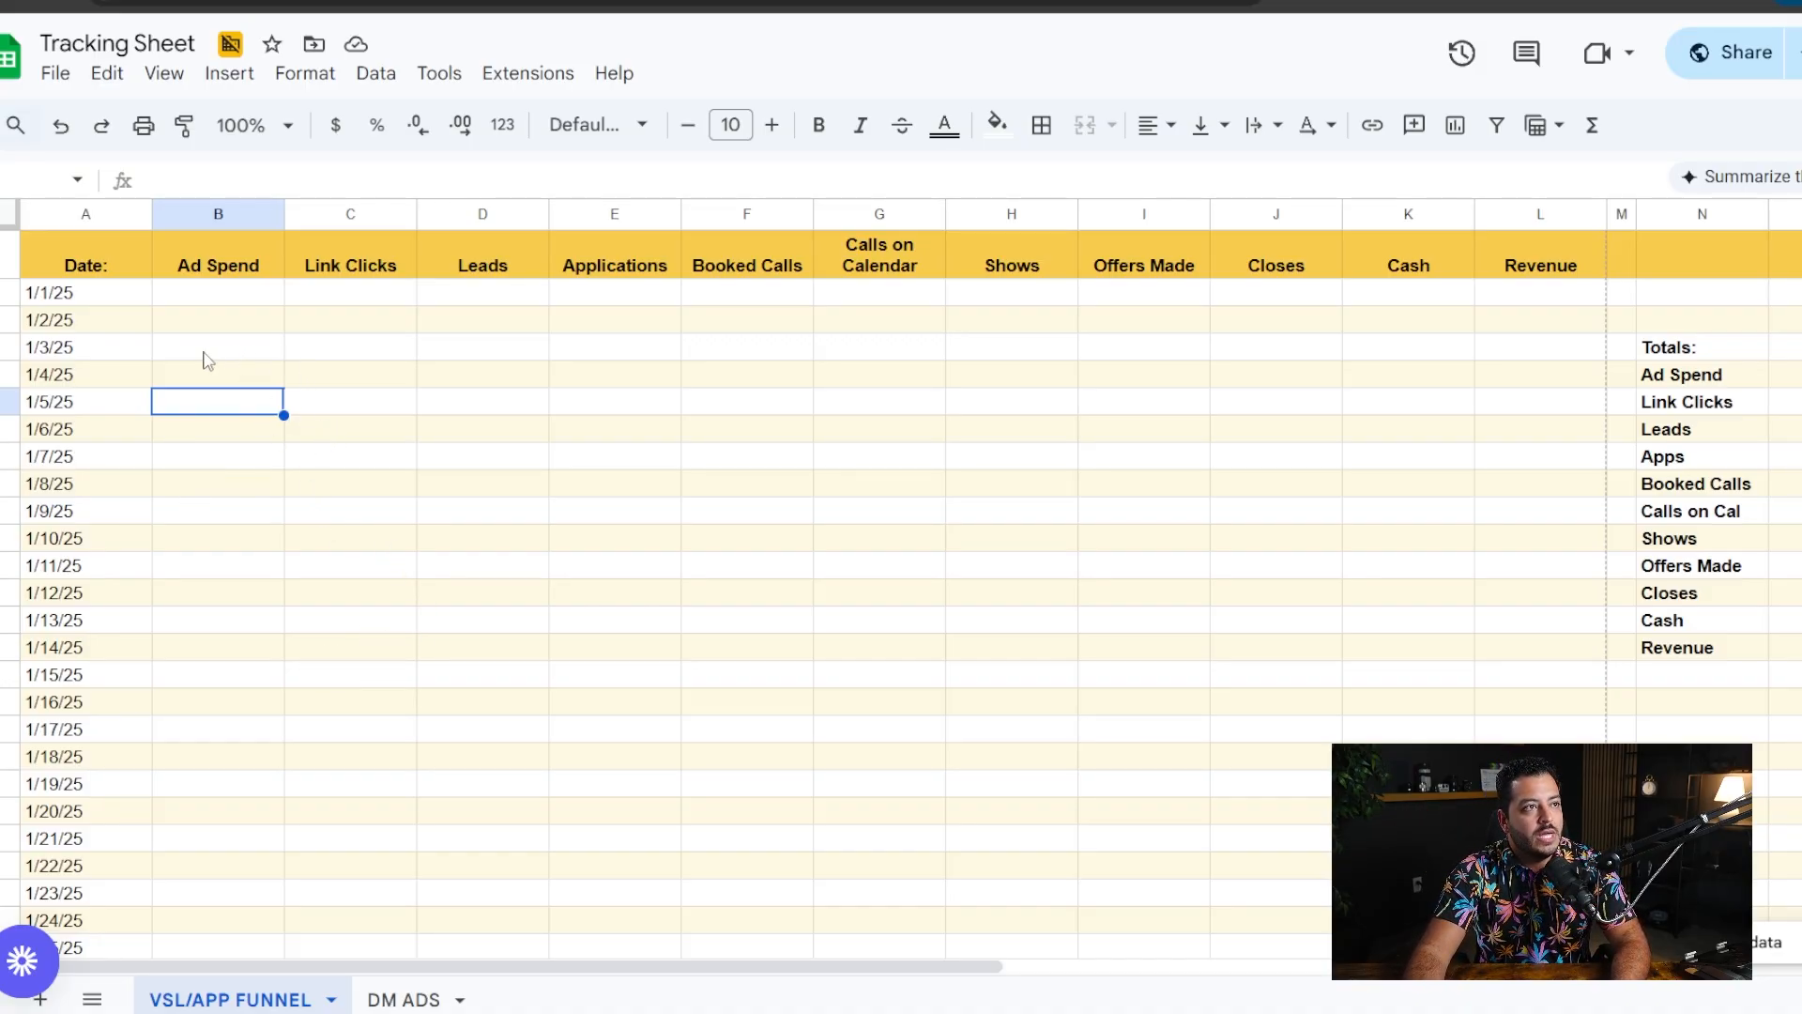
left_click_drag(229, 263, 1518, 274)
left_click(498, 563)
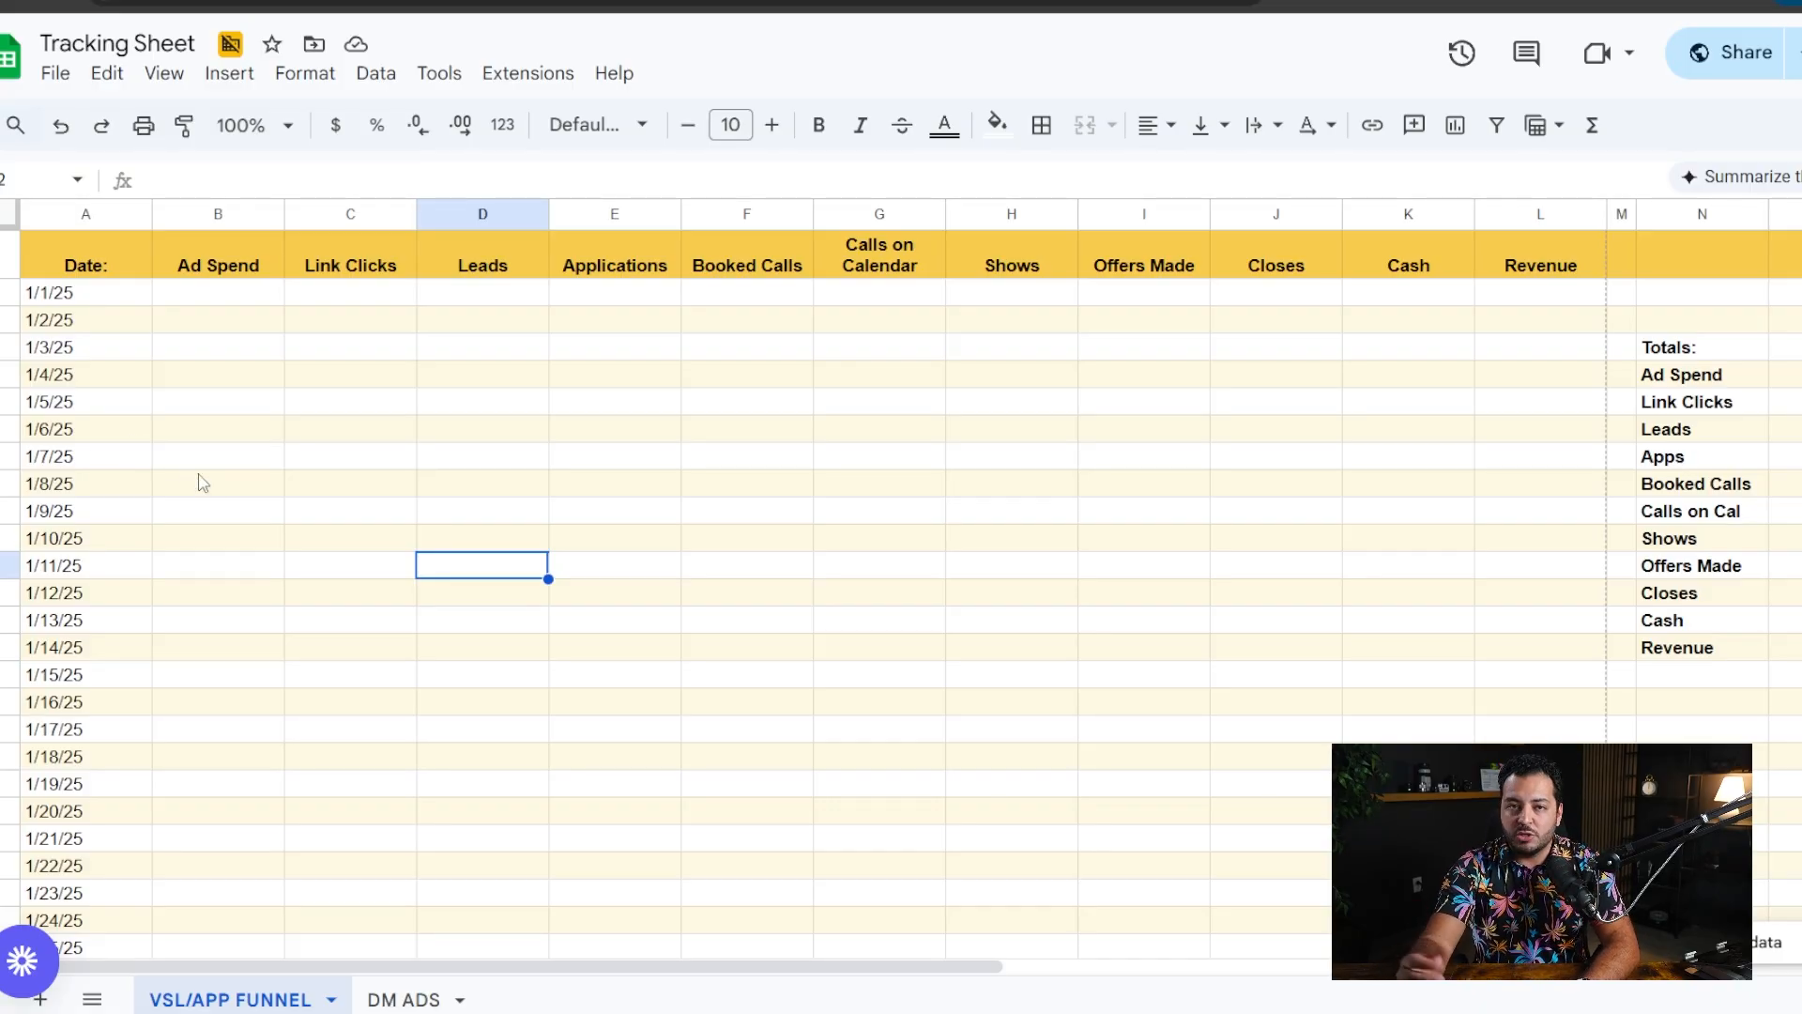
- Enter 500 as the ad spend for 1/1/25 and format the whole Ad Spend column as dollar currency
left_click(244, 293)
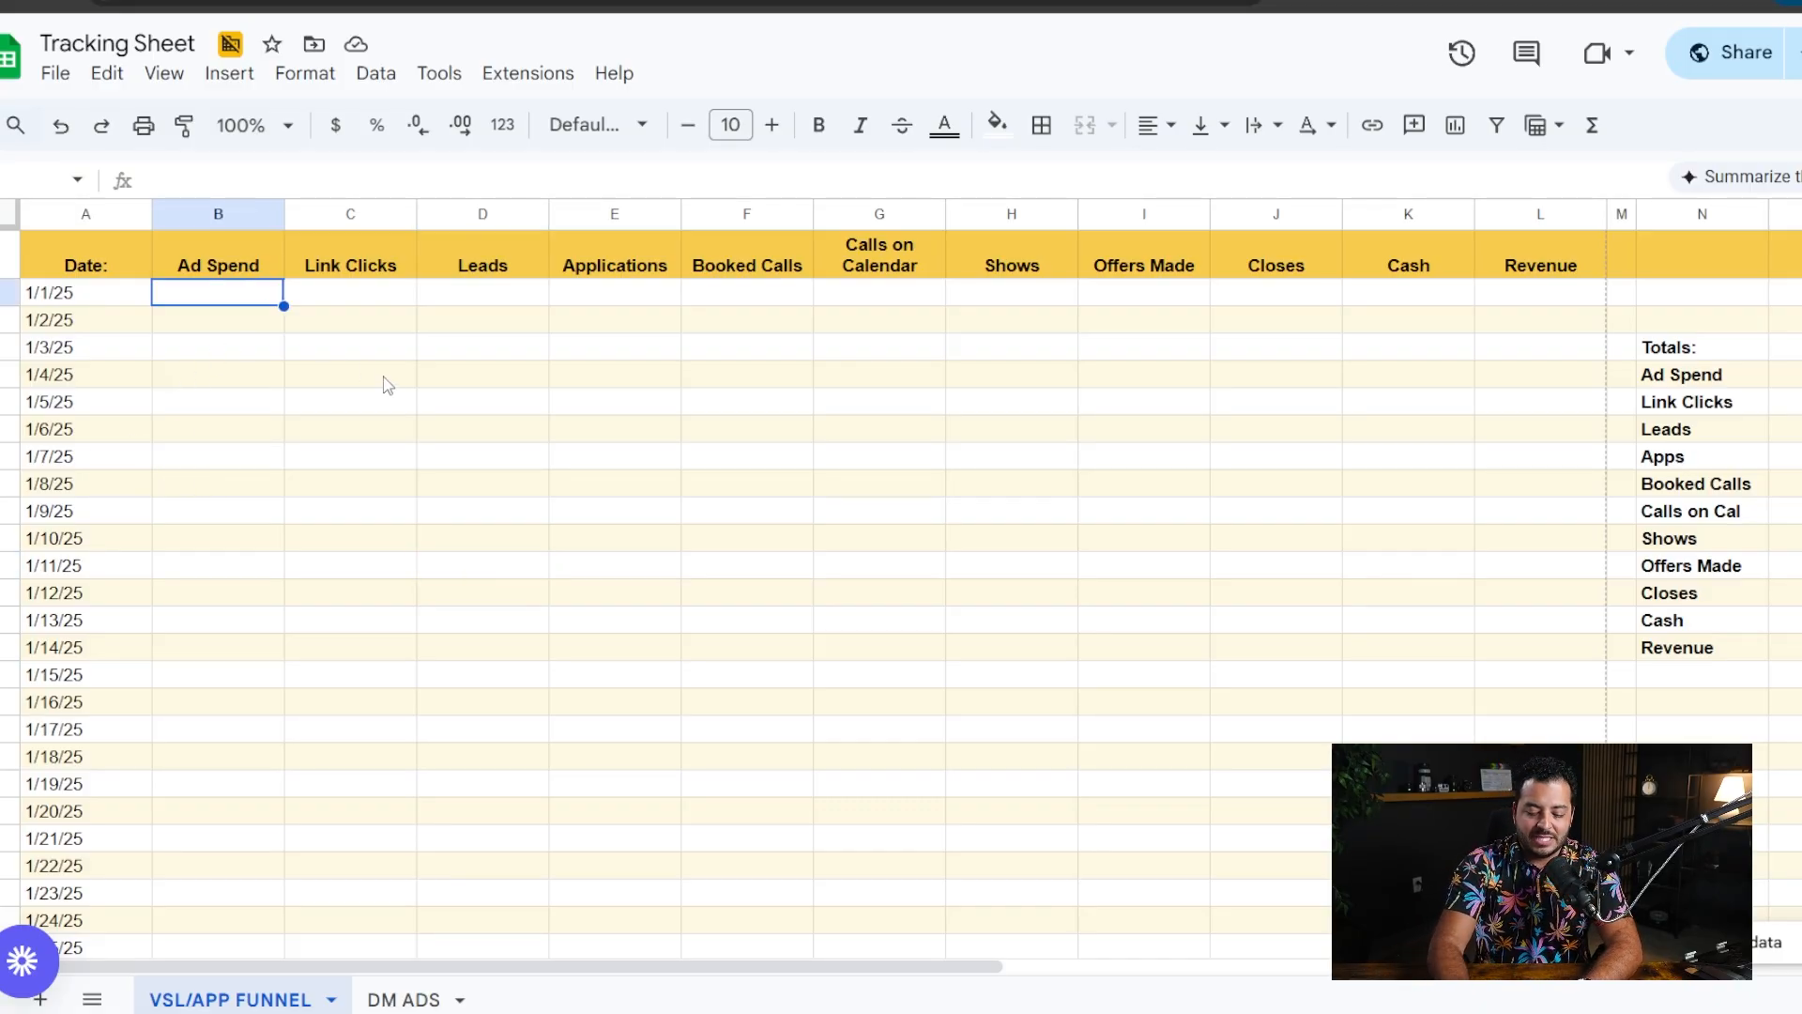
type("500")
left_click(409, 388)
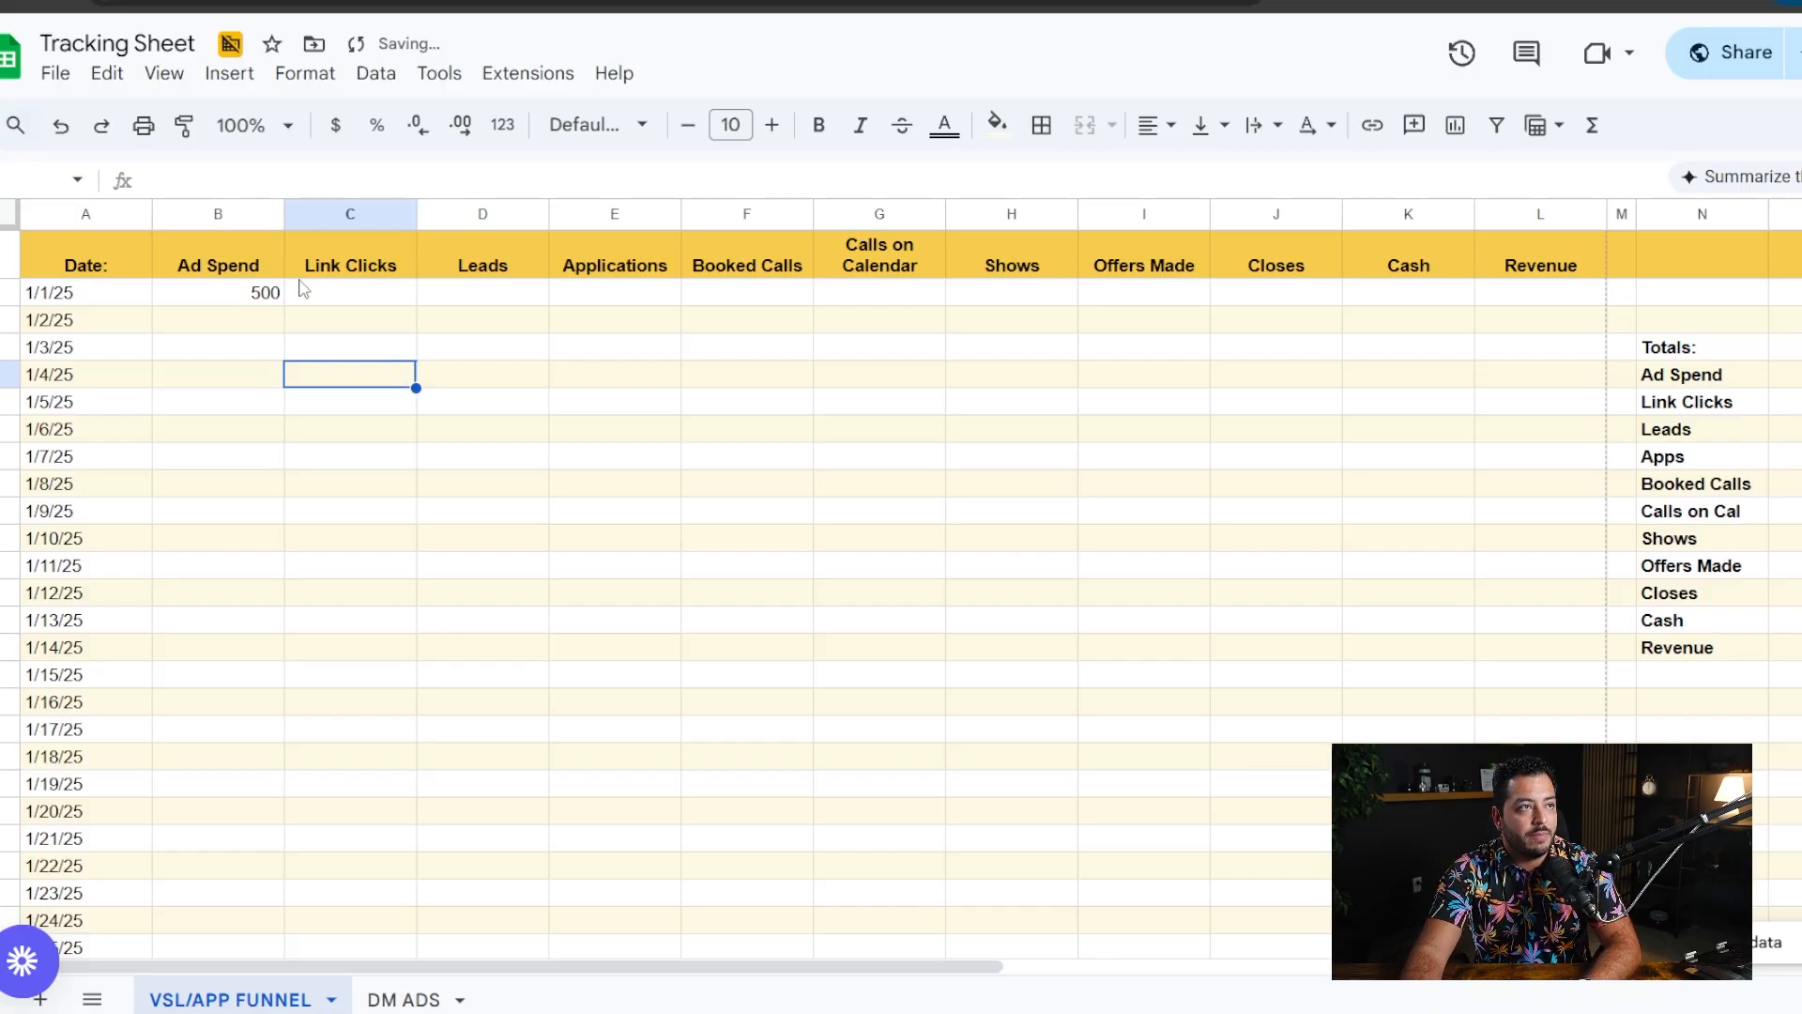
left_click(228, 214)
left_click(335, 125)
- Fill in 100 link clicks and 25 leads for 1/1/25
left_click(343, 286)
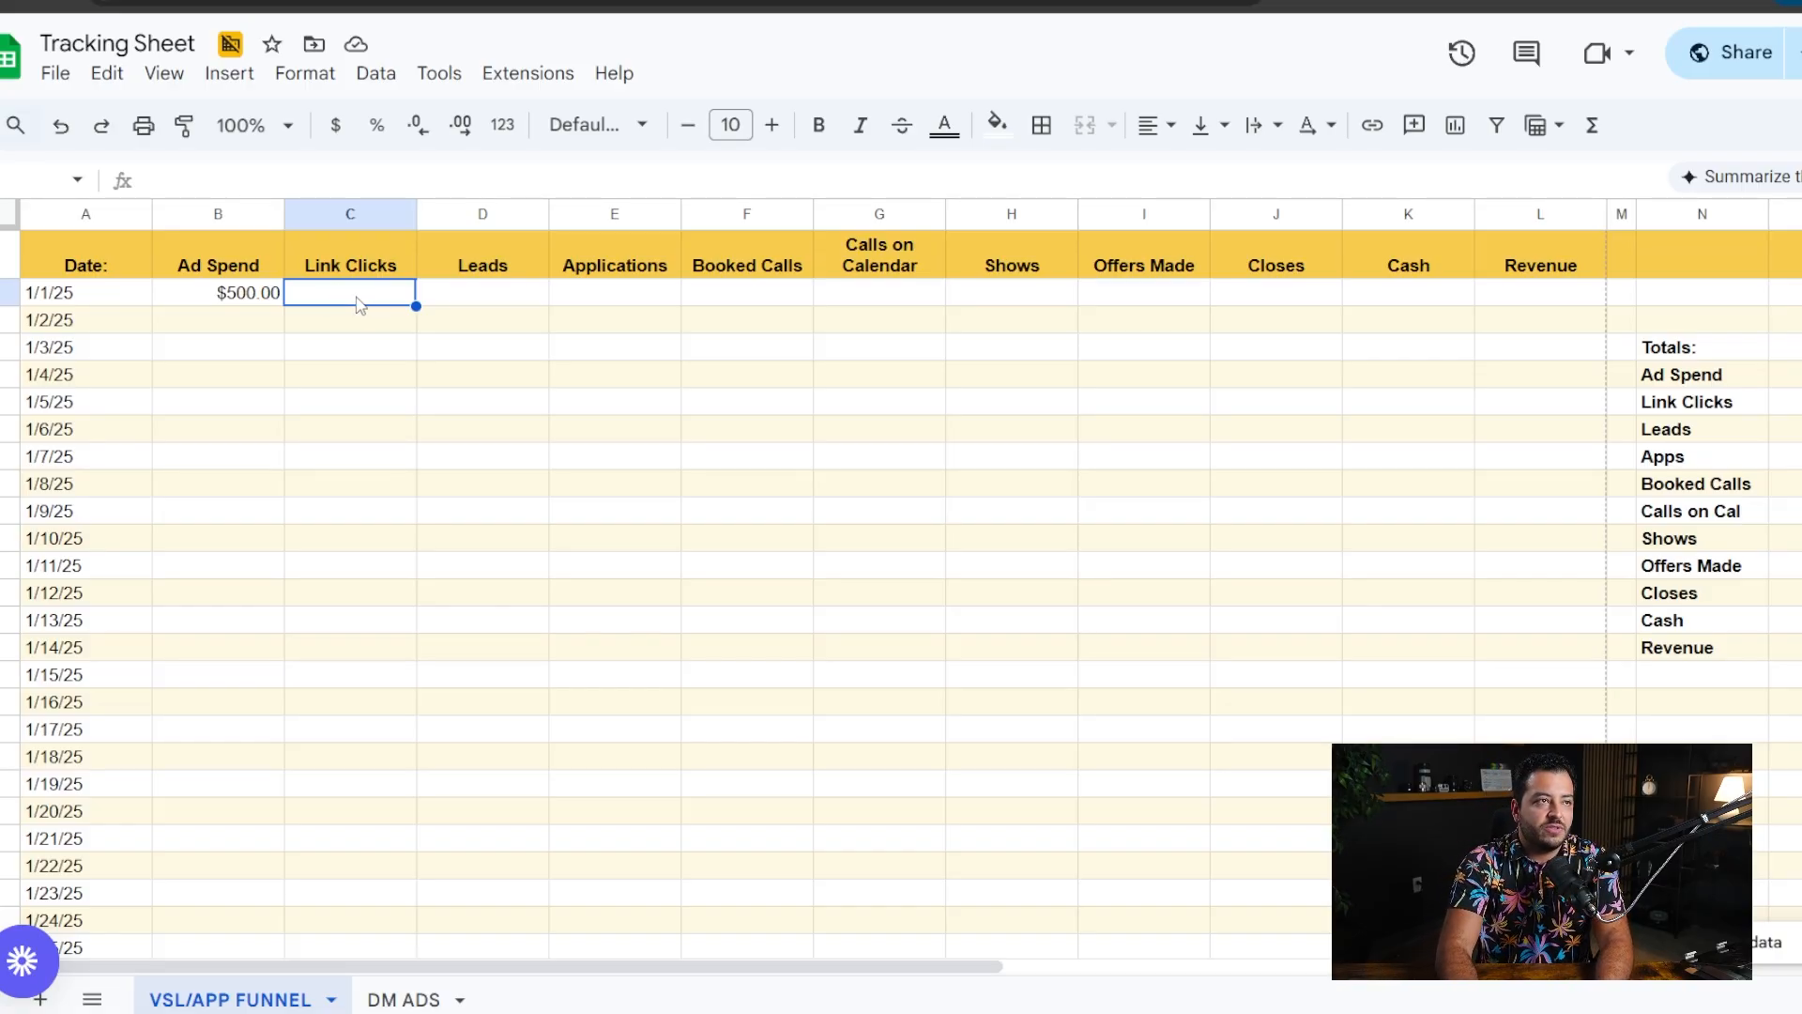
type("100")
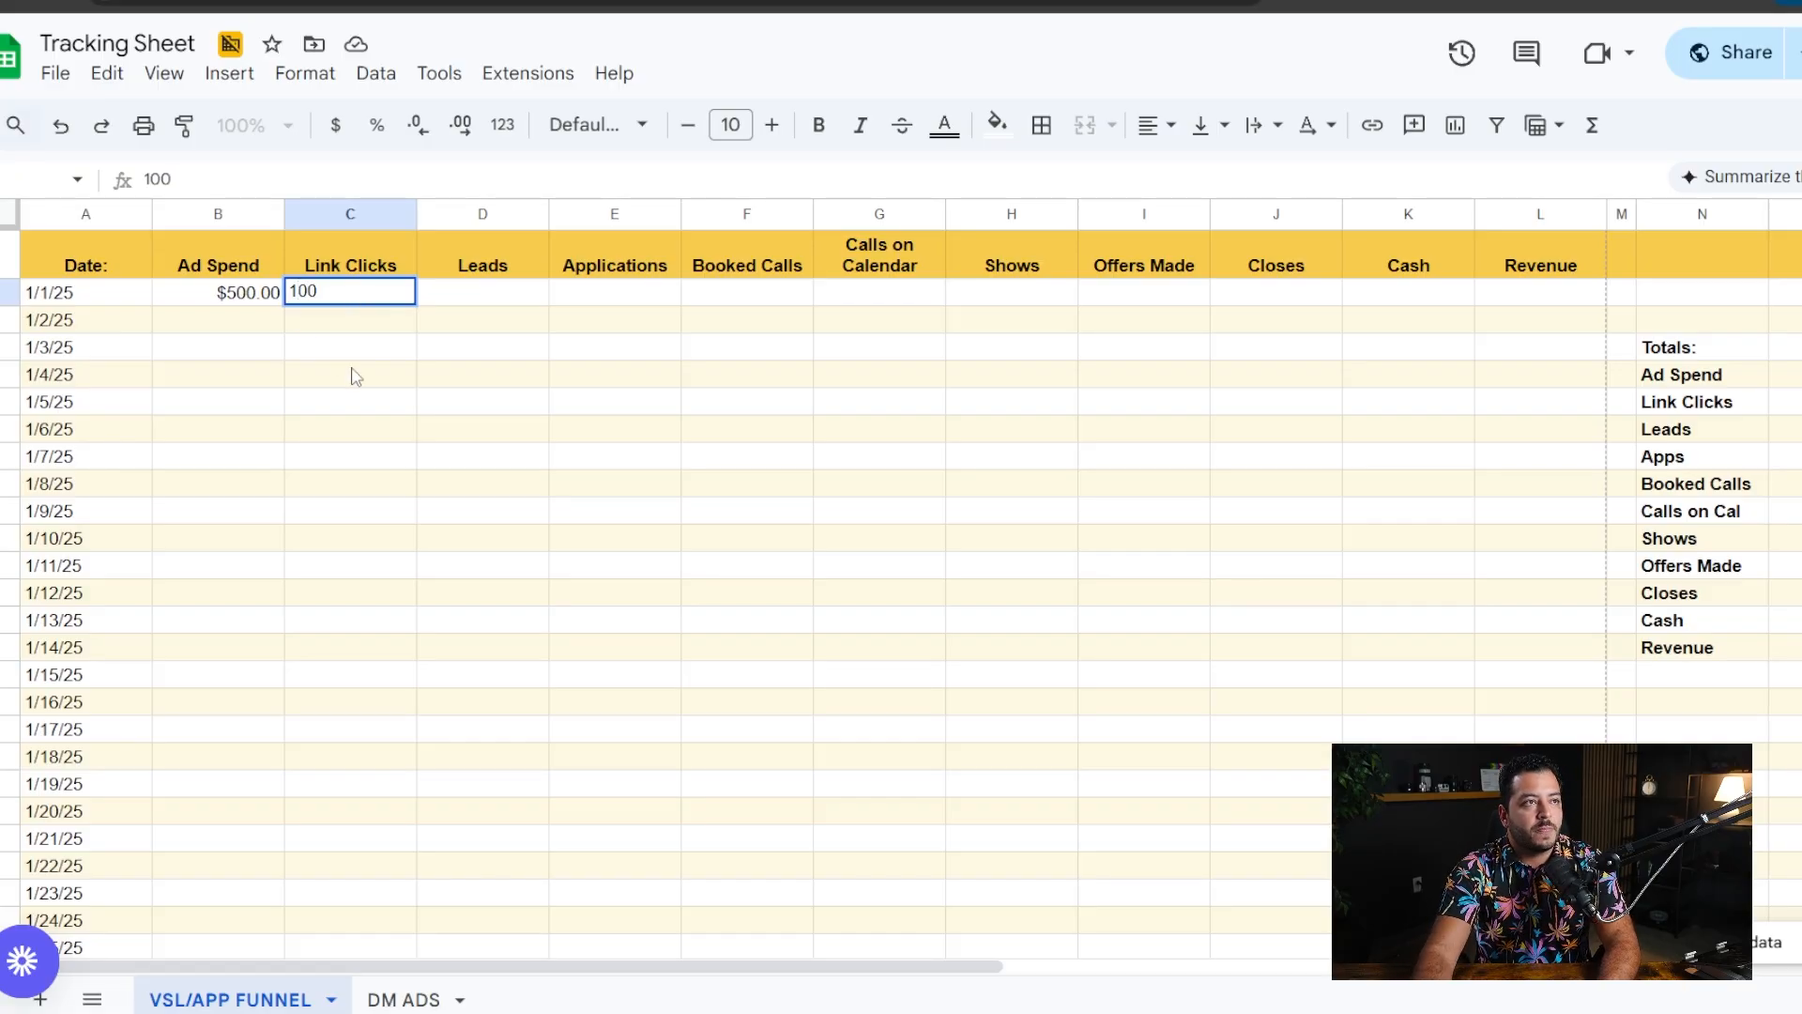
left_click(355, 375)
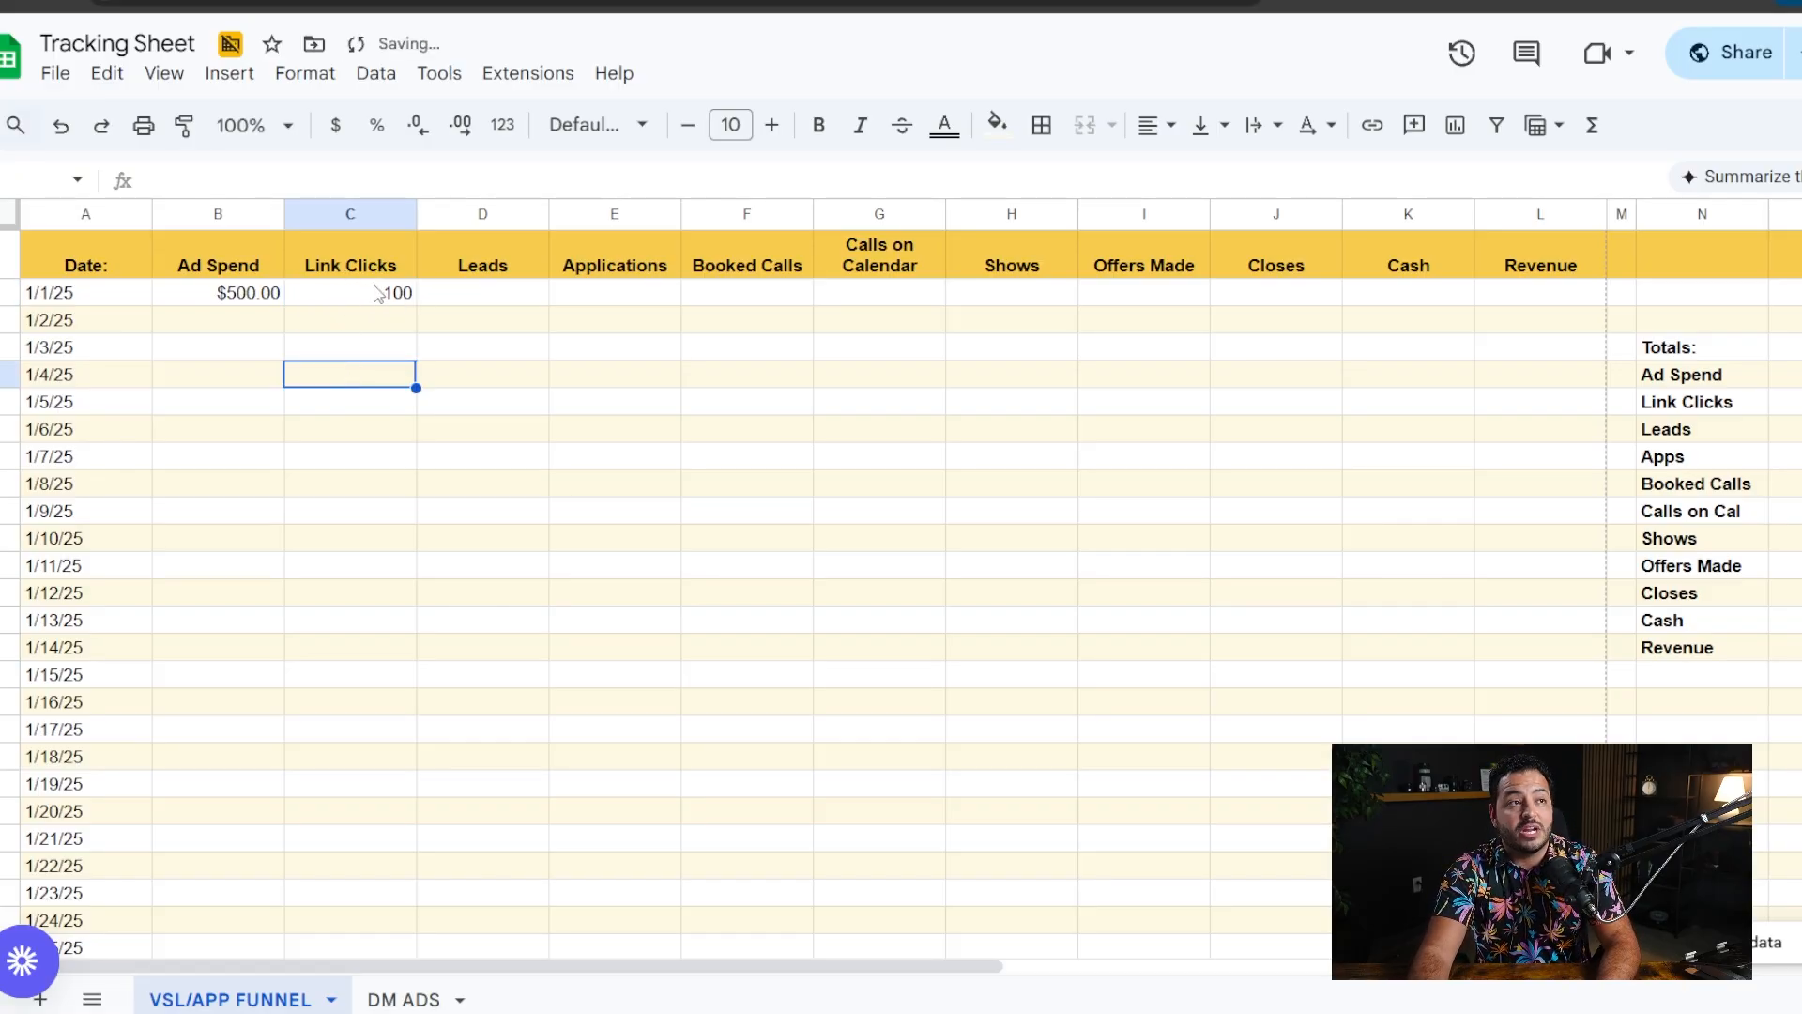
left_click(486, 294)
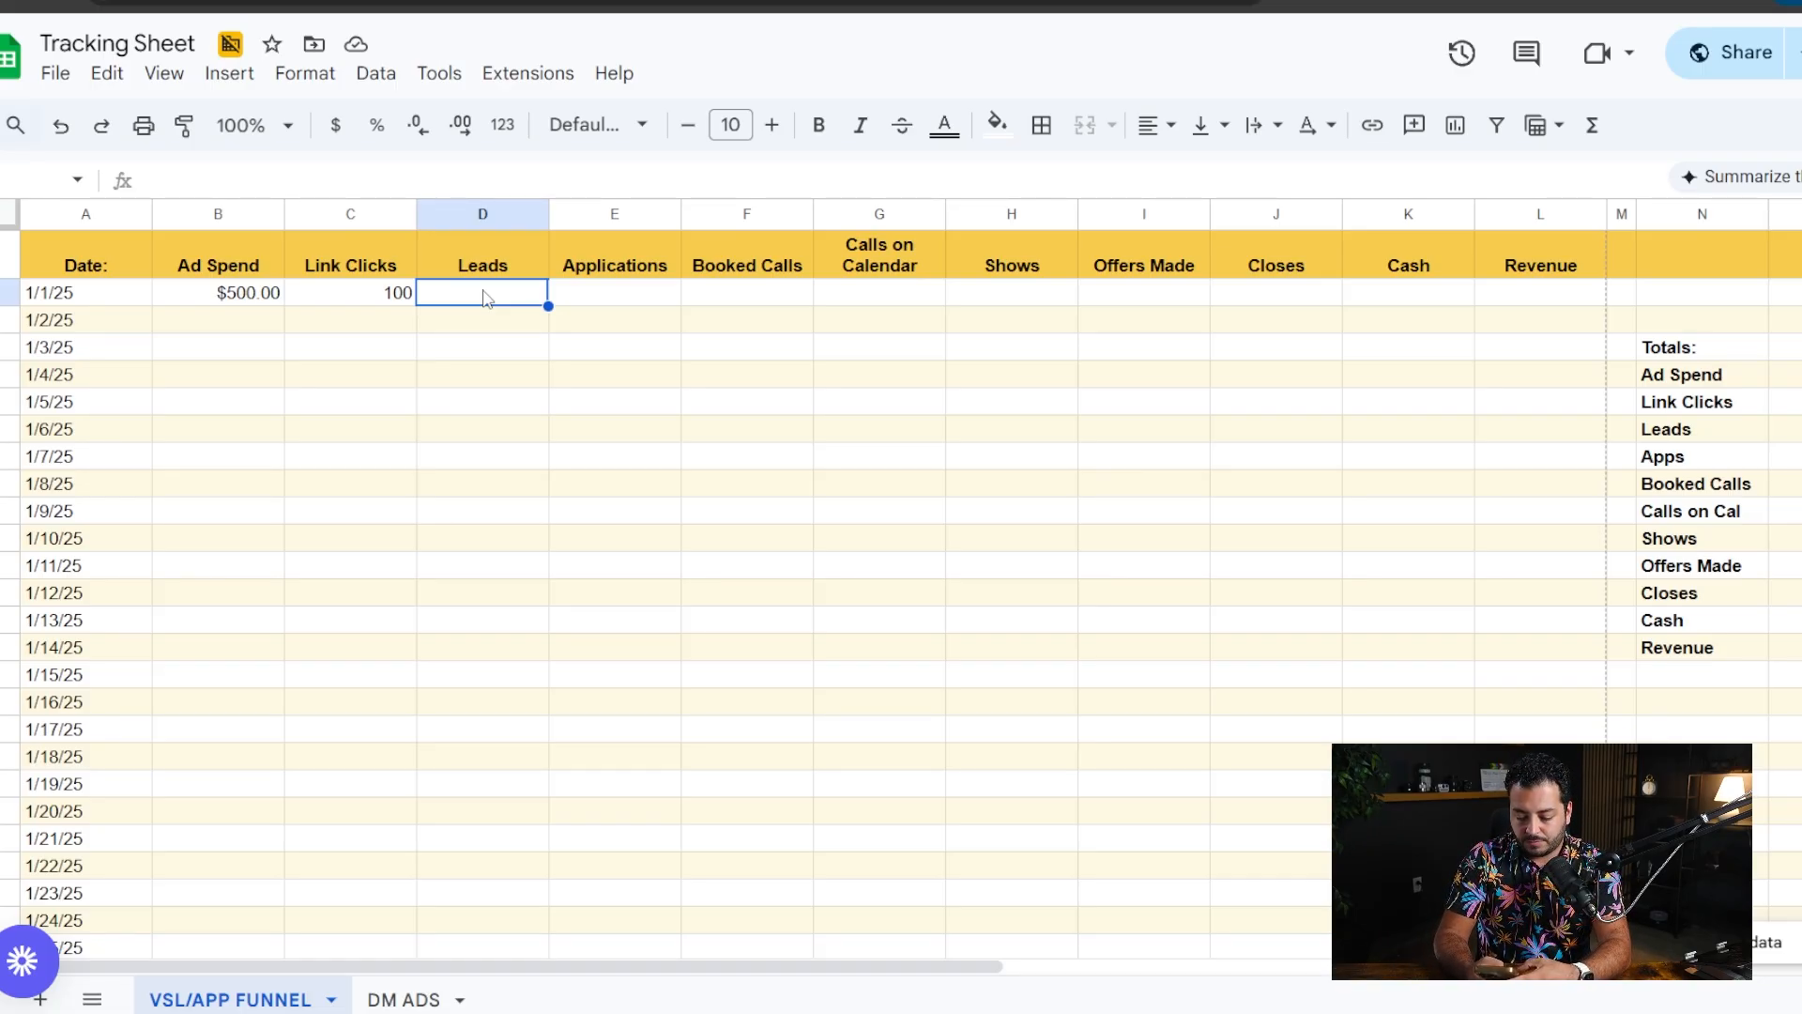
type("25")
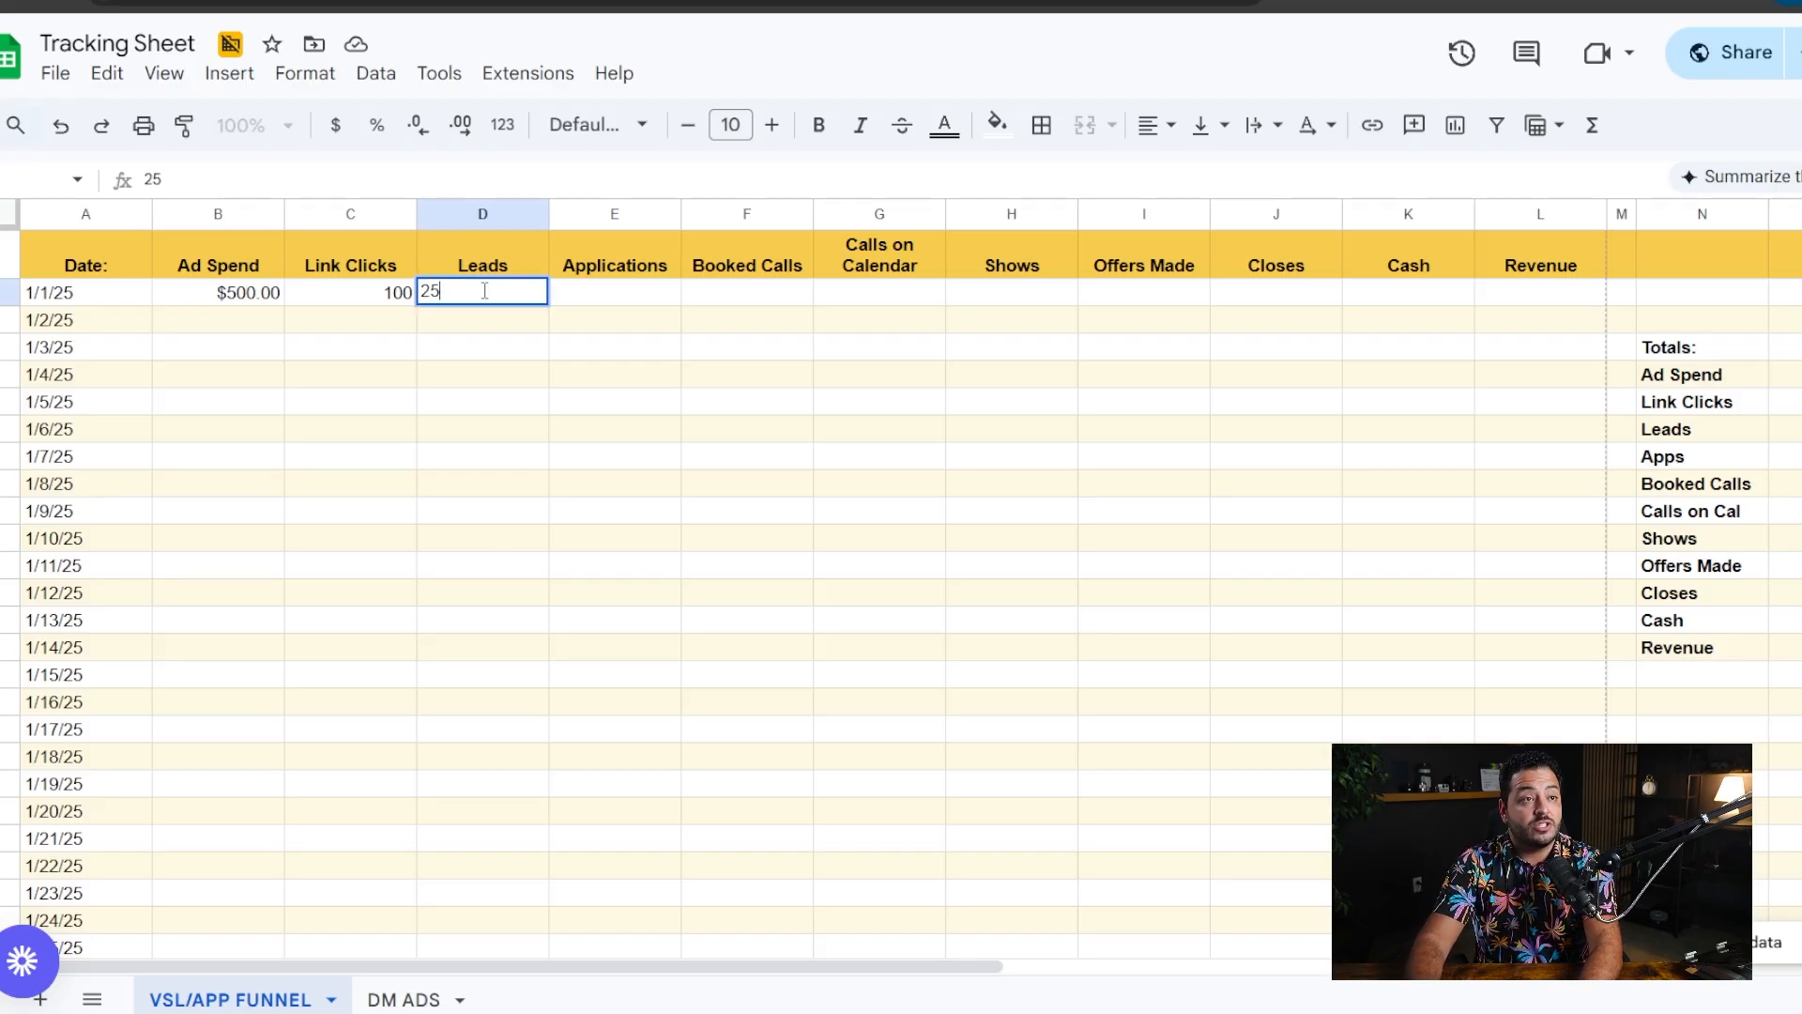
key("Return")
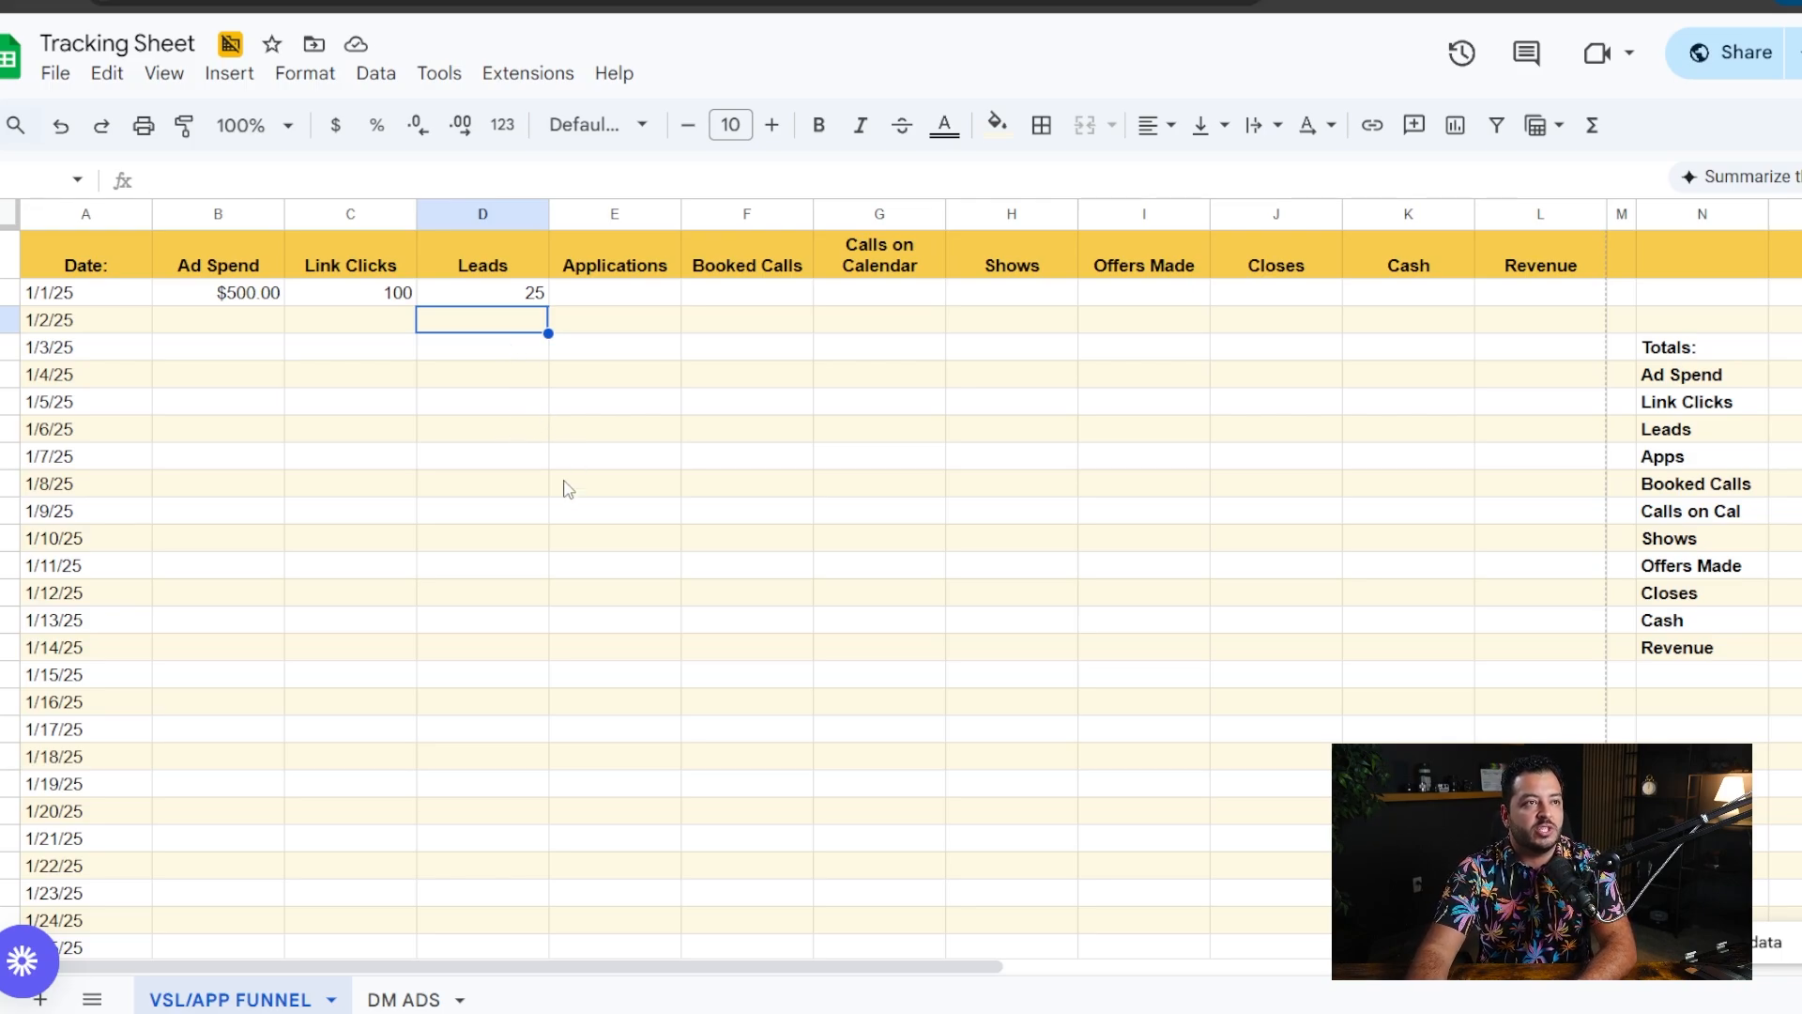
- Record 10 applications and 6 booked calls in the 1/1/25 row
left_click(631, 298)
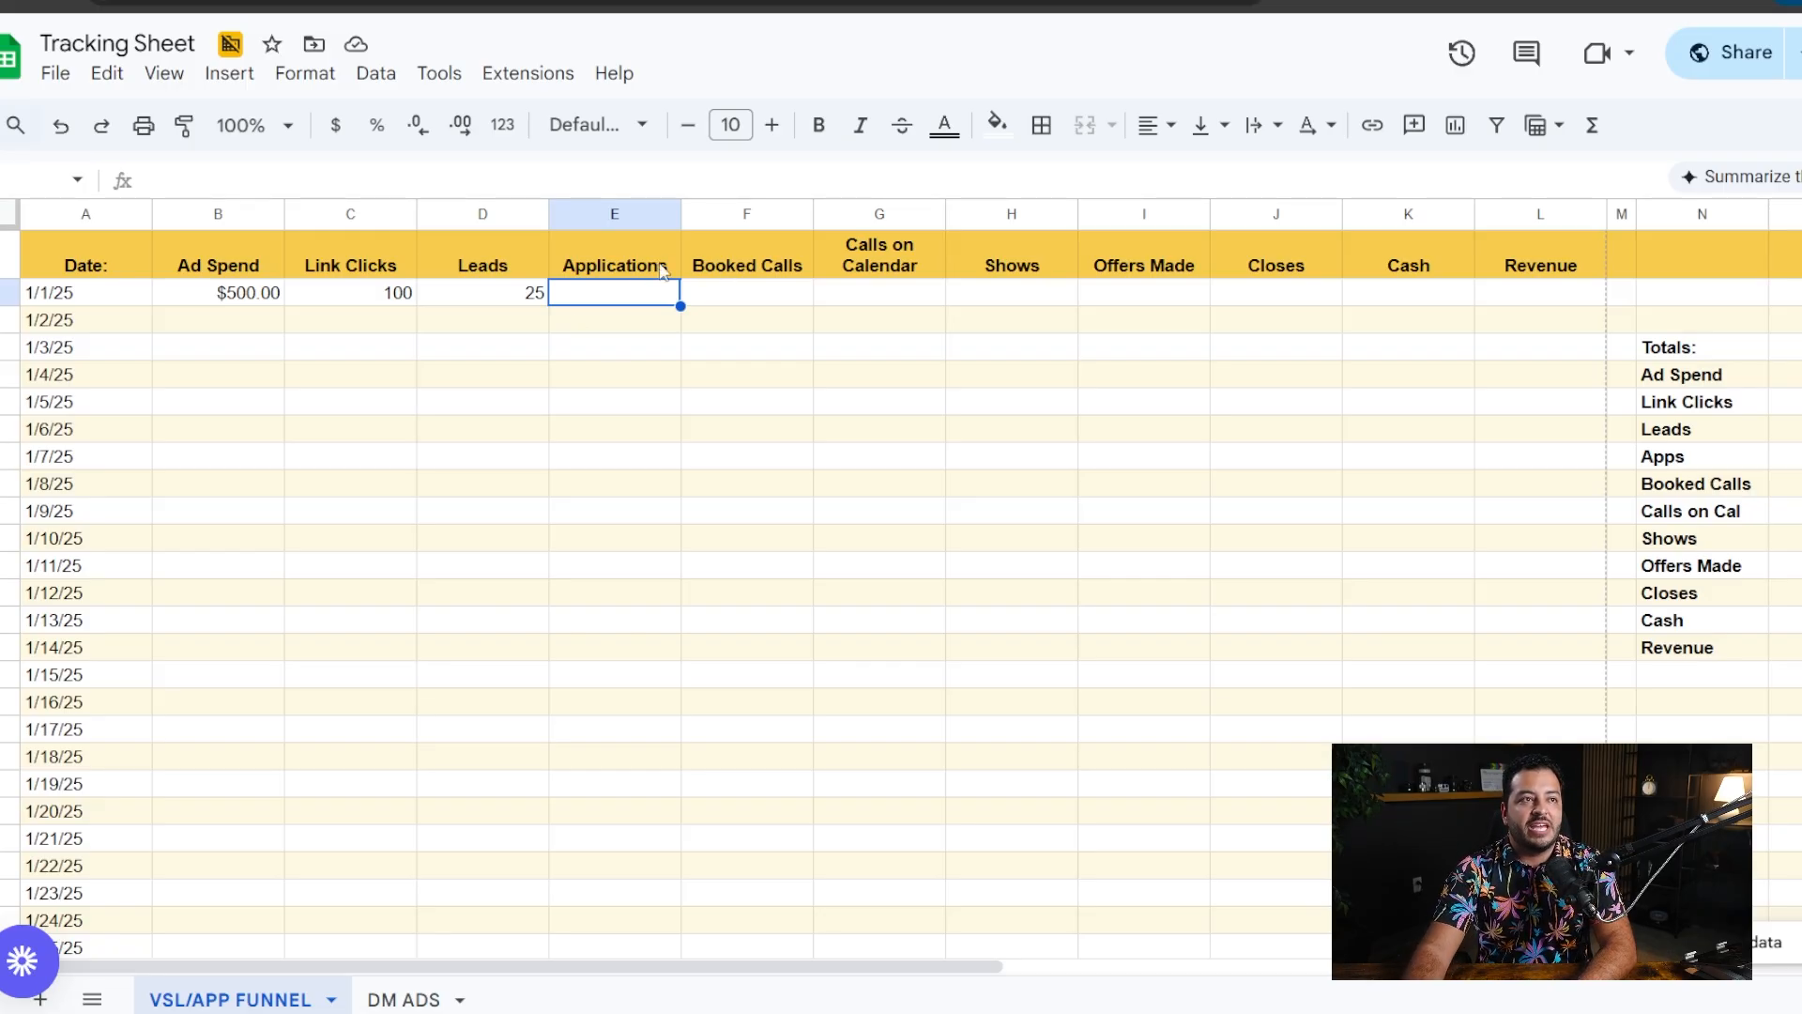
left_click(522, 255)
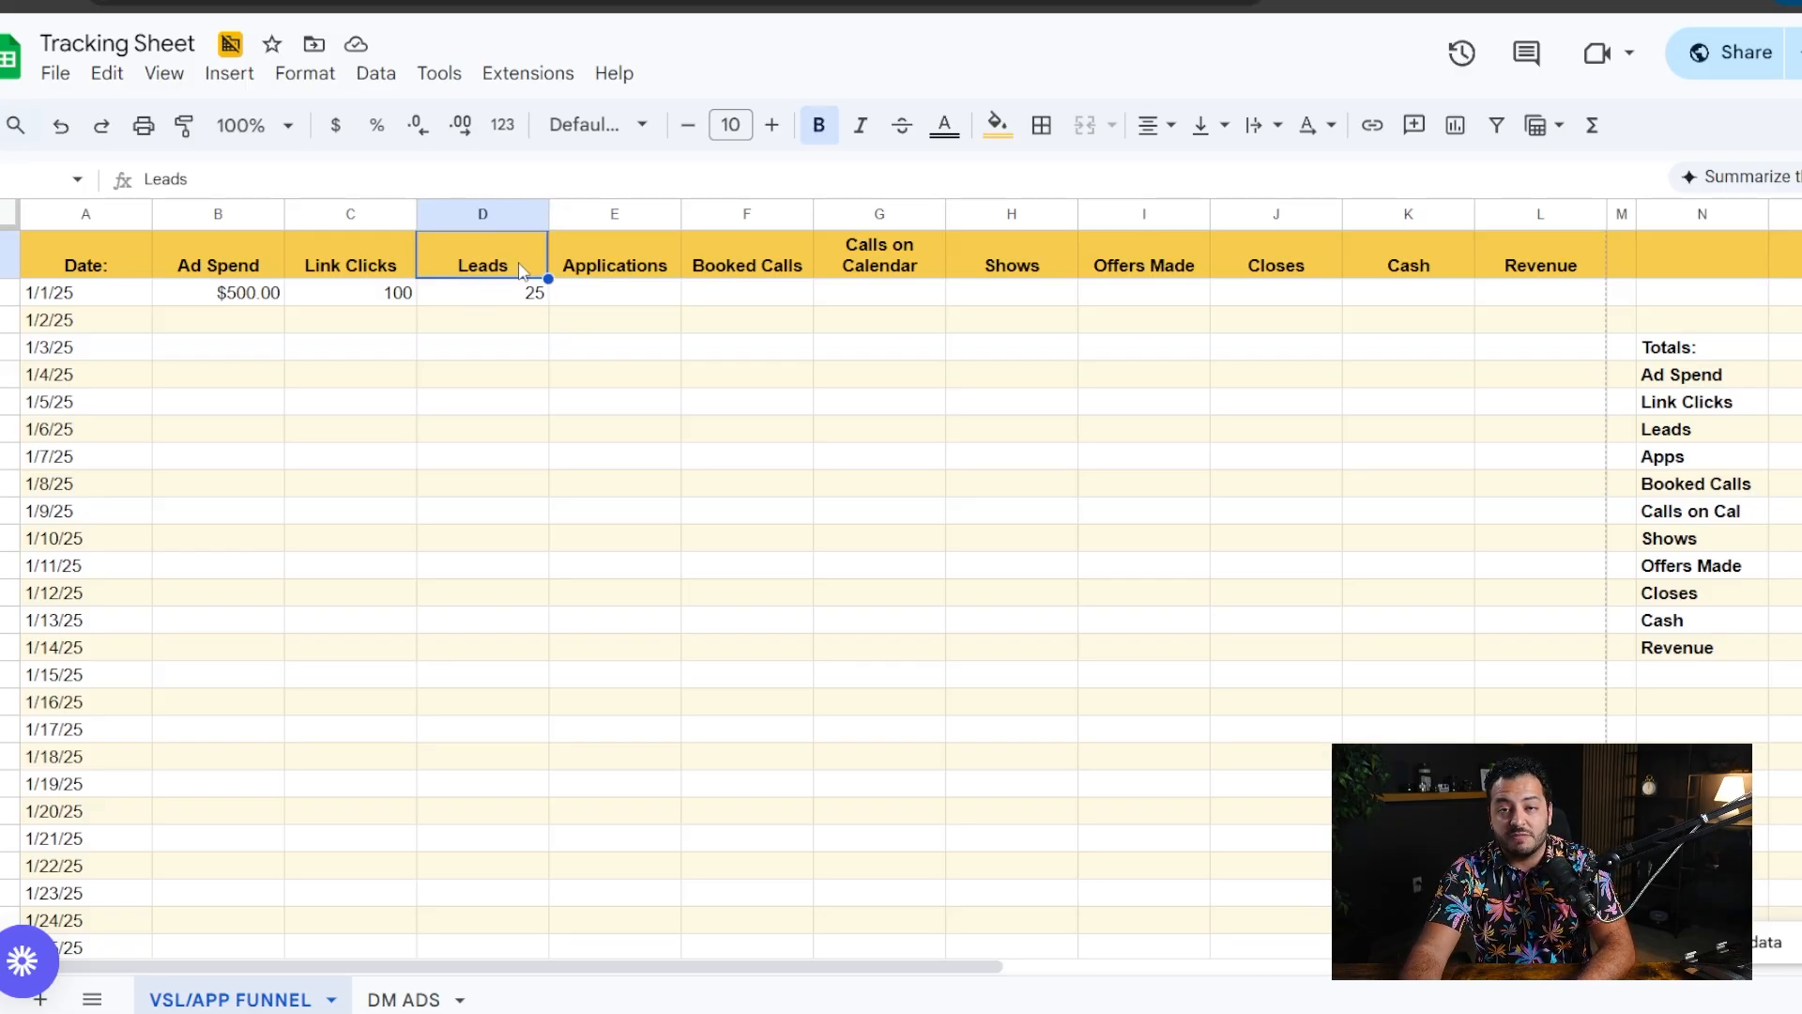
left_click(627, 296)
left_click(526, 293)
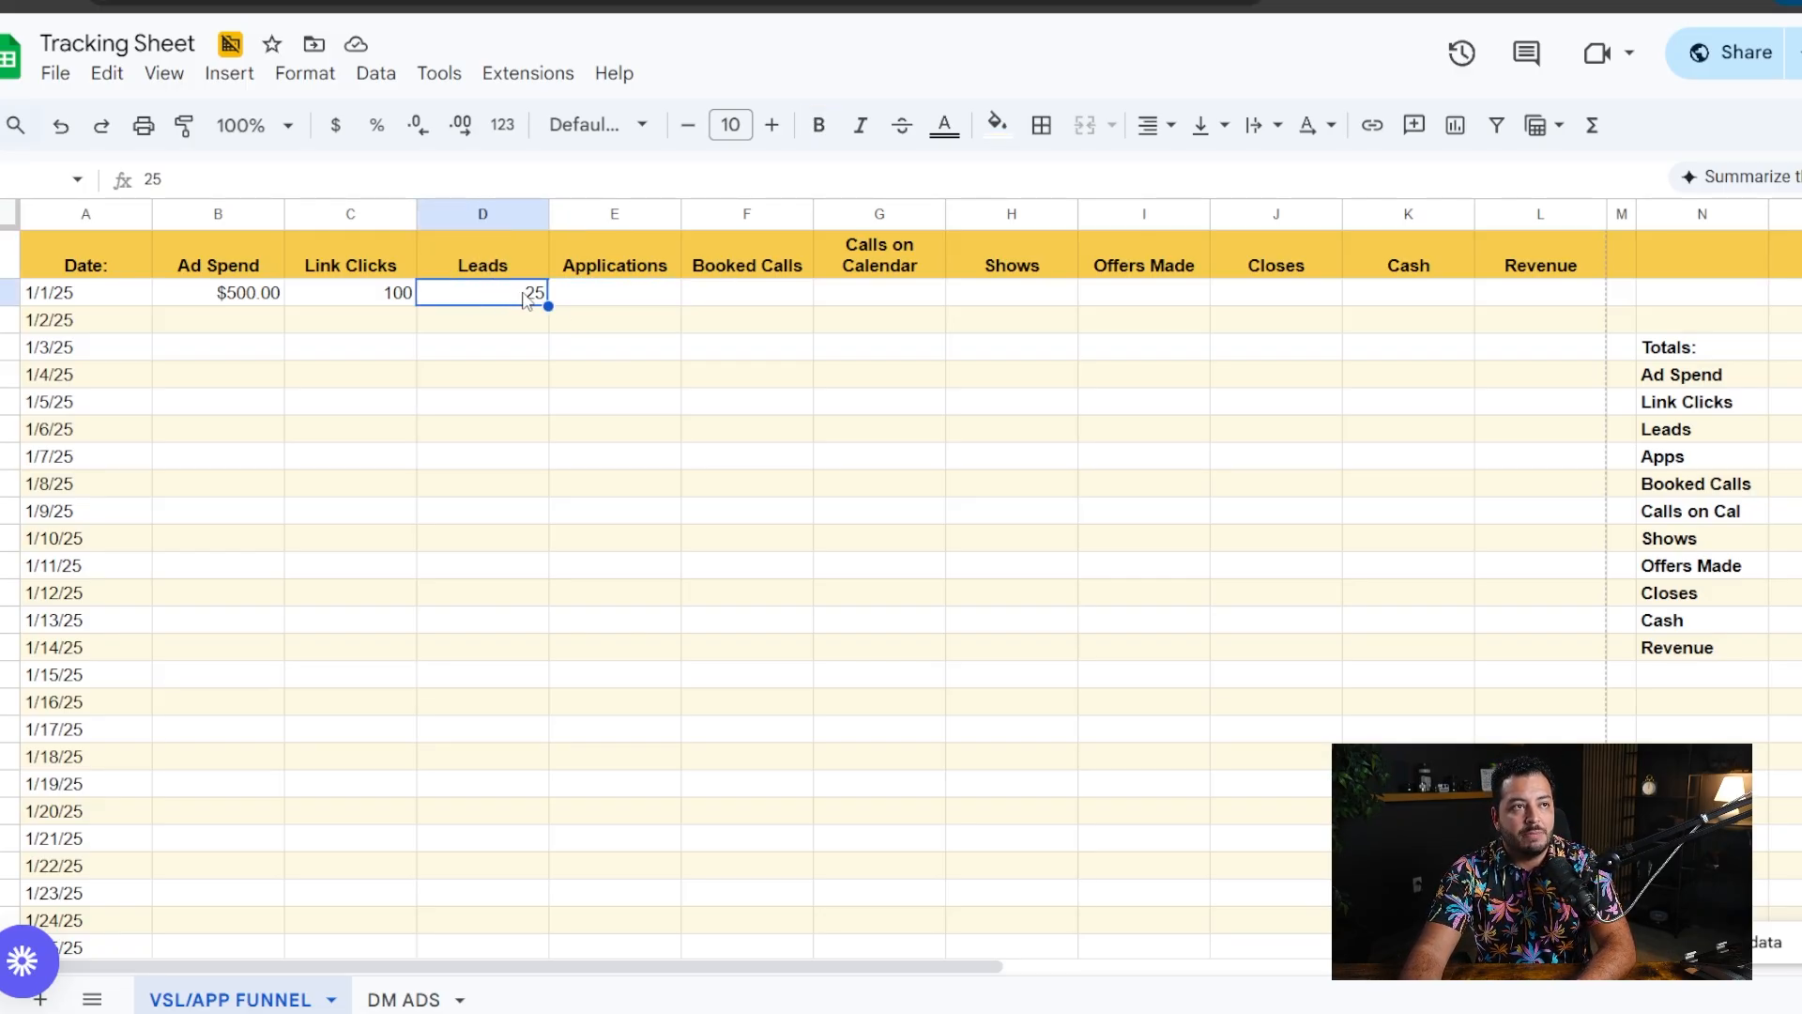
left_click(617, 299)
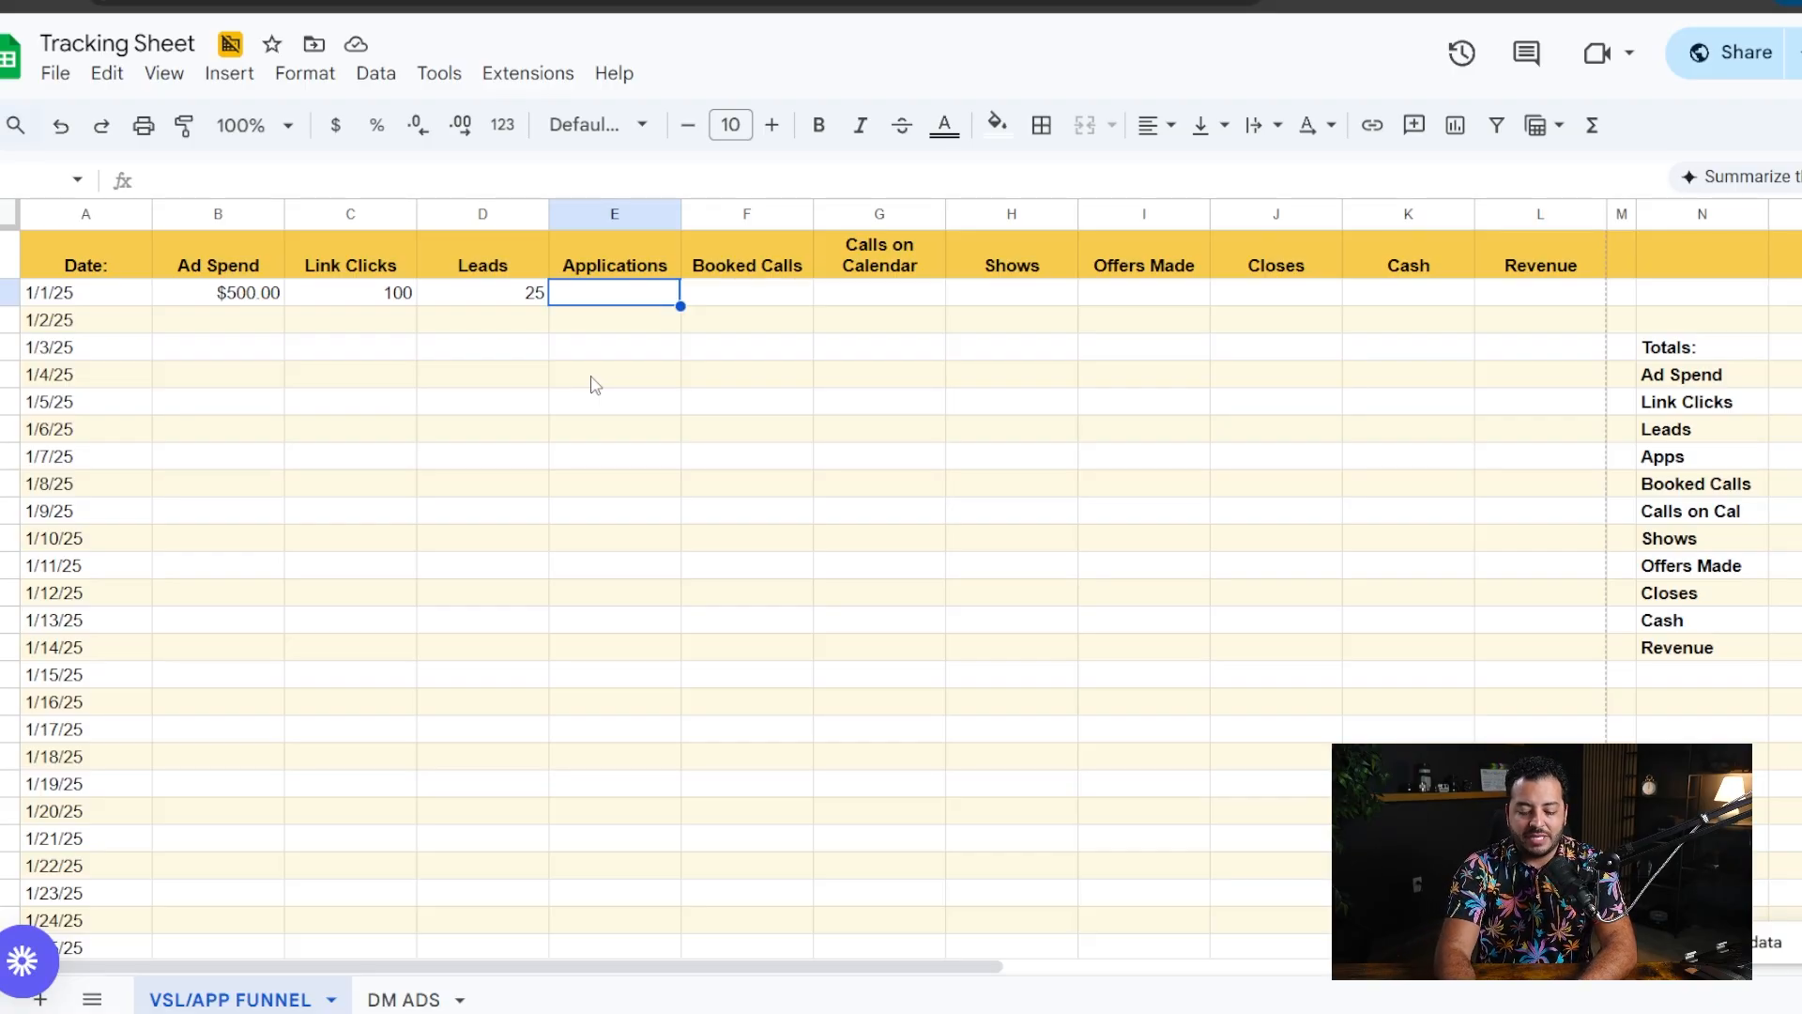
type("10")
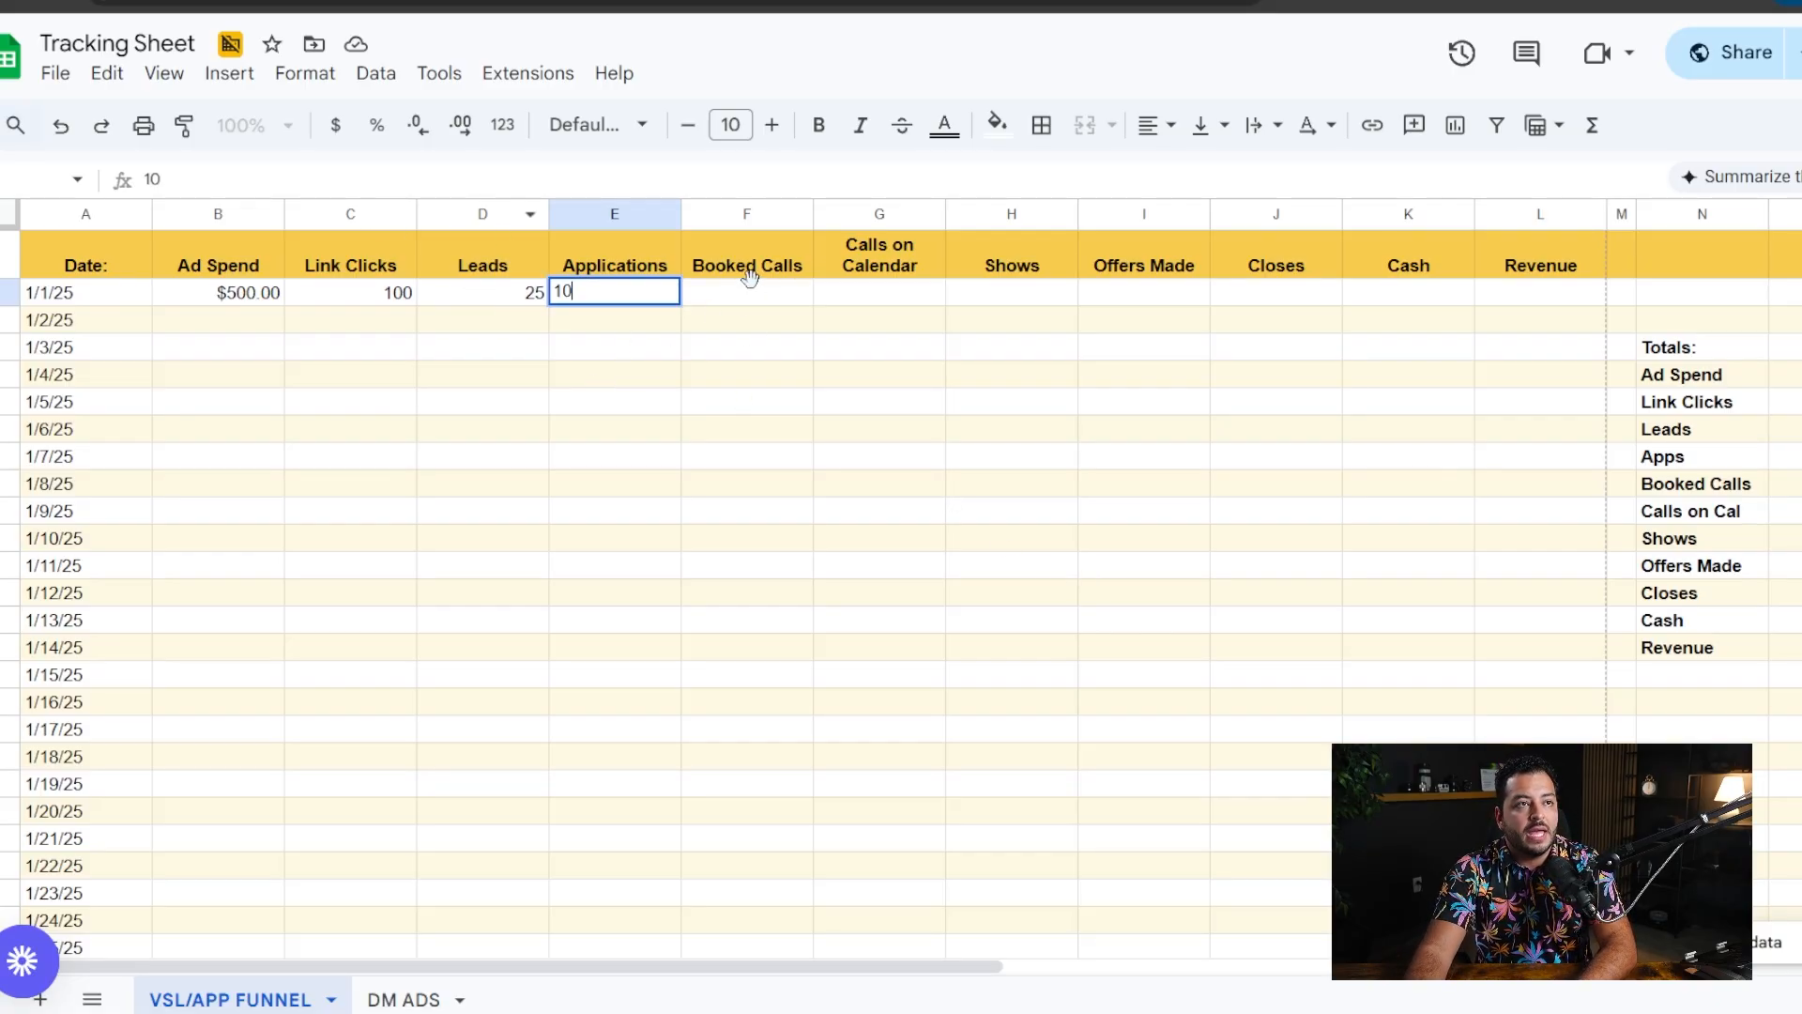
left_click(768, 299)
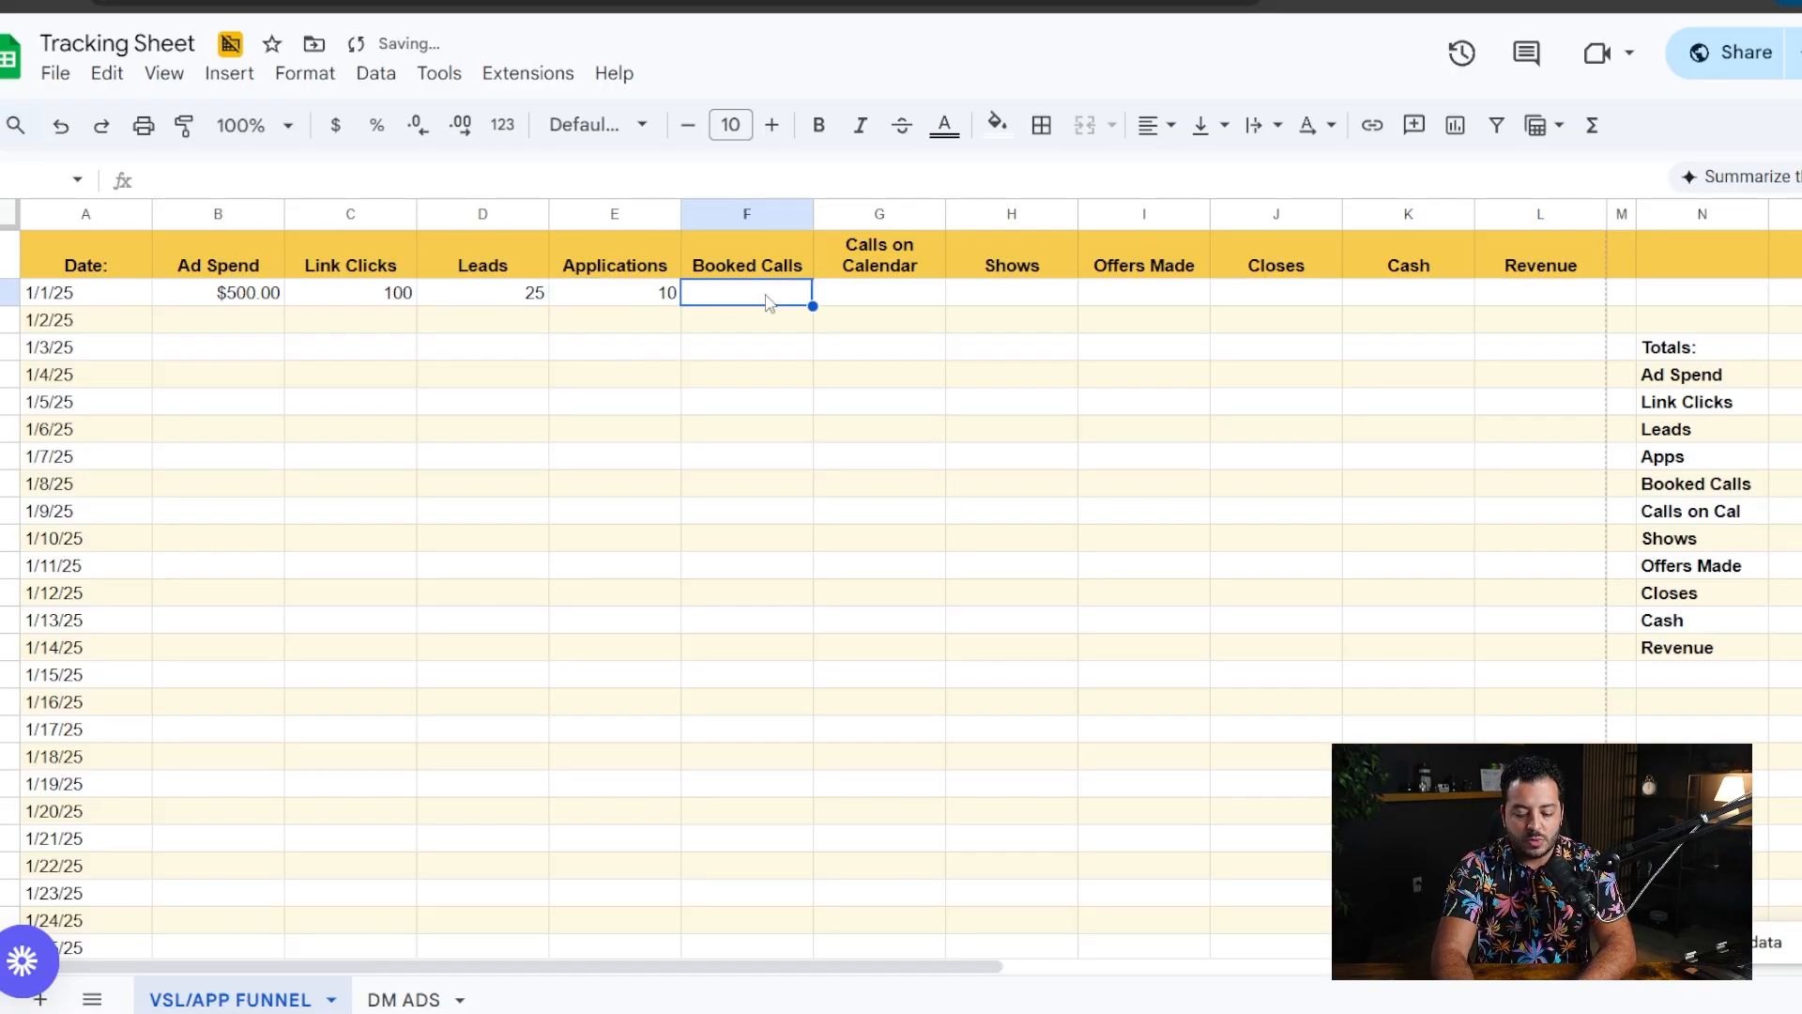
type("6")
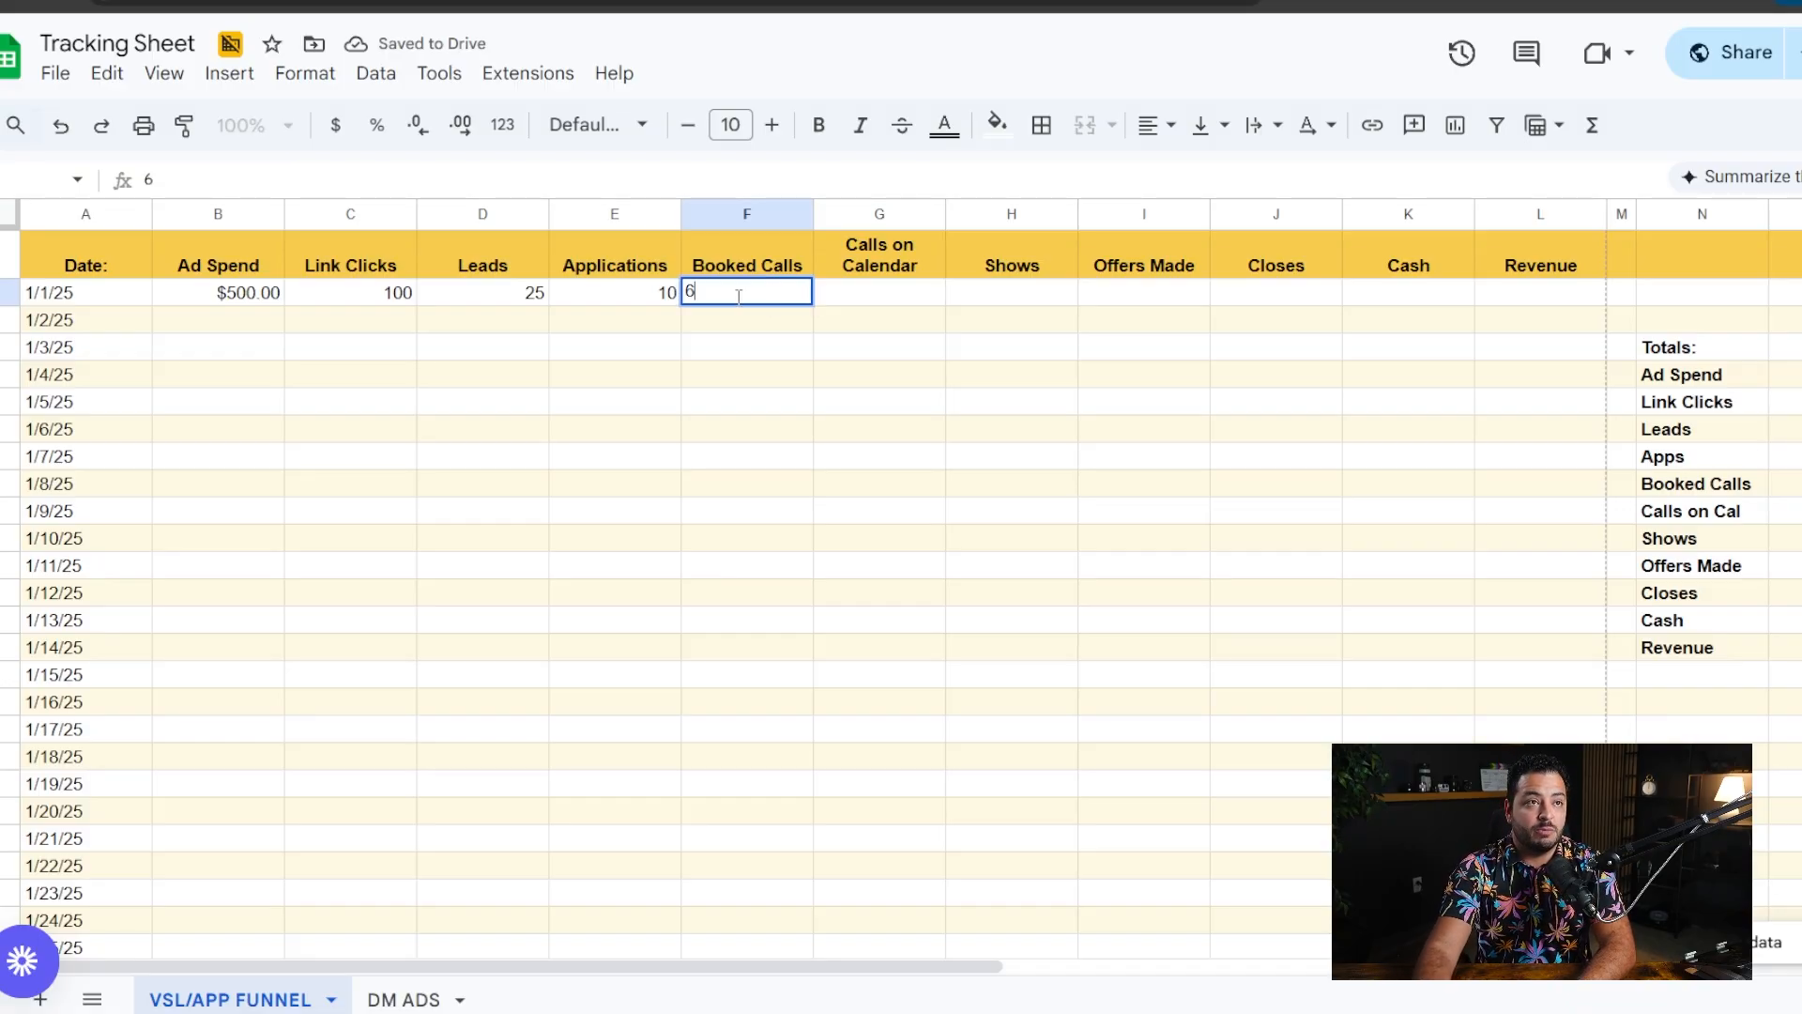
- Enter 3 as the number of shows for 1/1/25, leaving Calls on Calendar blank
left_click(893, 300)
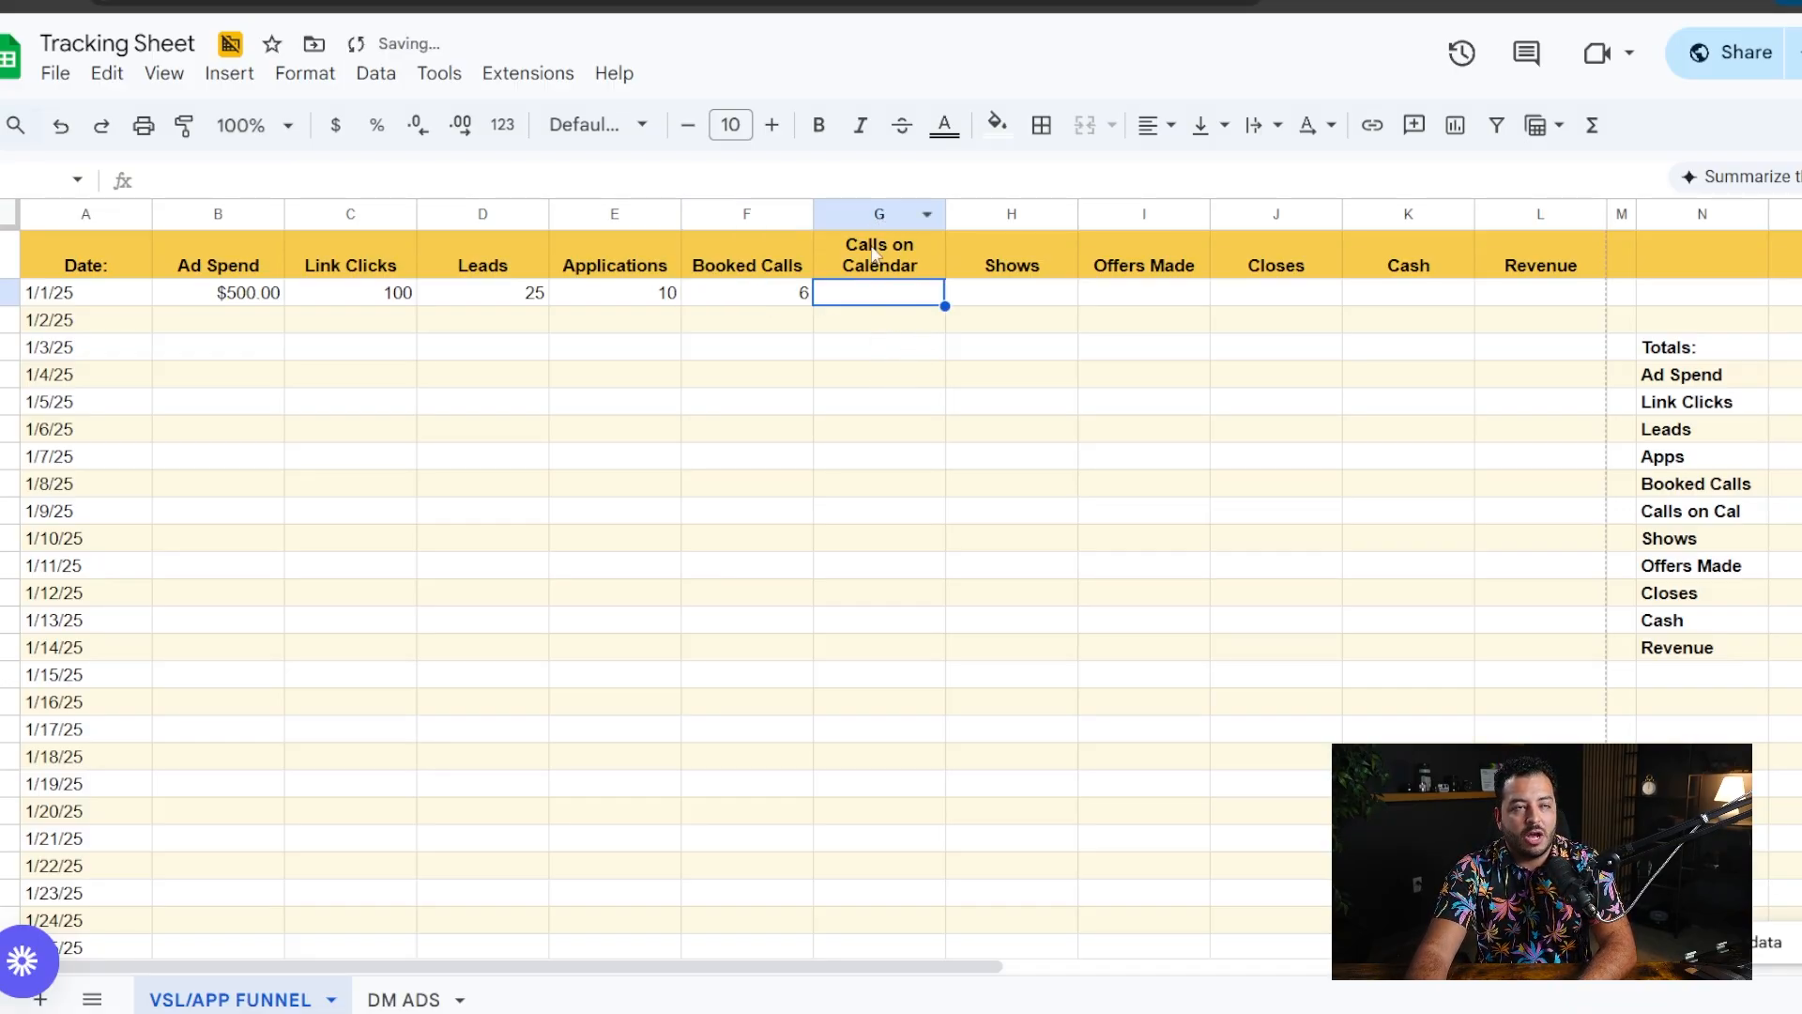
left_click(1030, 299)
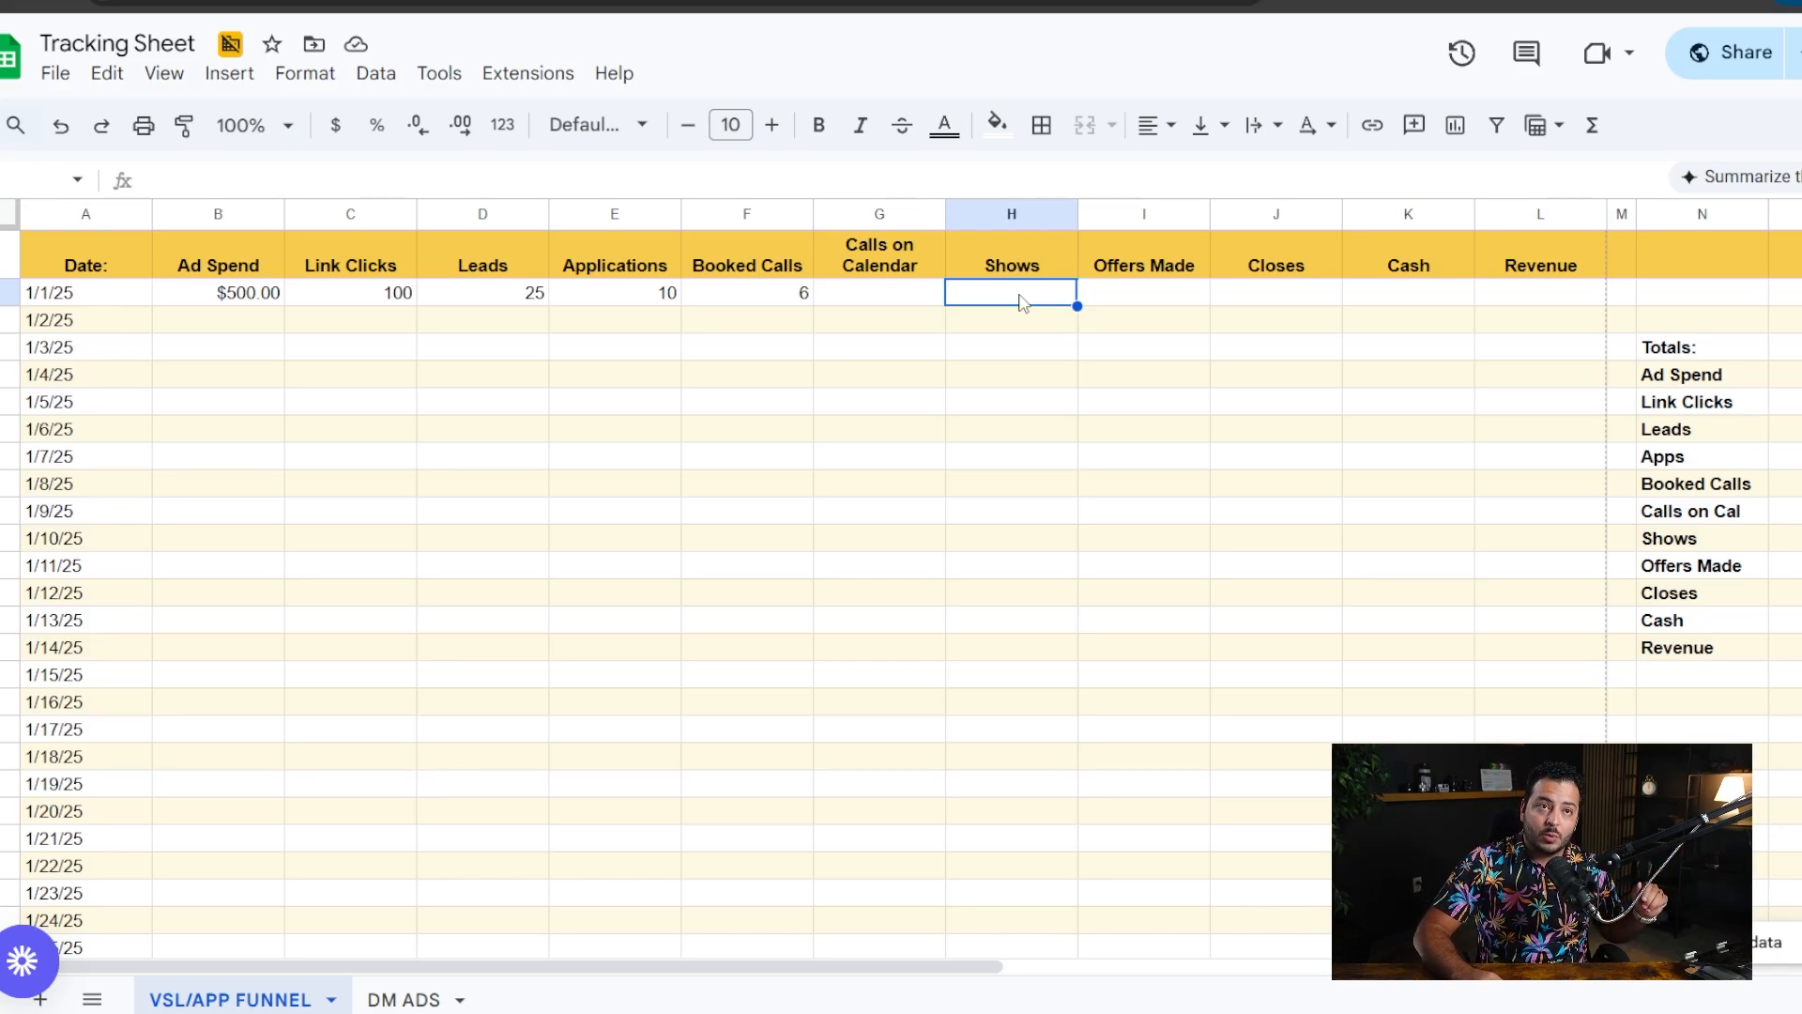
left_click(94, 297)
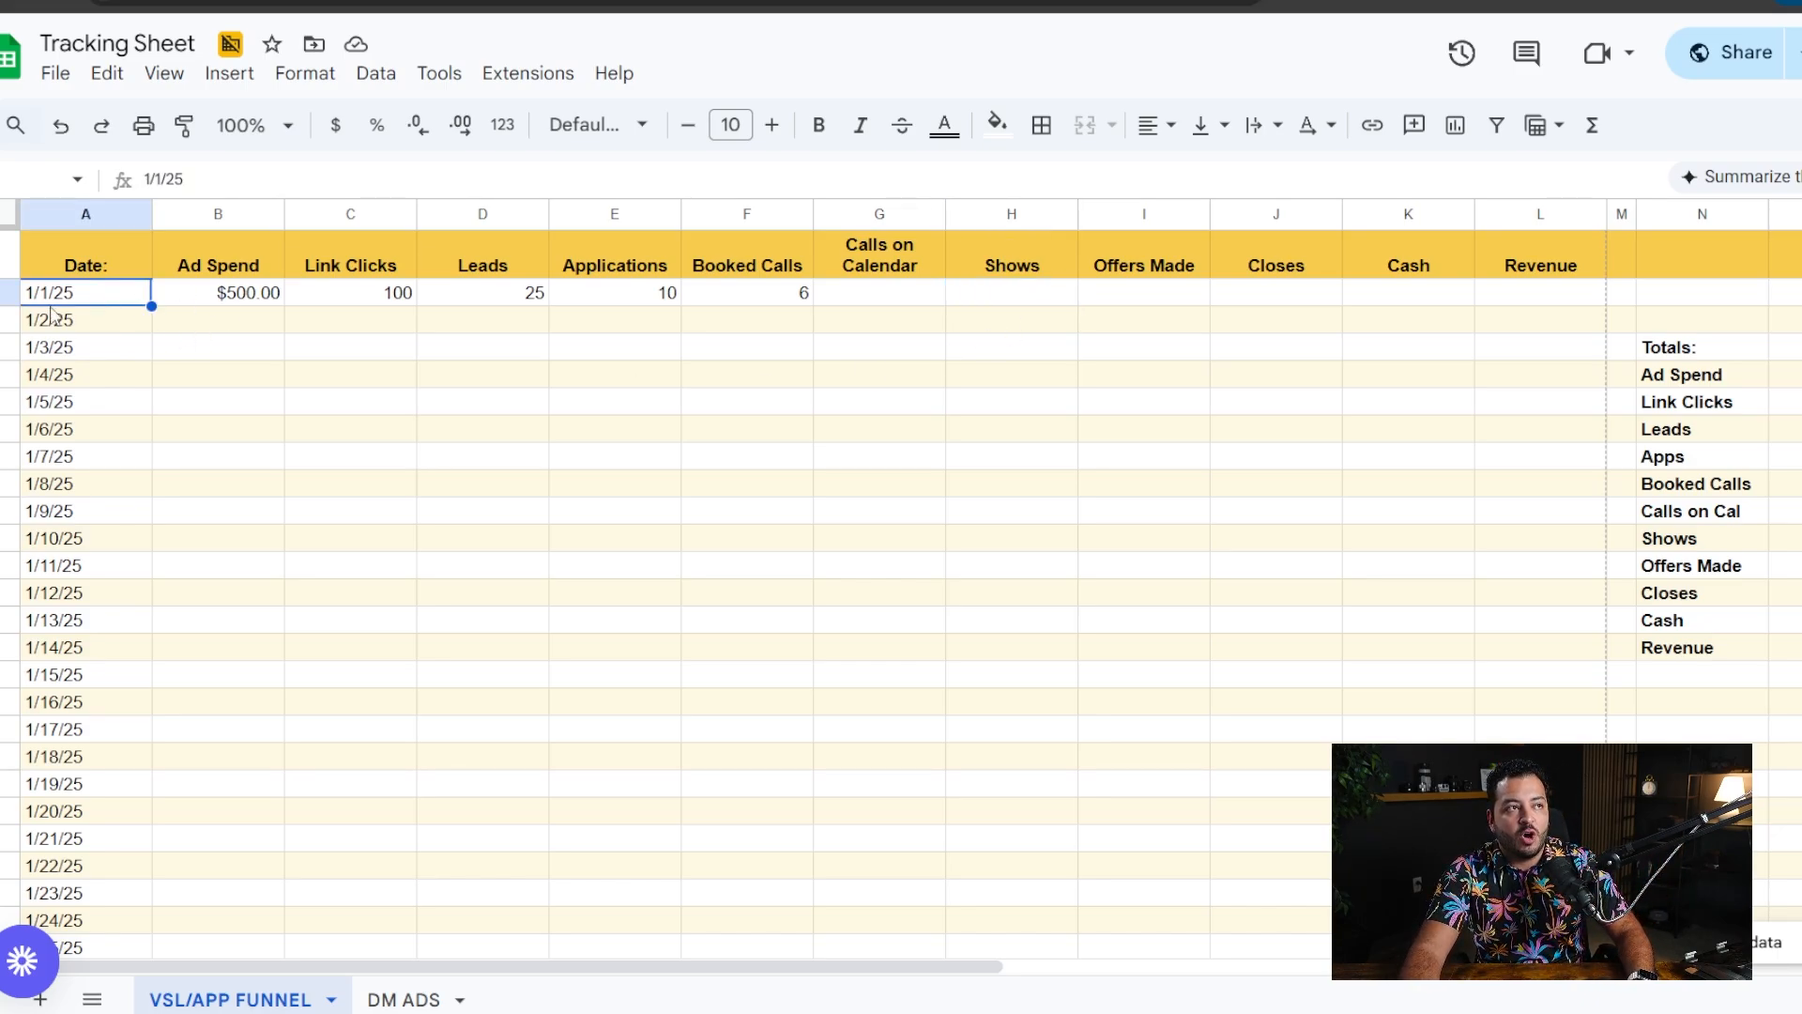
left_click(981, 296)
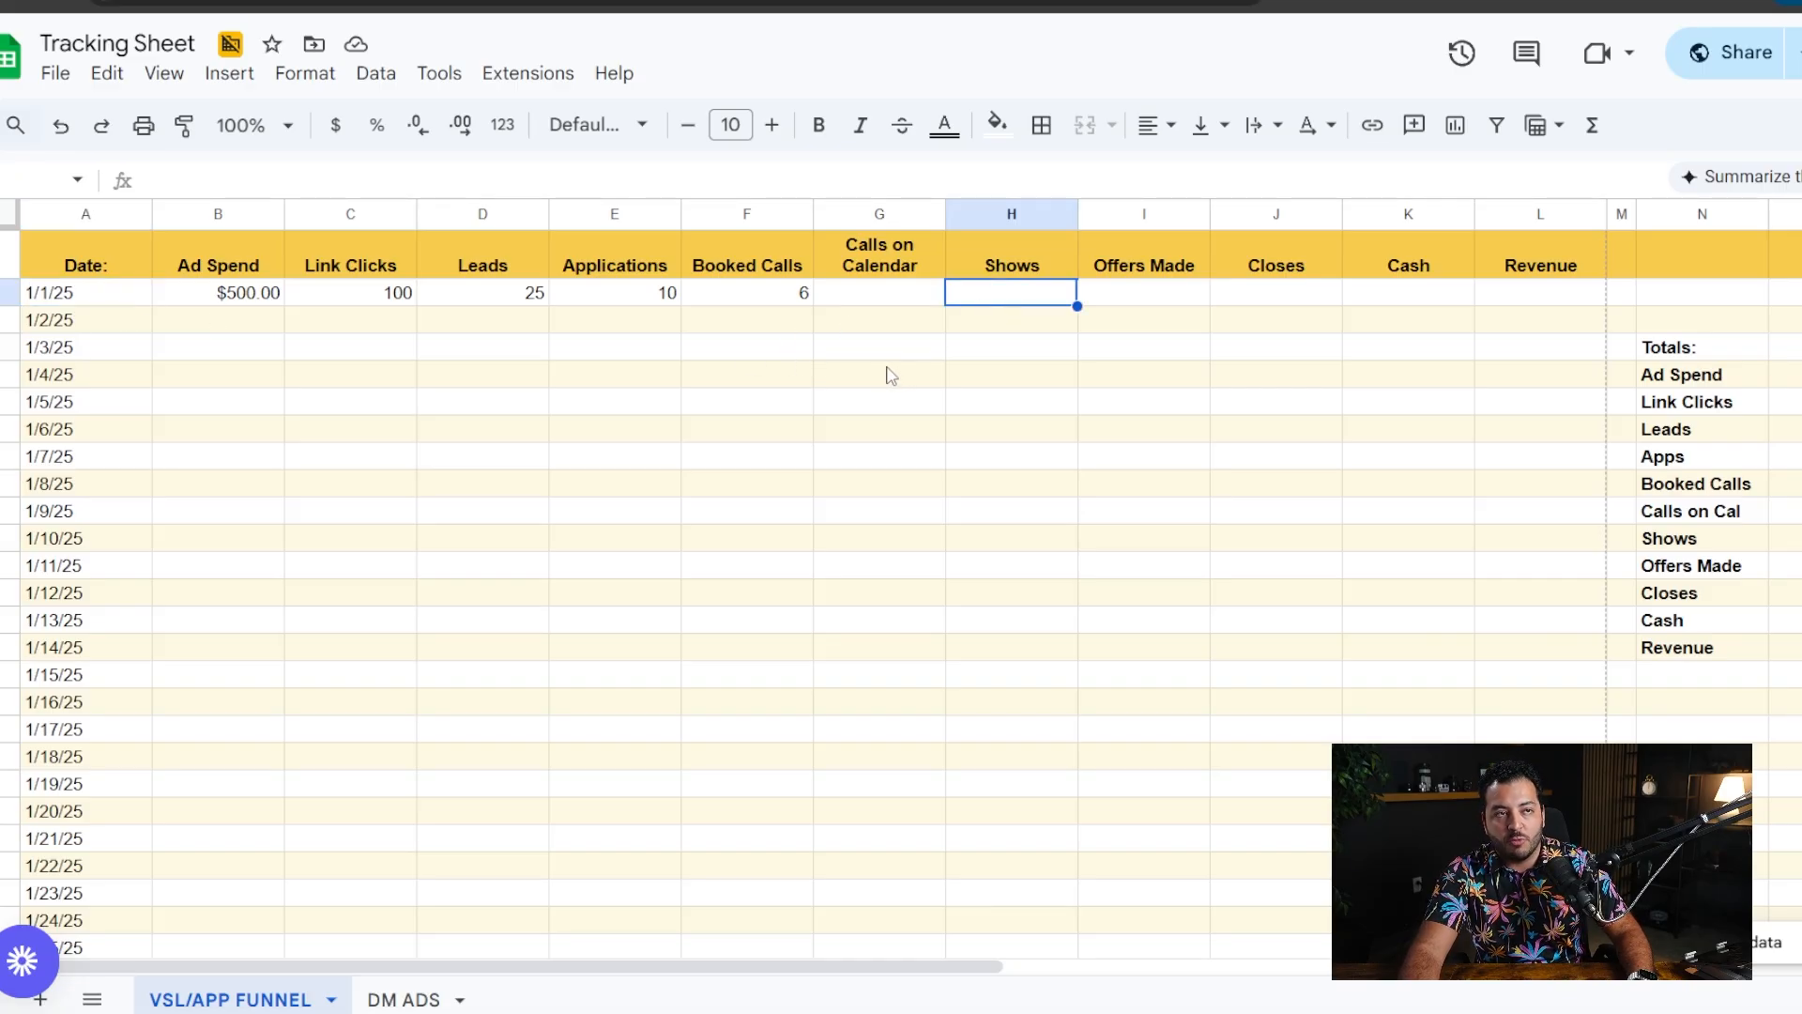
type("5")
key("BackSpace")
type("3")
left_click(1124, 380)
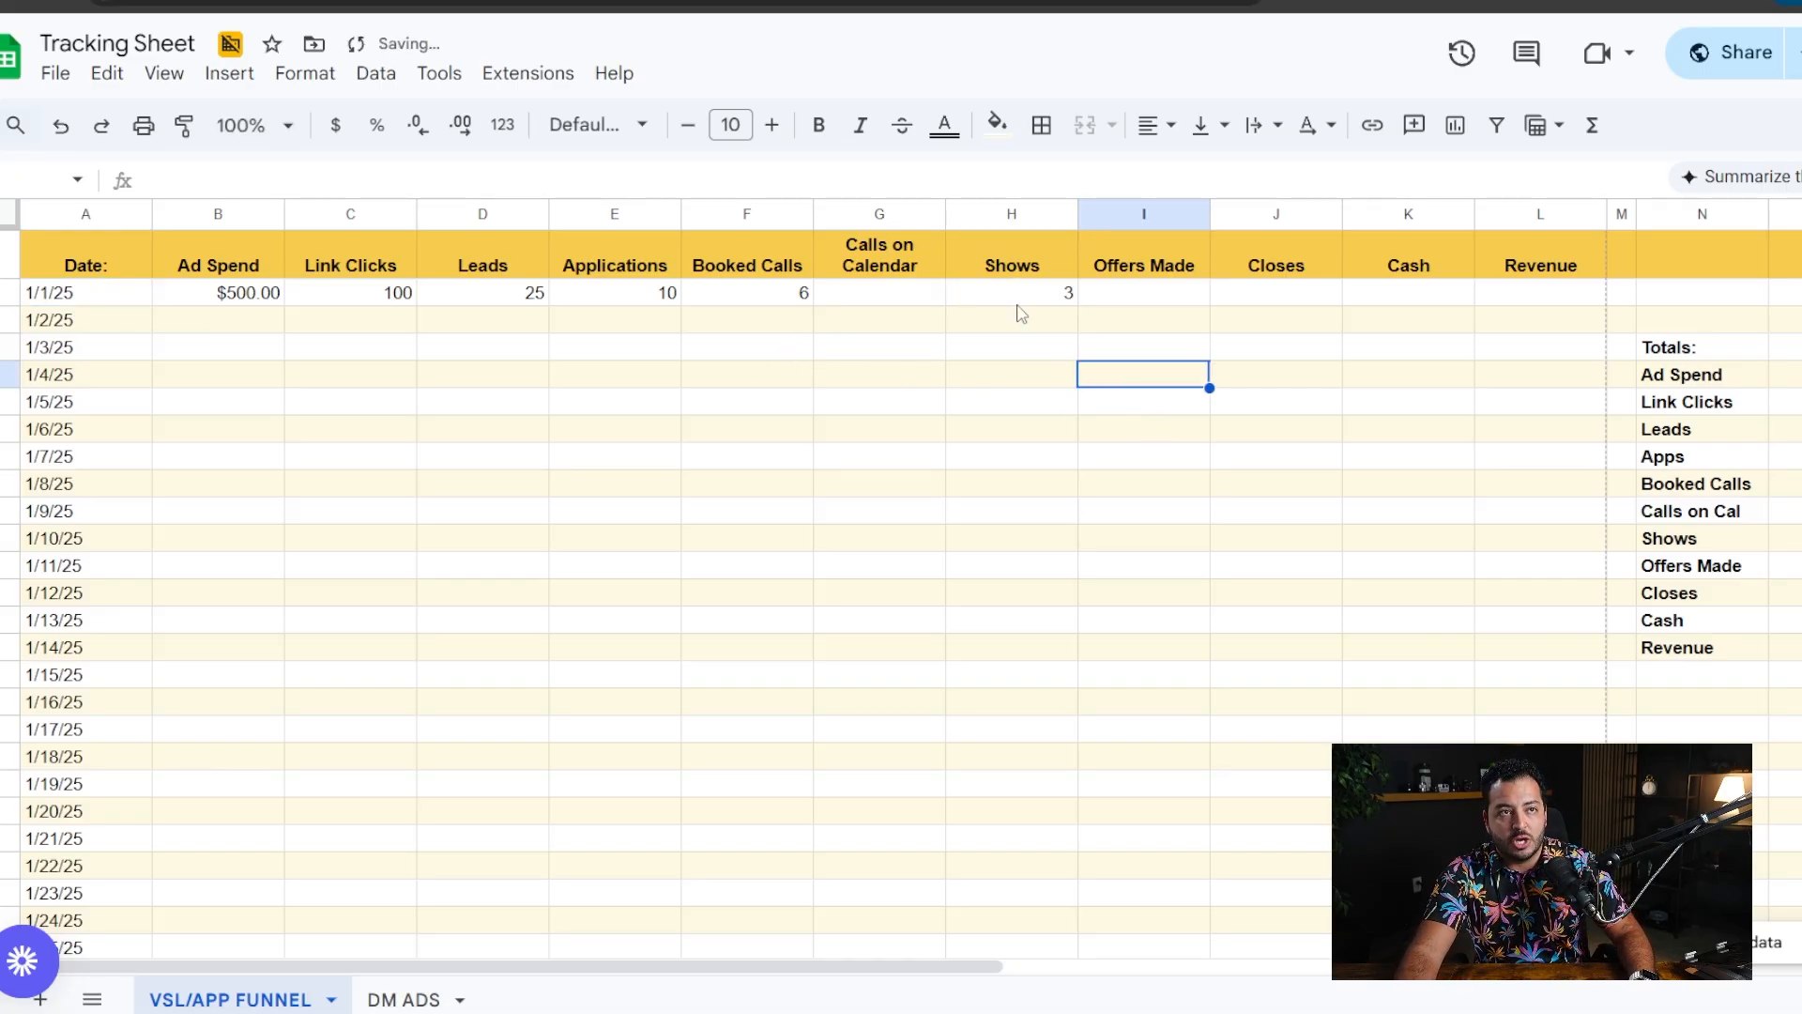
- Enter 3 offers made and 1 close in the 1/1/25 row
left_click(1152, 302)
left_click(1050, 302)
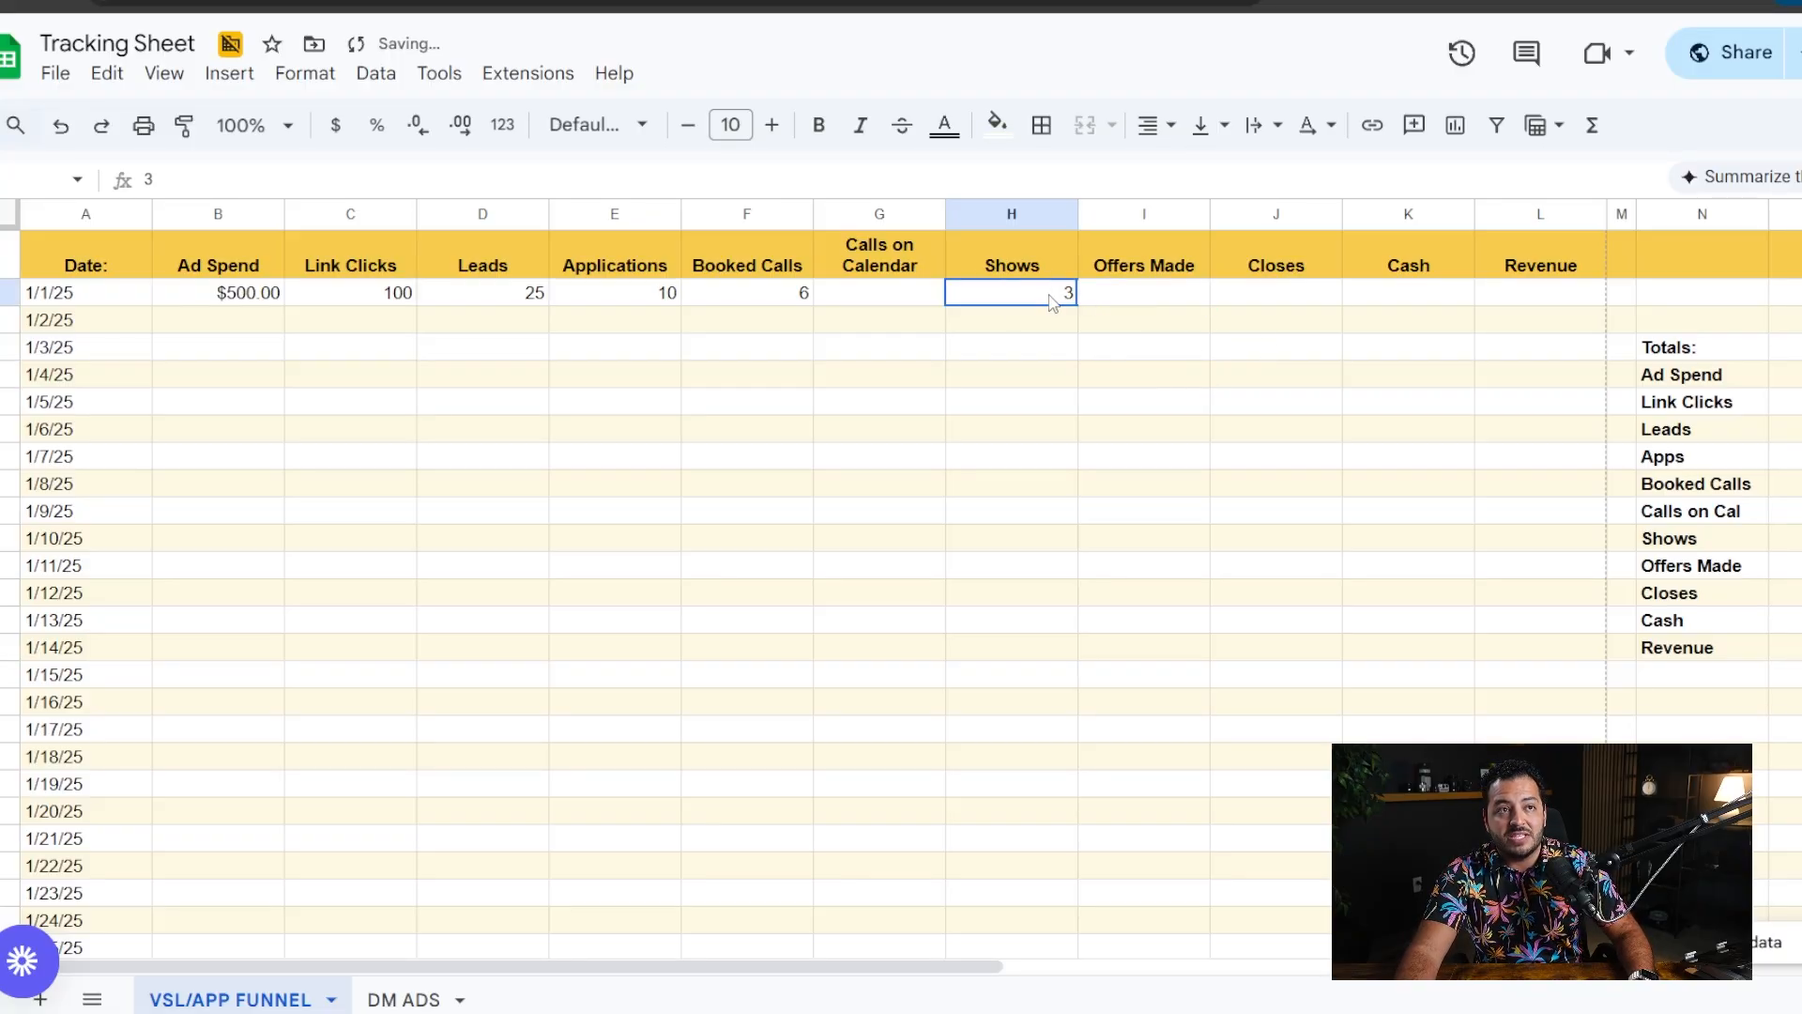
left_click(1155, 296)
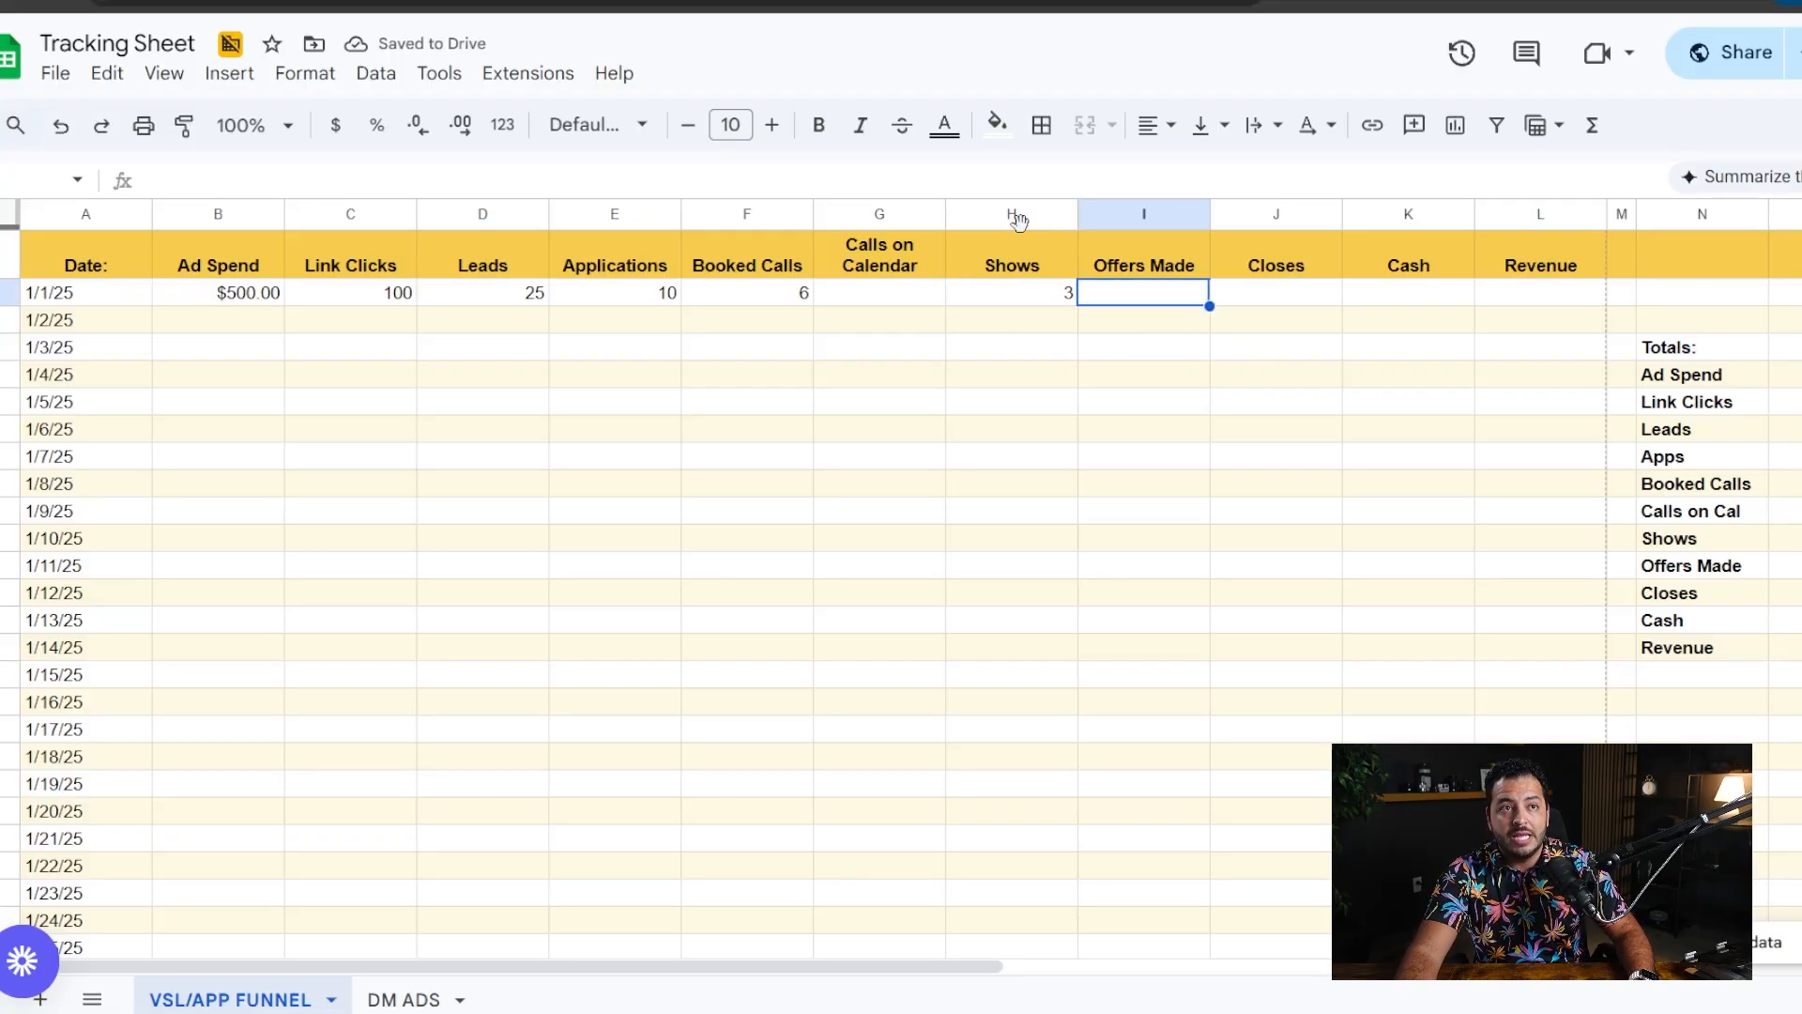
type("3")
key("Return")
key("Return")
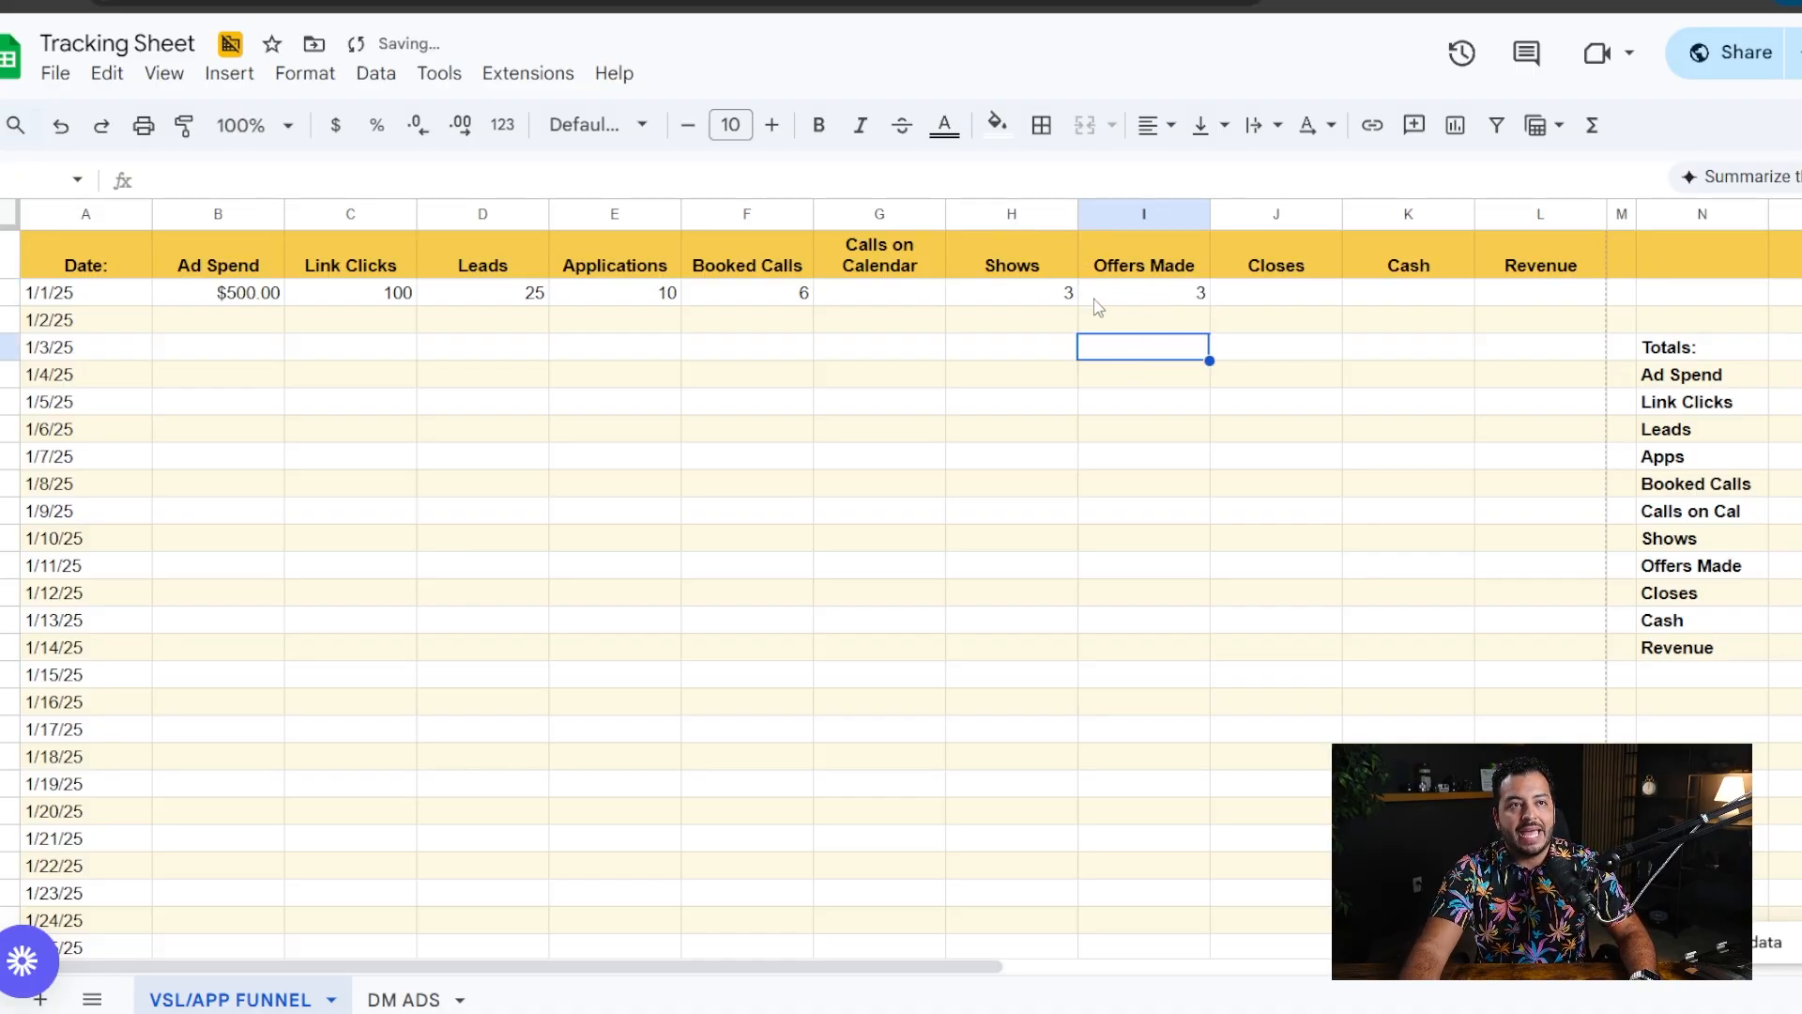
left_click(1278, 301)
type("1")
key("Tab")
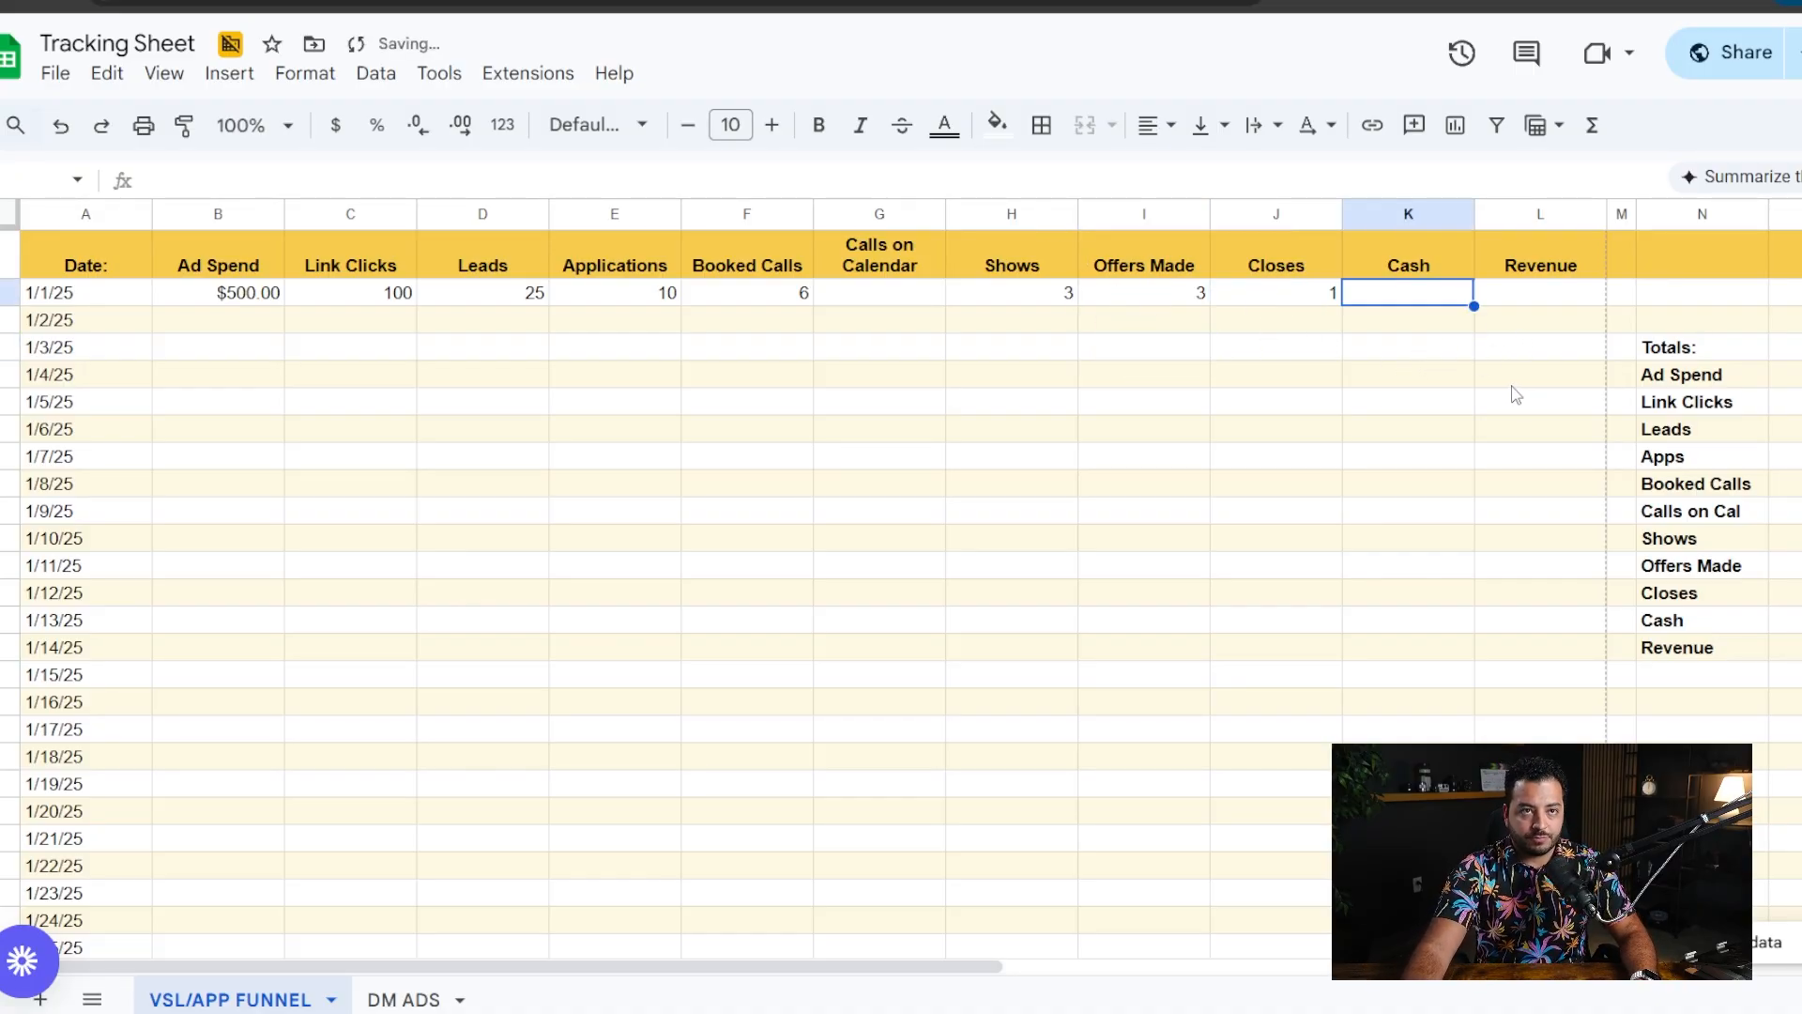
- Enter 10000 in cash and 15000 in revenue for 1/1/25
type("10000")
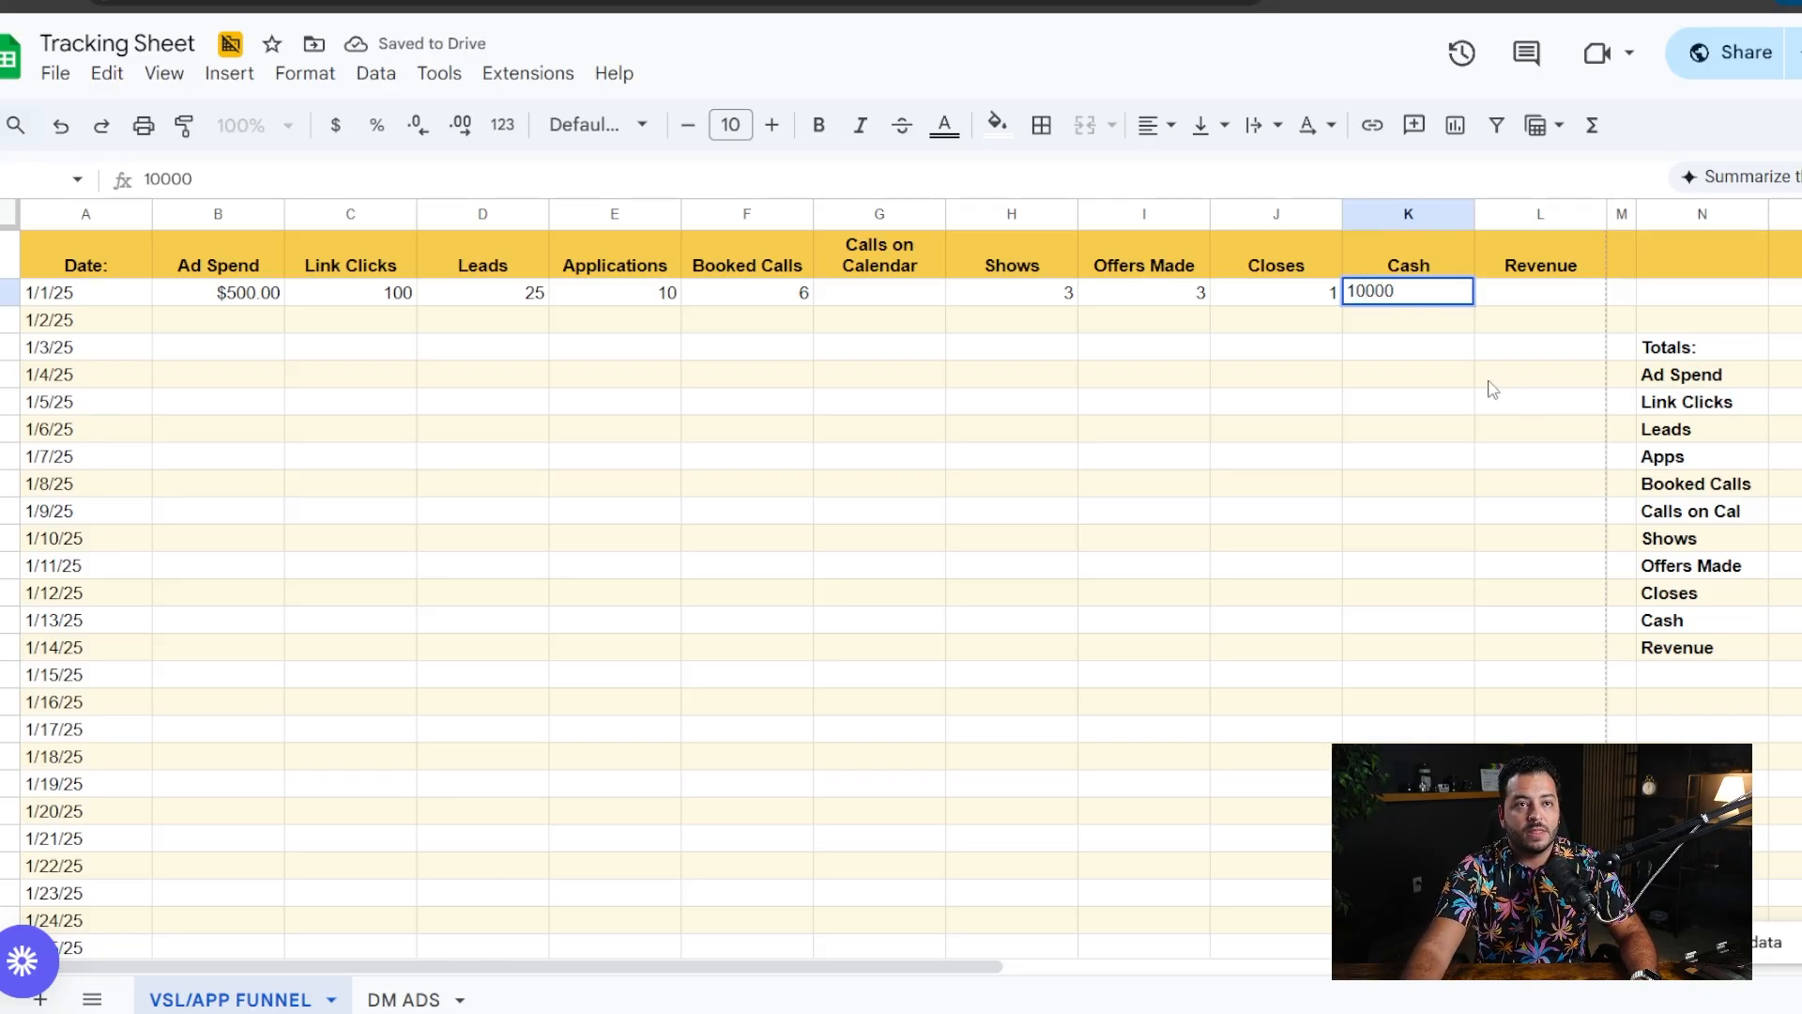
left_click(1496, 380)
left_click(1528, 298)
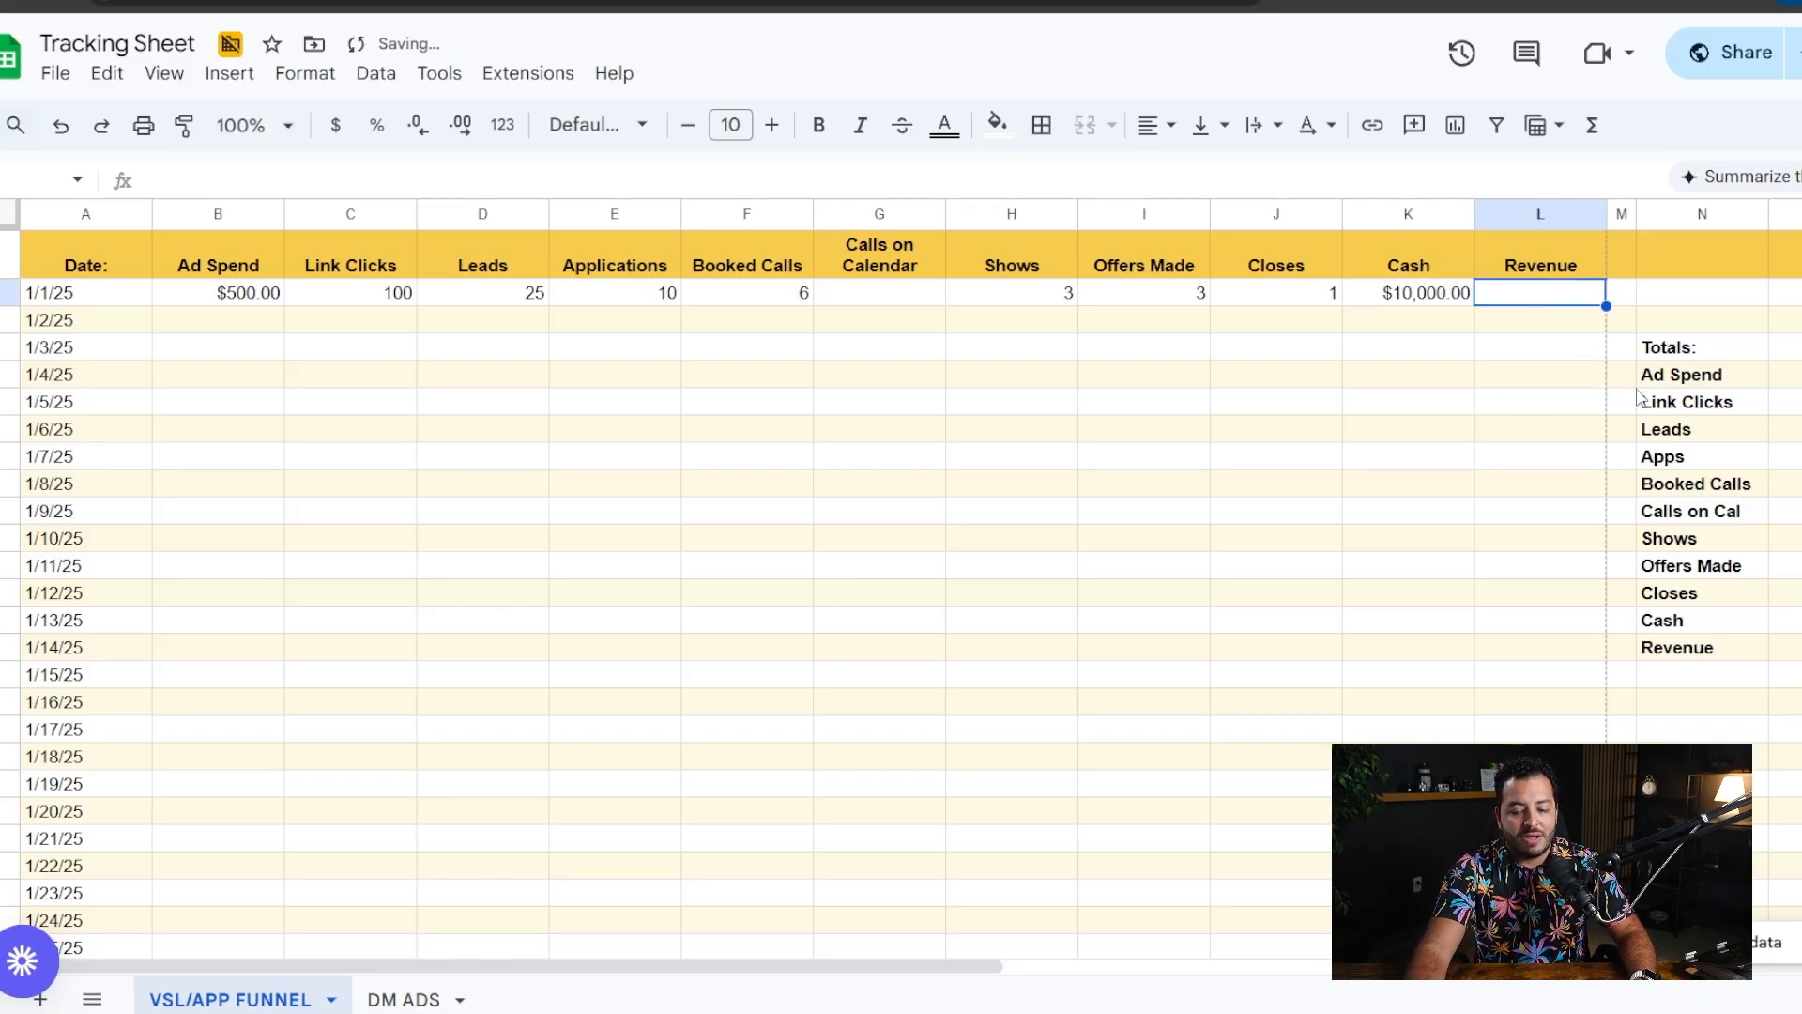
type("15000")
left_click(1297, 549)
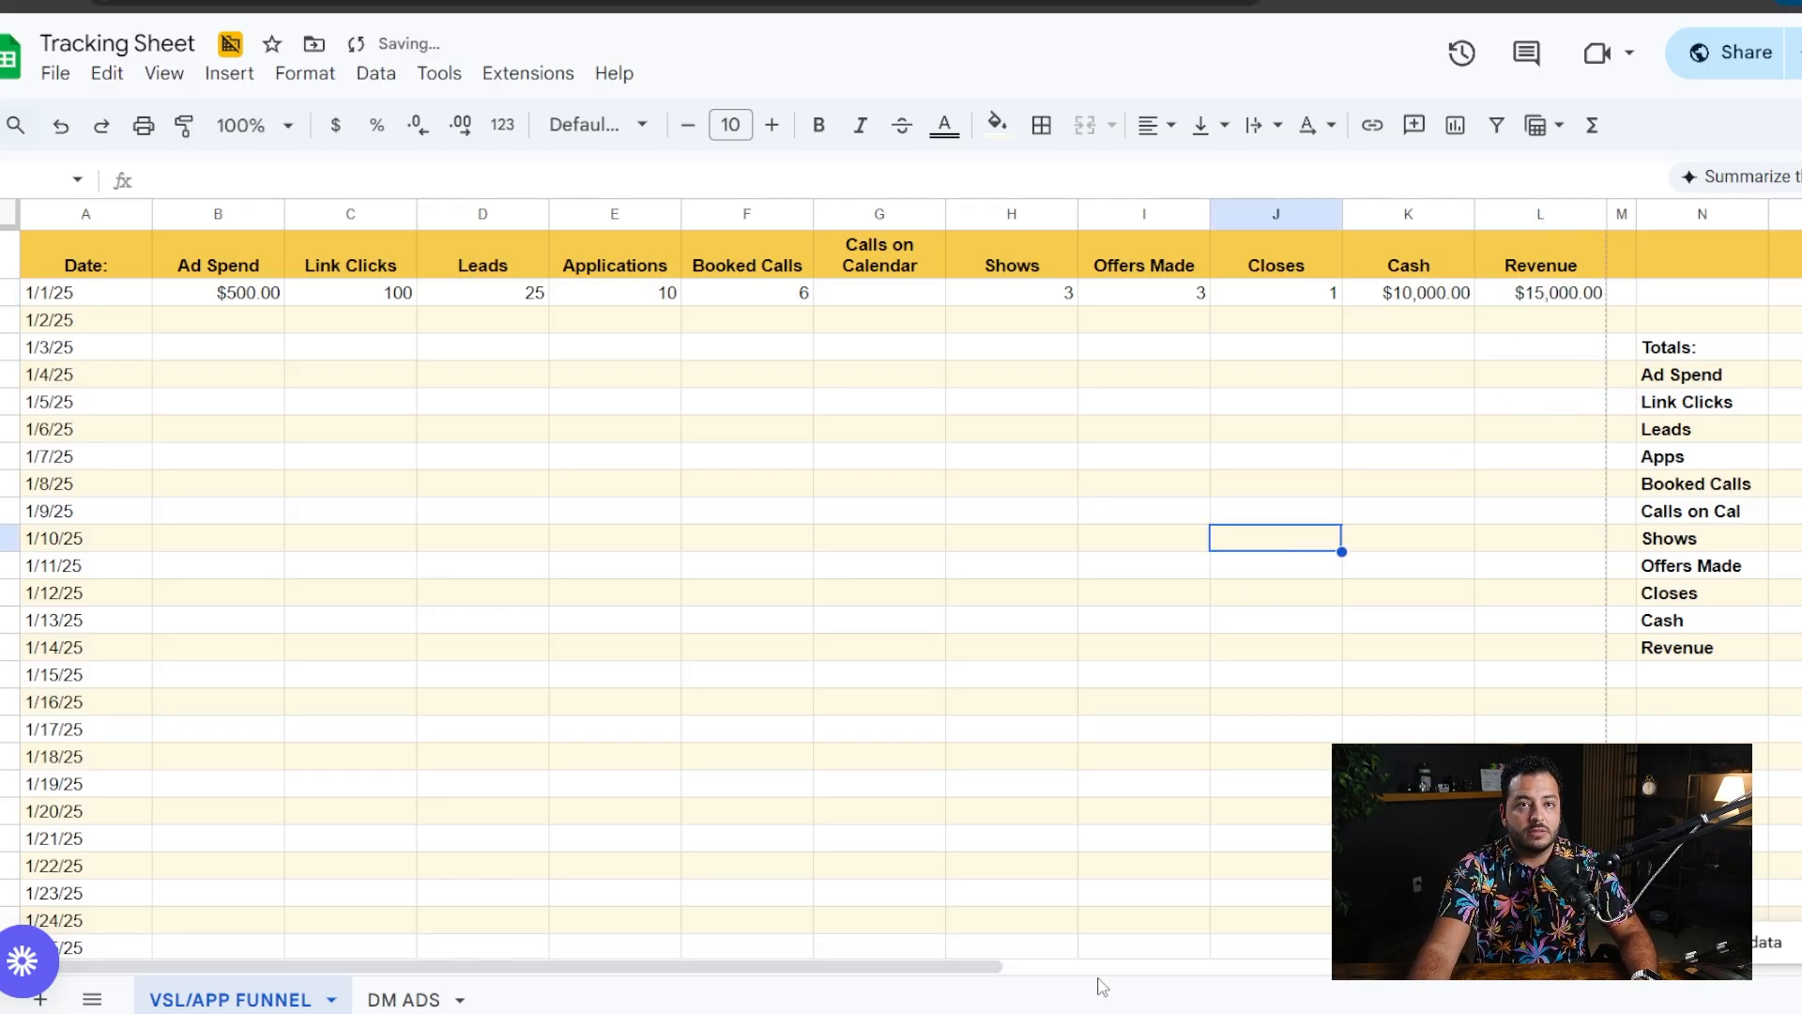
- Examine the Totals block from Ad Spend through Revenue beside the daily tracking table
left_click_drag(571, 968, 603, 973)
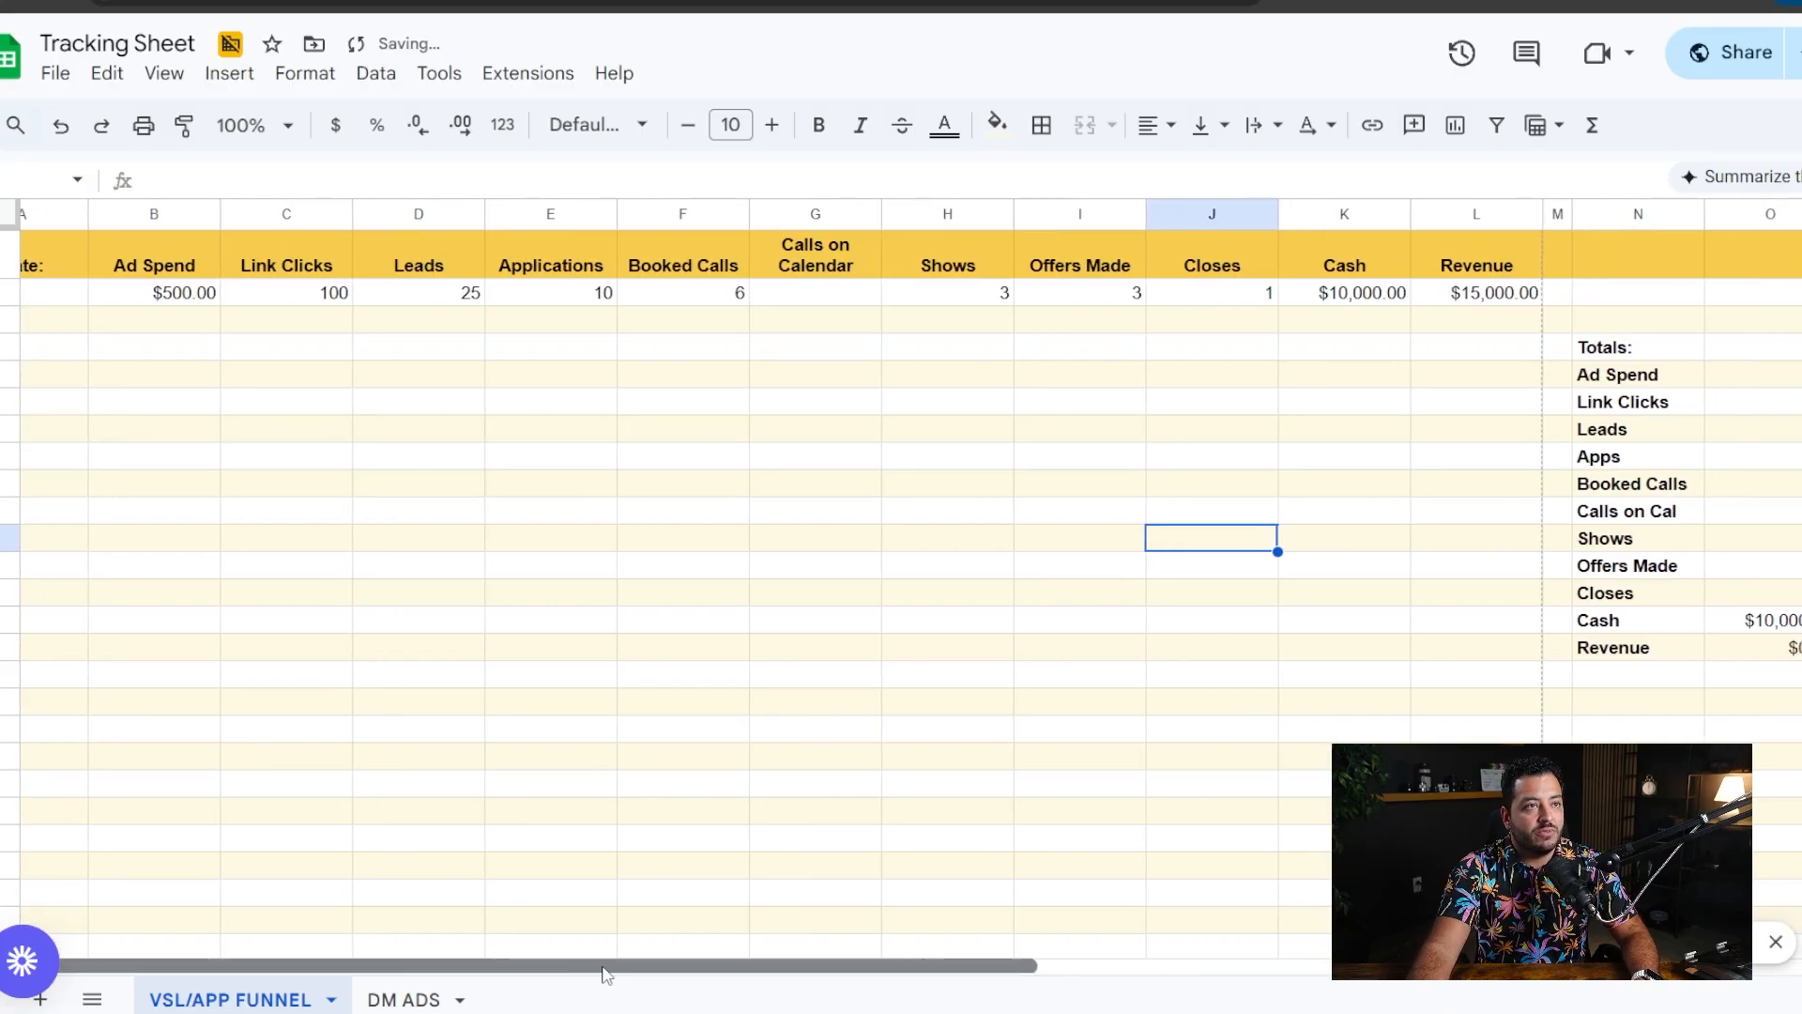
left_click_drag(1662, 385, 1737, 647)
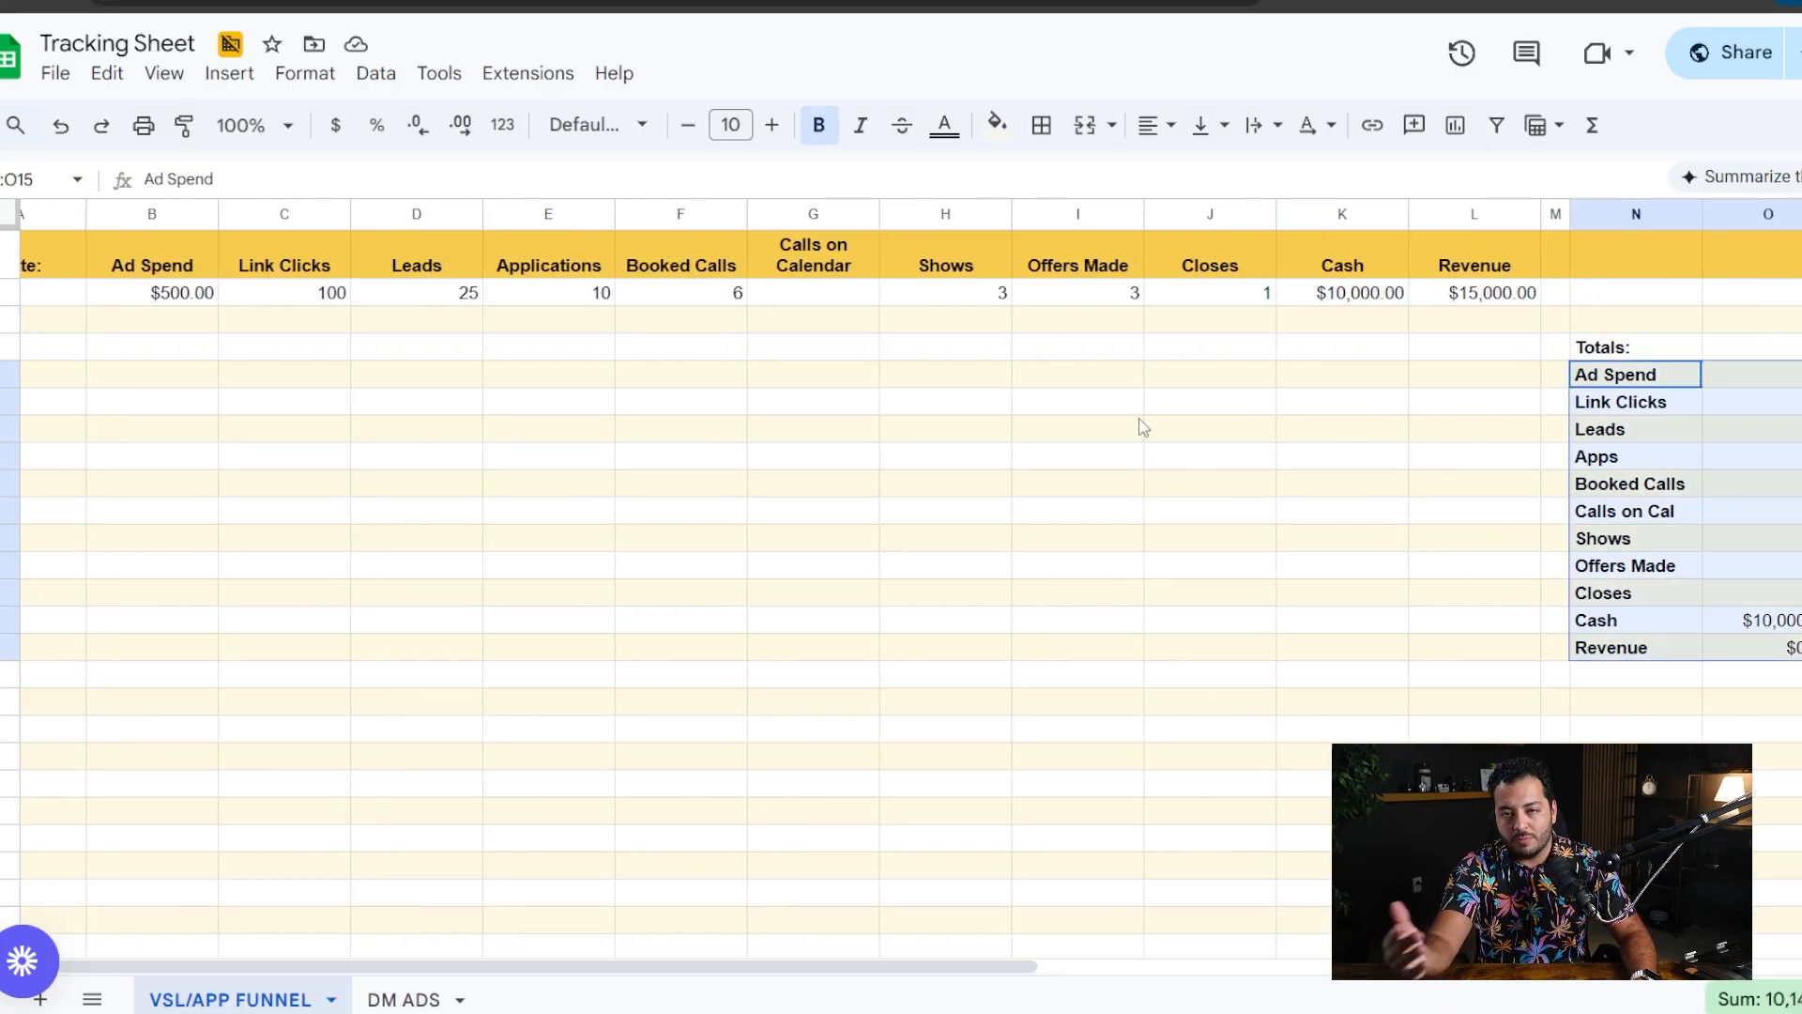
left_click_drag(885, 968, 727, 968)
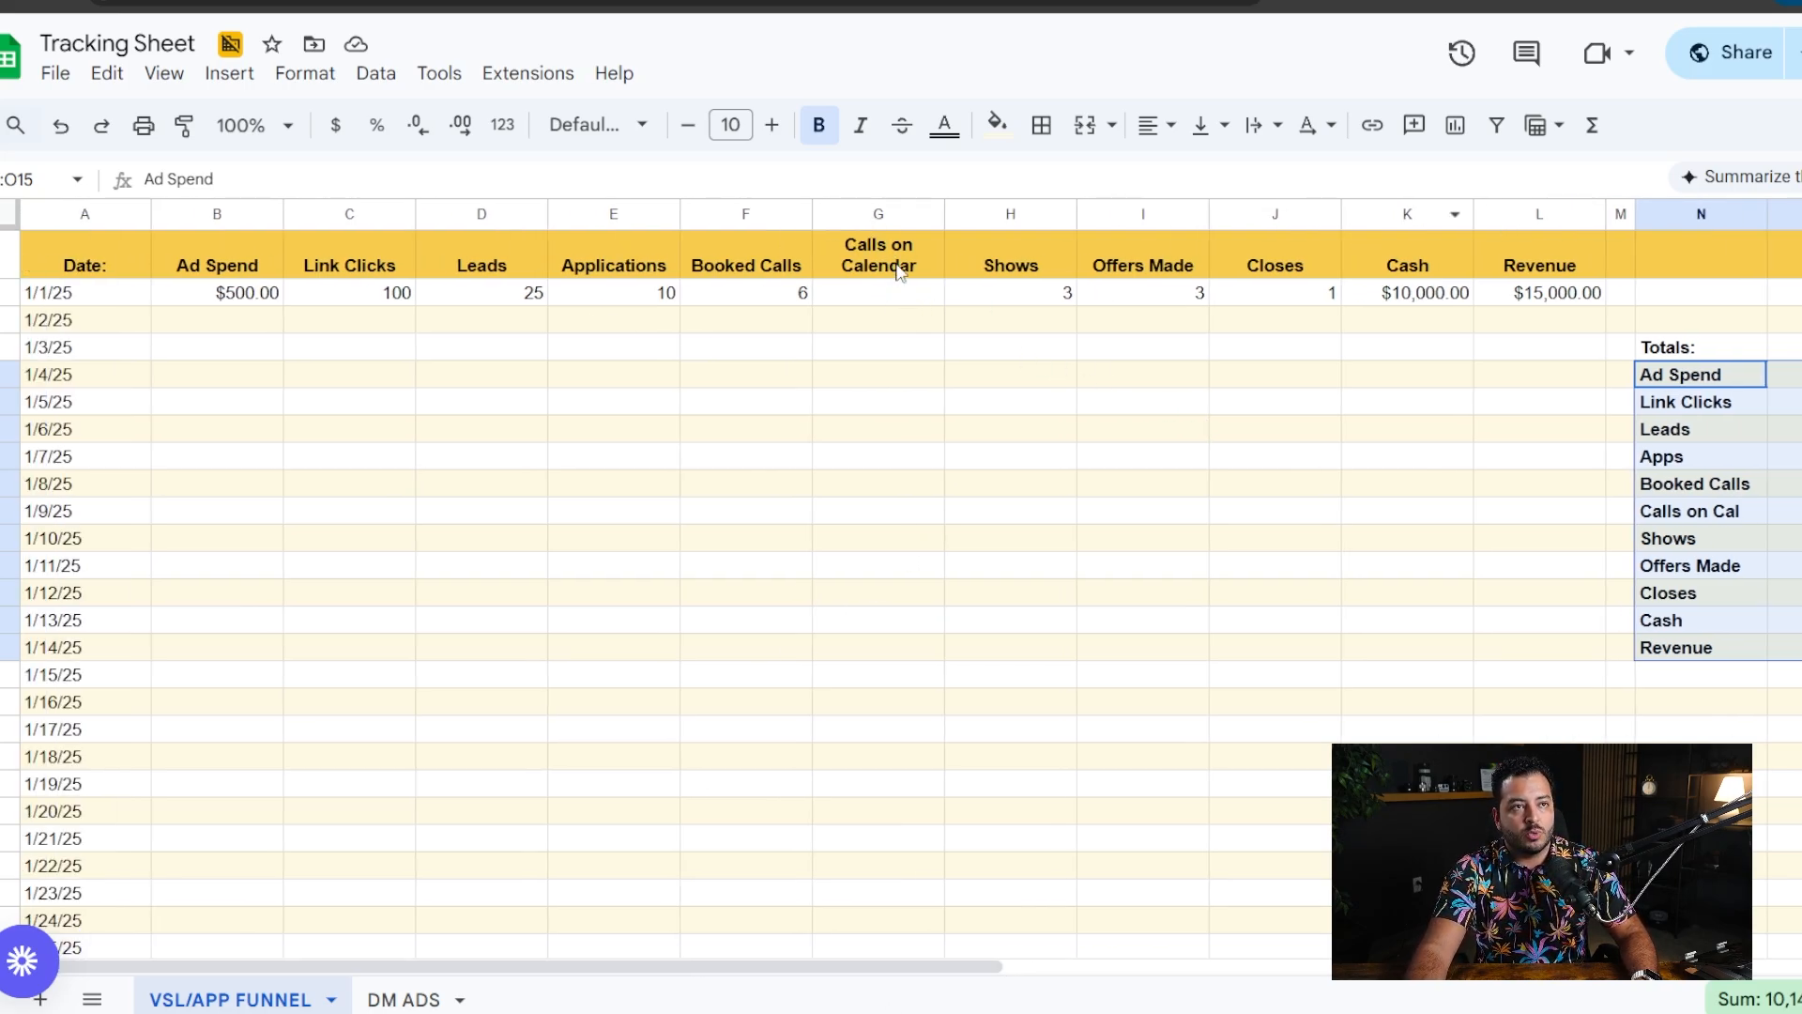
- Enter 10 as the Calls on Calendar for 1/1/25
left_click(878, 304)
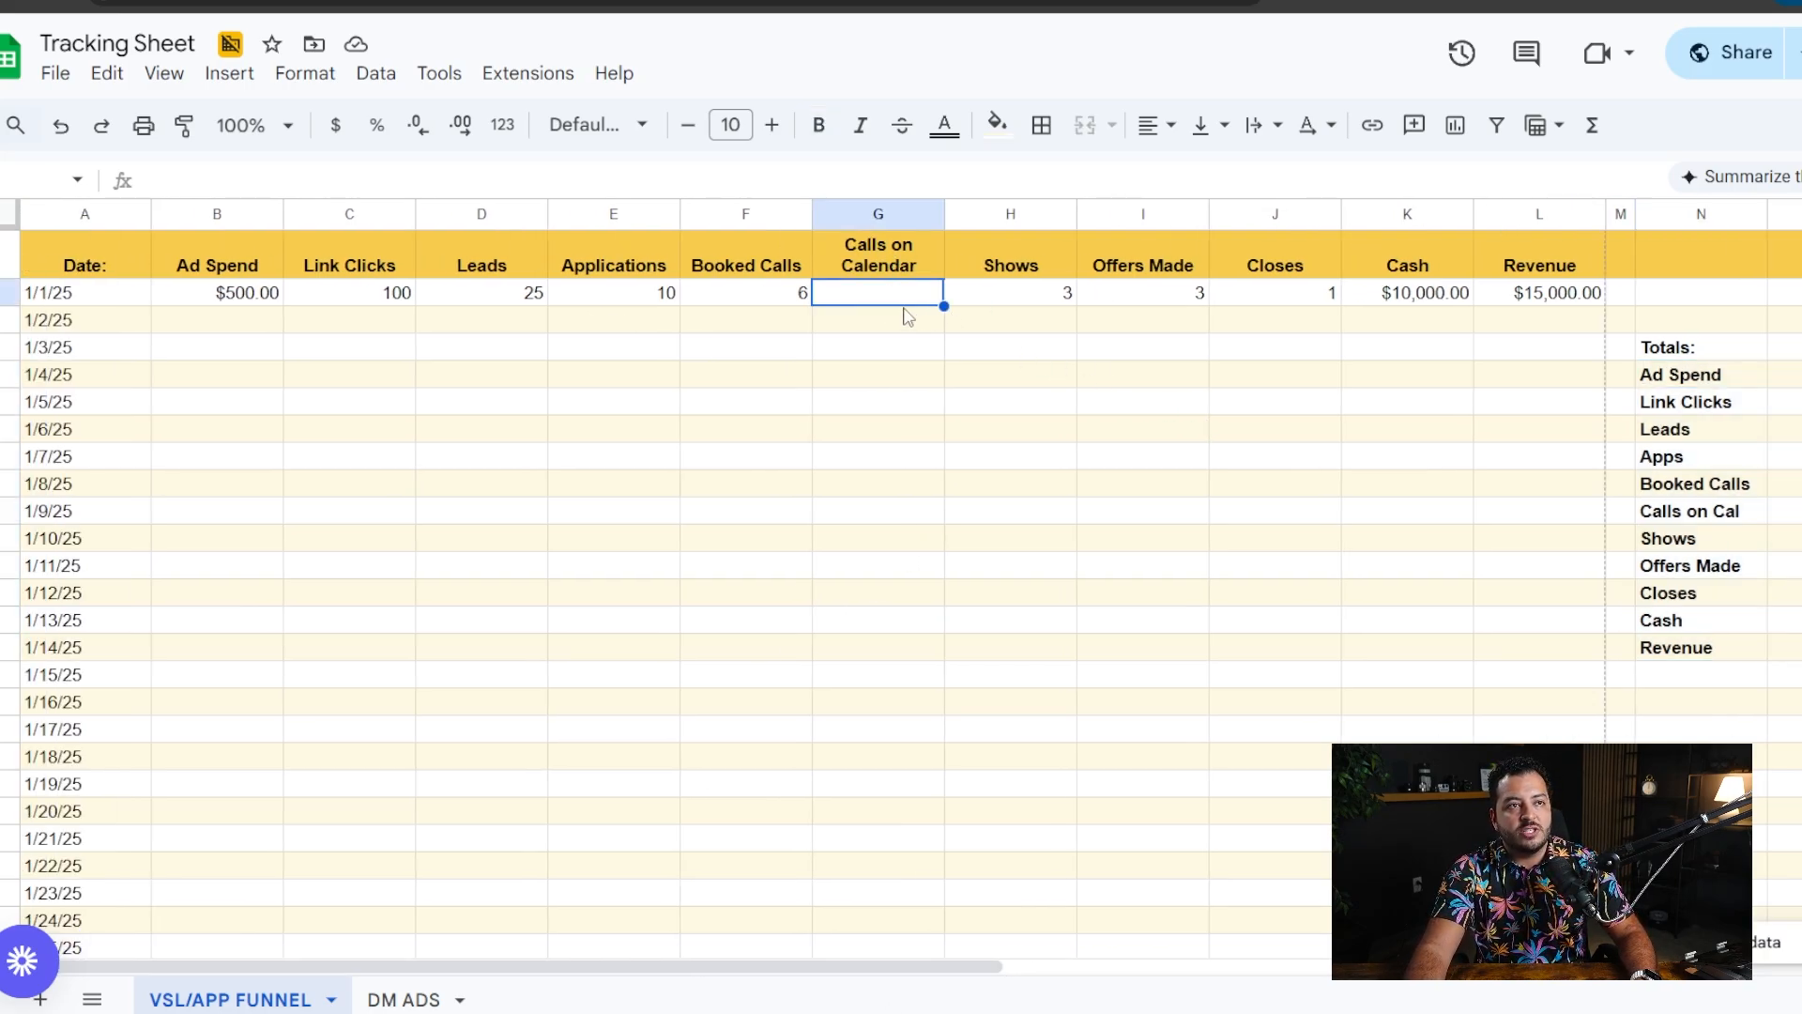
left_click(774, 299)
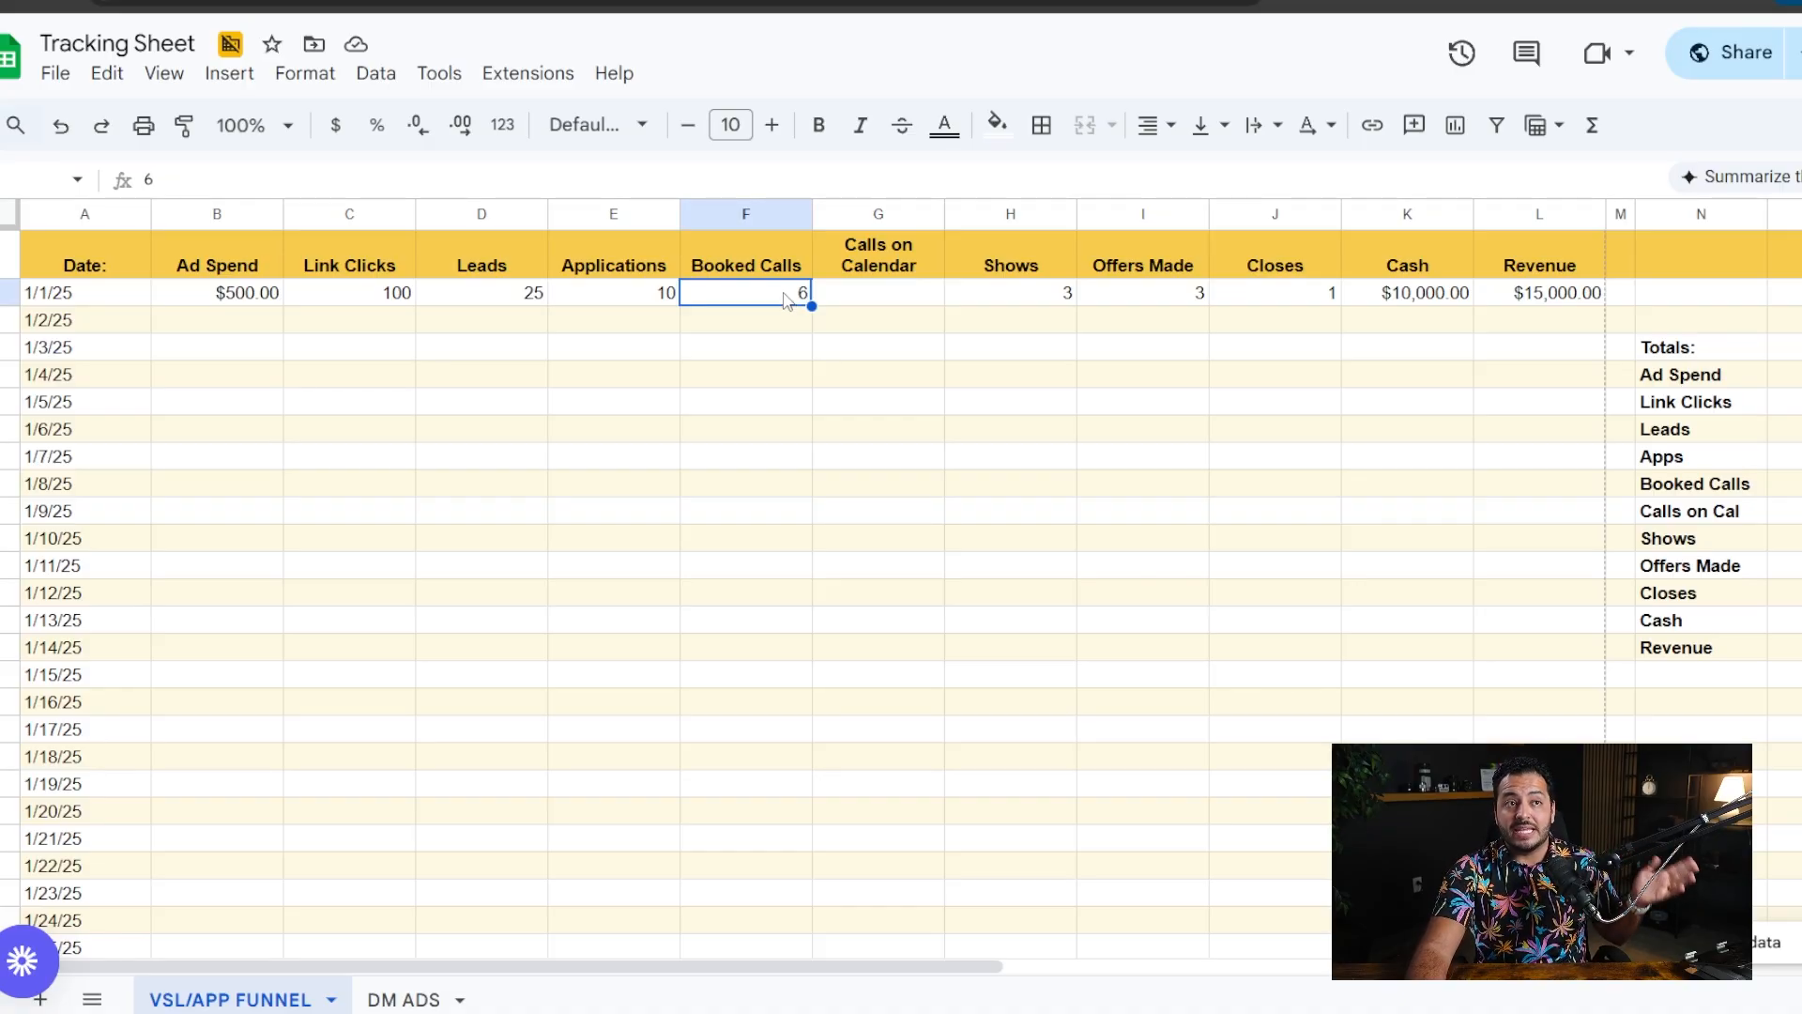
left_click(890, 298)
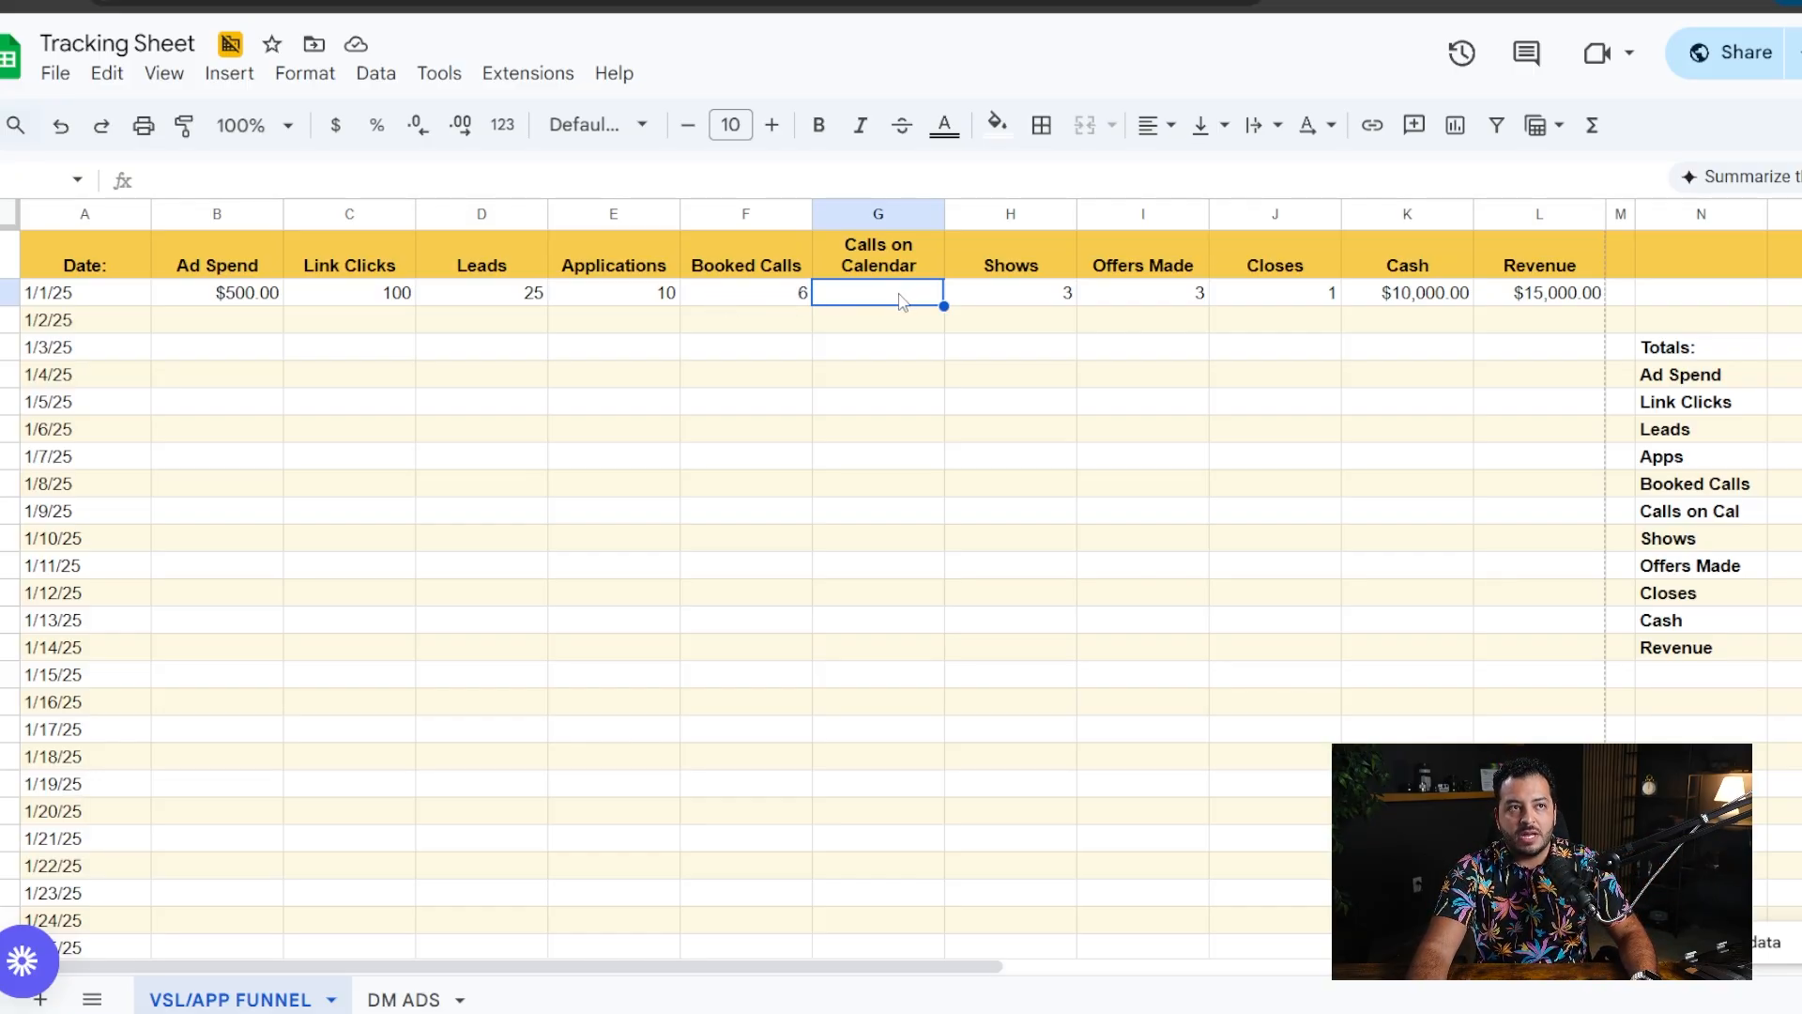
type("10")
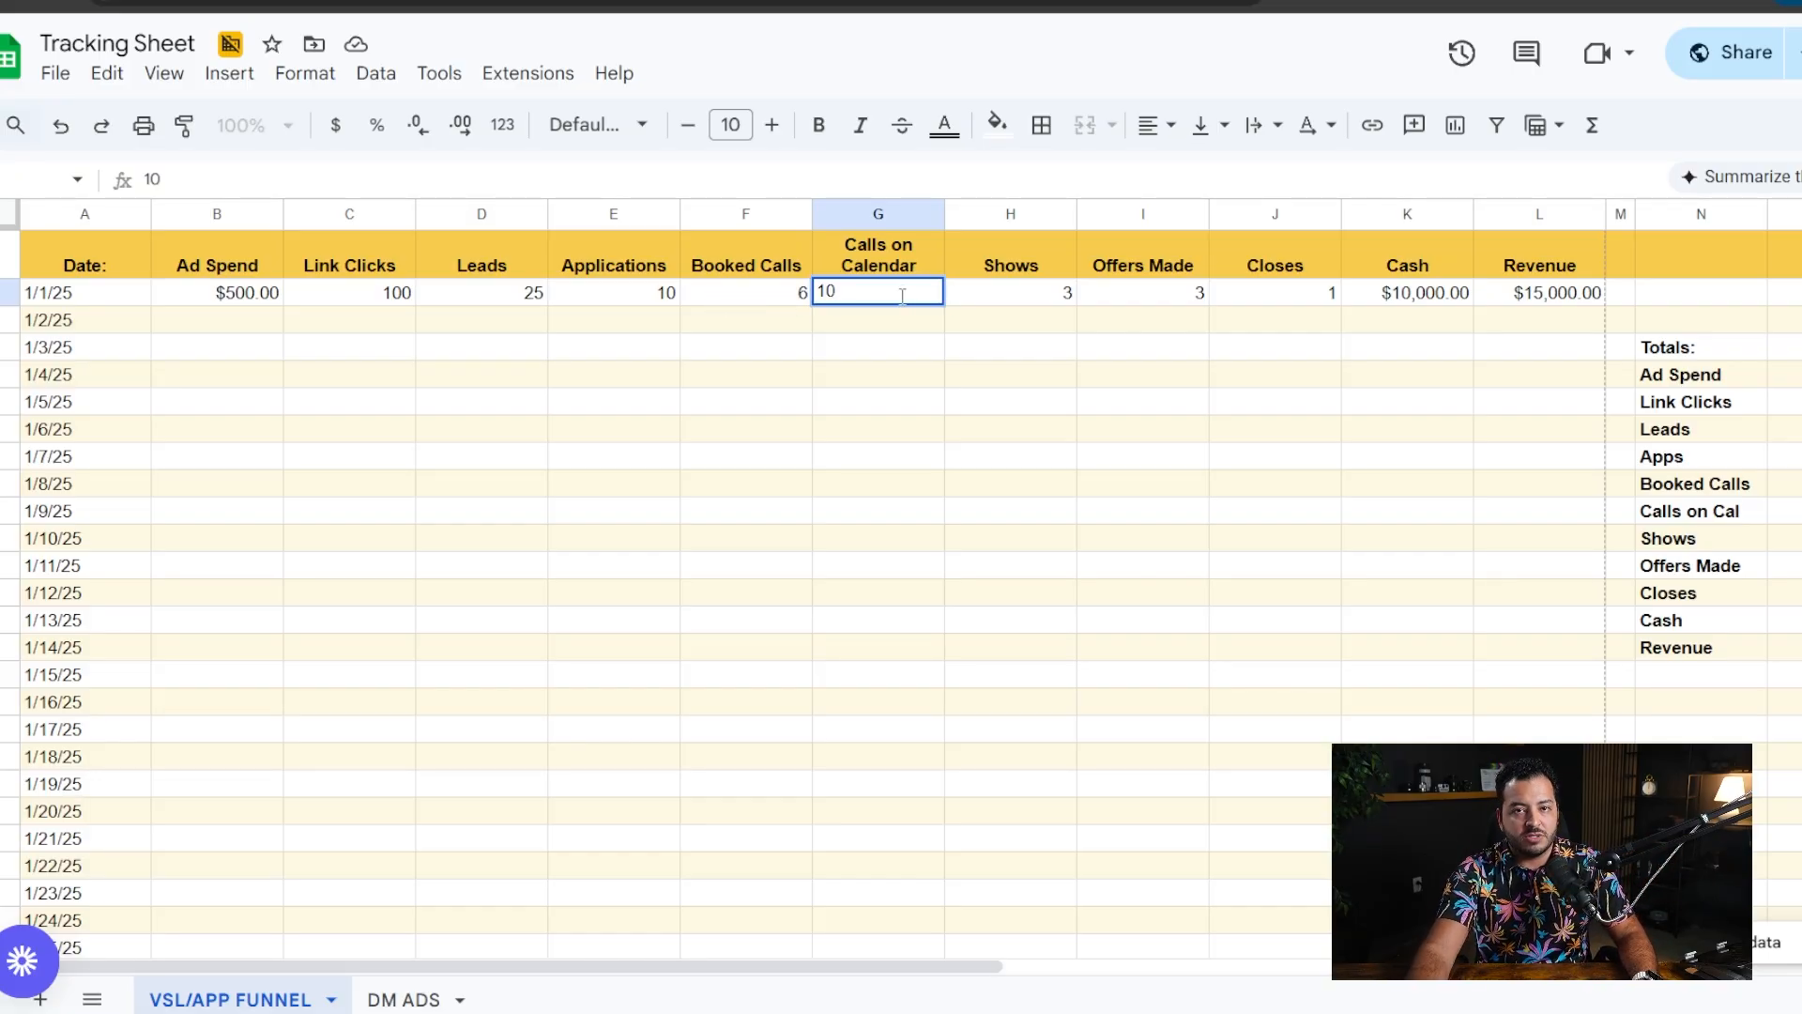
key("Return")
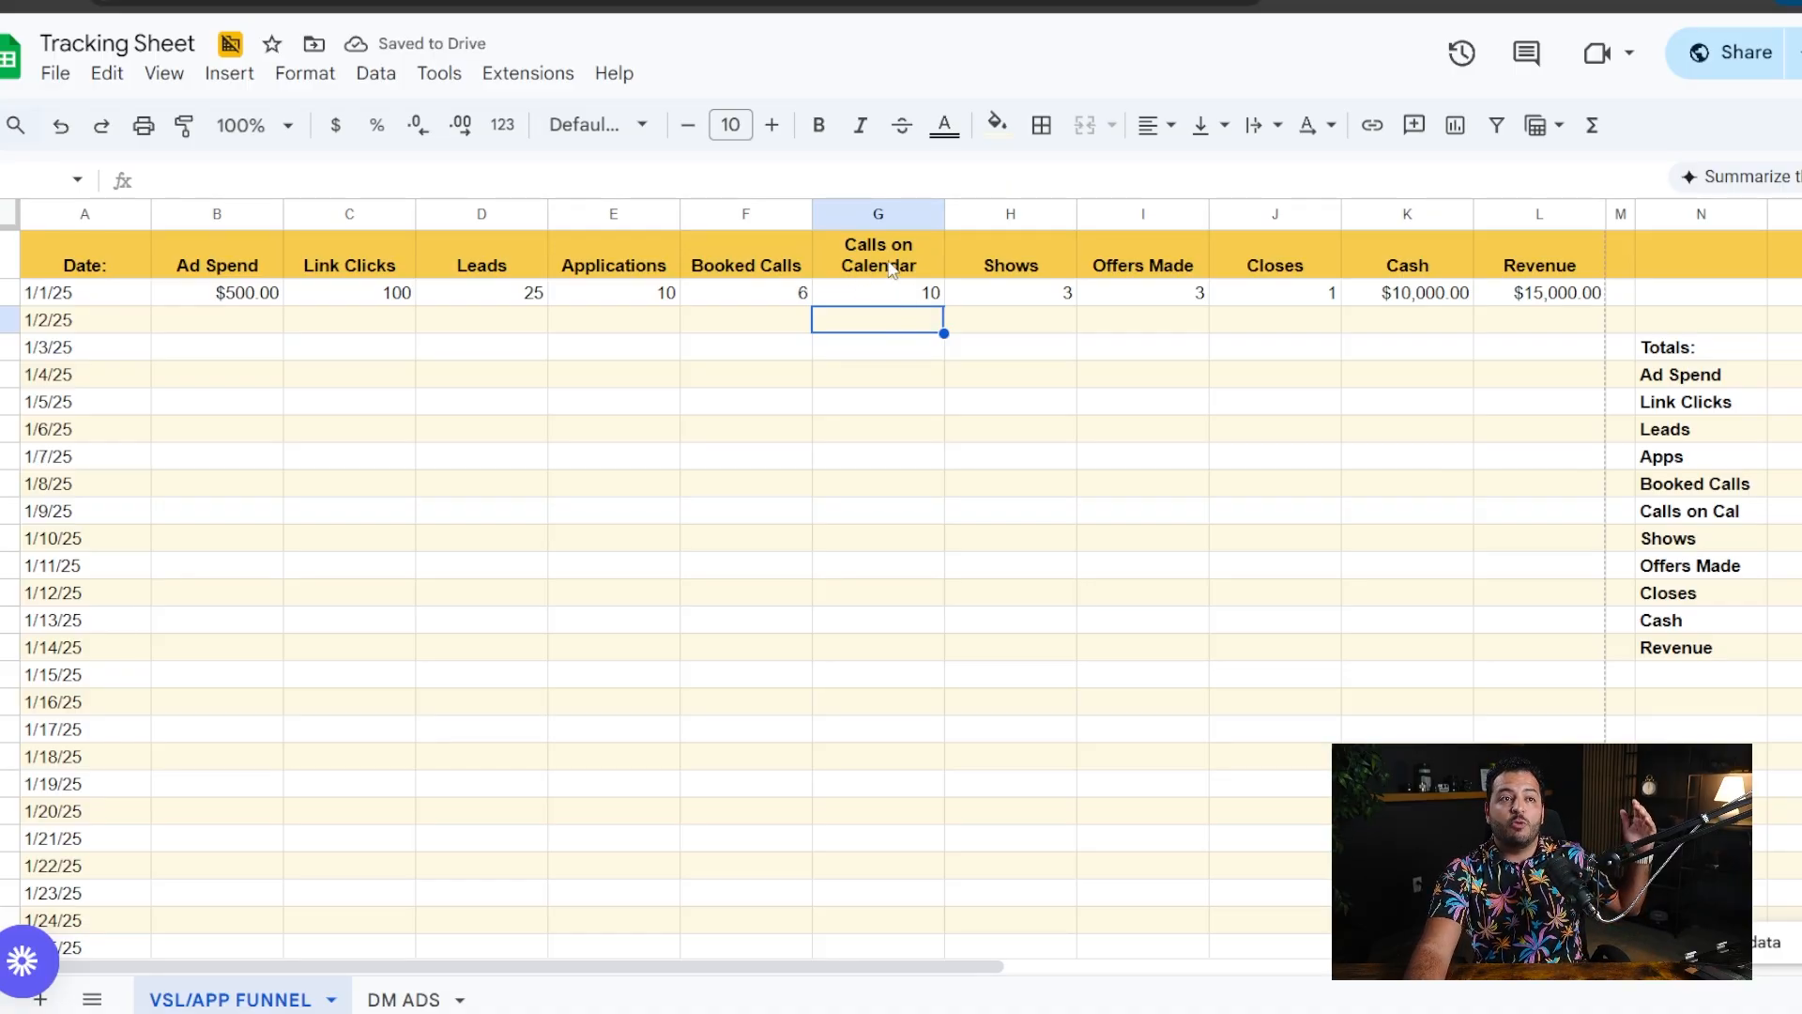
- Compare the booked calls, calls on calendar and shows recorded in the 1/1/25 row
left_click(906, 296)
left_click(82, 300)
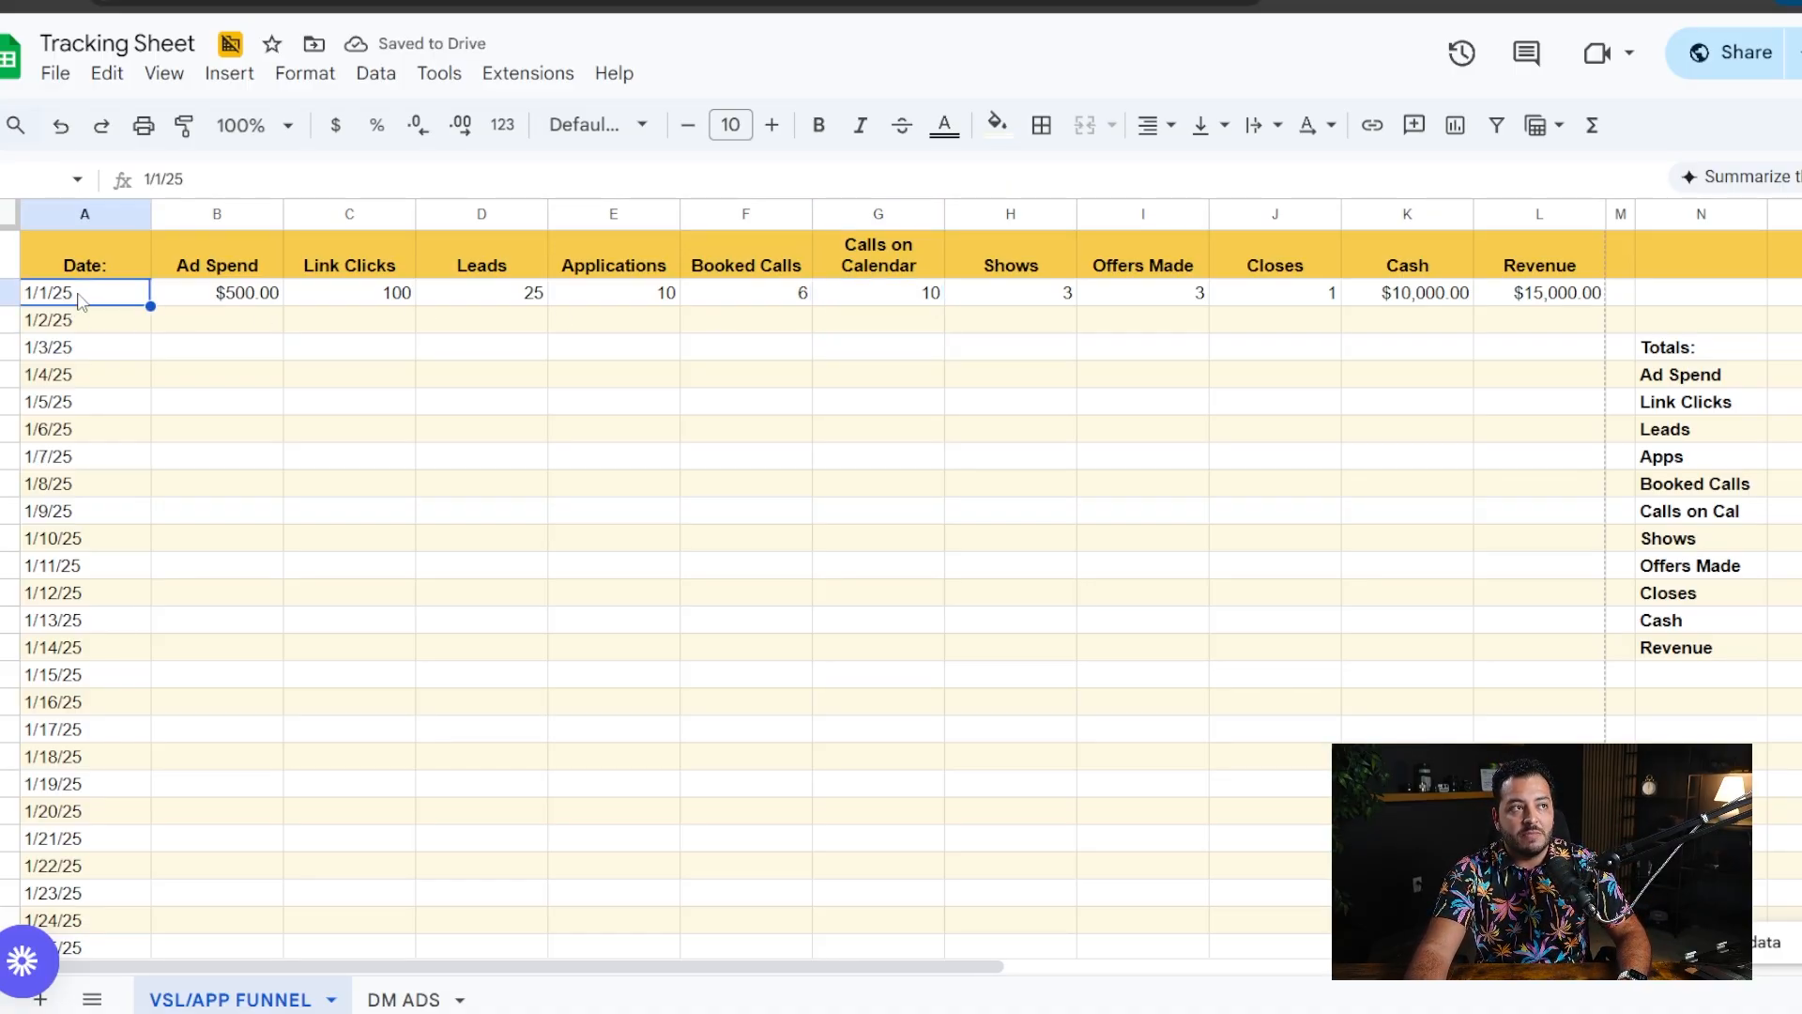
left_click(904, 298)
left_click_drag(752, 294, 821, 297)
left_click(867, 379)
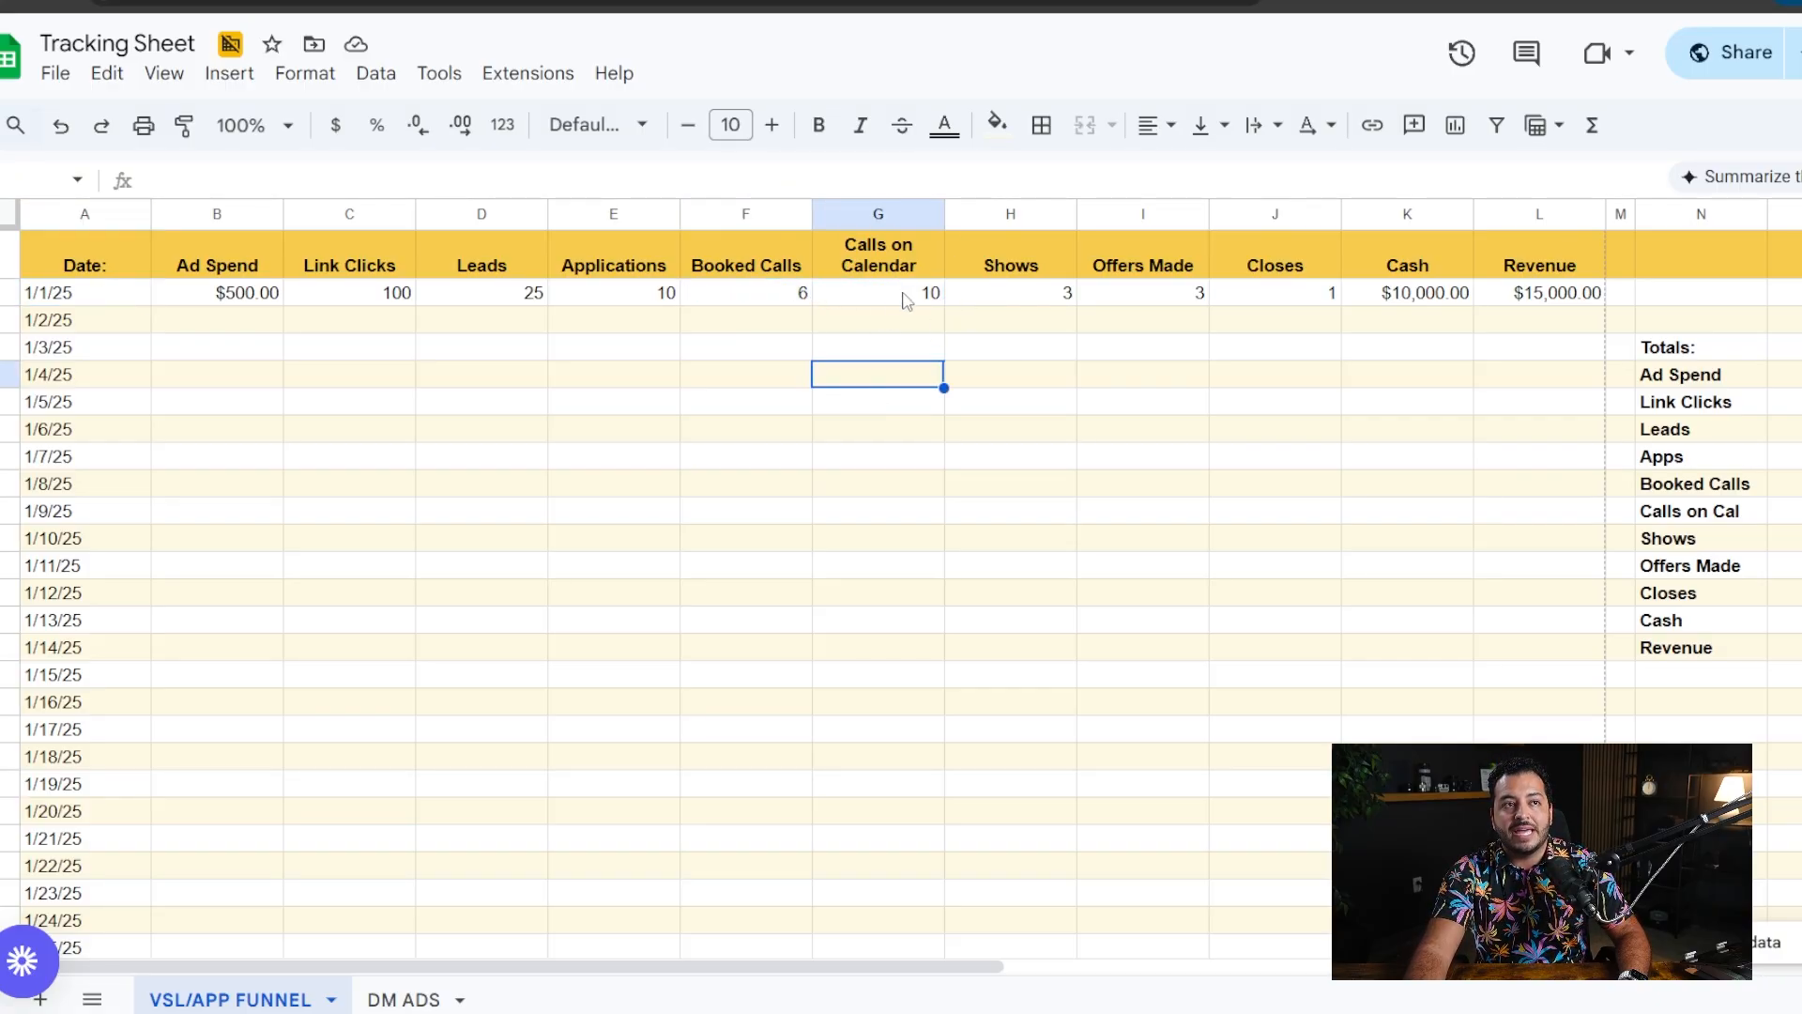
left_click_drag(901, 299, 1140, 294)
left_click(915, 347)
left_click(883, 295)
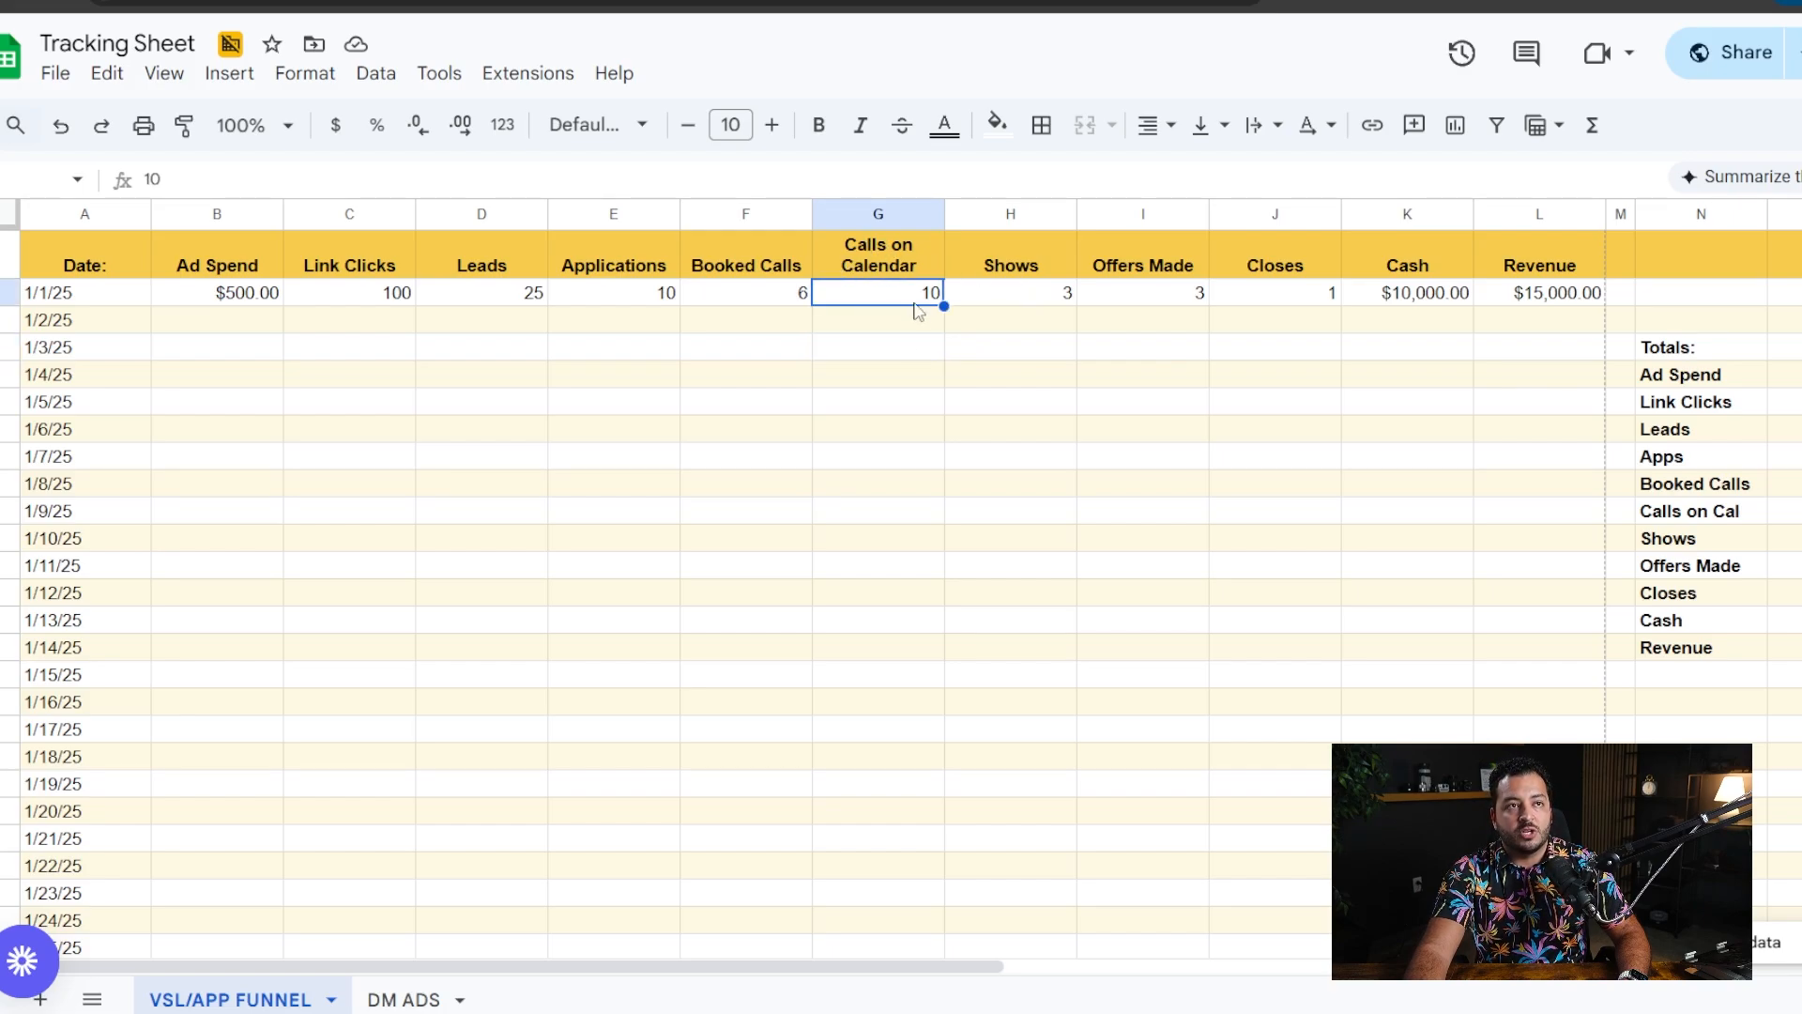
left_click(993, 301)
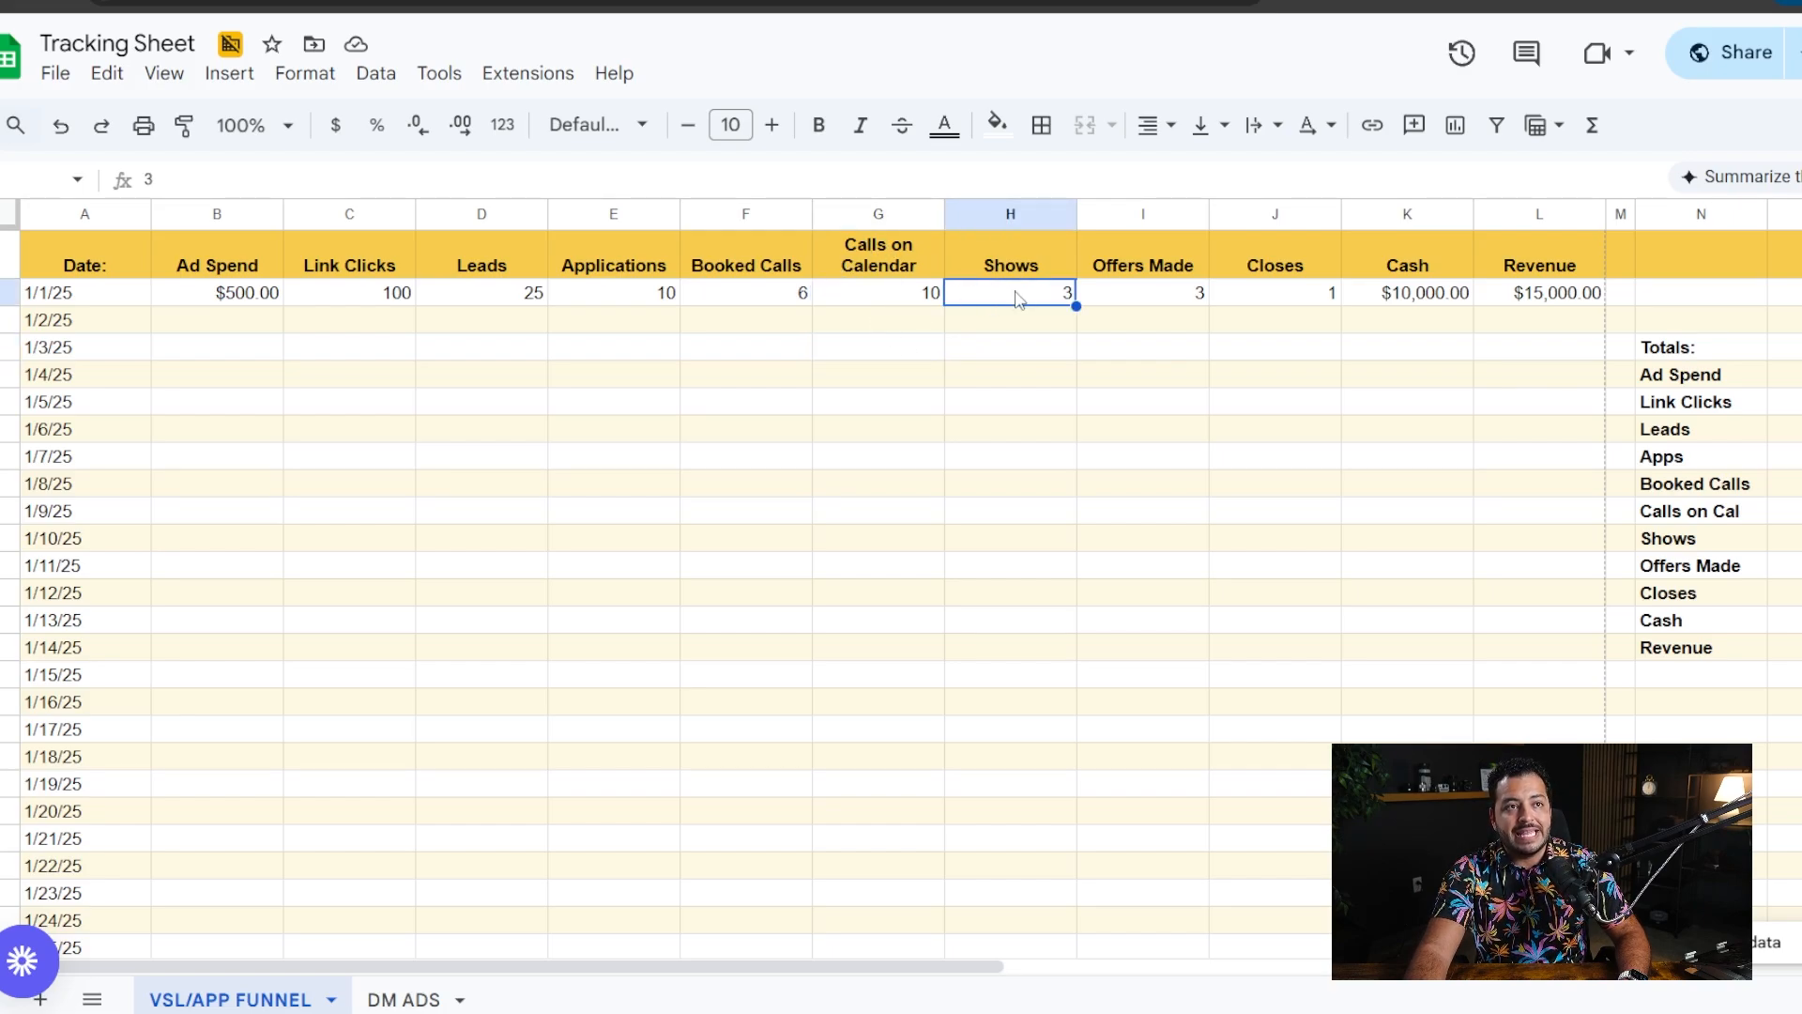
left_click(969, 323)
- Change the Calls on Calendar value for 1/1/25 to 5
double_click(911, 293)
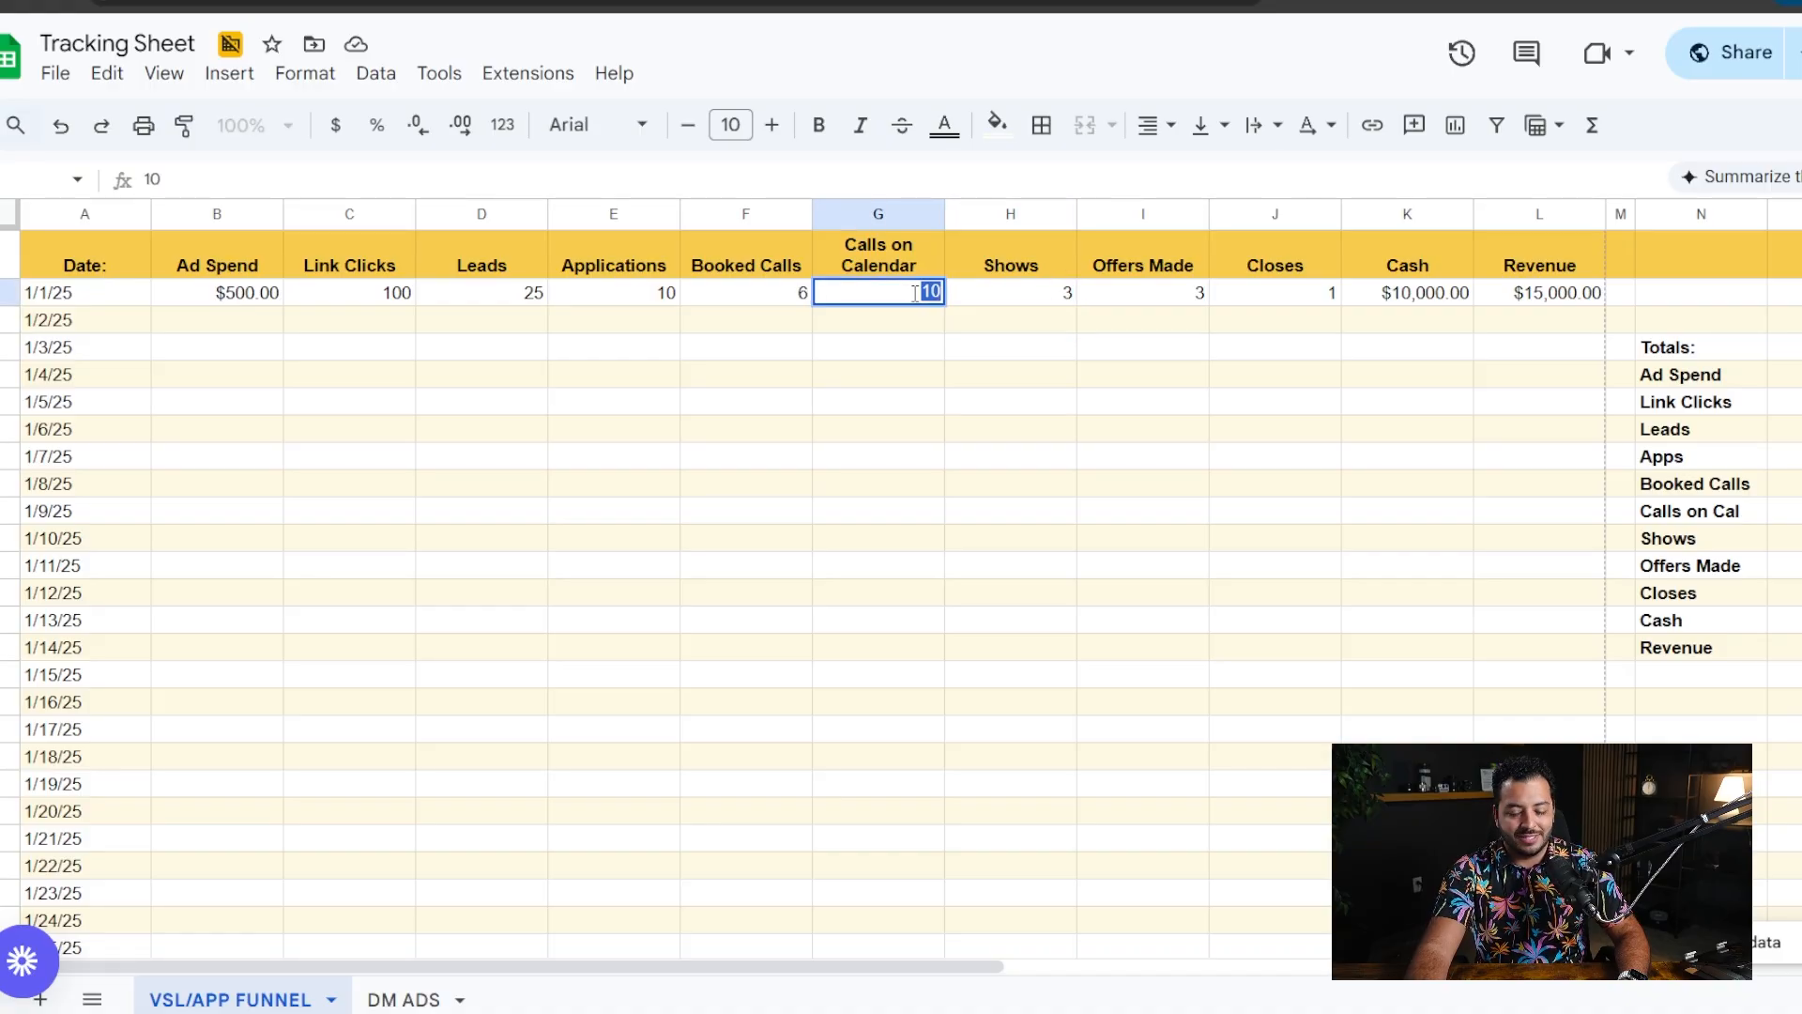
type("5")
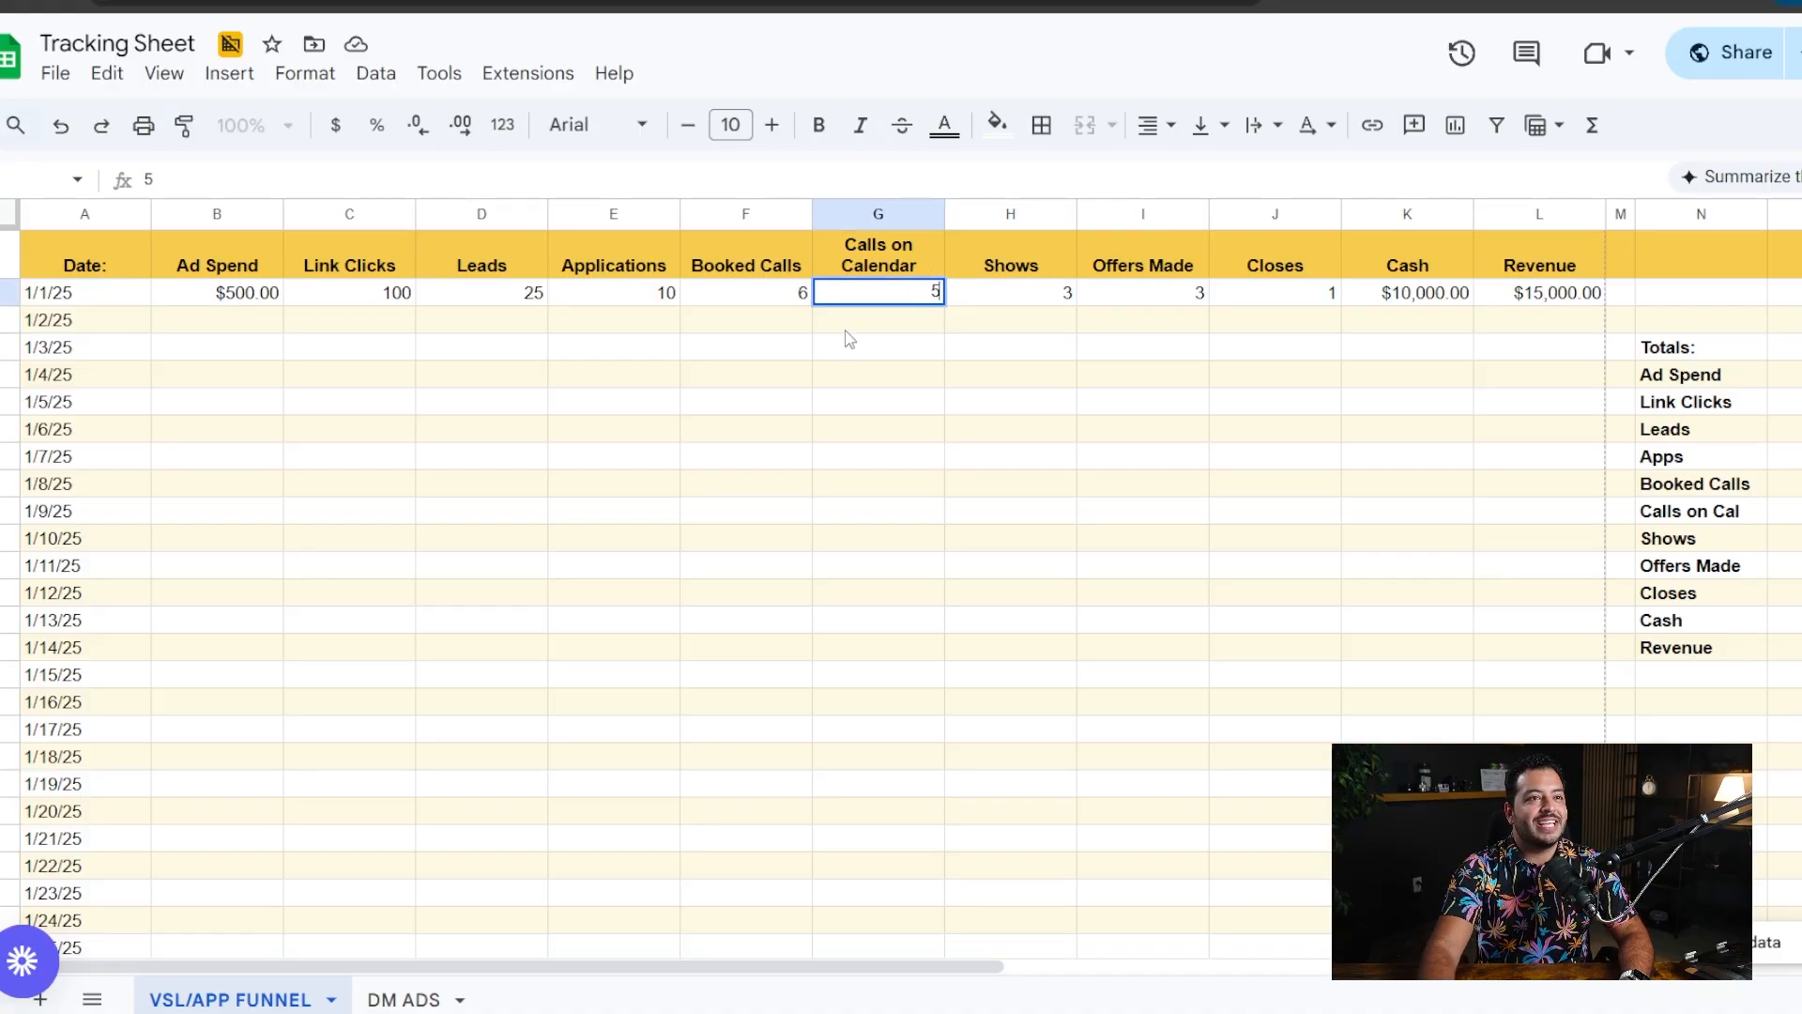
left_click(868, 375)
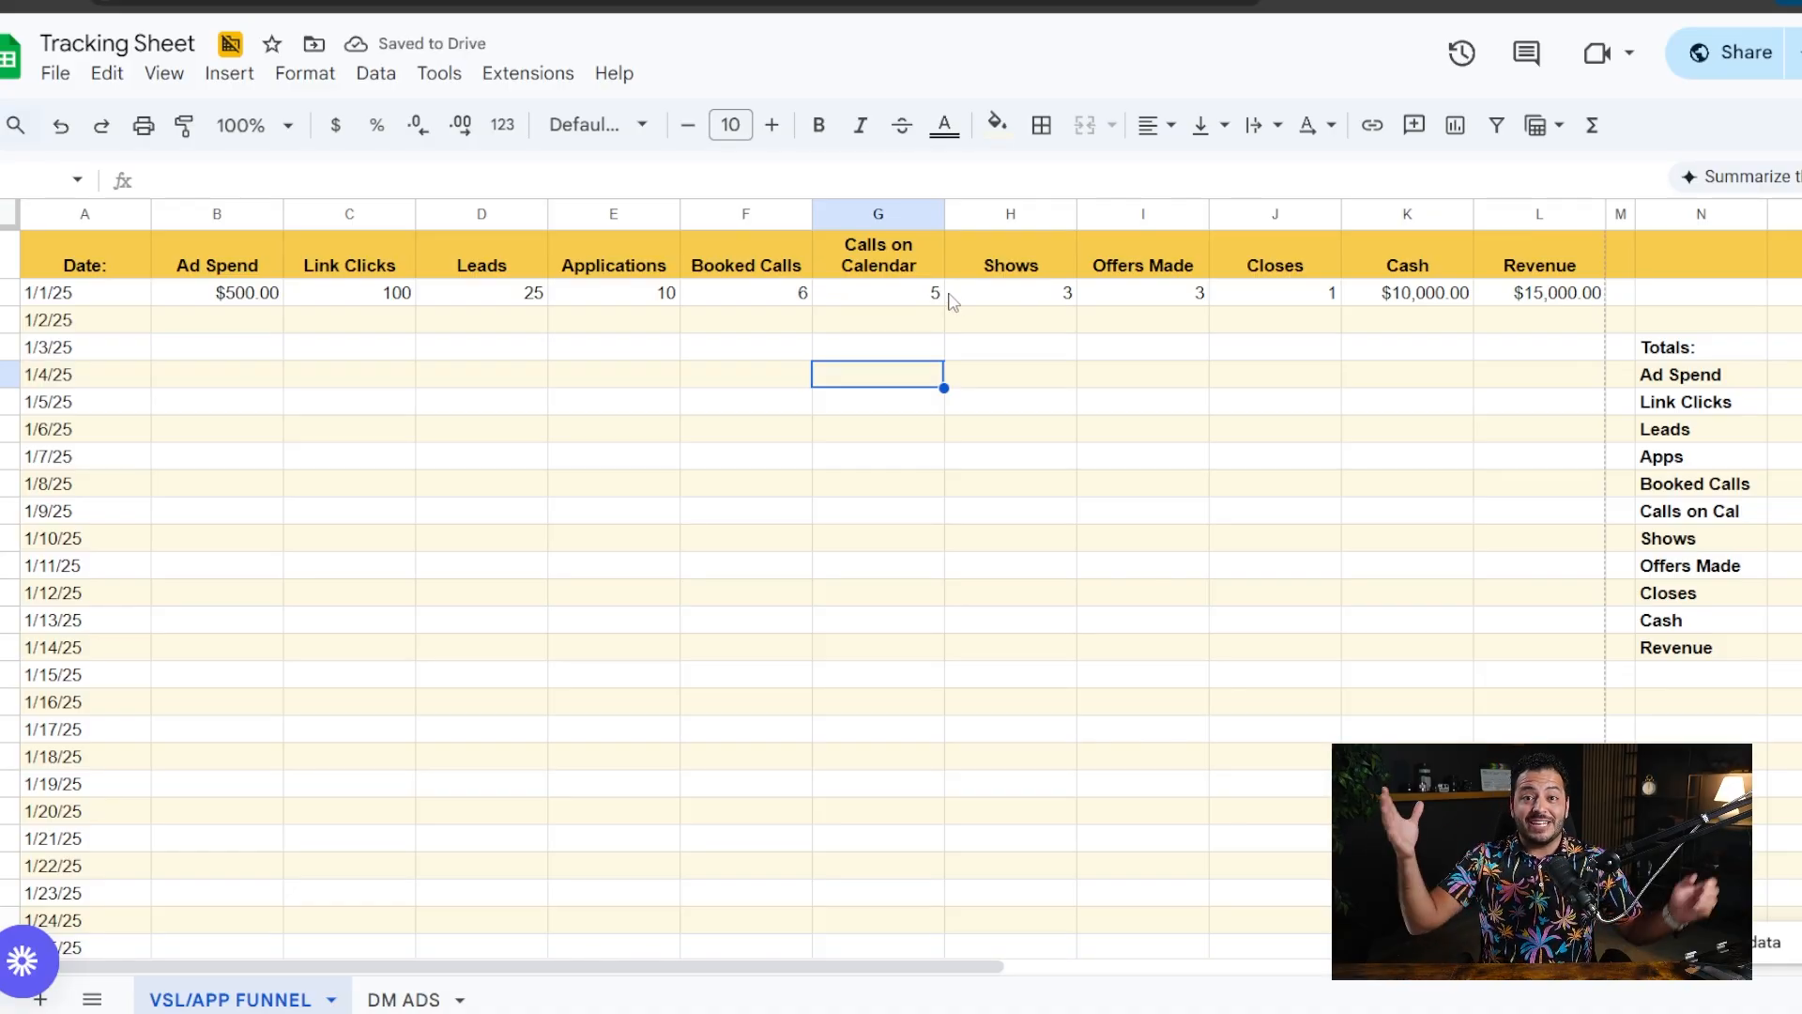
left_click(936, 295)
left_click(1058, 293)
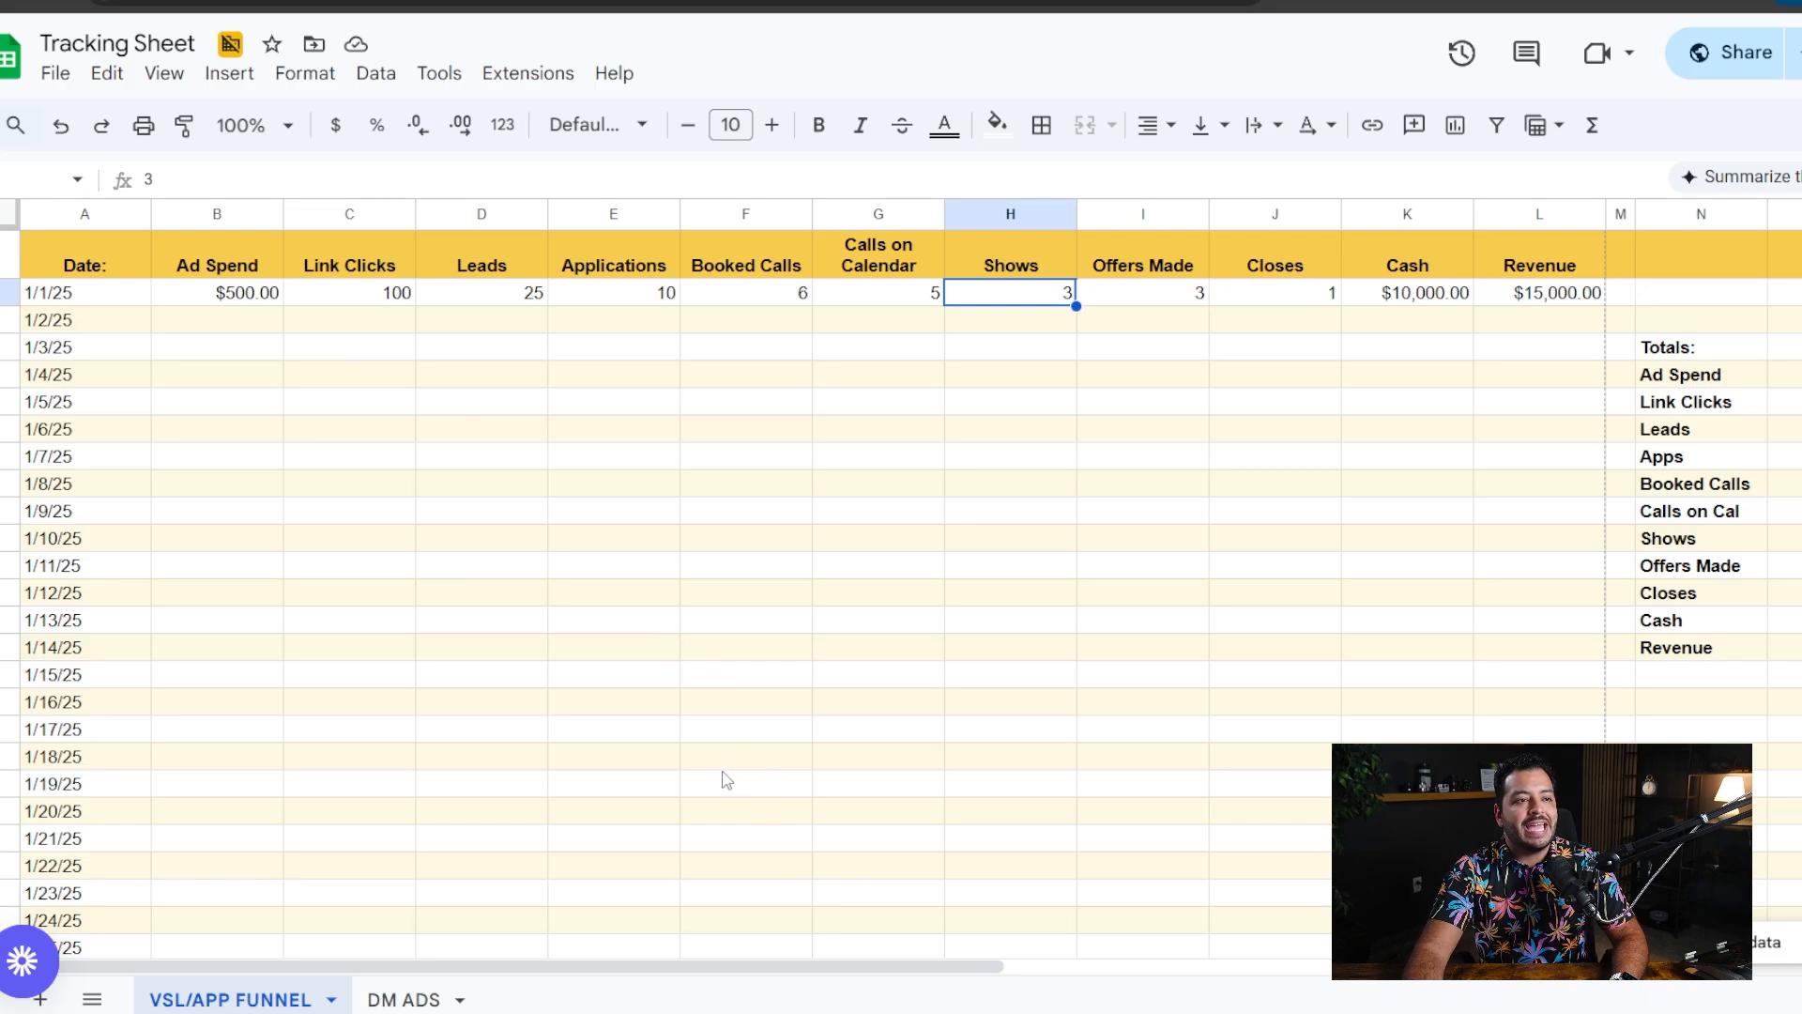
- Enter 500 in ad spend and 100 link clicks in the 1/2/25 row
mouse_move(772, 977)
left_mouse_down()
mouse_move(817, 970)
mouse_move(802, 974)
left_mouse_up()
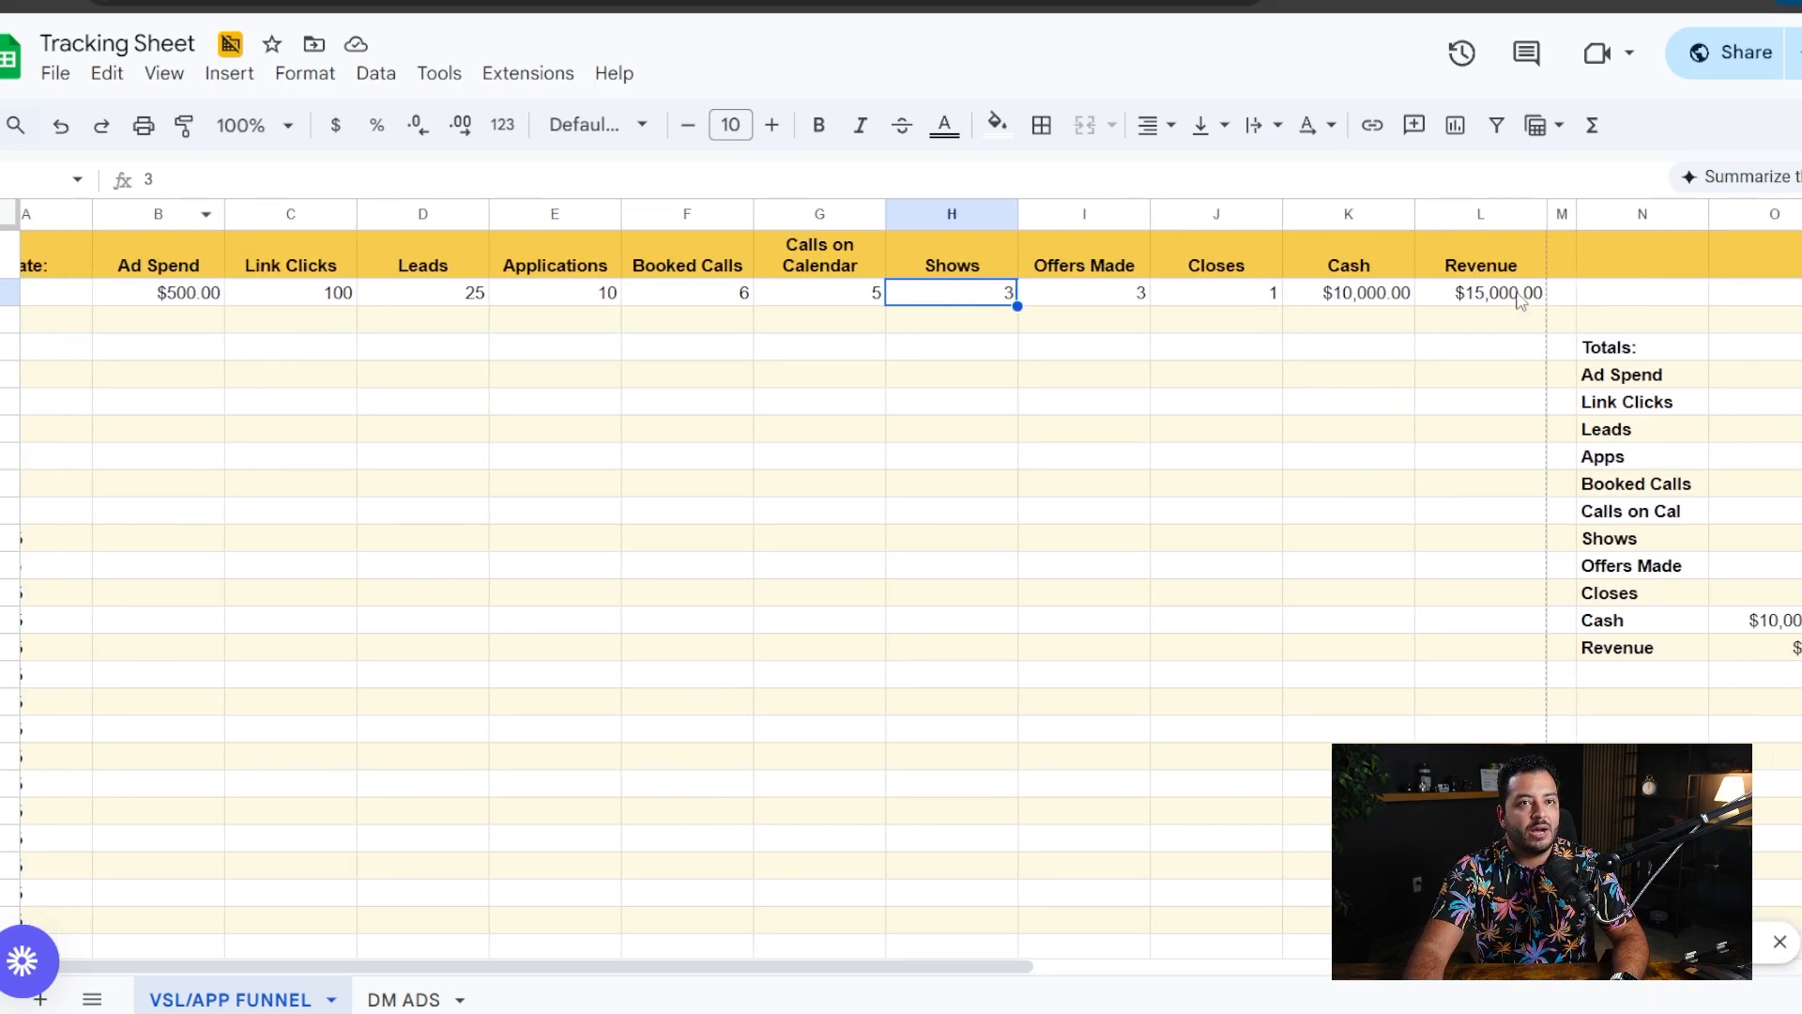
left_click(183, 328)
type("500")
key("Tab")
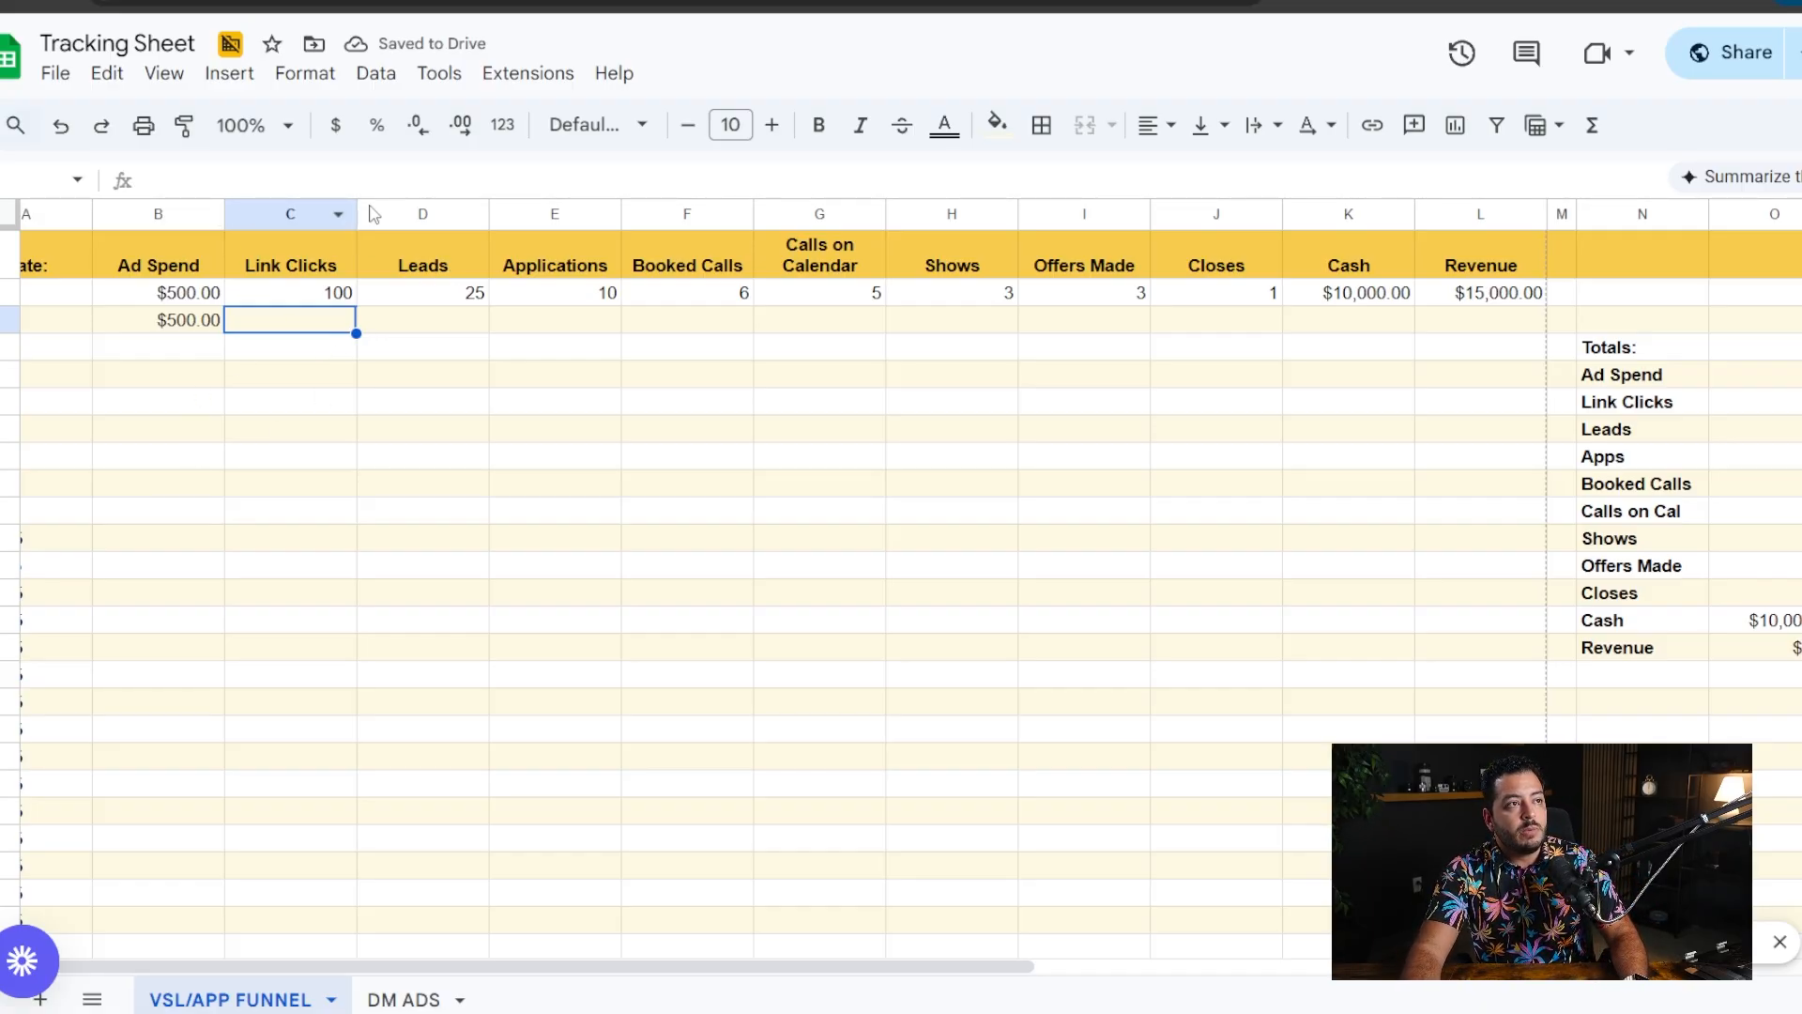
type("100")
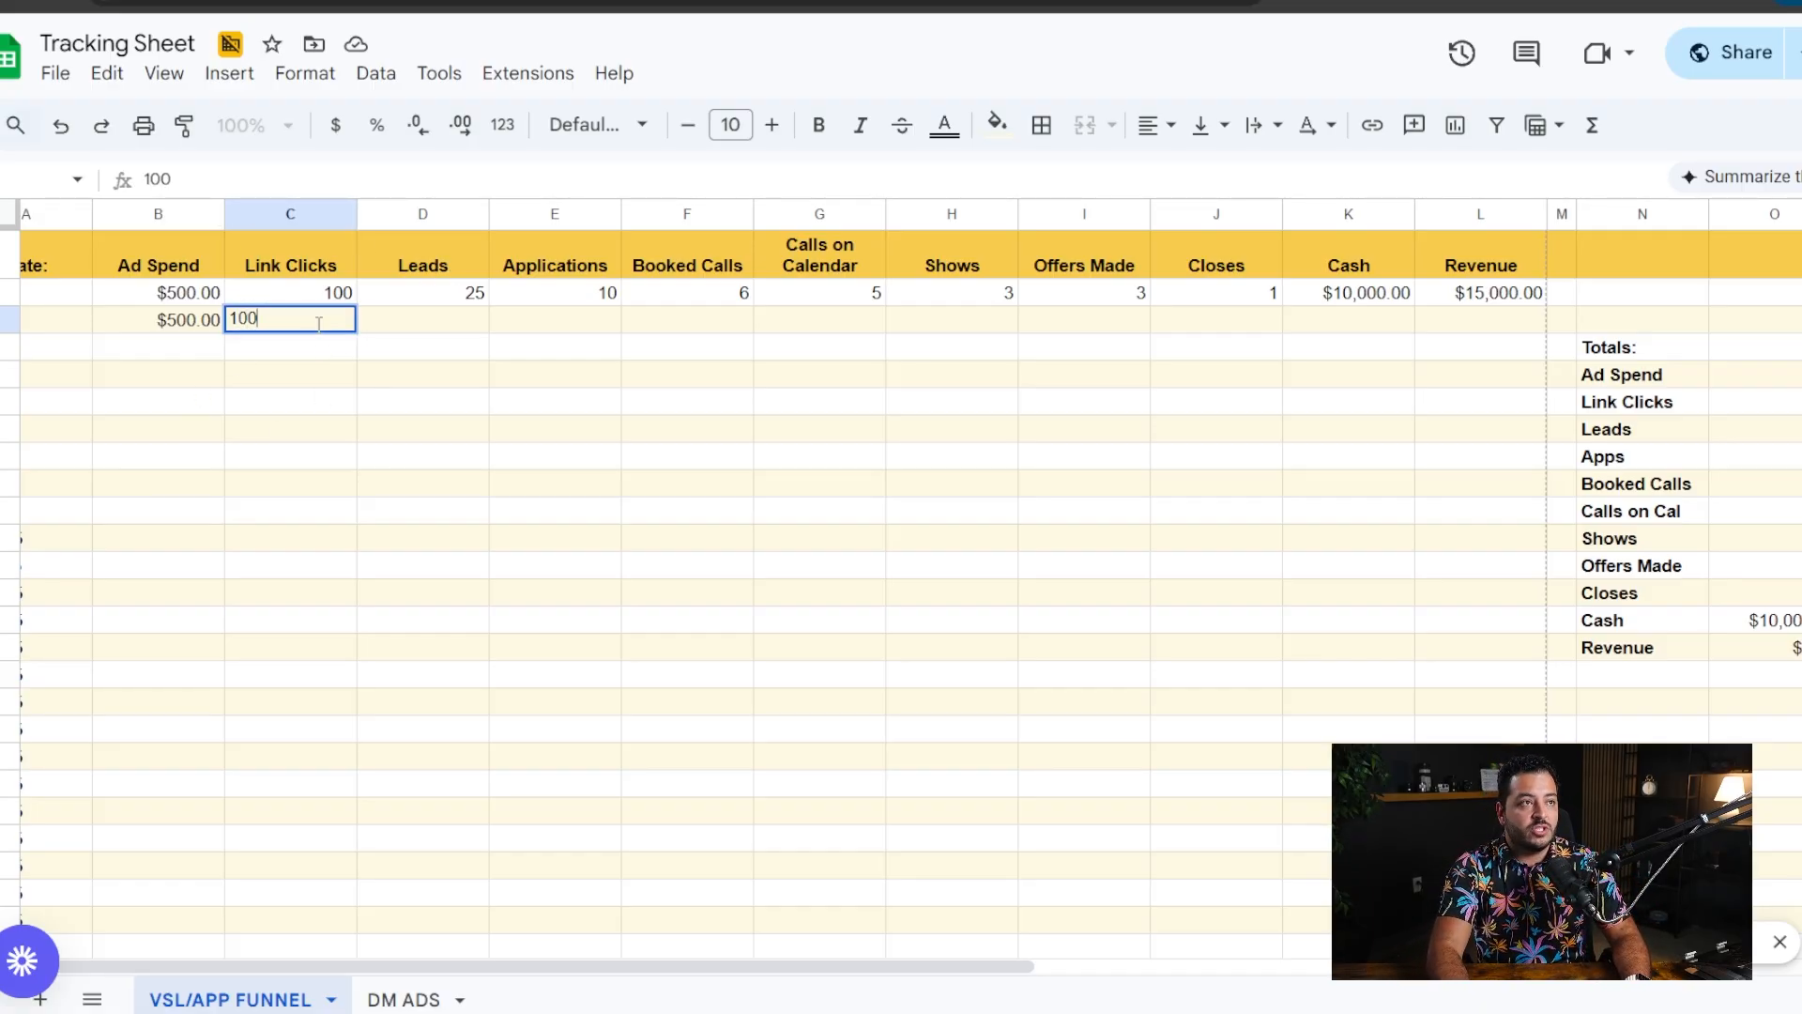
left_click(321, 380)
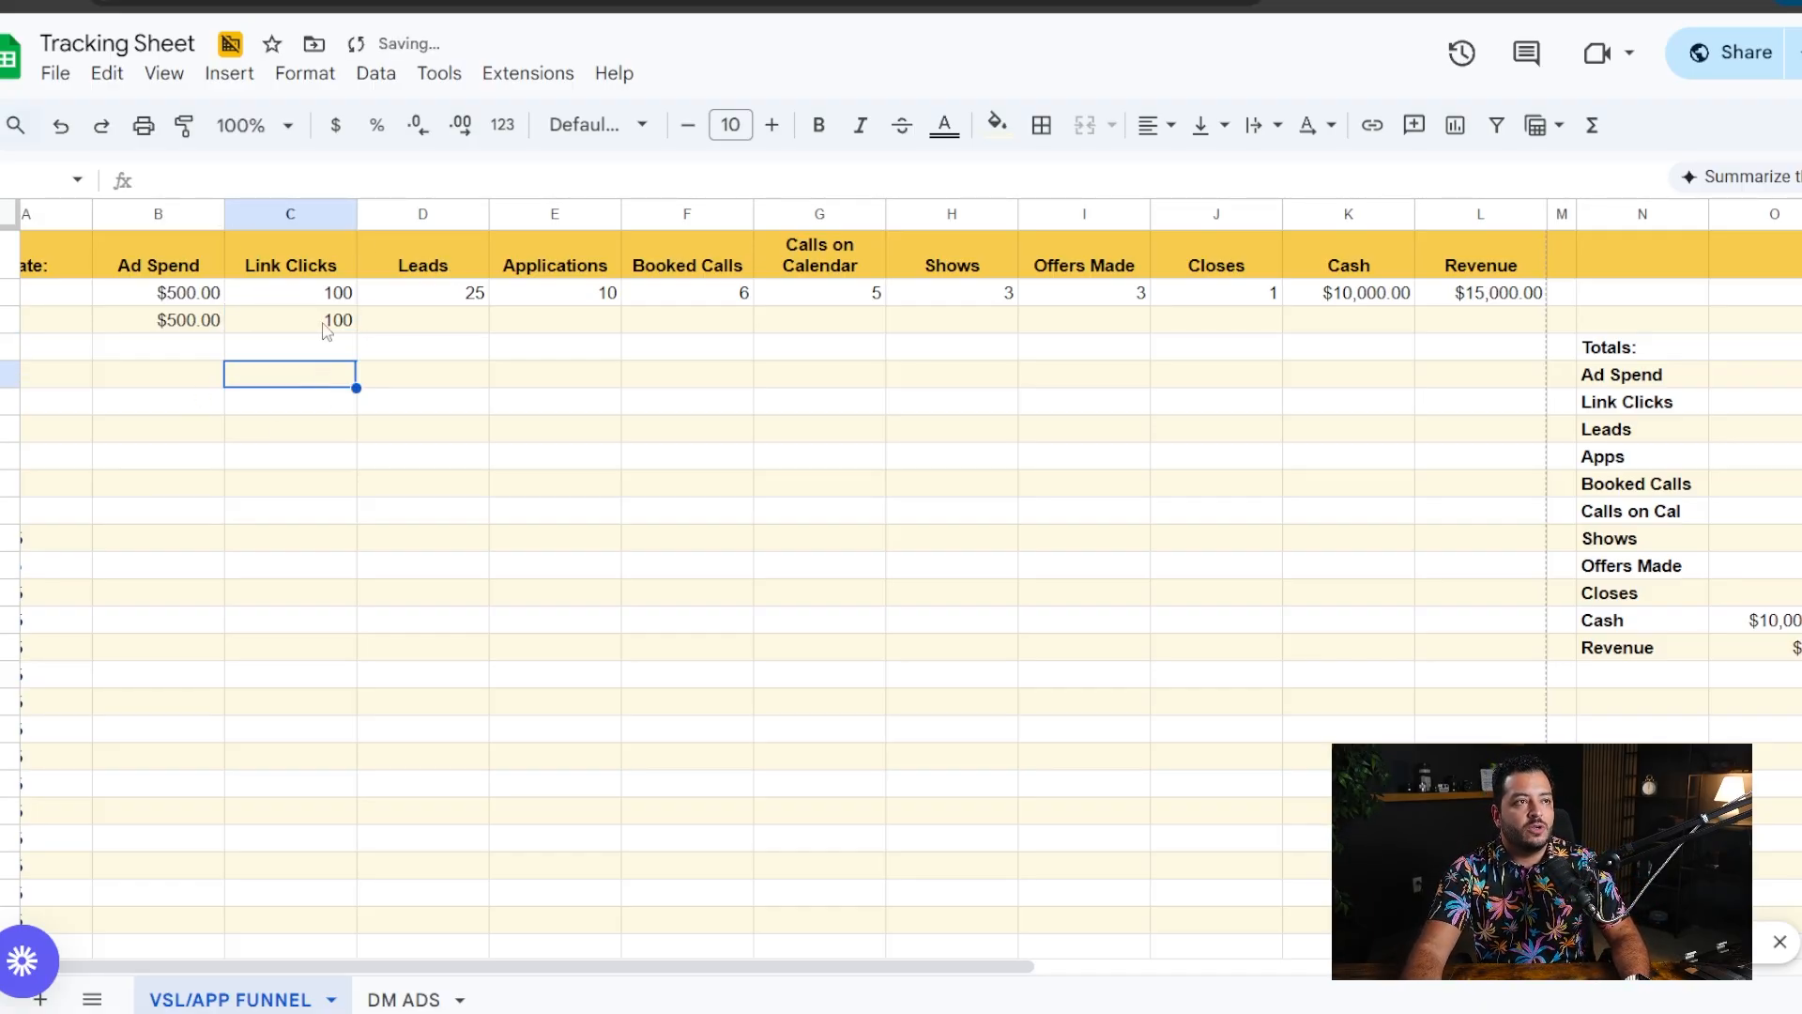
- Record 5 leads in the 1/2/25 row
left_click(441, 324)
type("5")
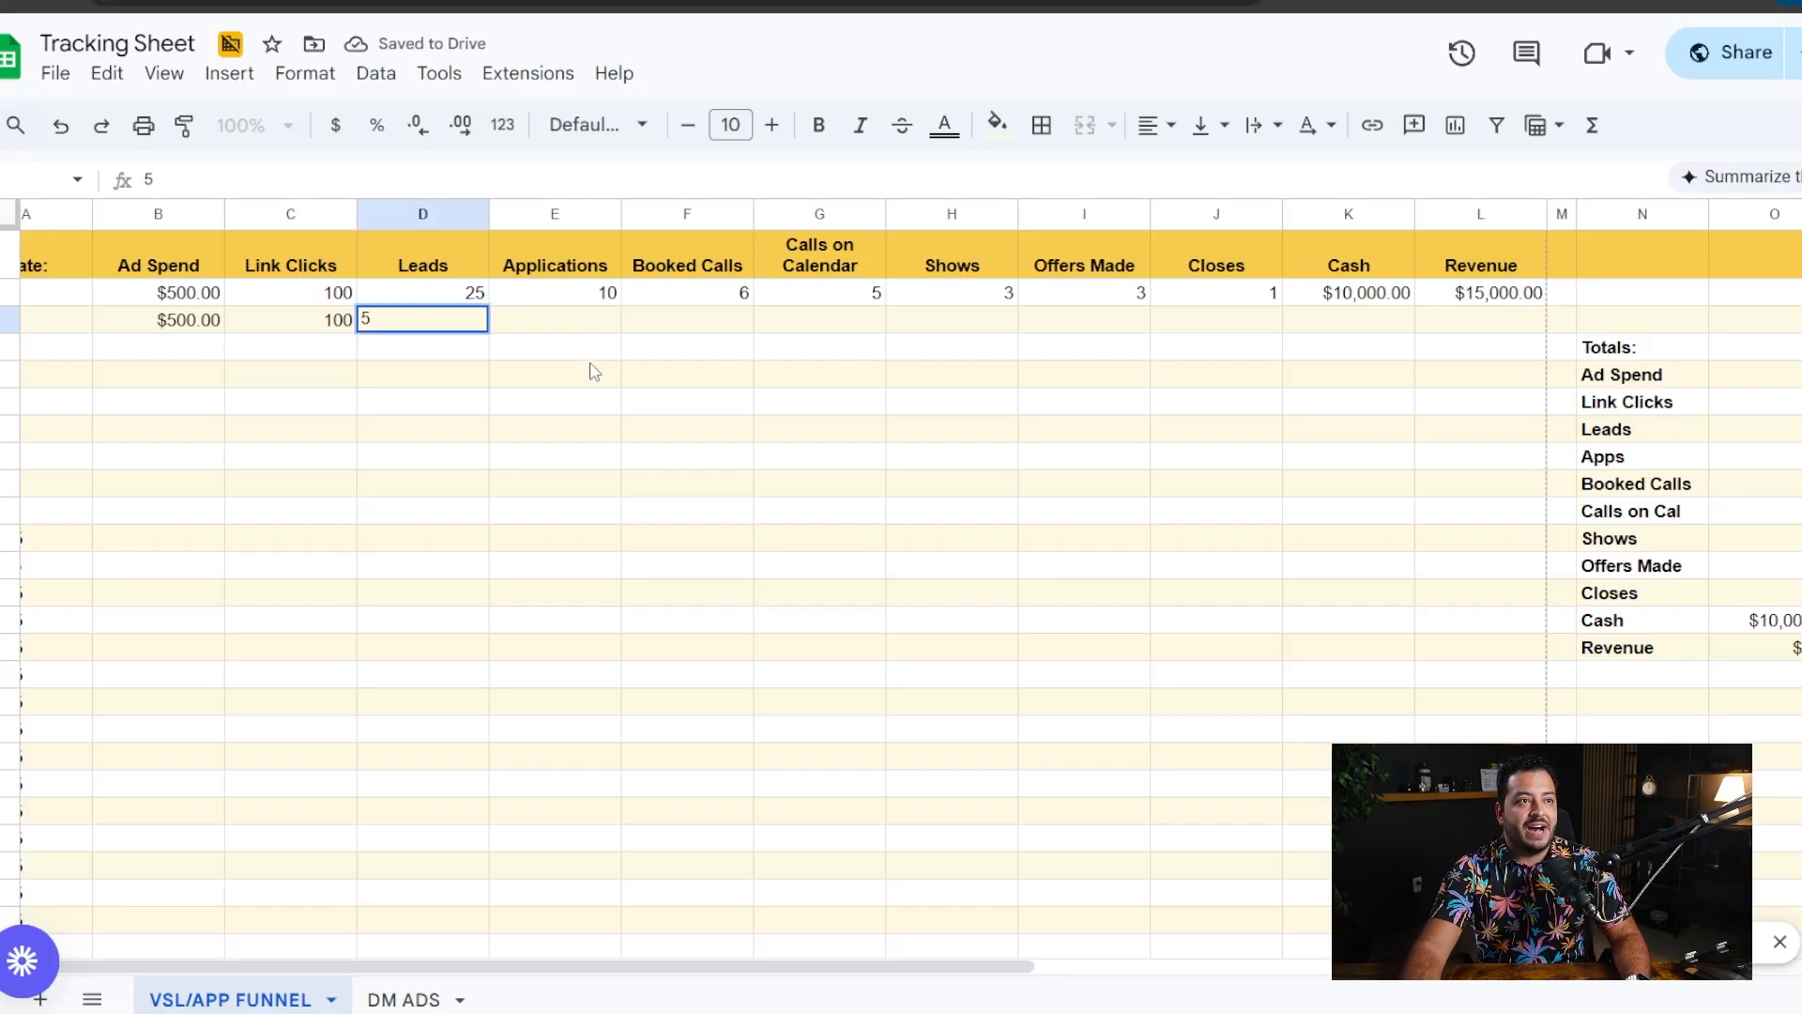
left_click(571, 326)
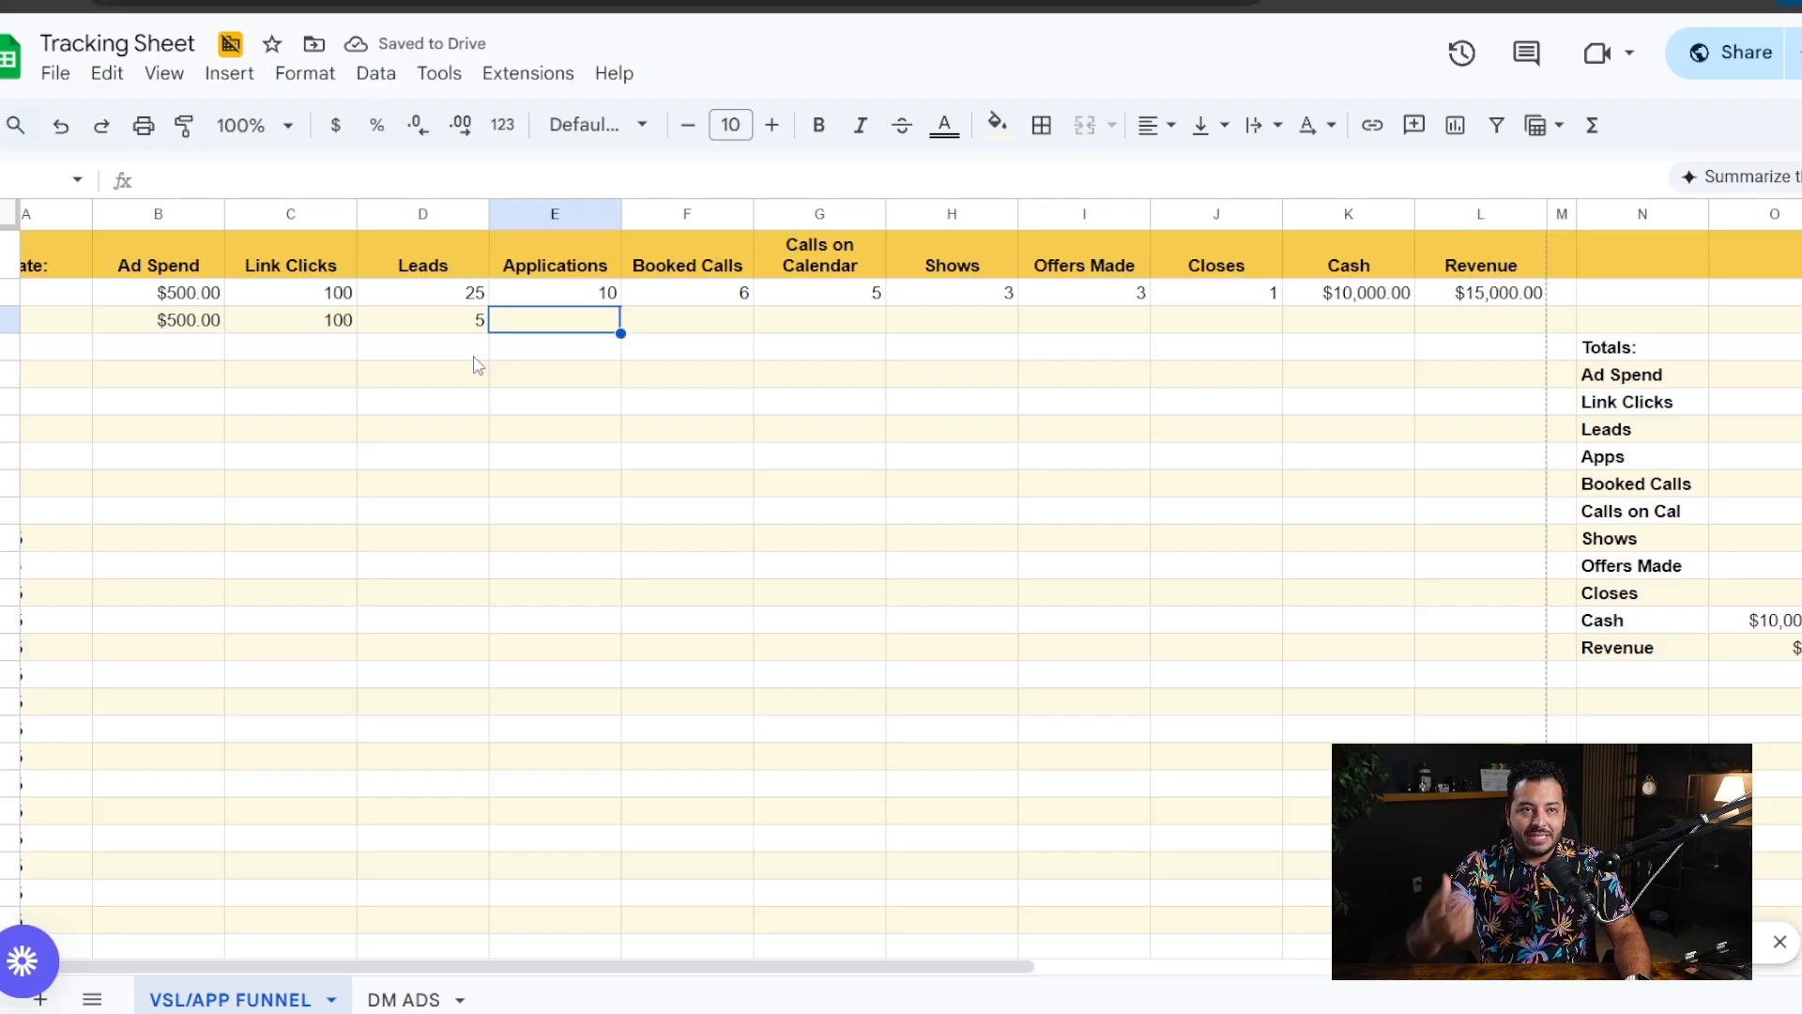
- Compare the link clicks with the leads in the 1/2/25 row to judge the opt-in conversion
mouse_move(320, 324)
left_mouse_down()
mouse_move(477, 328)
mouse_move(308, 322)
left_mouse_up()
left_click(400, 373)
left_click(389, 368)
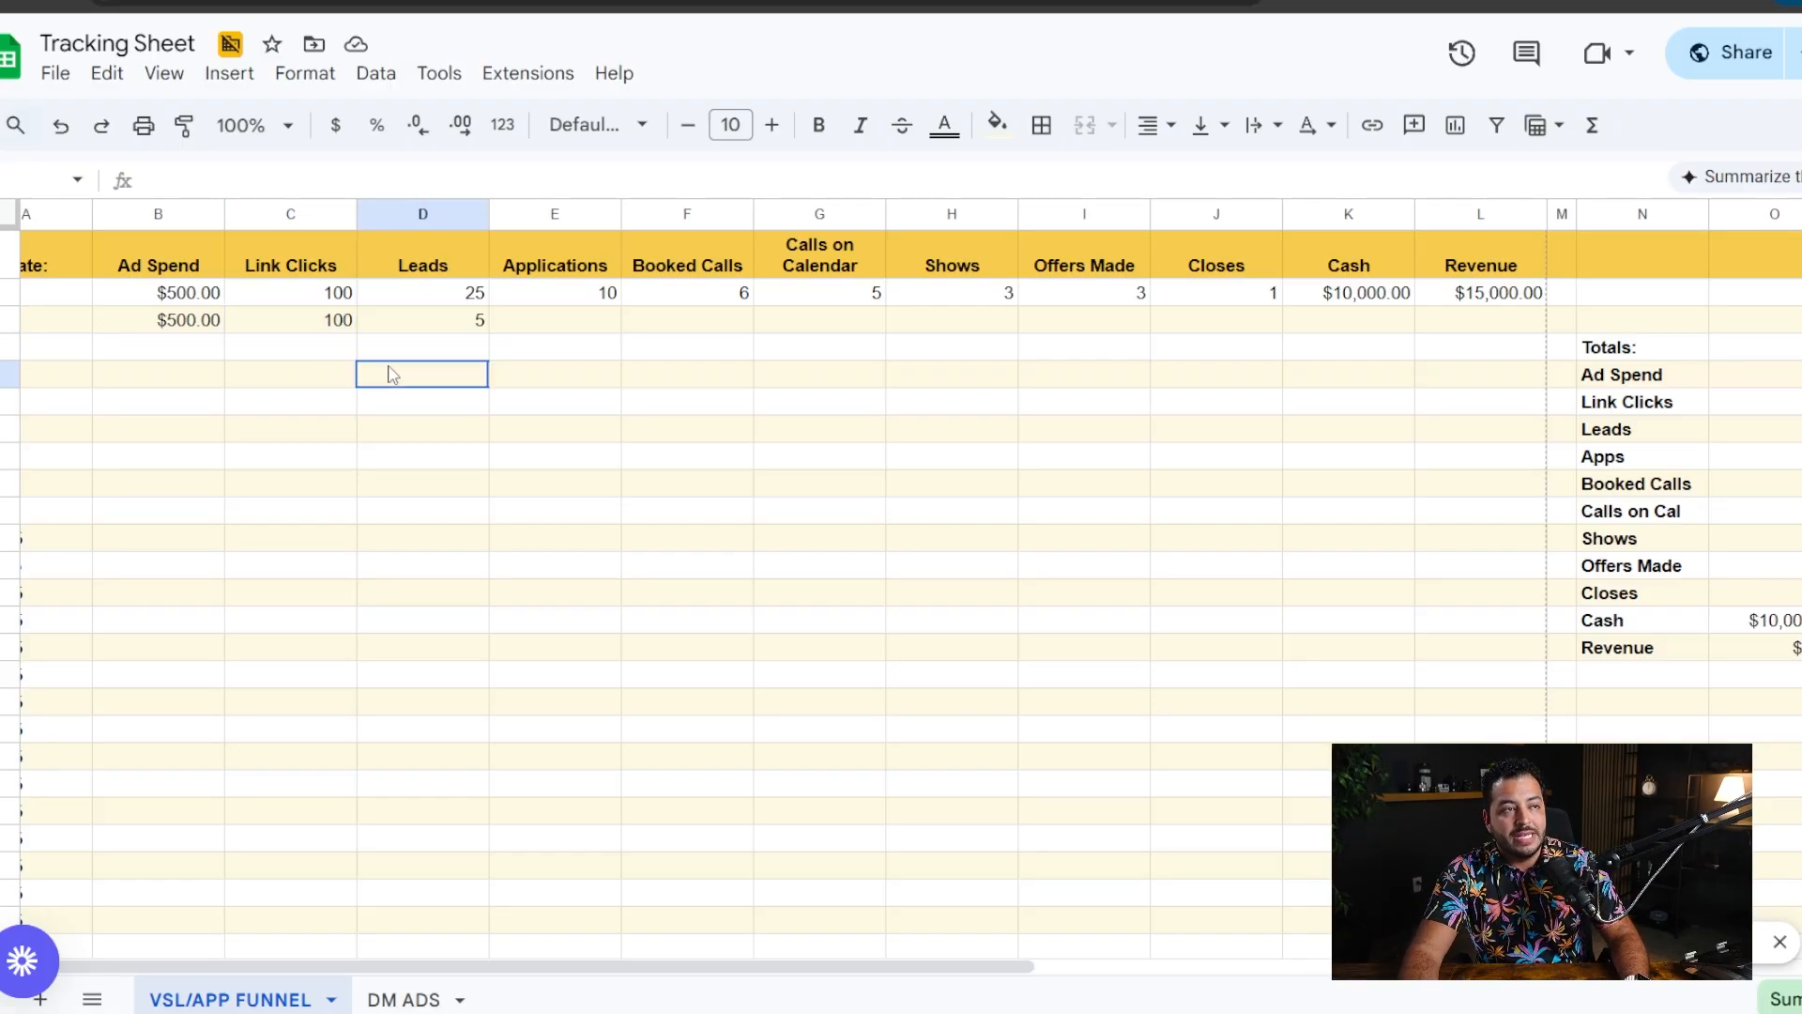
left_click(322, 322)
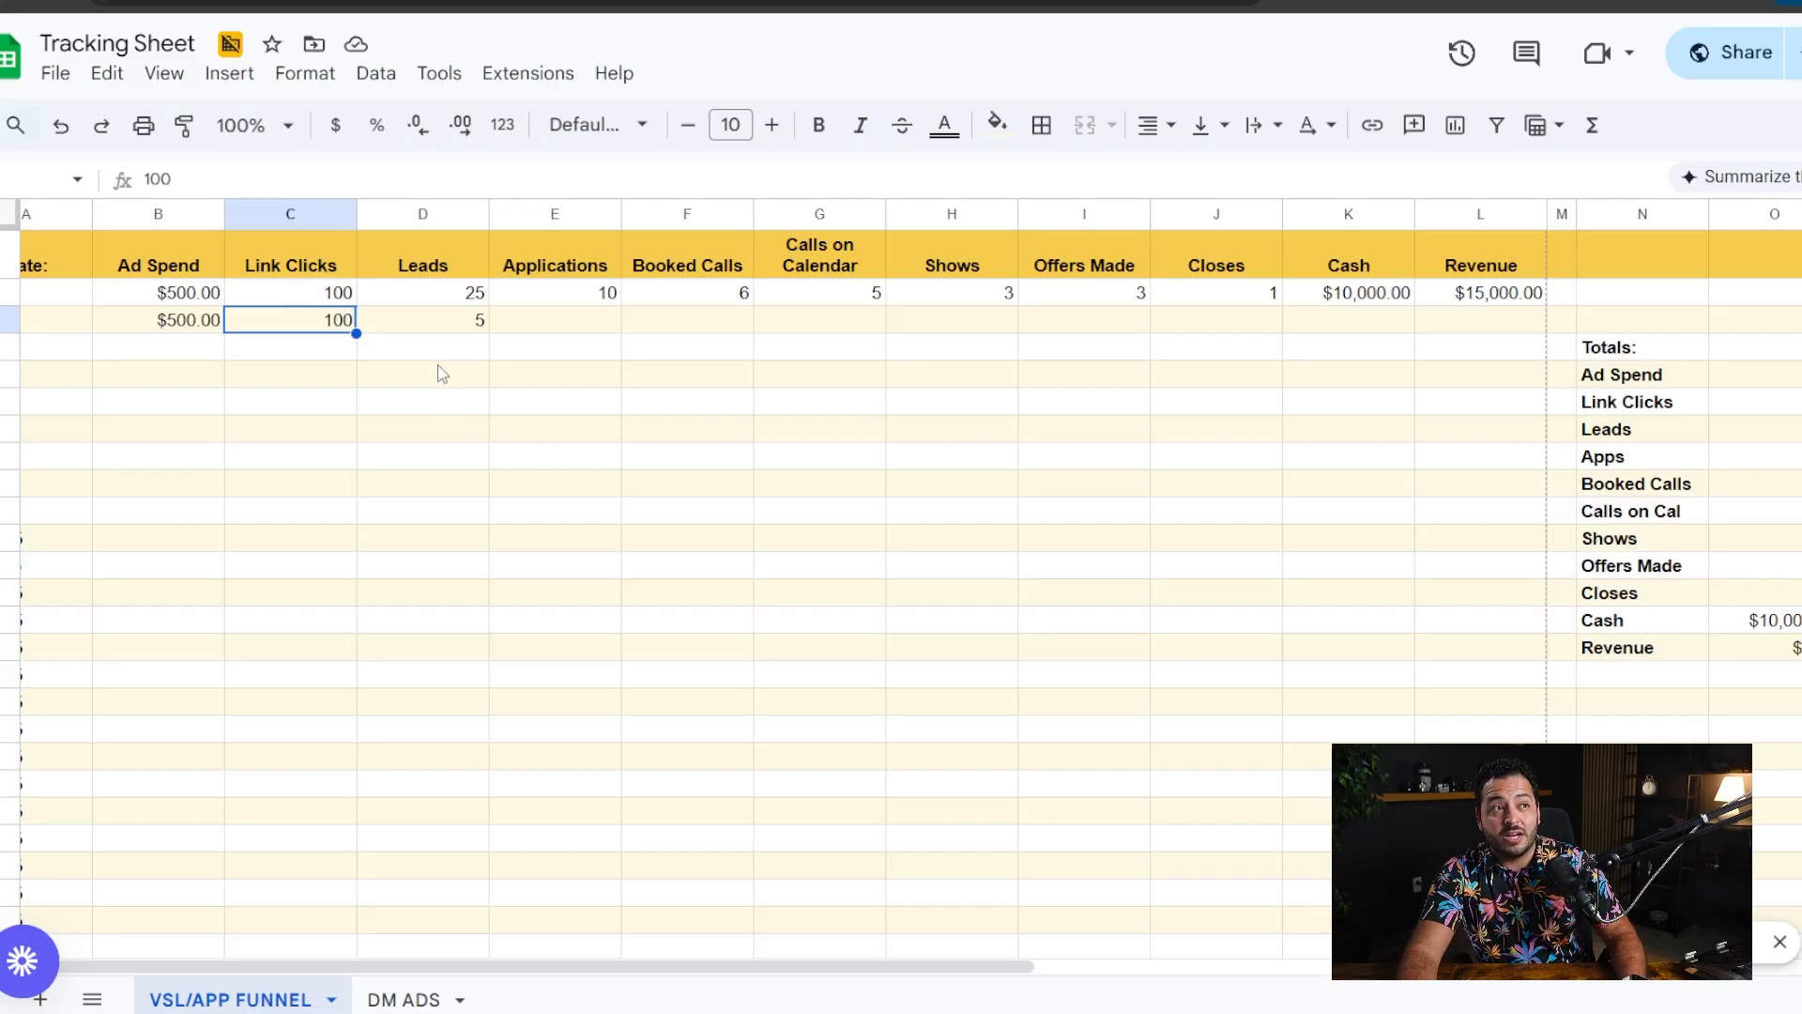
left_click(441, 328)
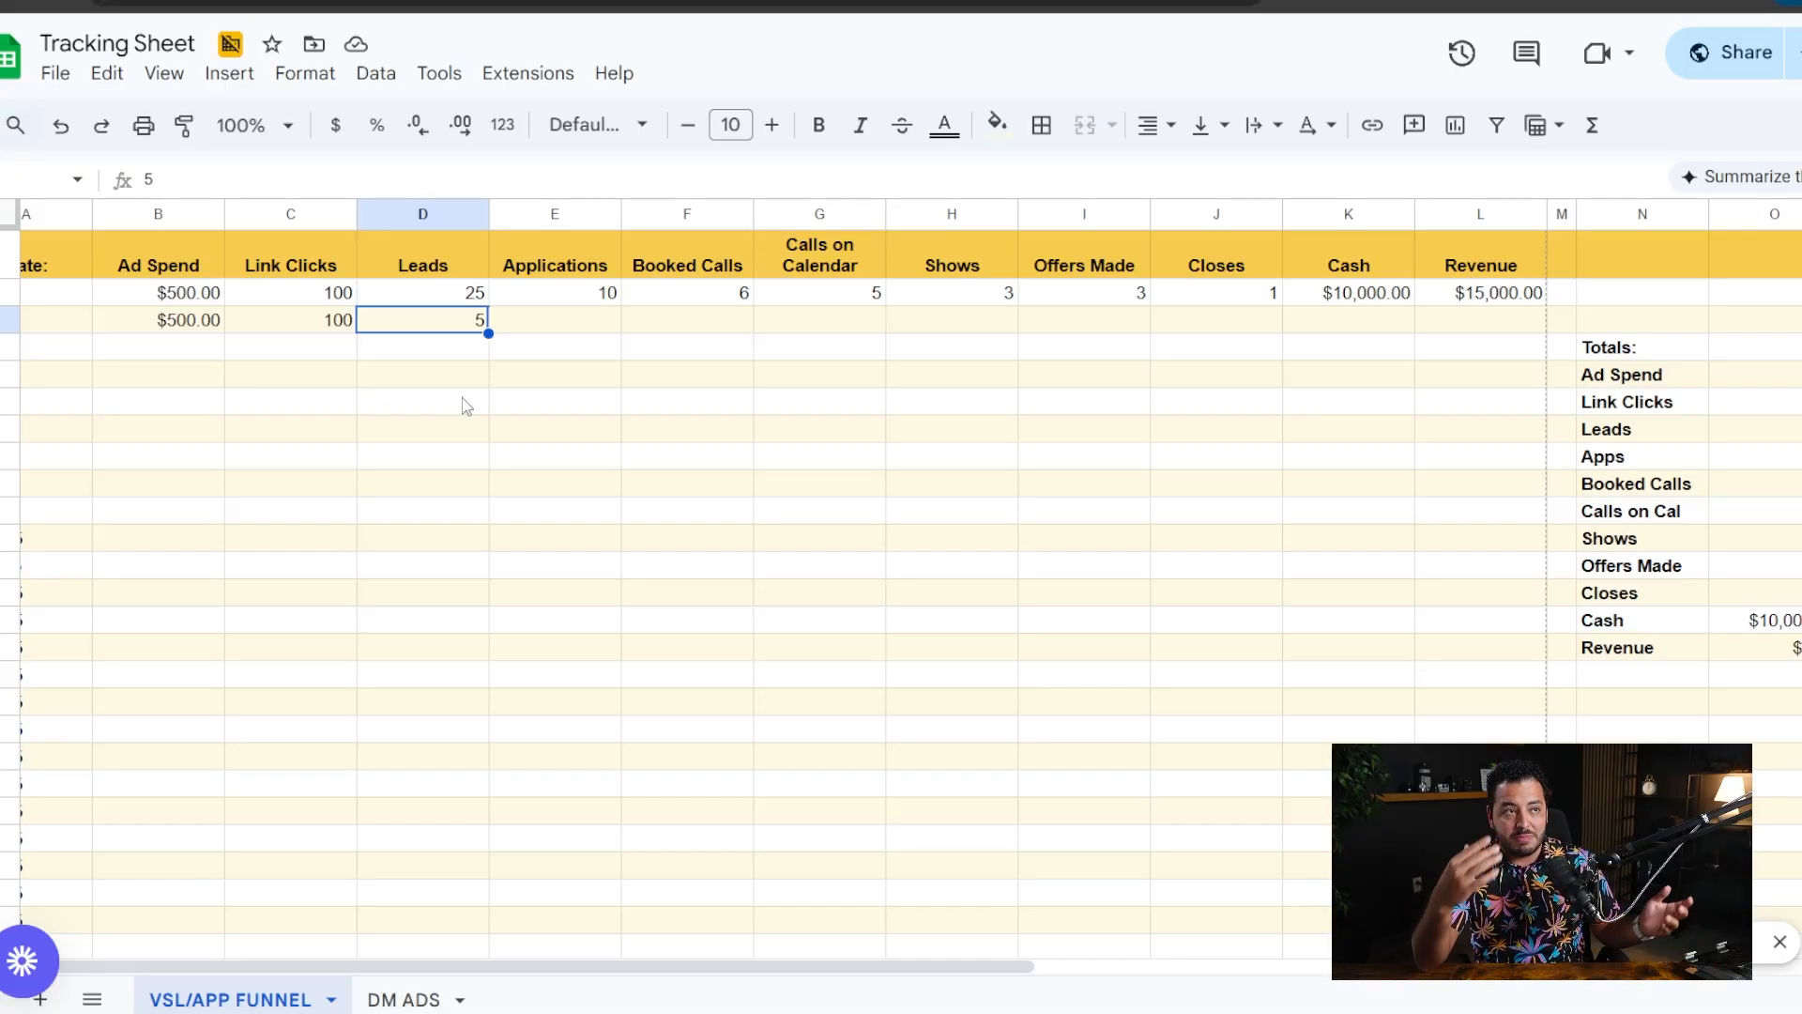
left_click(345, 325, "shift")
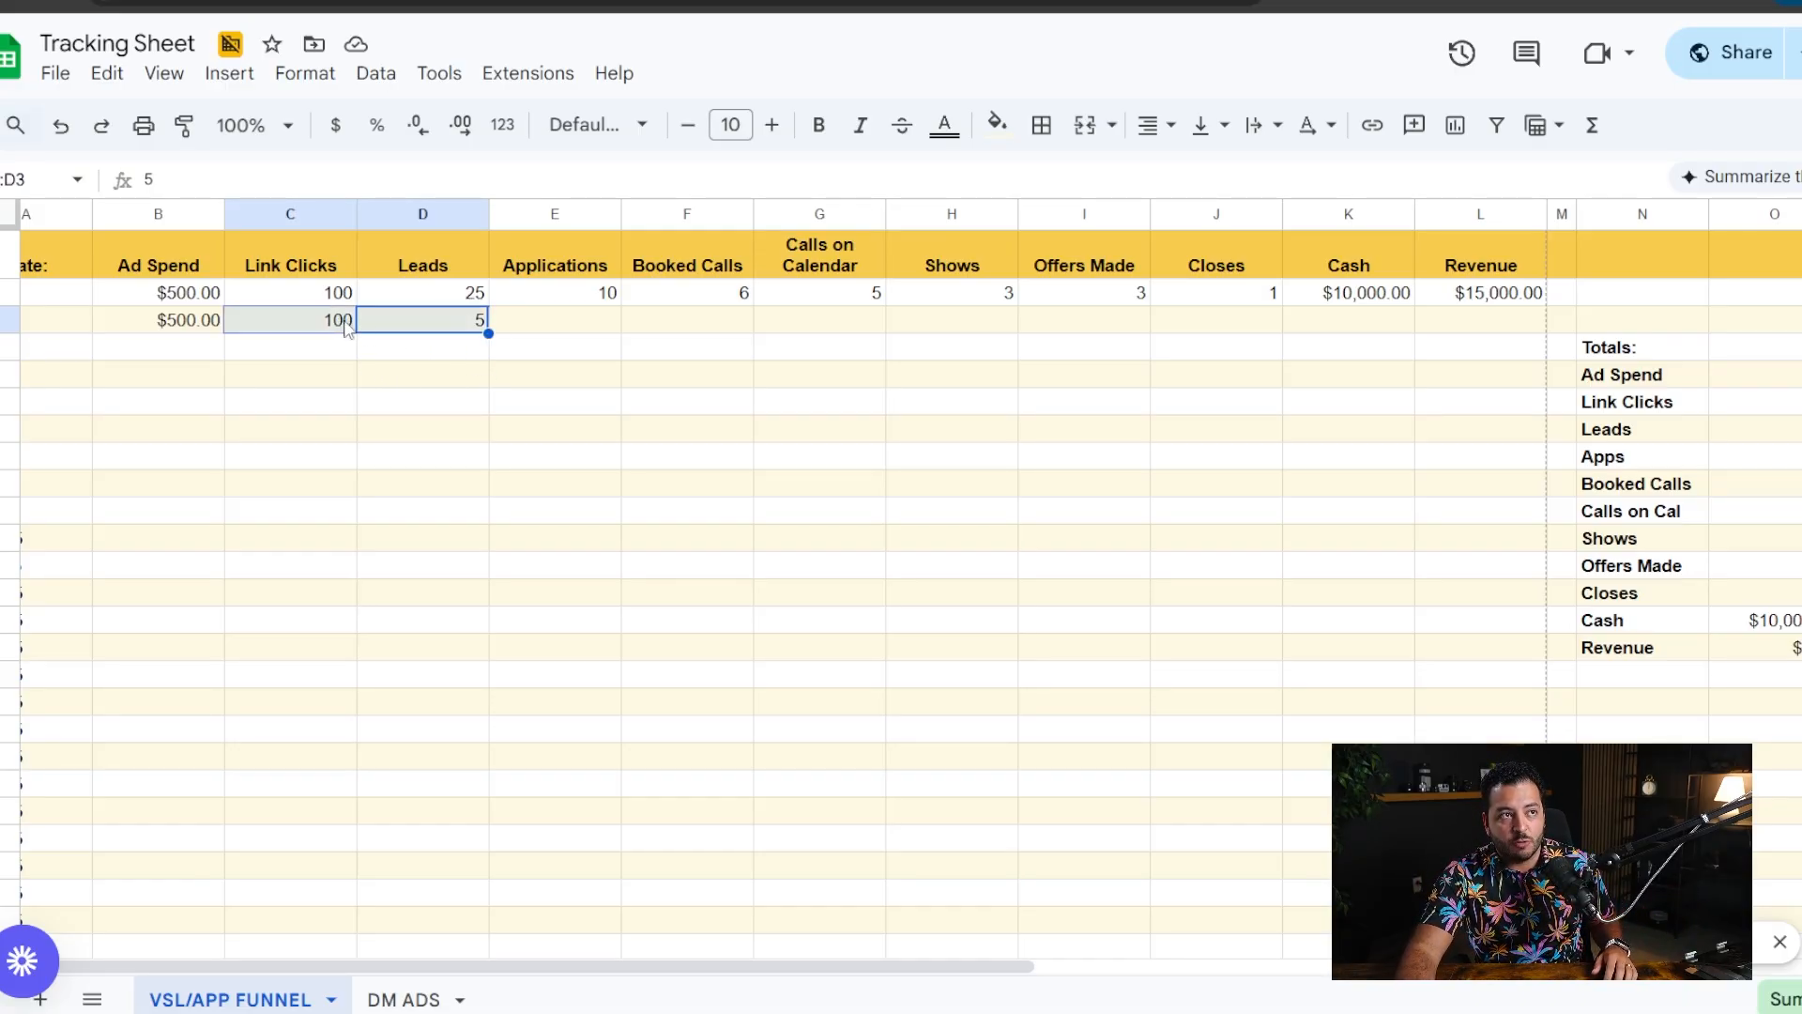
left_click(424, 328)
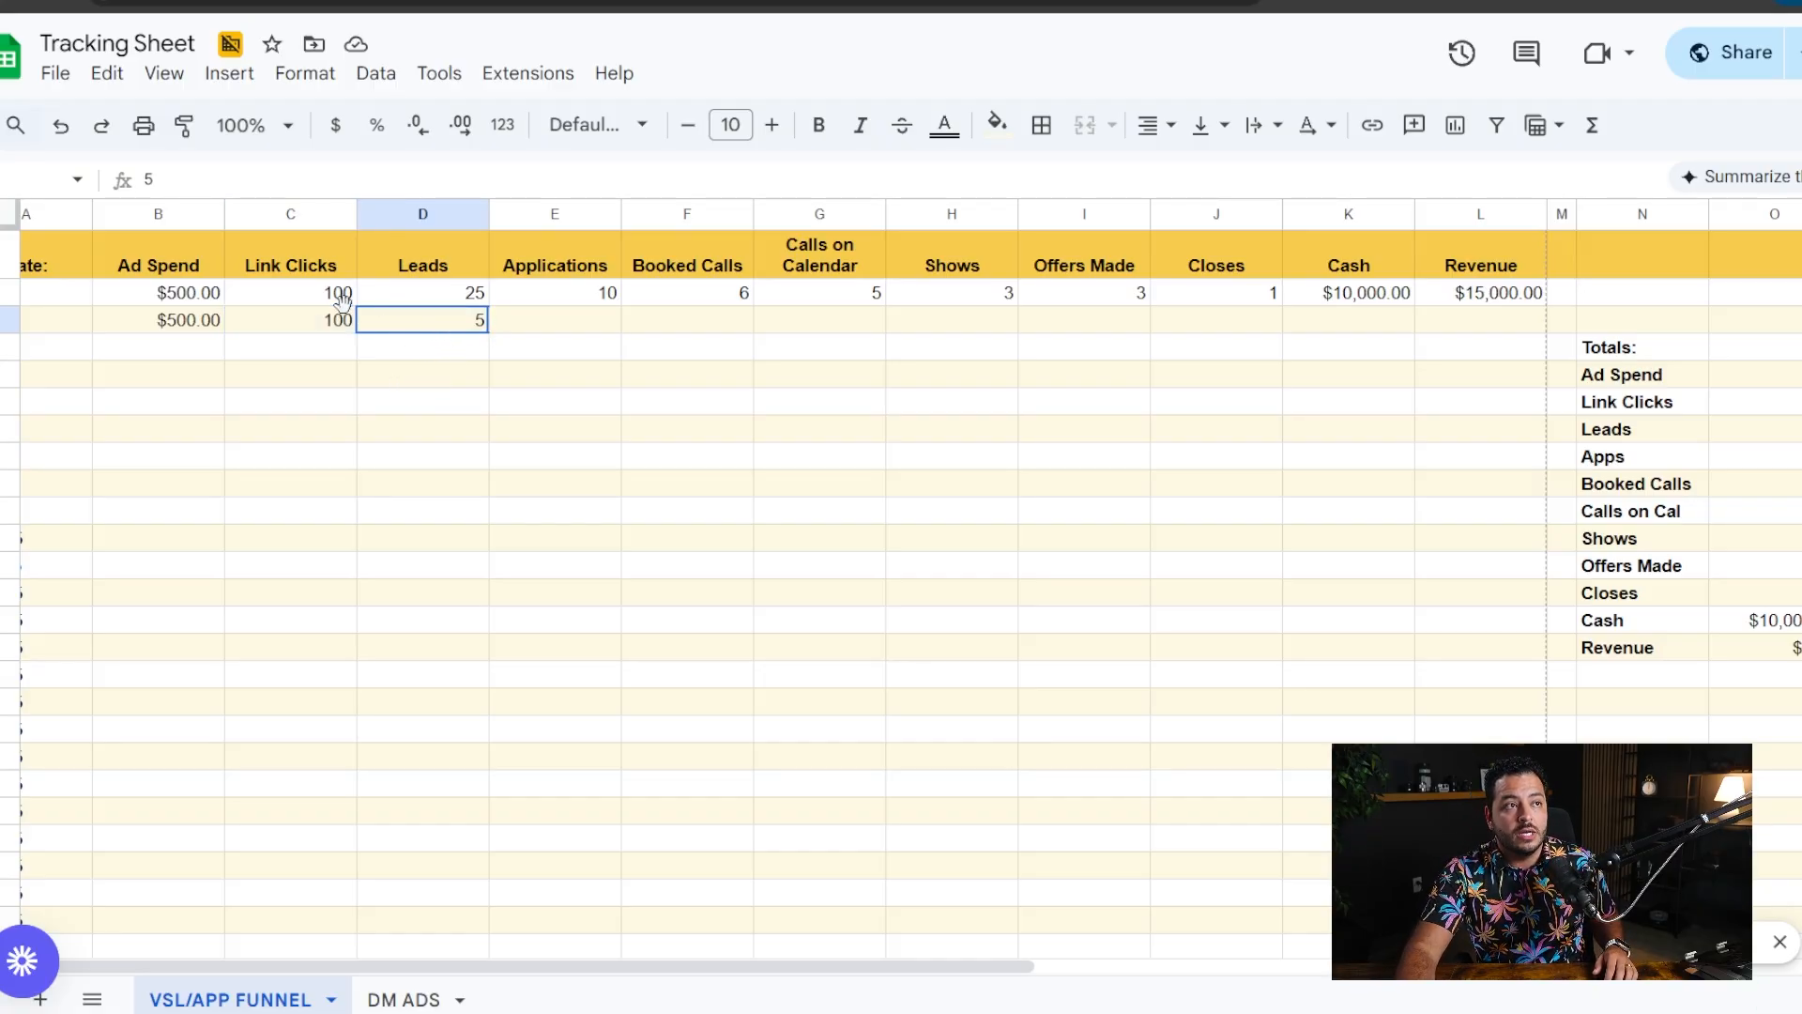
left_click(345, 327, "shift")
left_click(399, 368)
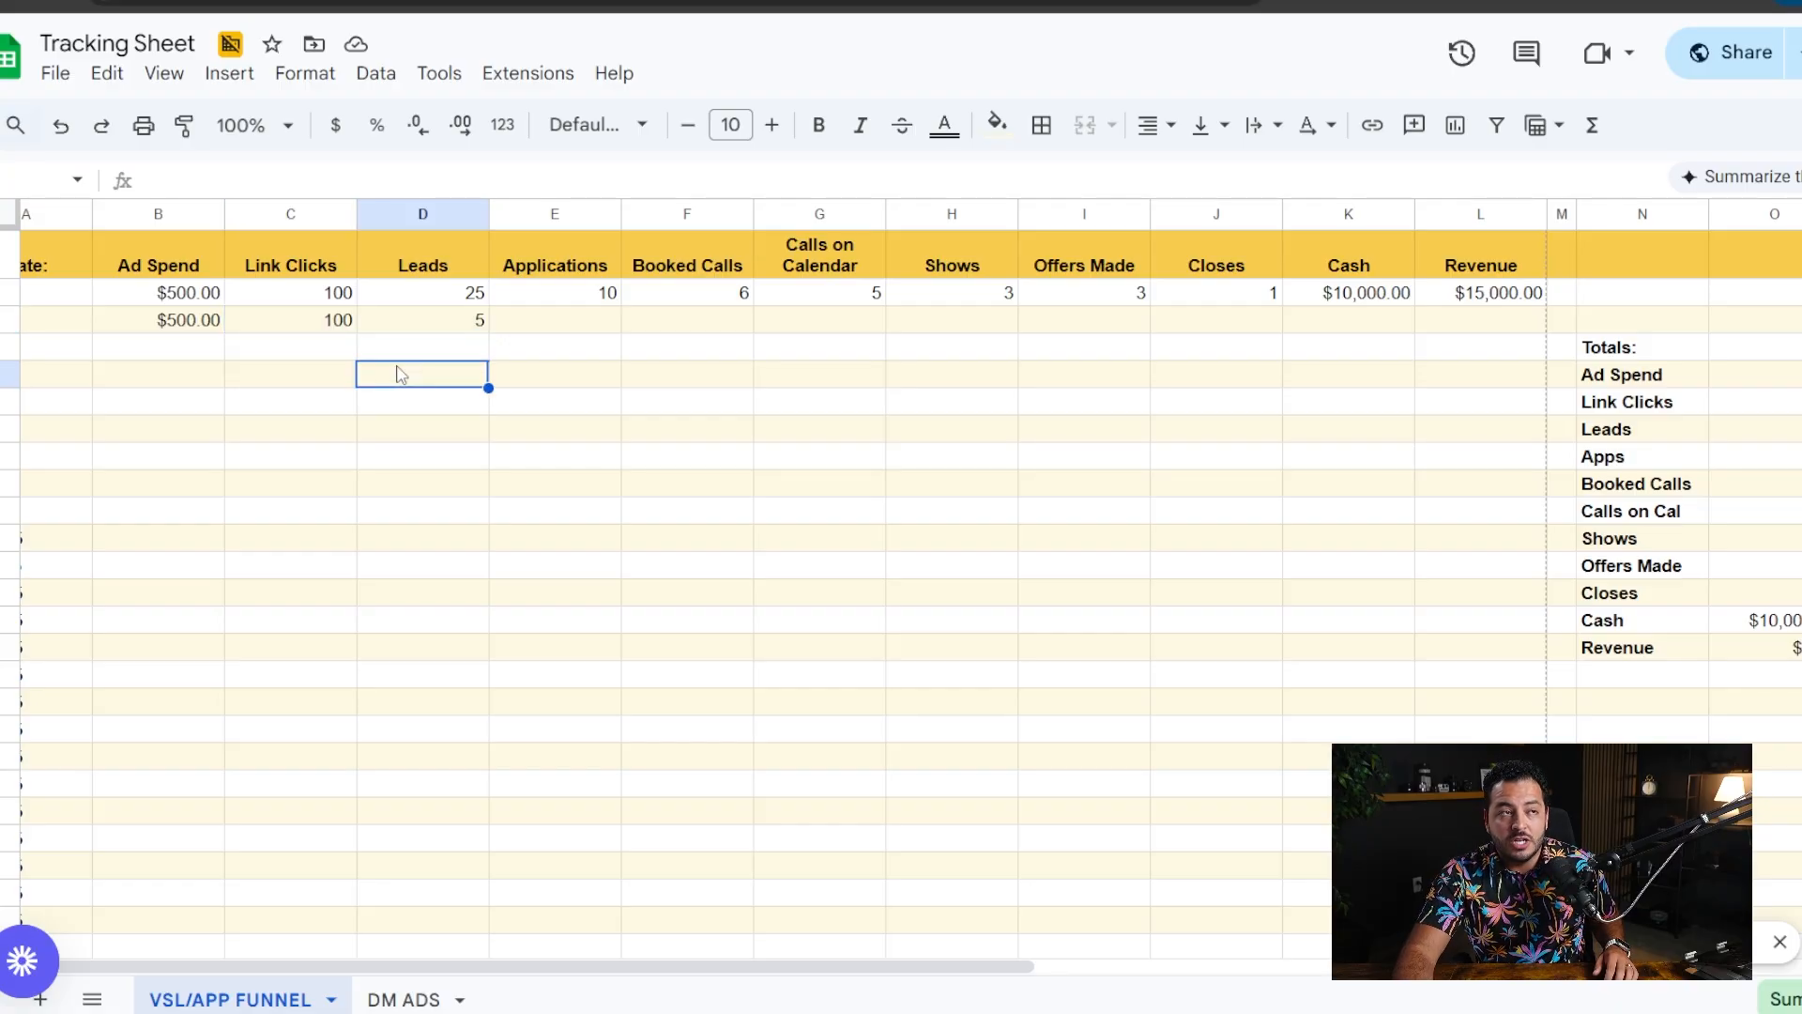
left_click_drag(321, 325, 414, 325)
left_click(371, 375)
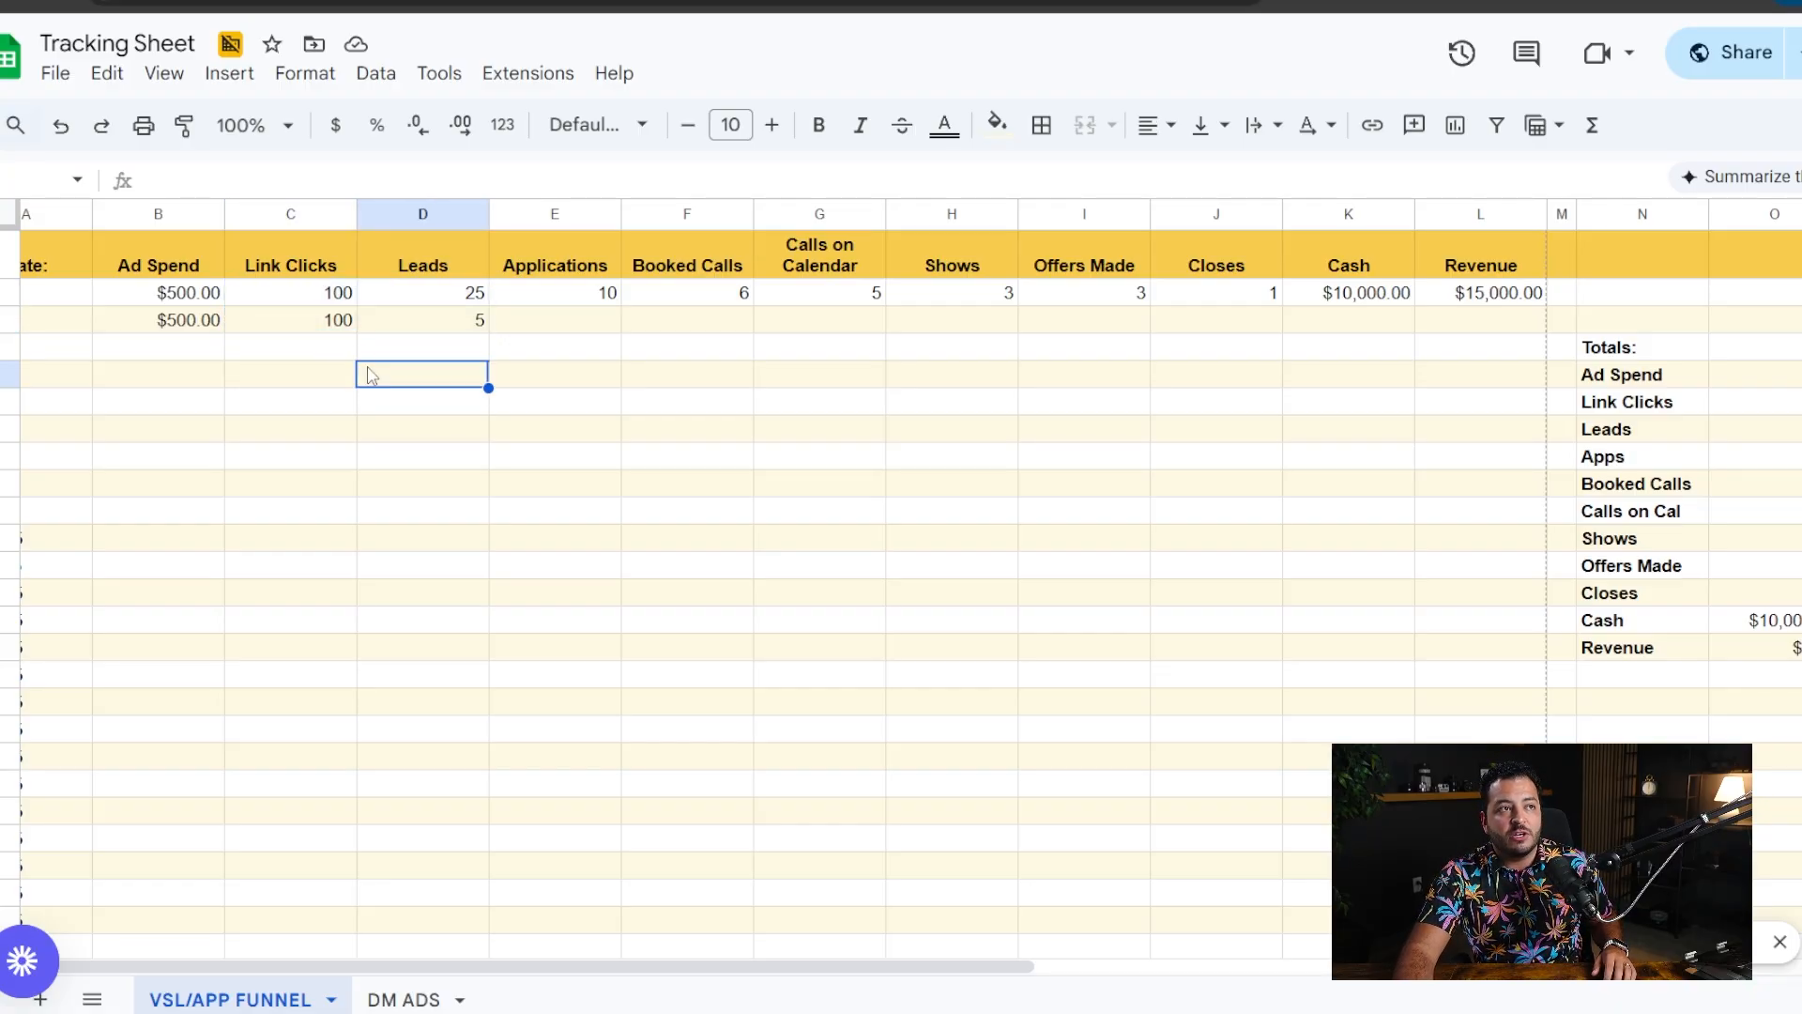
left_click_drag(339, 323, 414, 326)
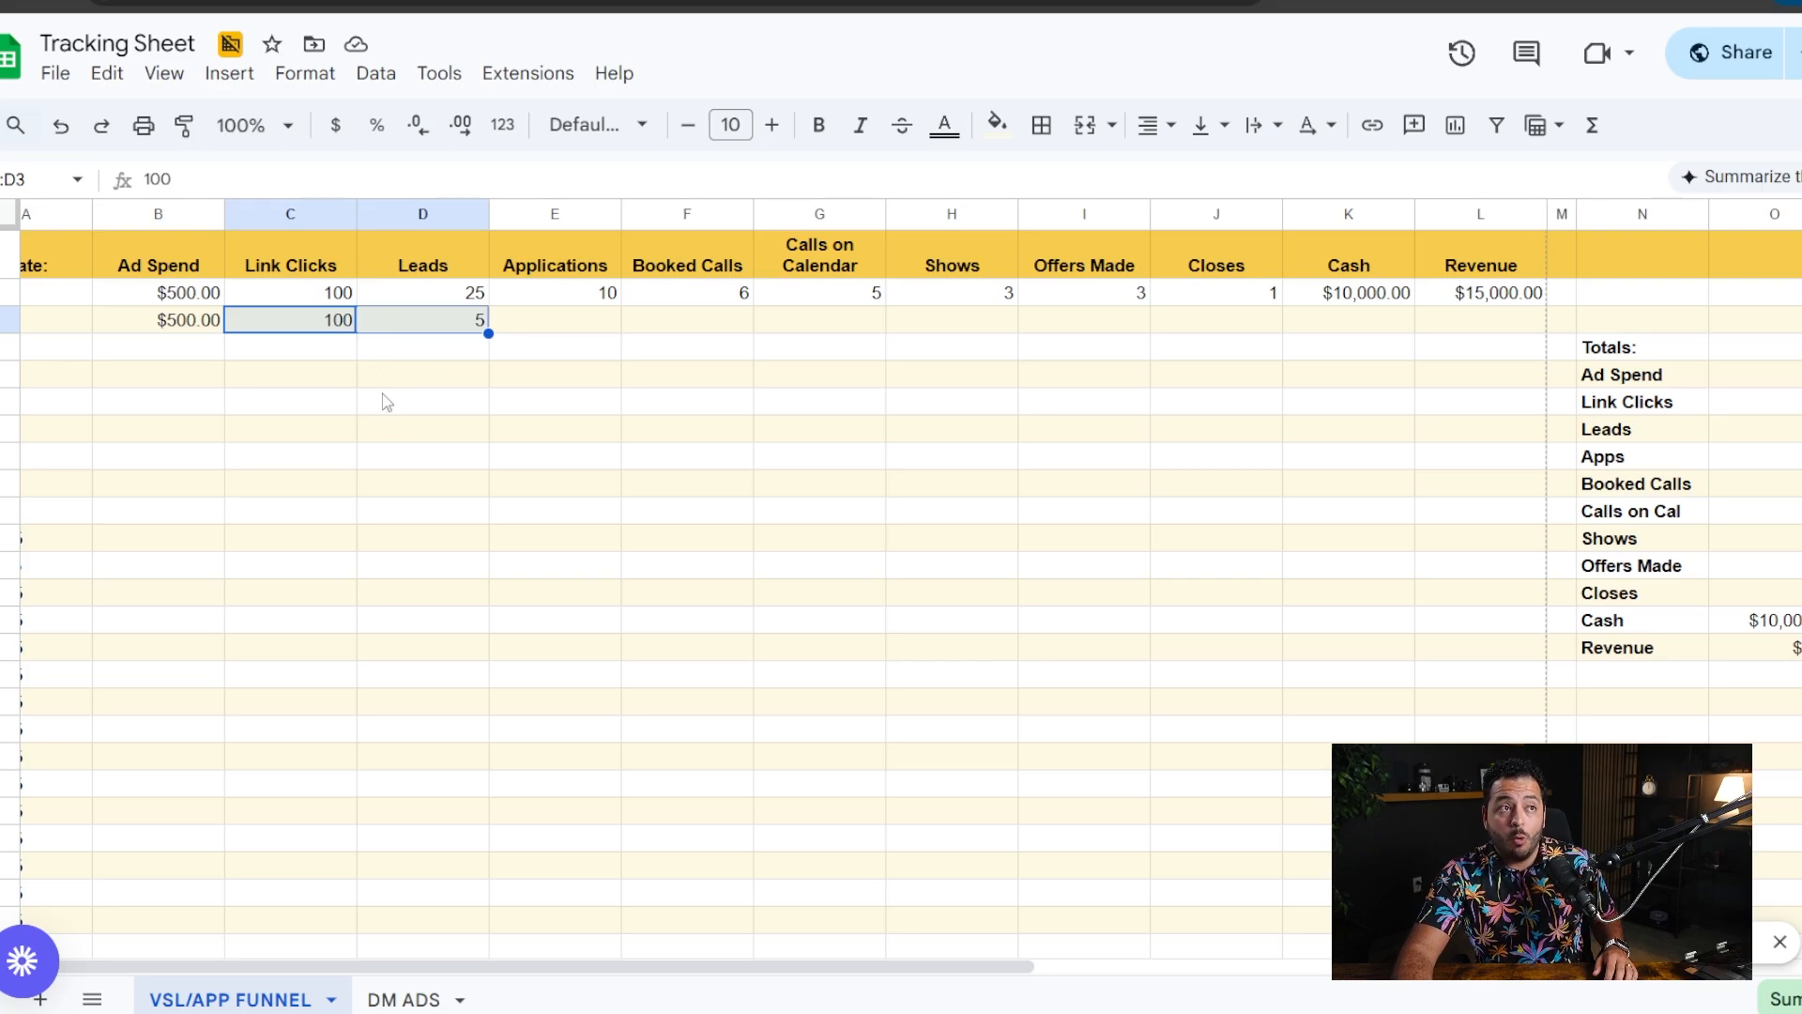
left_click(361, 367)
left_click_drag(341, 324, 404, 329)
left_click(362, 366)
left_click(314, 321)
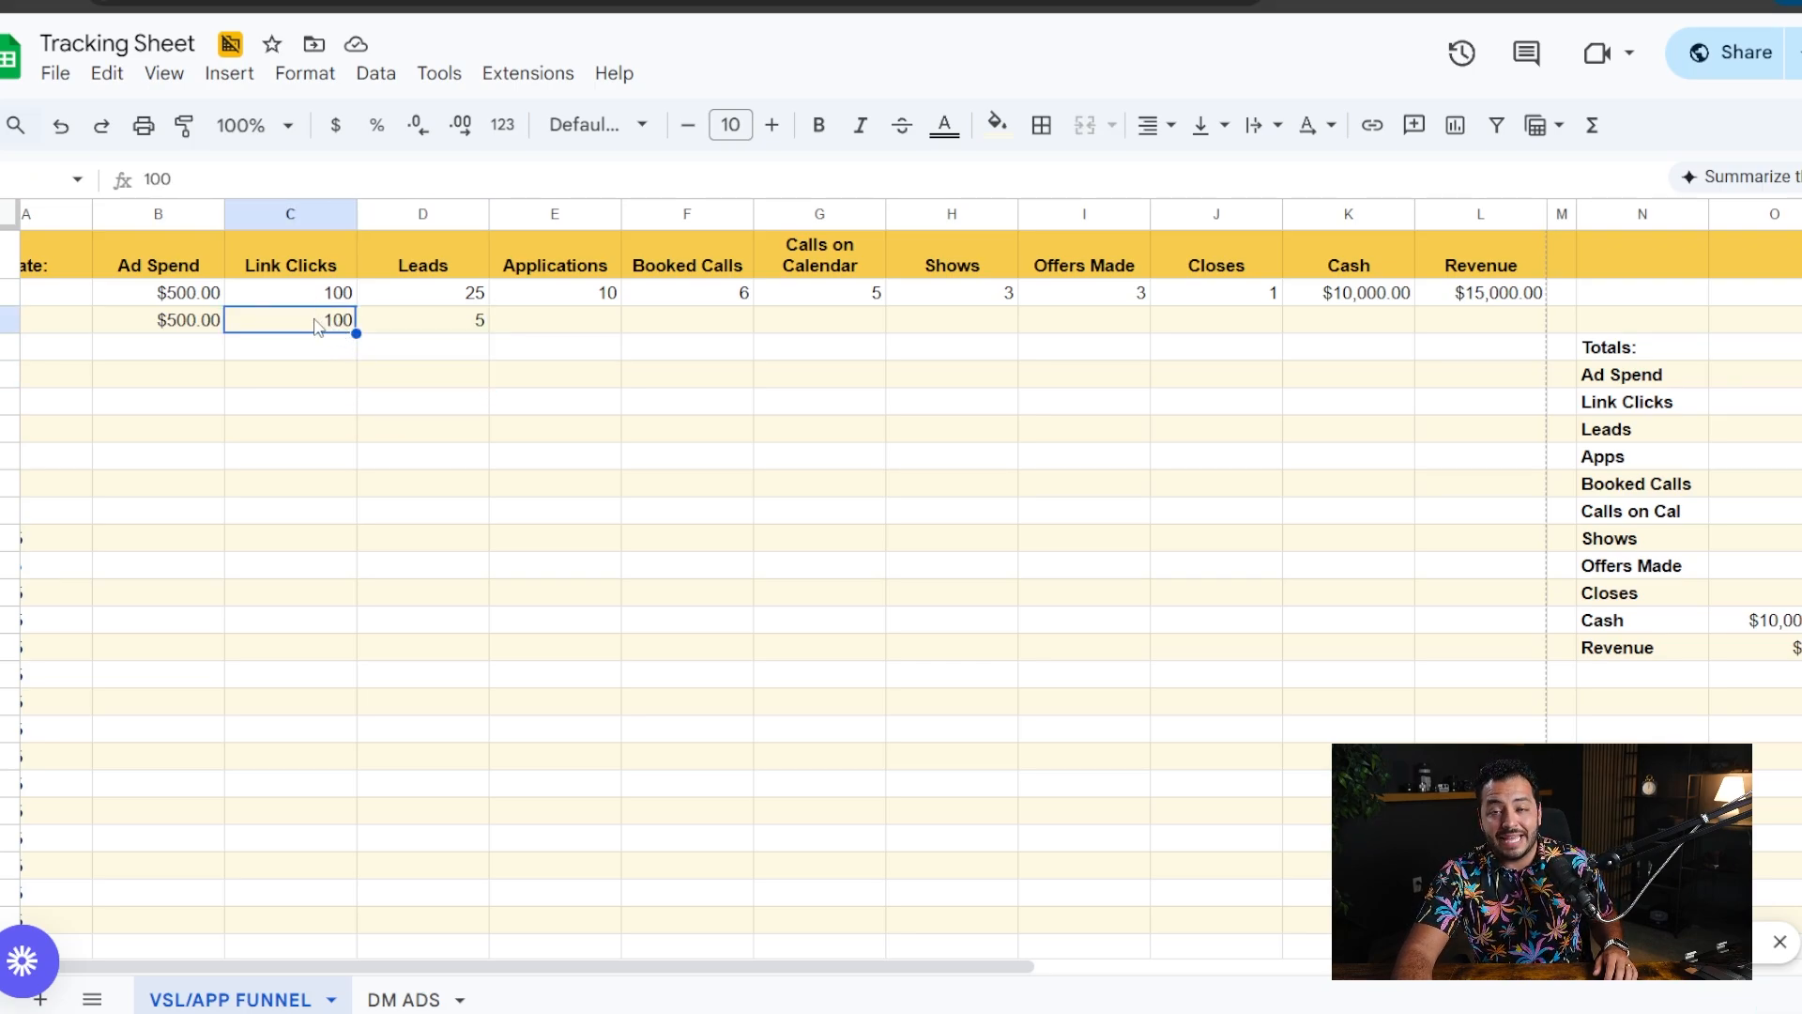
left_click(448, 329)
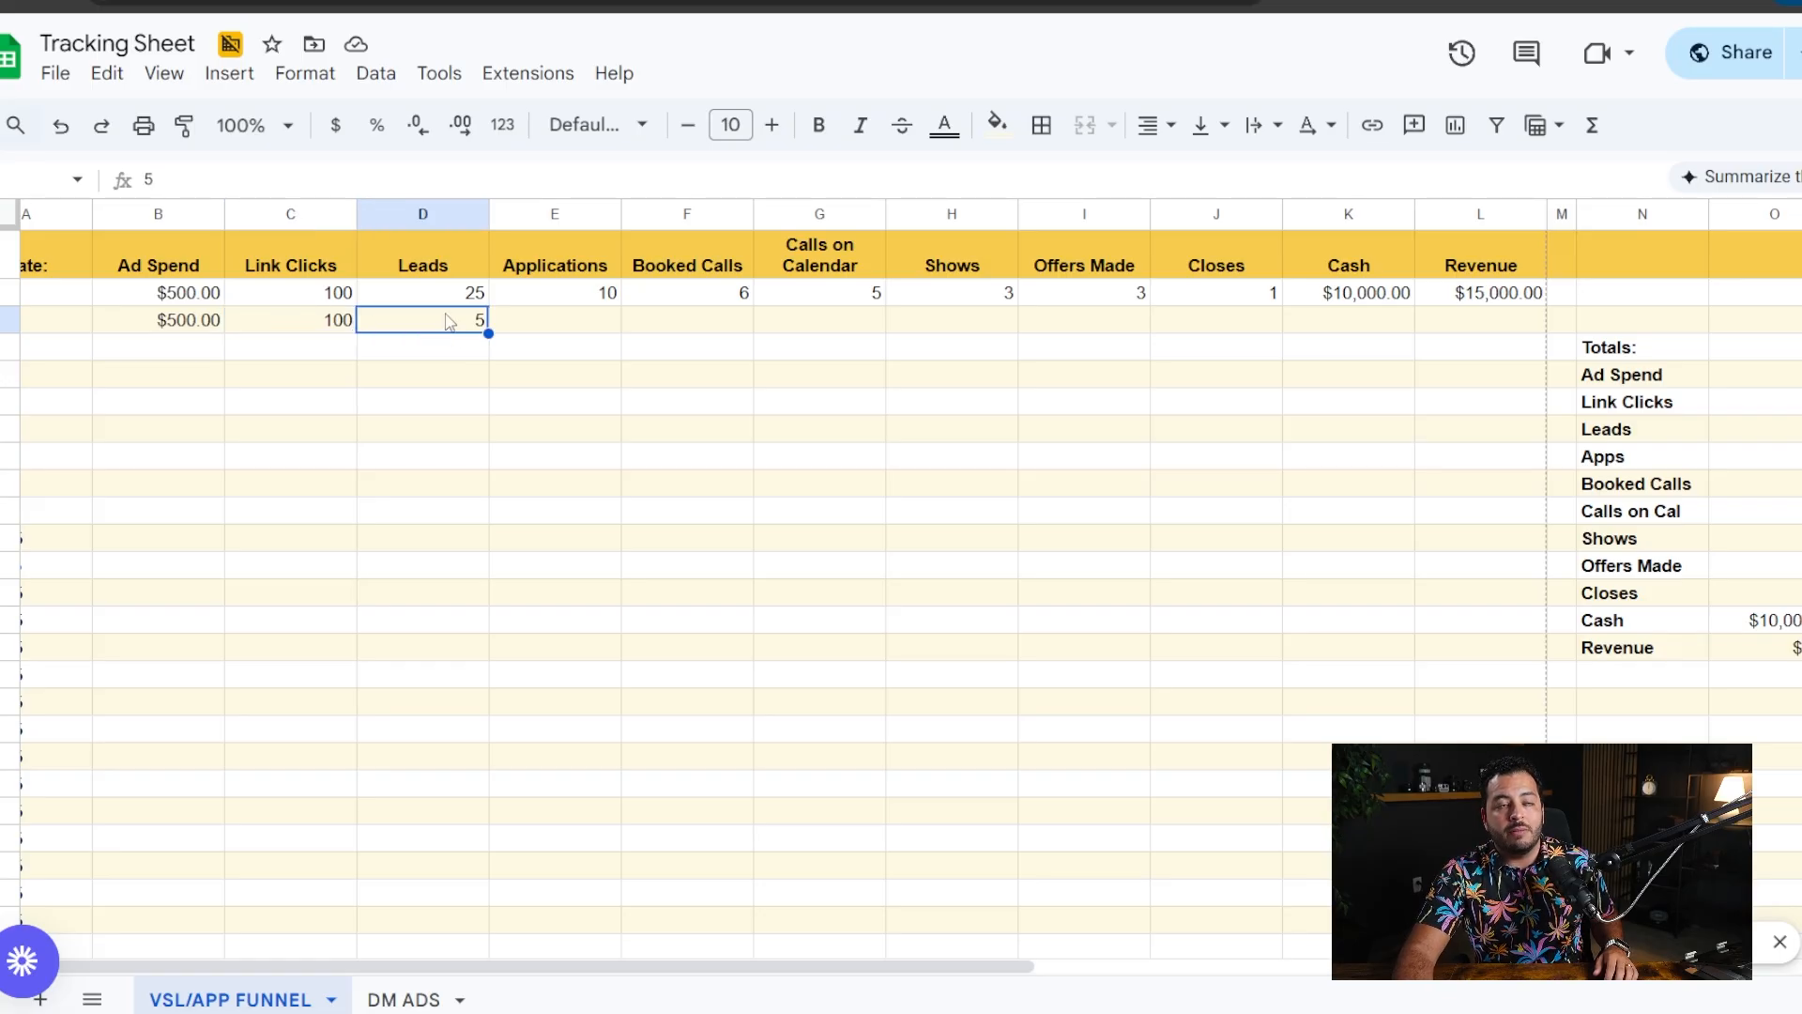
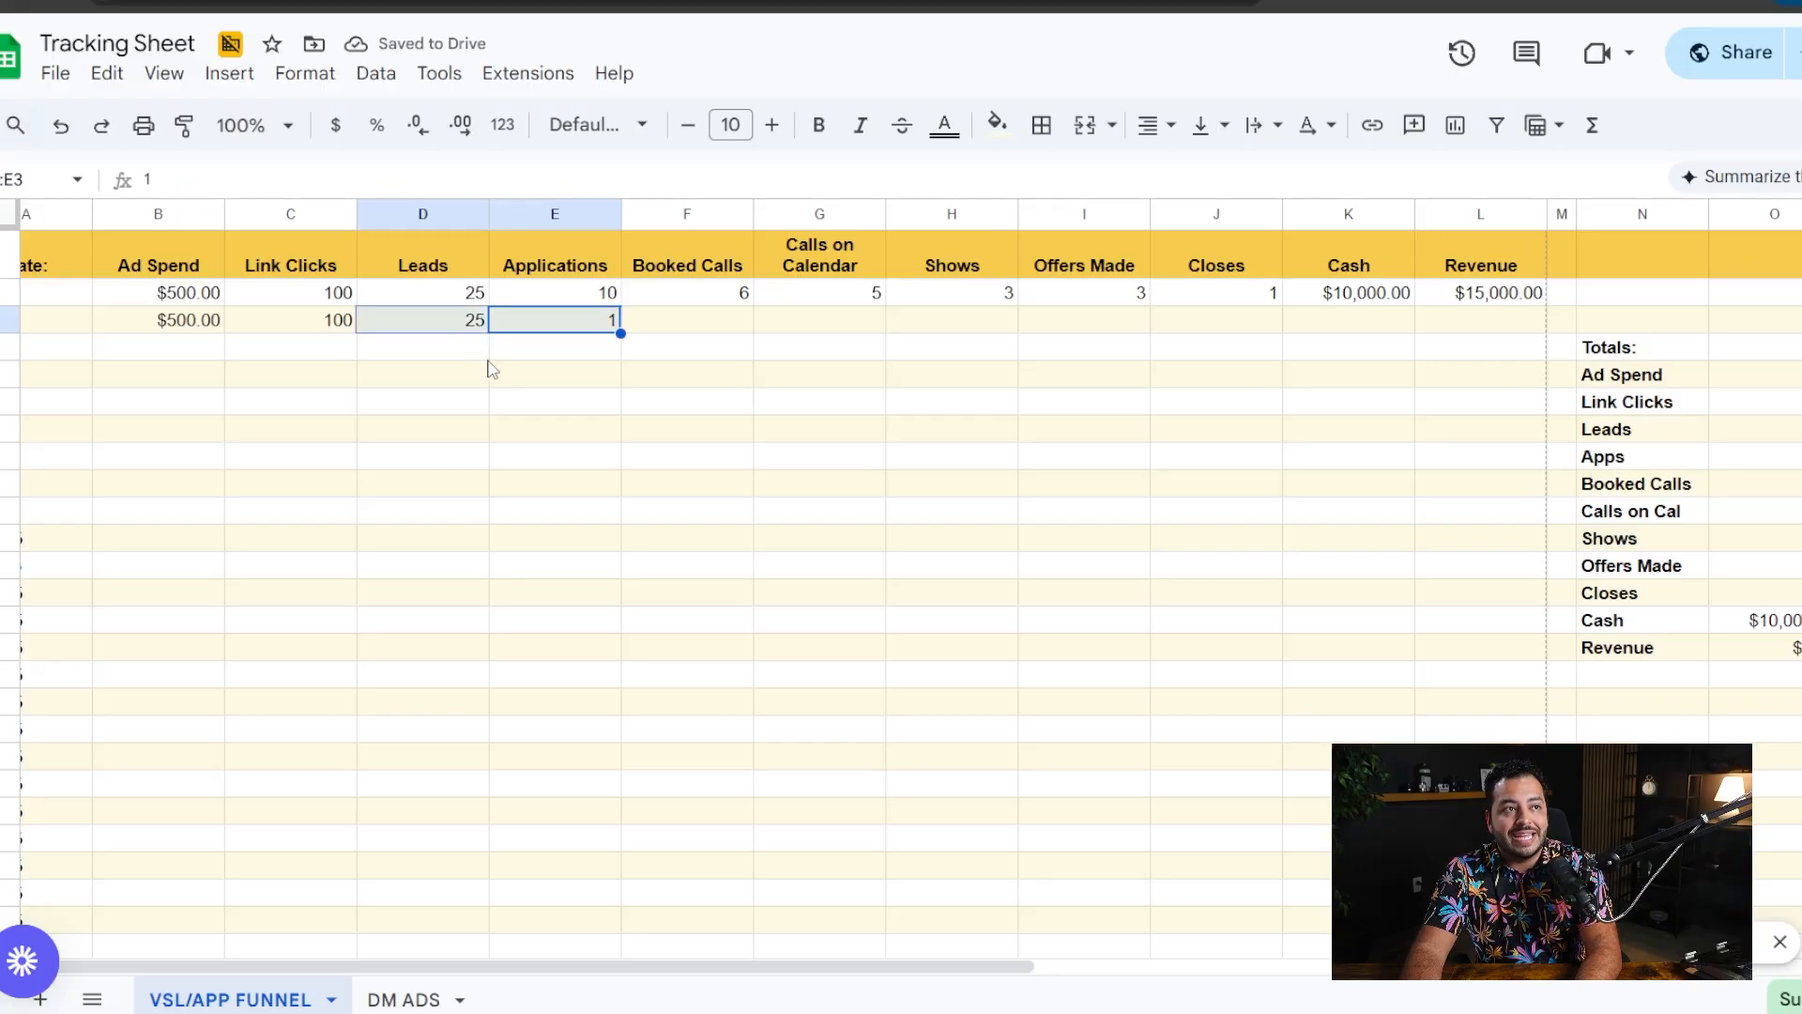
- Compare the leads with the applications in the 1/2/25 row to judge the application rate
left_click(565, 328)
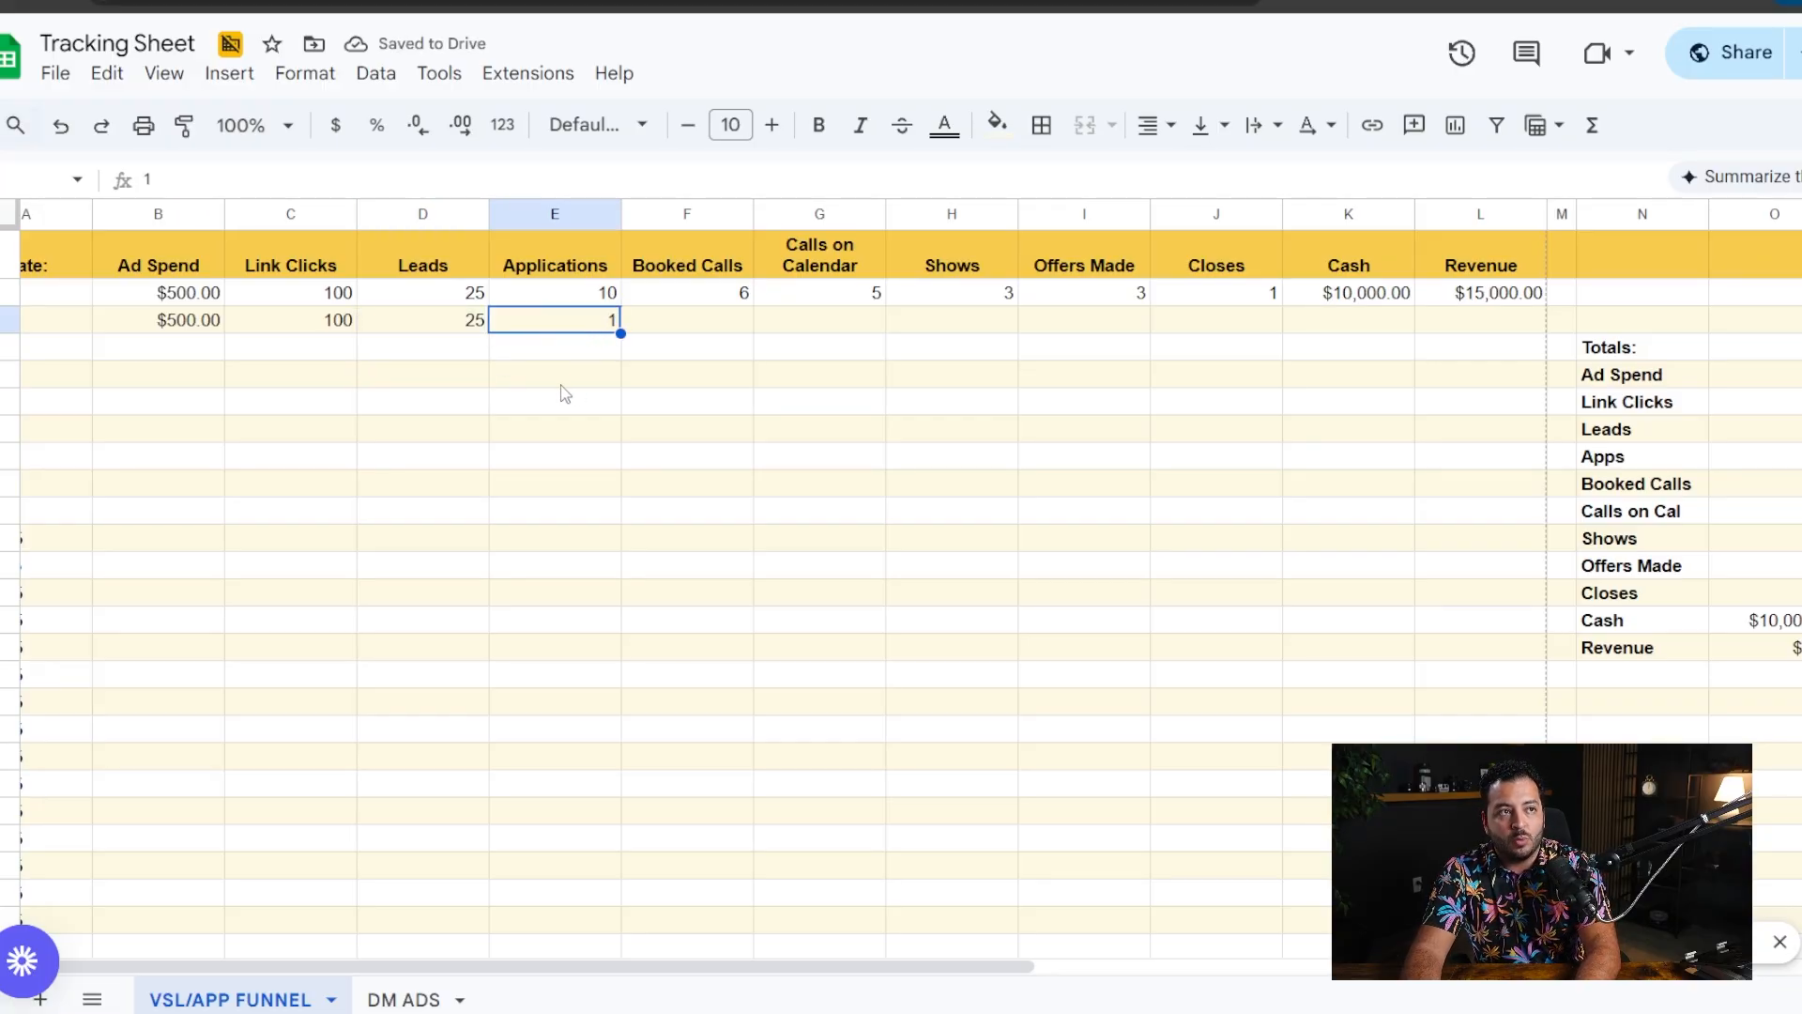
left_click(456, 321)
left_click_drag(450, 314, 538, 322)
left_click(522, 382)
left_click(451, 321)
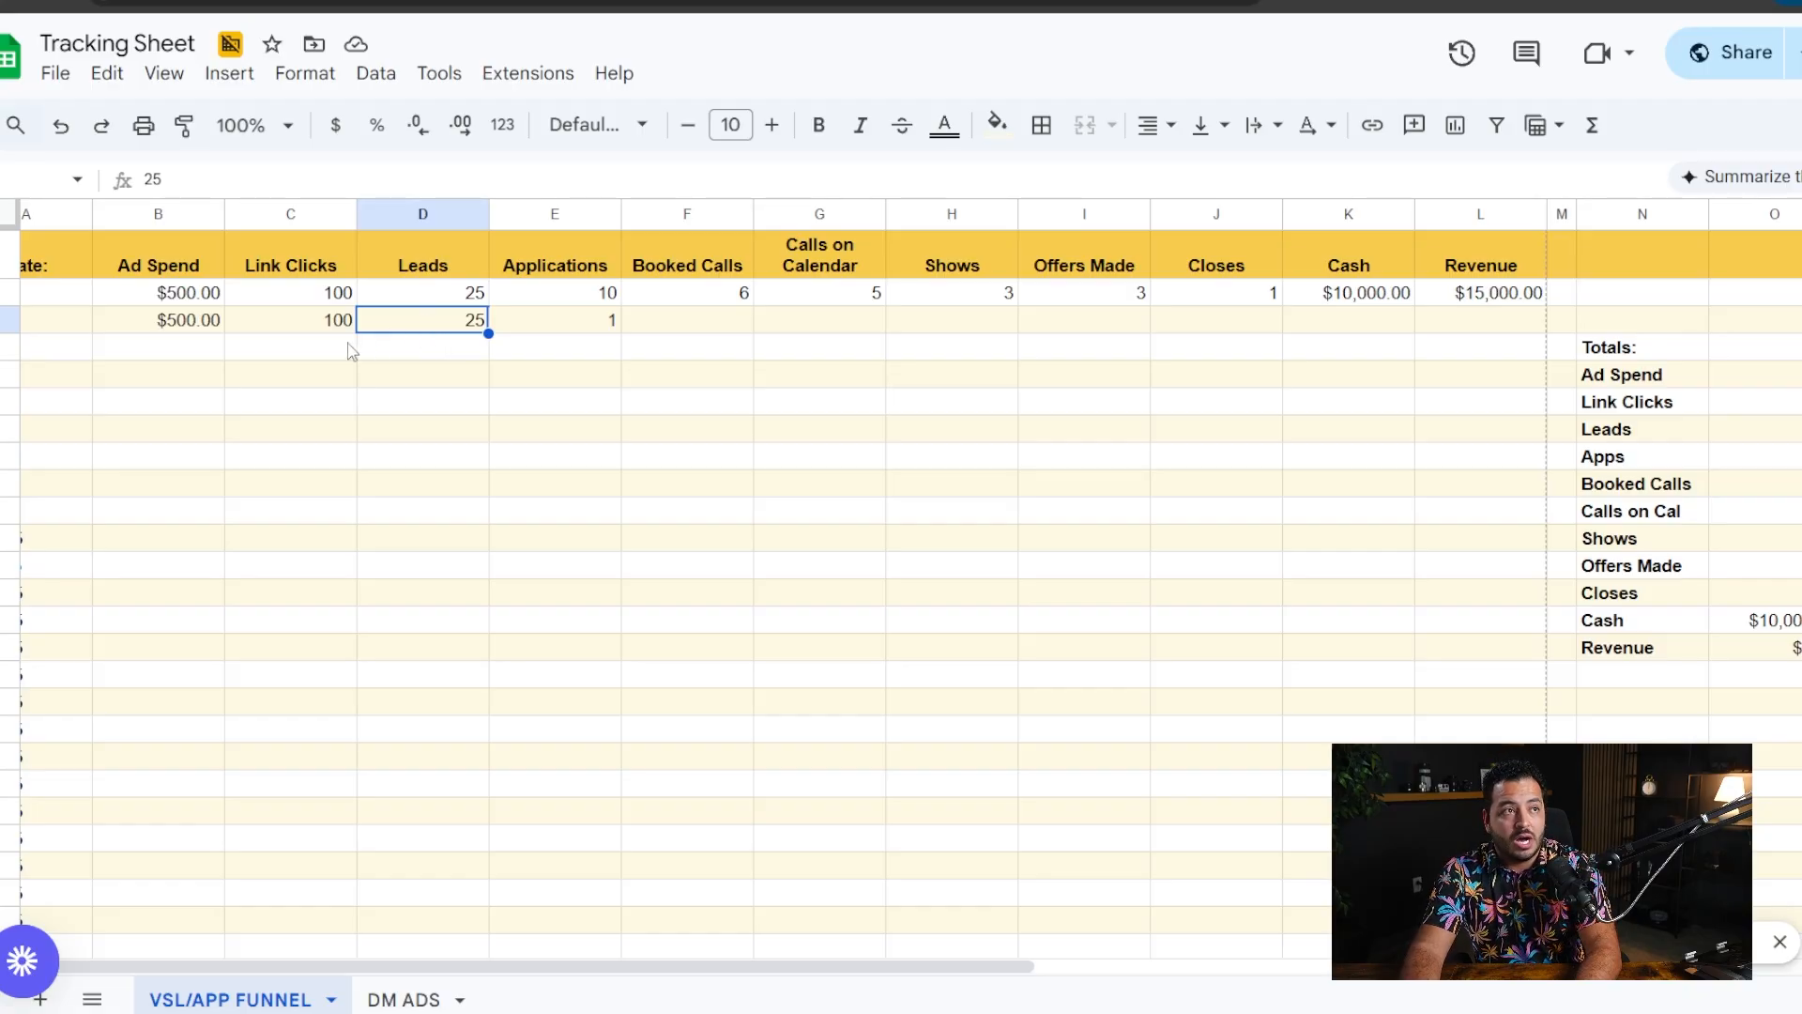
left_click(187, 300)
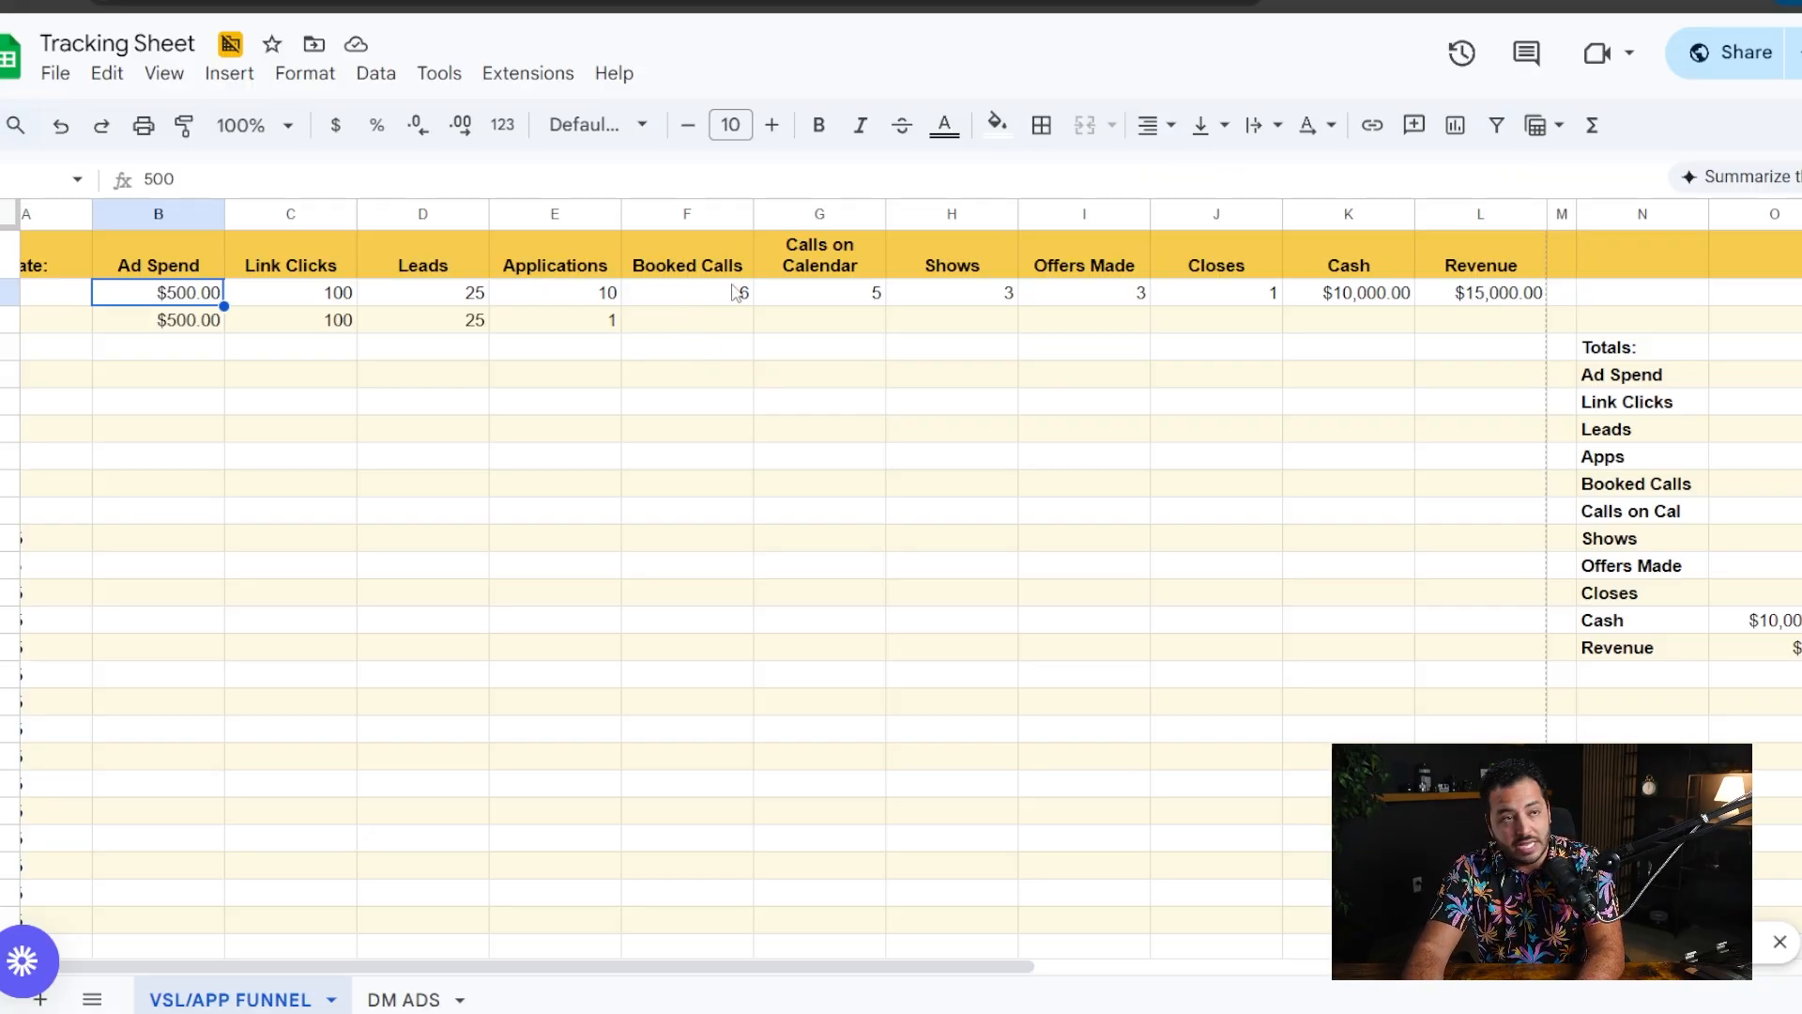
- Change the Applications value in the 1/2/25 row to 10
double_click(585, 319)
type("0")
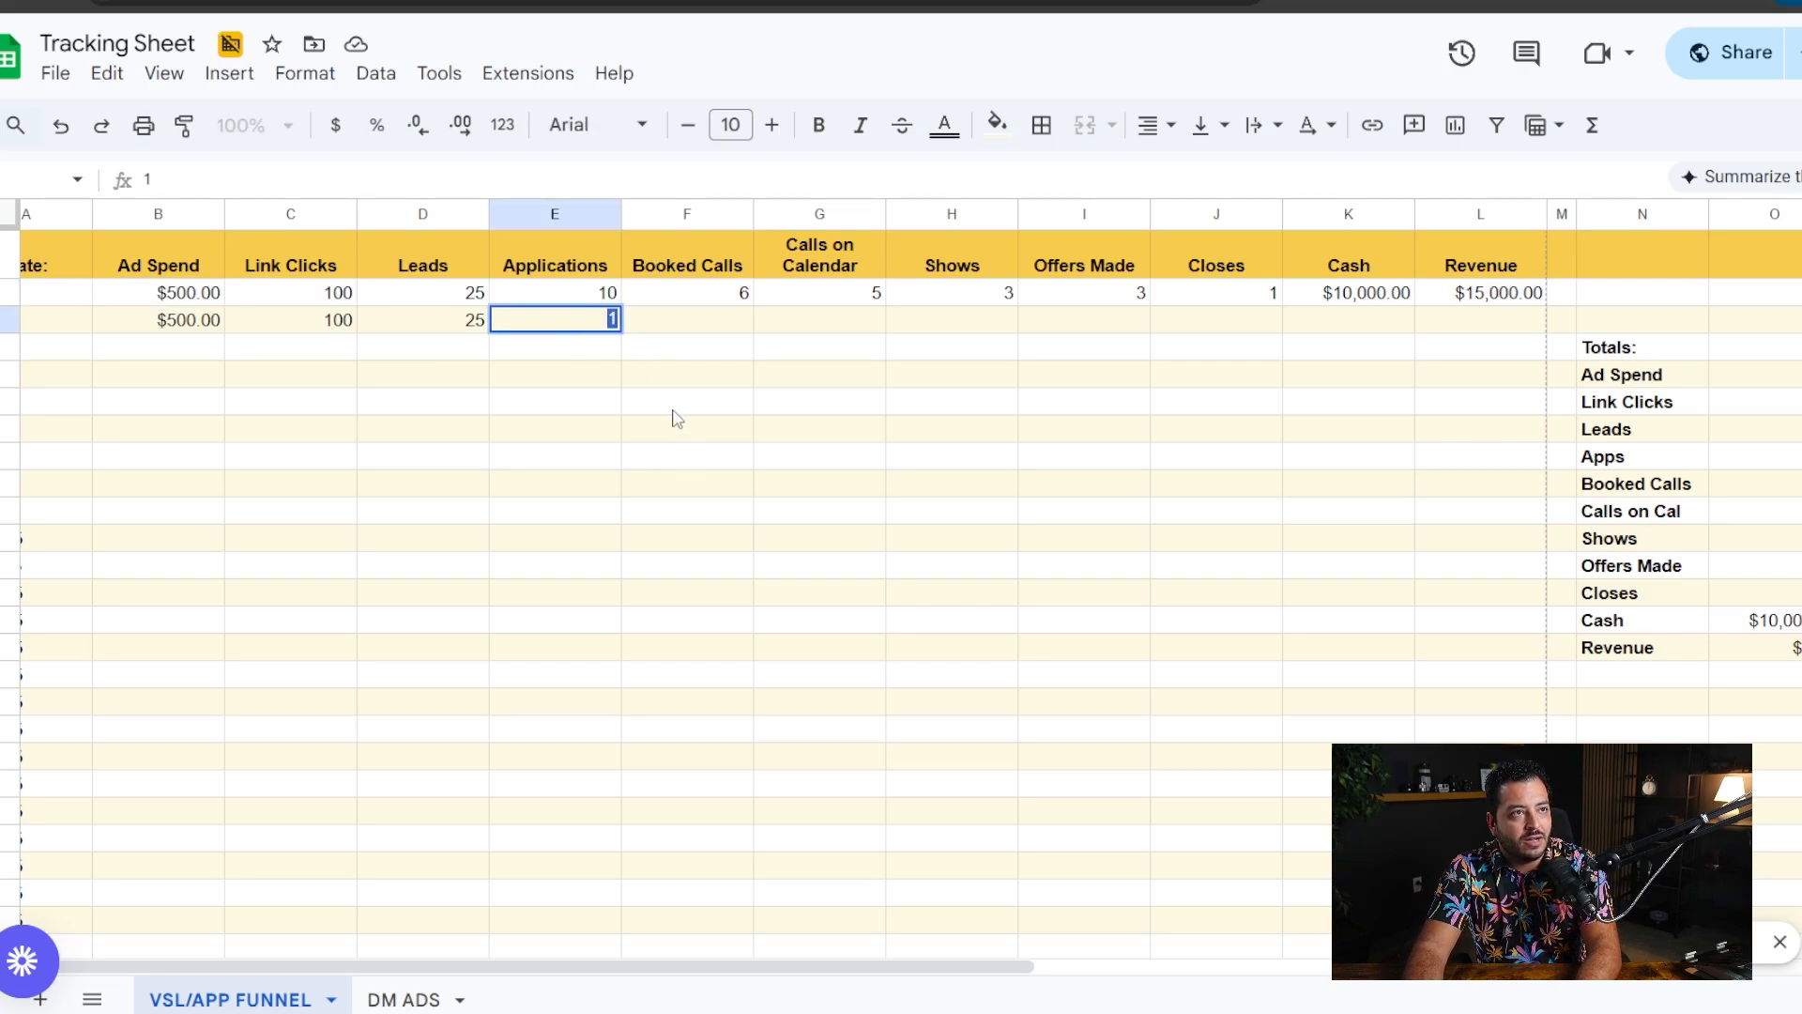
left_click(706, 456)
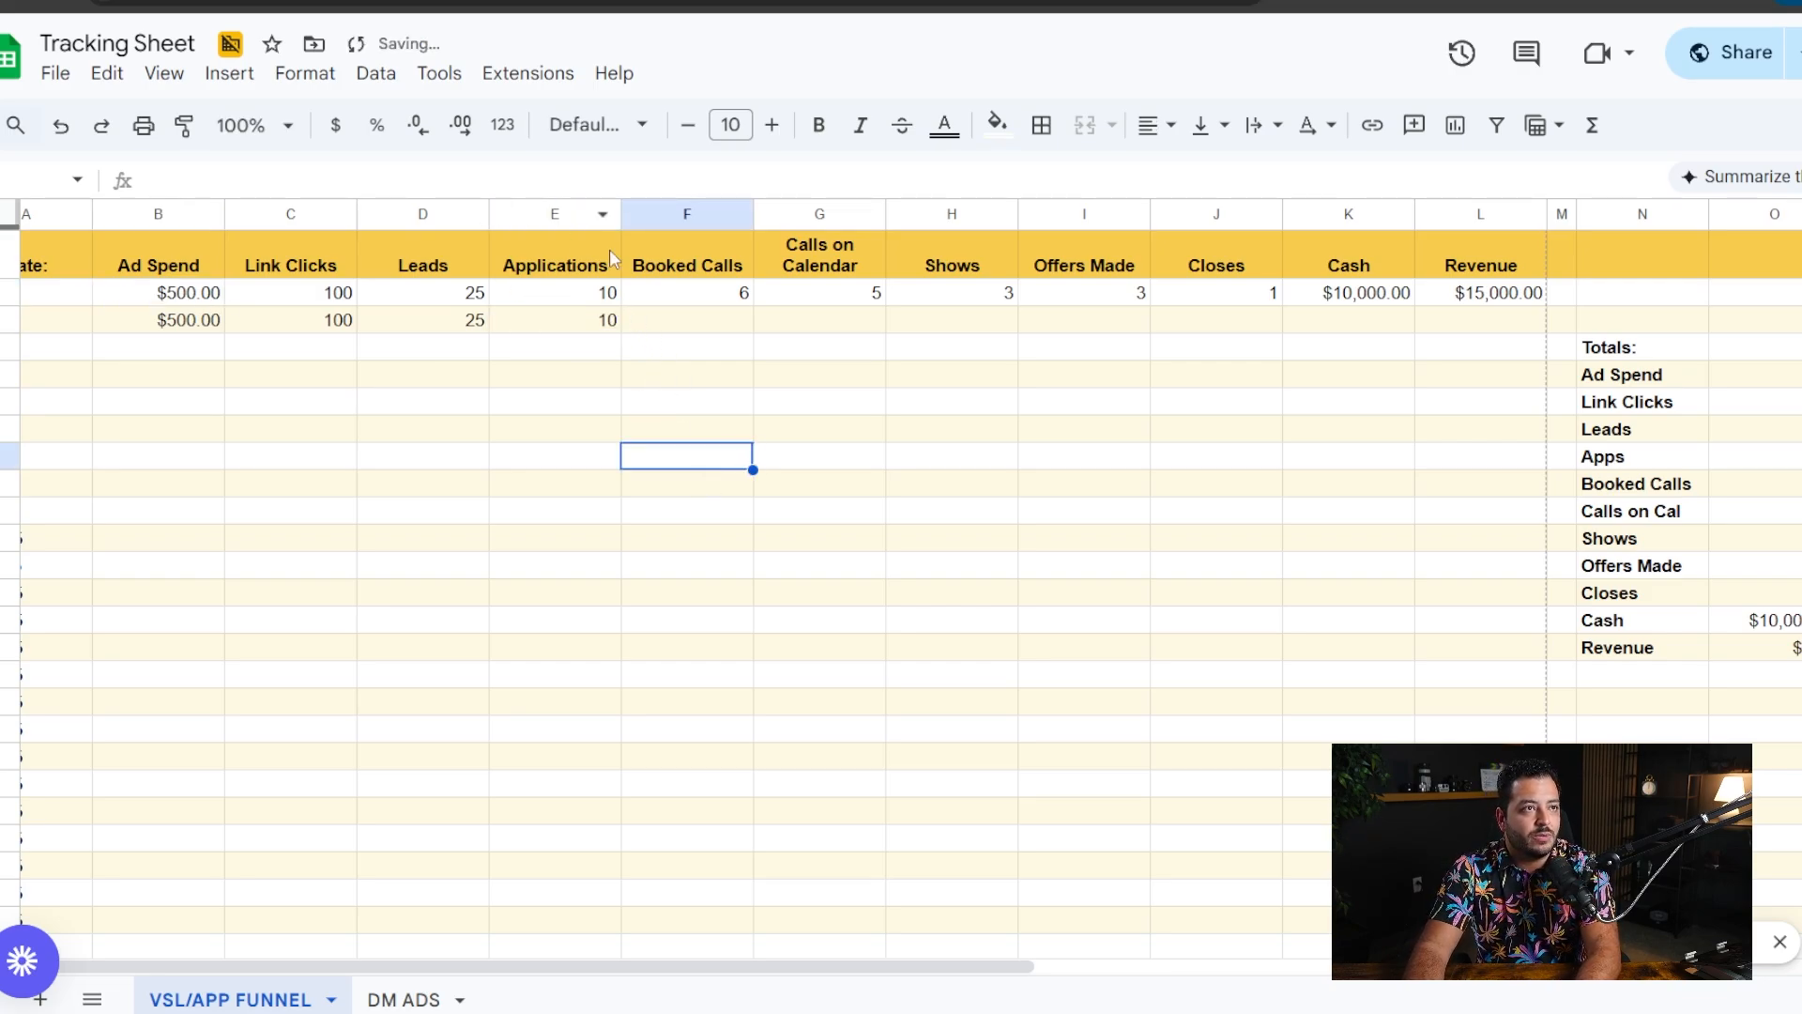
- Record 1 booked call in the 1/2/25 row
left_click(711, 324)
type("1")
left_click(665, 459)
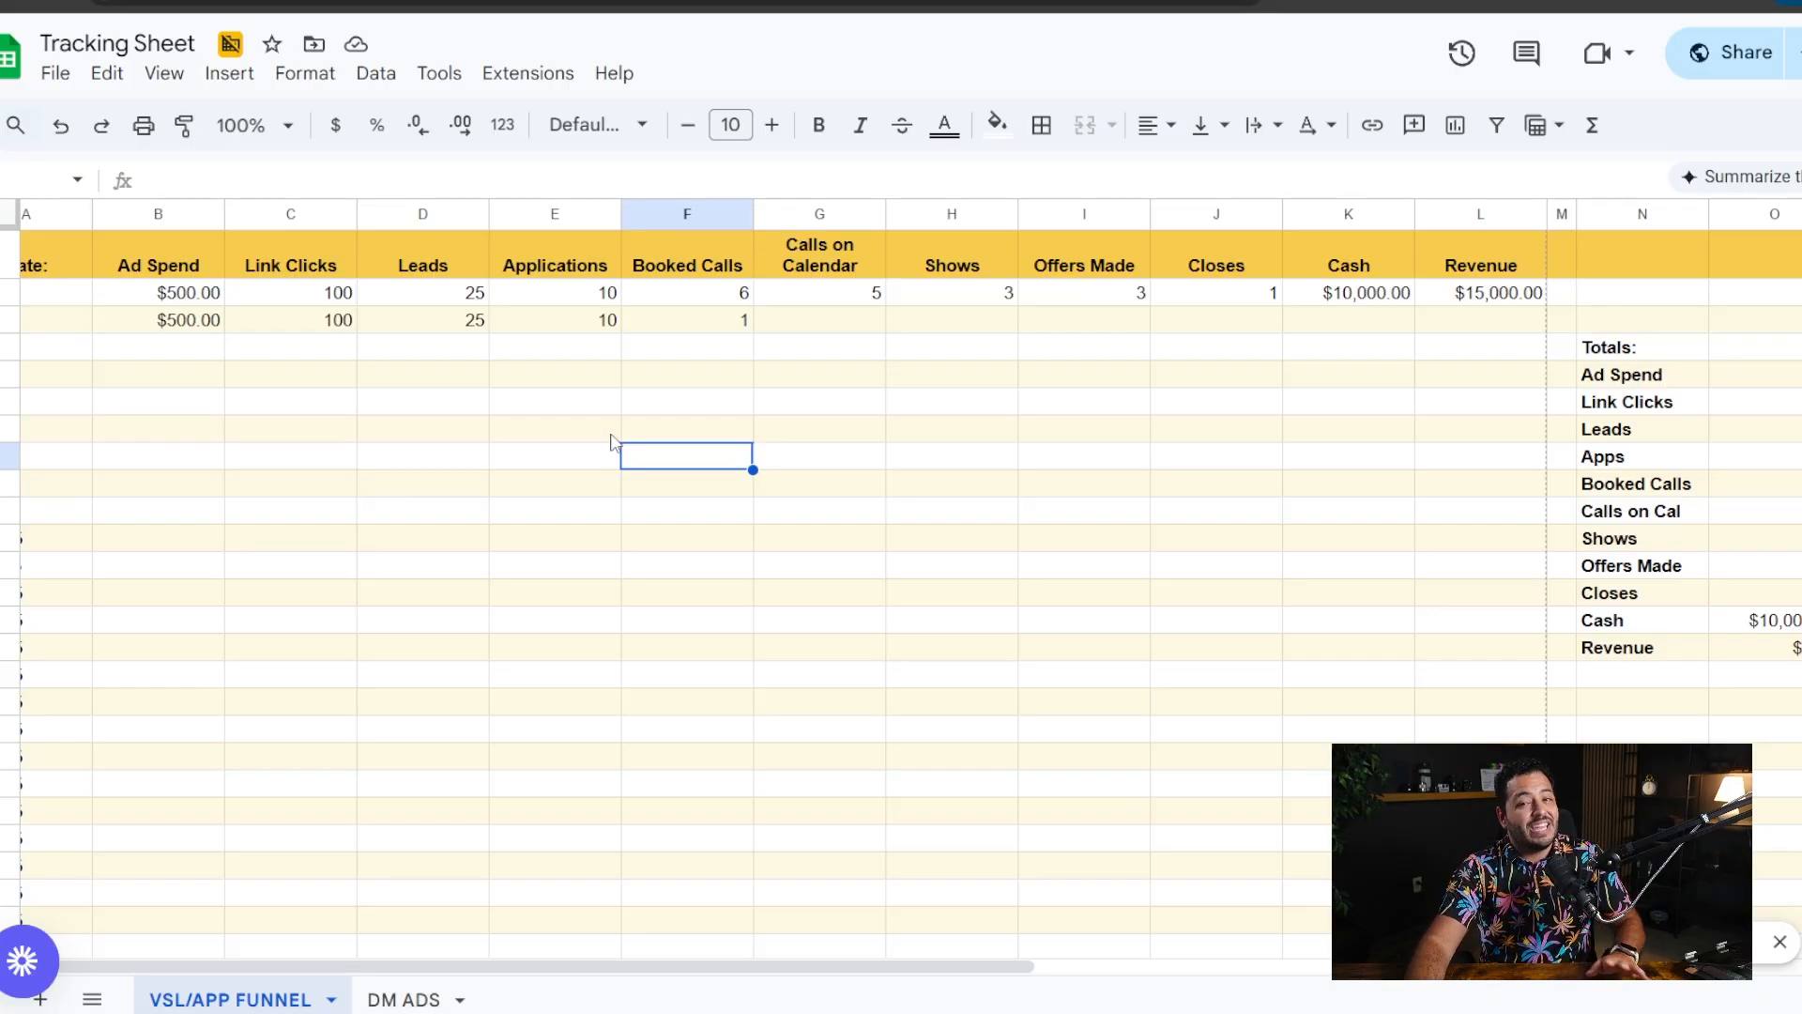
- Compare the applications with the booked calls in the 1/2/25 row to judge the booking rate
left_click(552, 215)
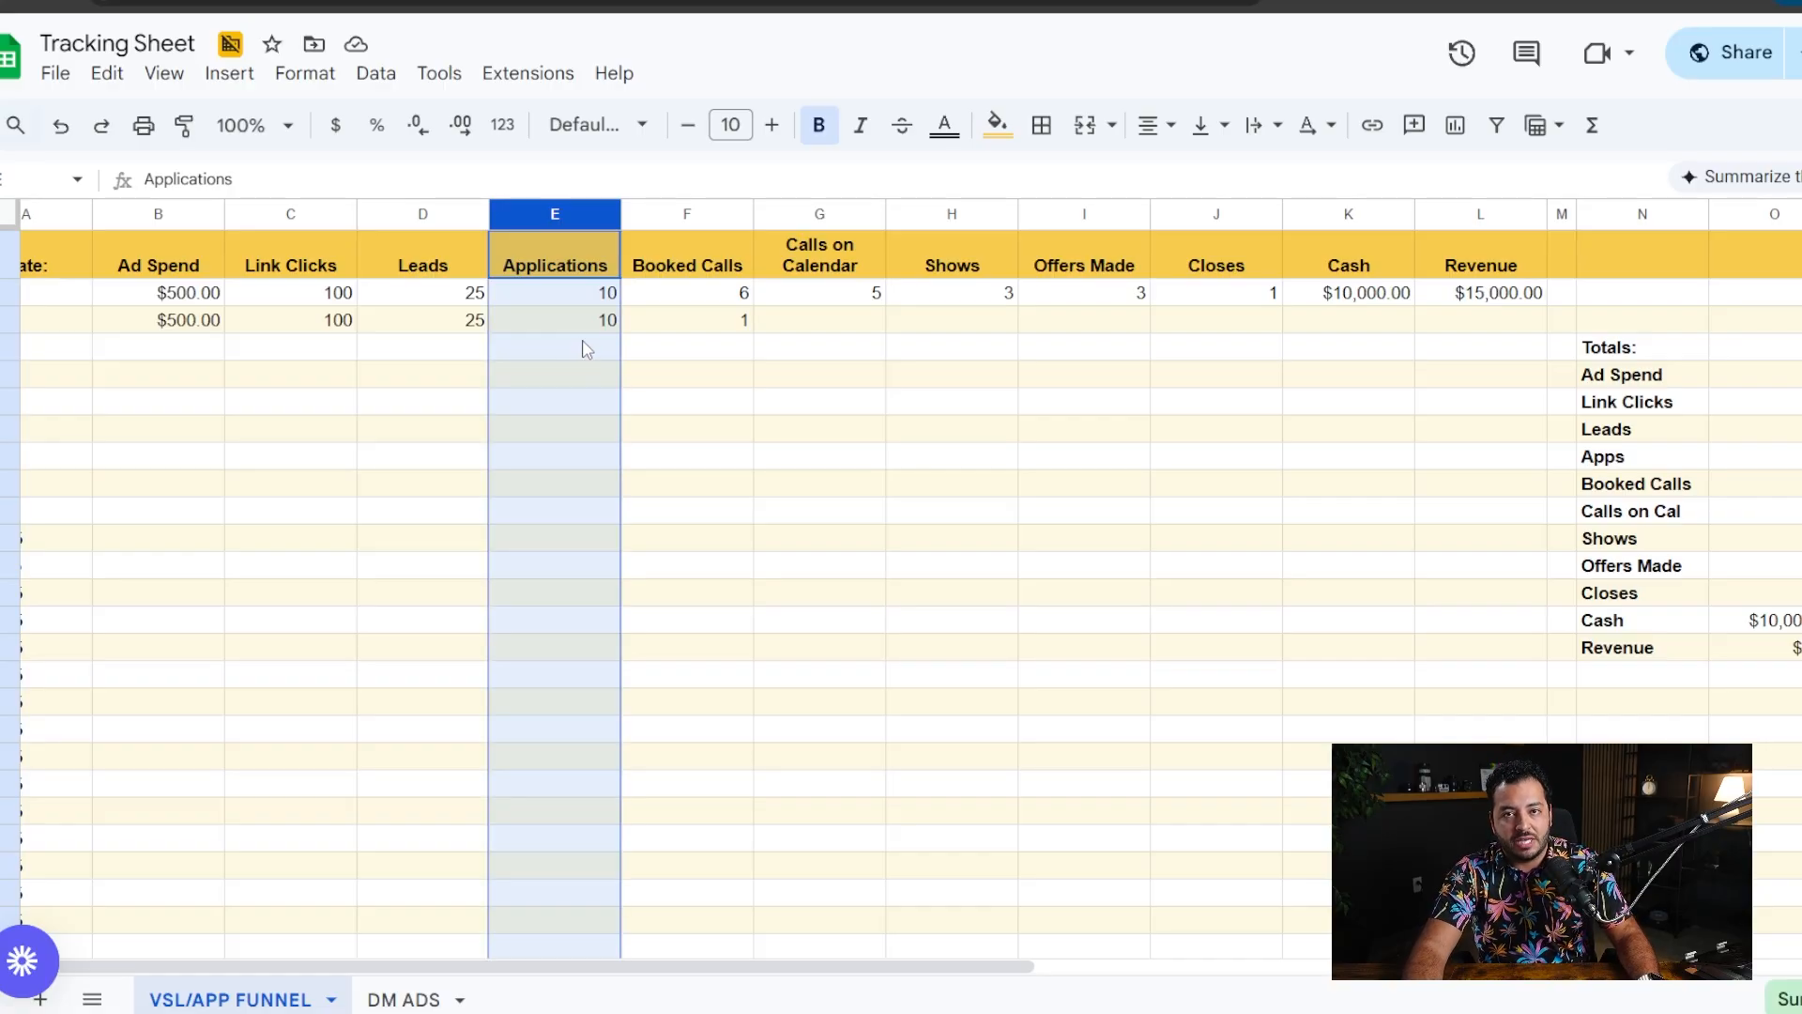
left_click(692, 394)
left_click_drag(590, 321, 674, 323)
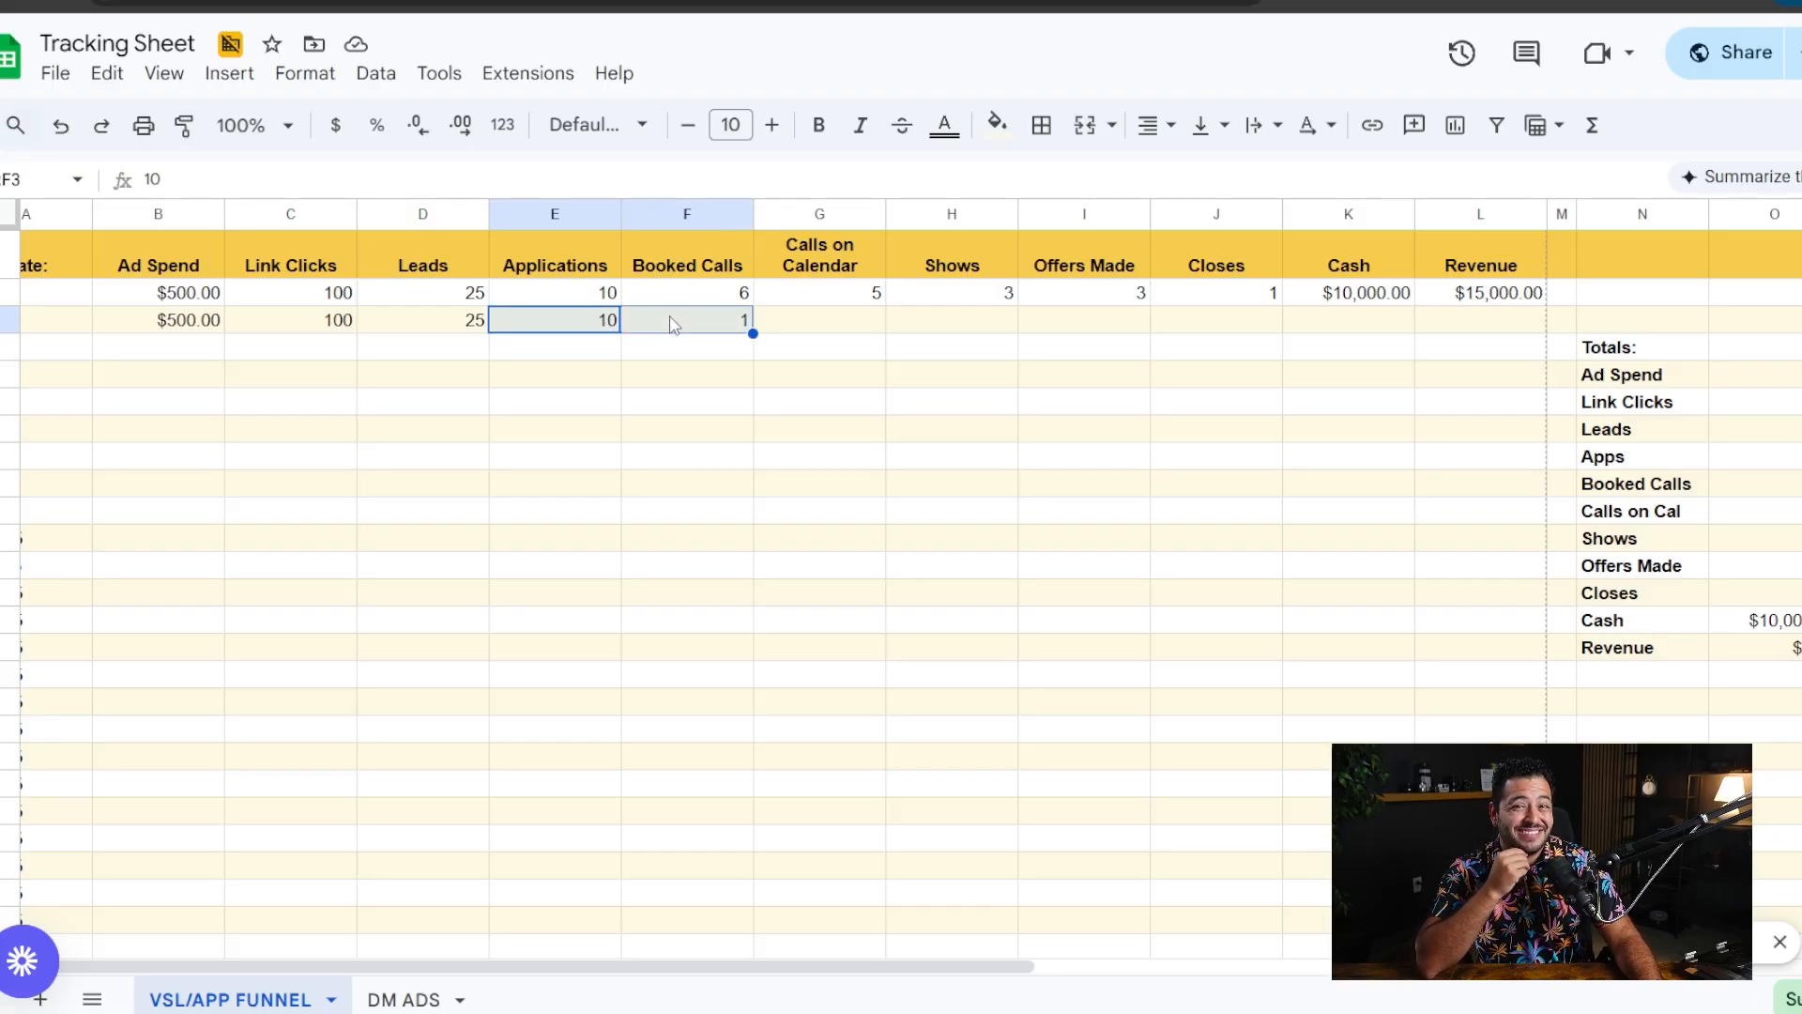
left_click(682, 393)
left_click_drag(599, 321, 657, 318)
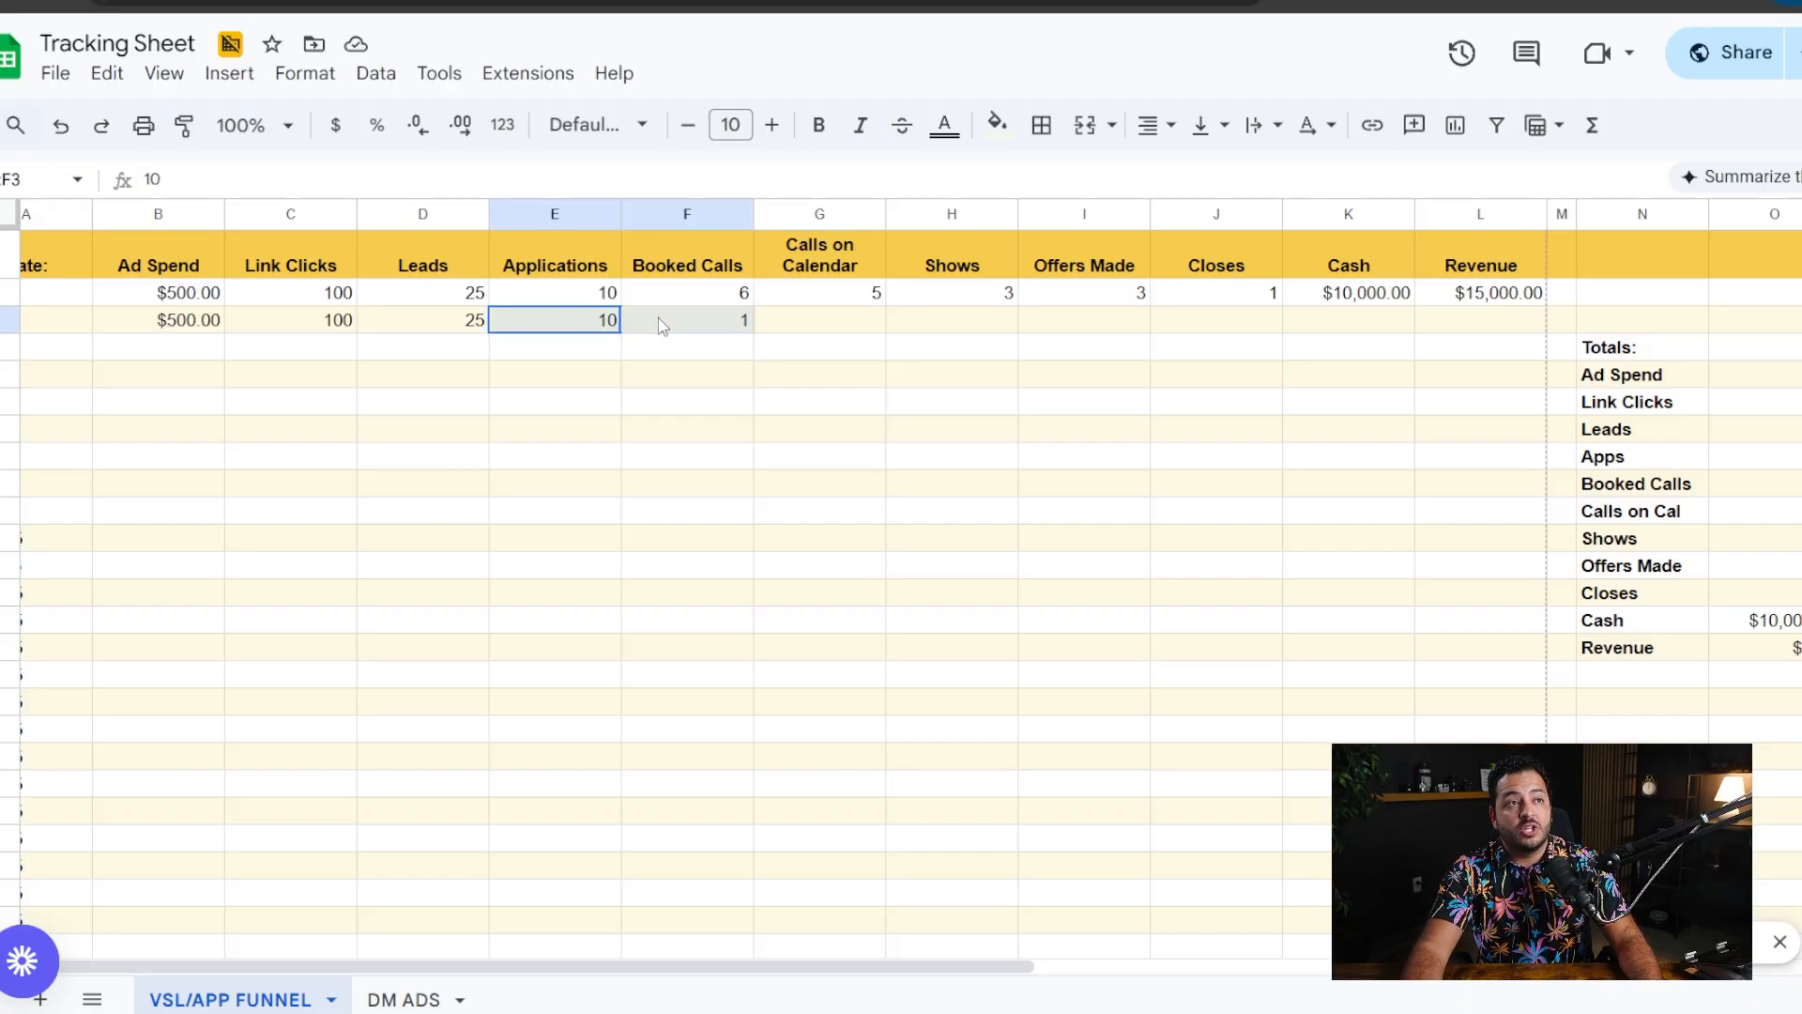
left_click(747, 326)
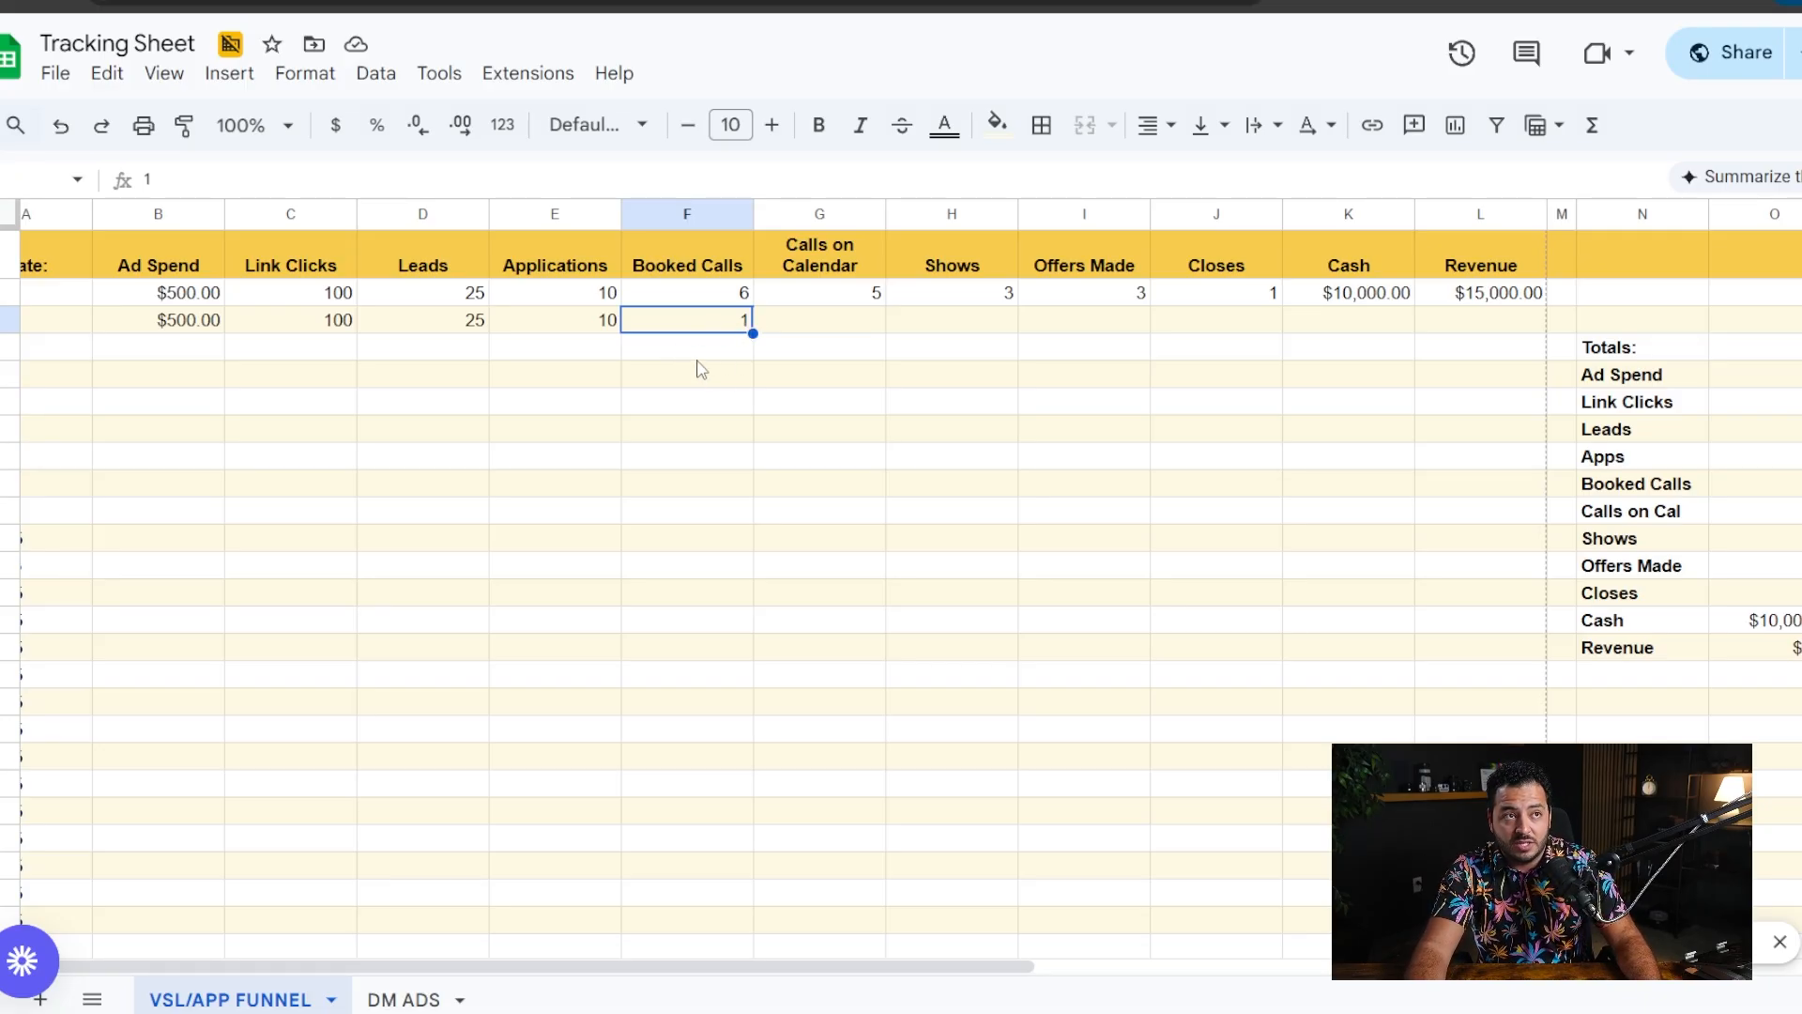
left_click_drag(589, 324, 686, 333)
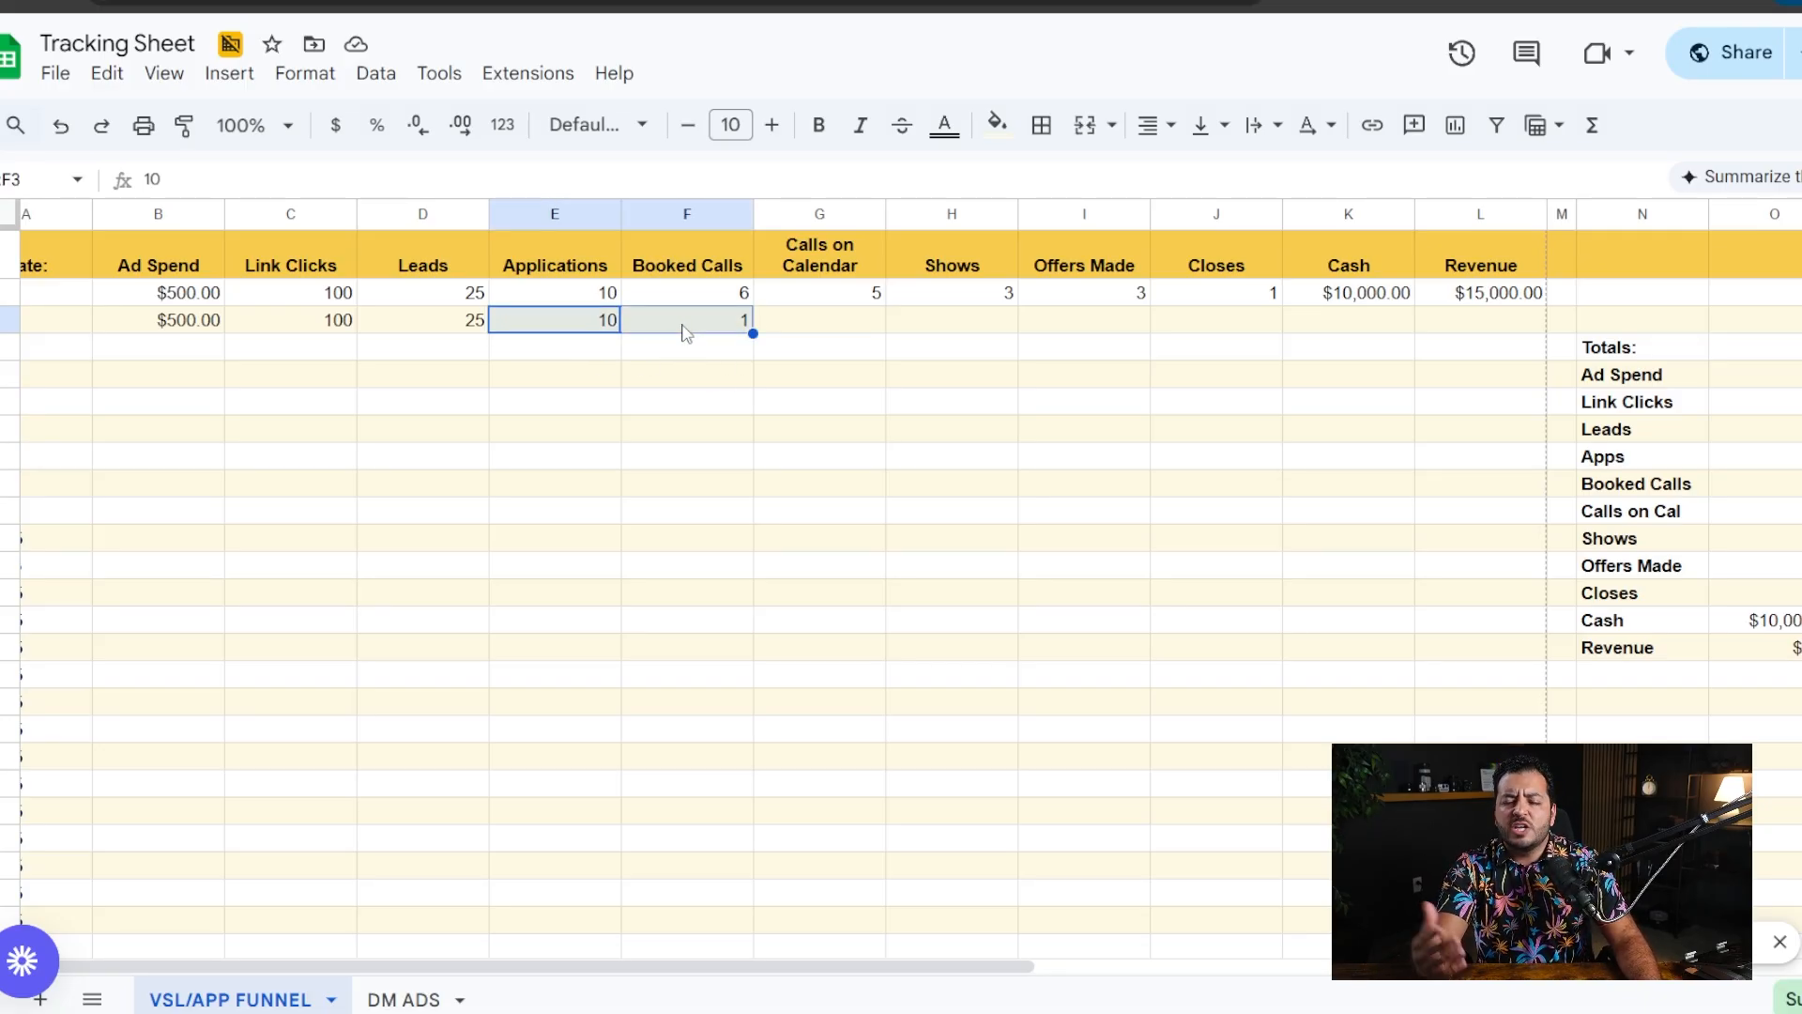
left_click(665, 353)
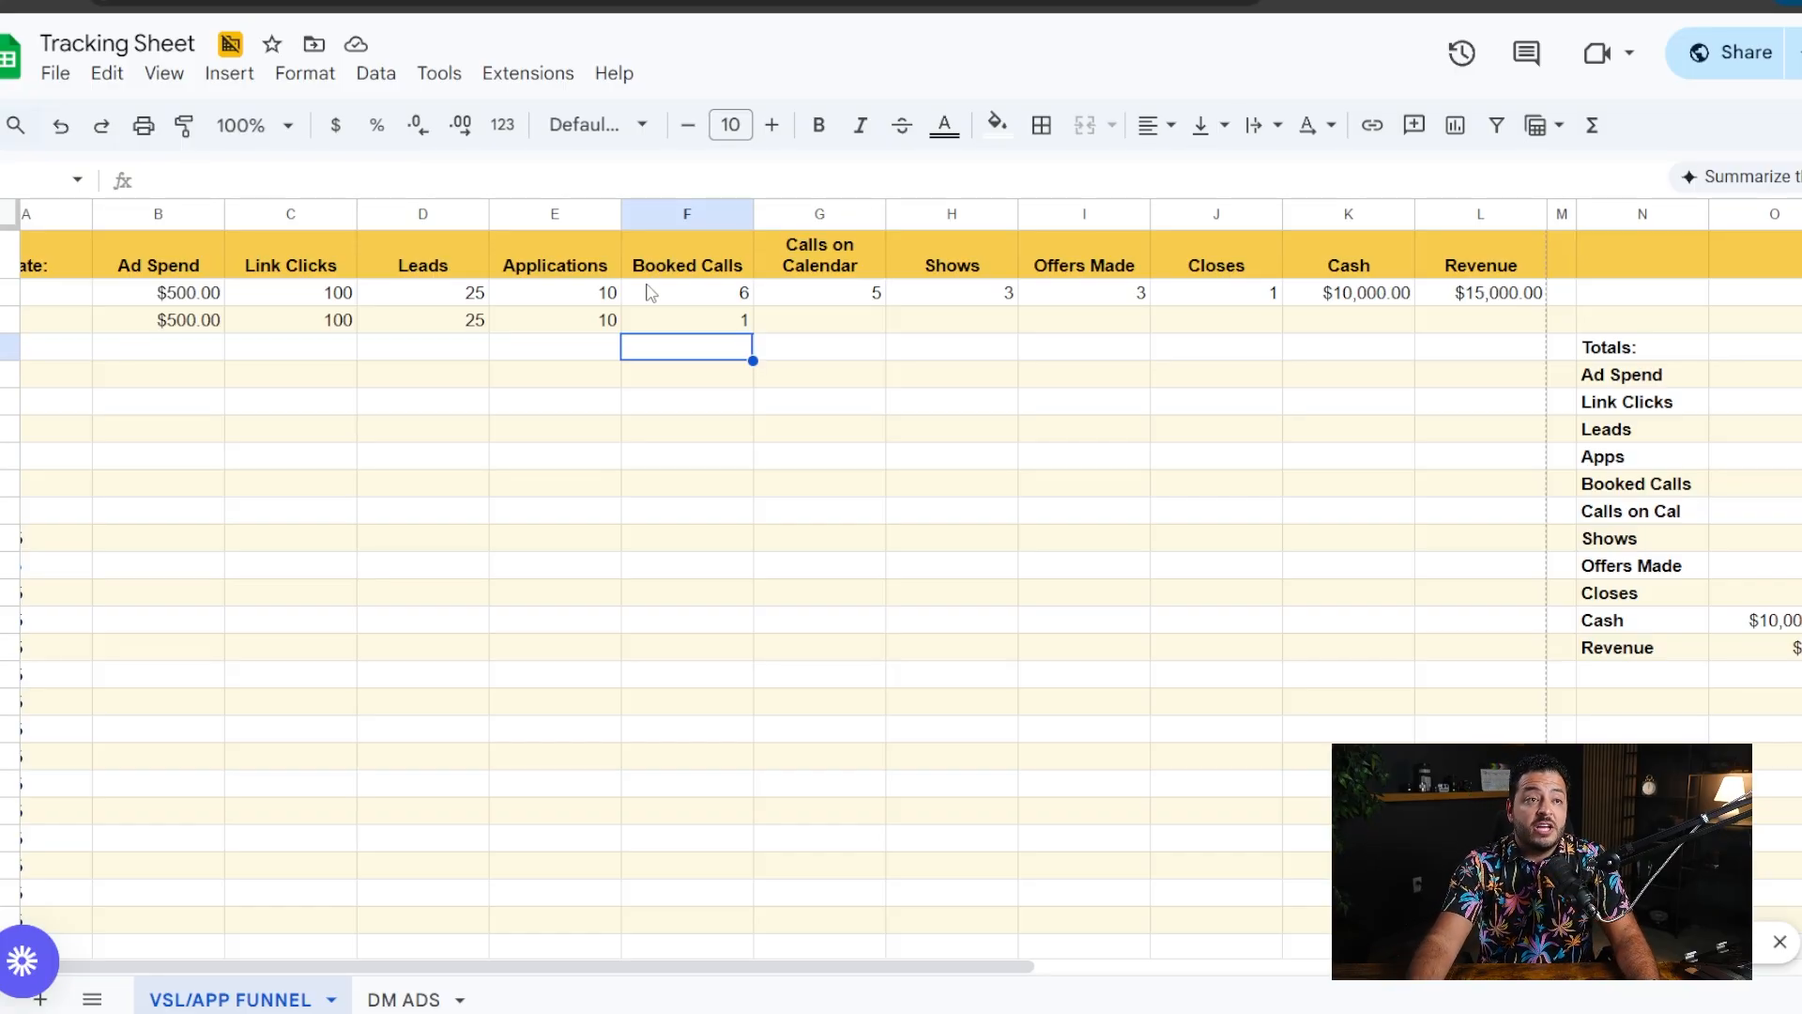
left_click(602, 324)
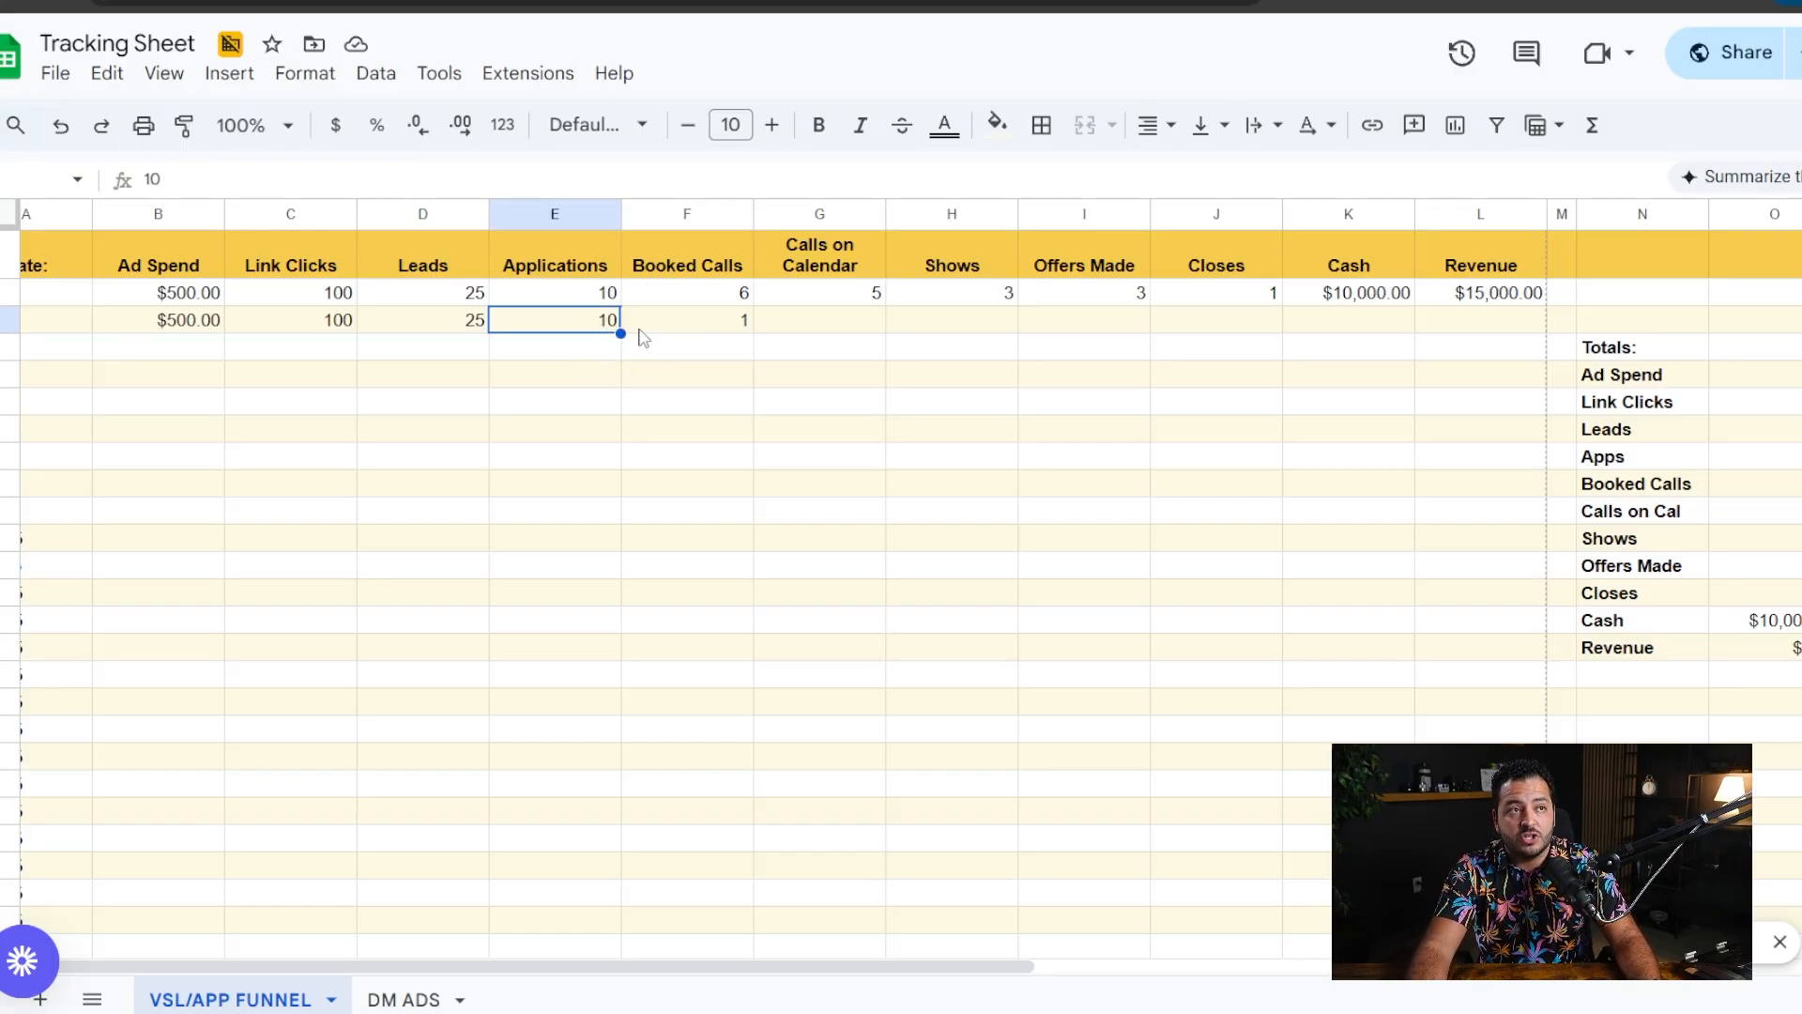
left_click(668, 321)
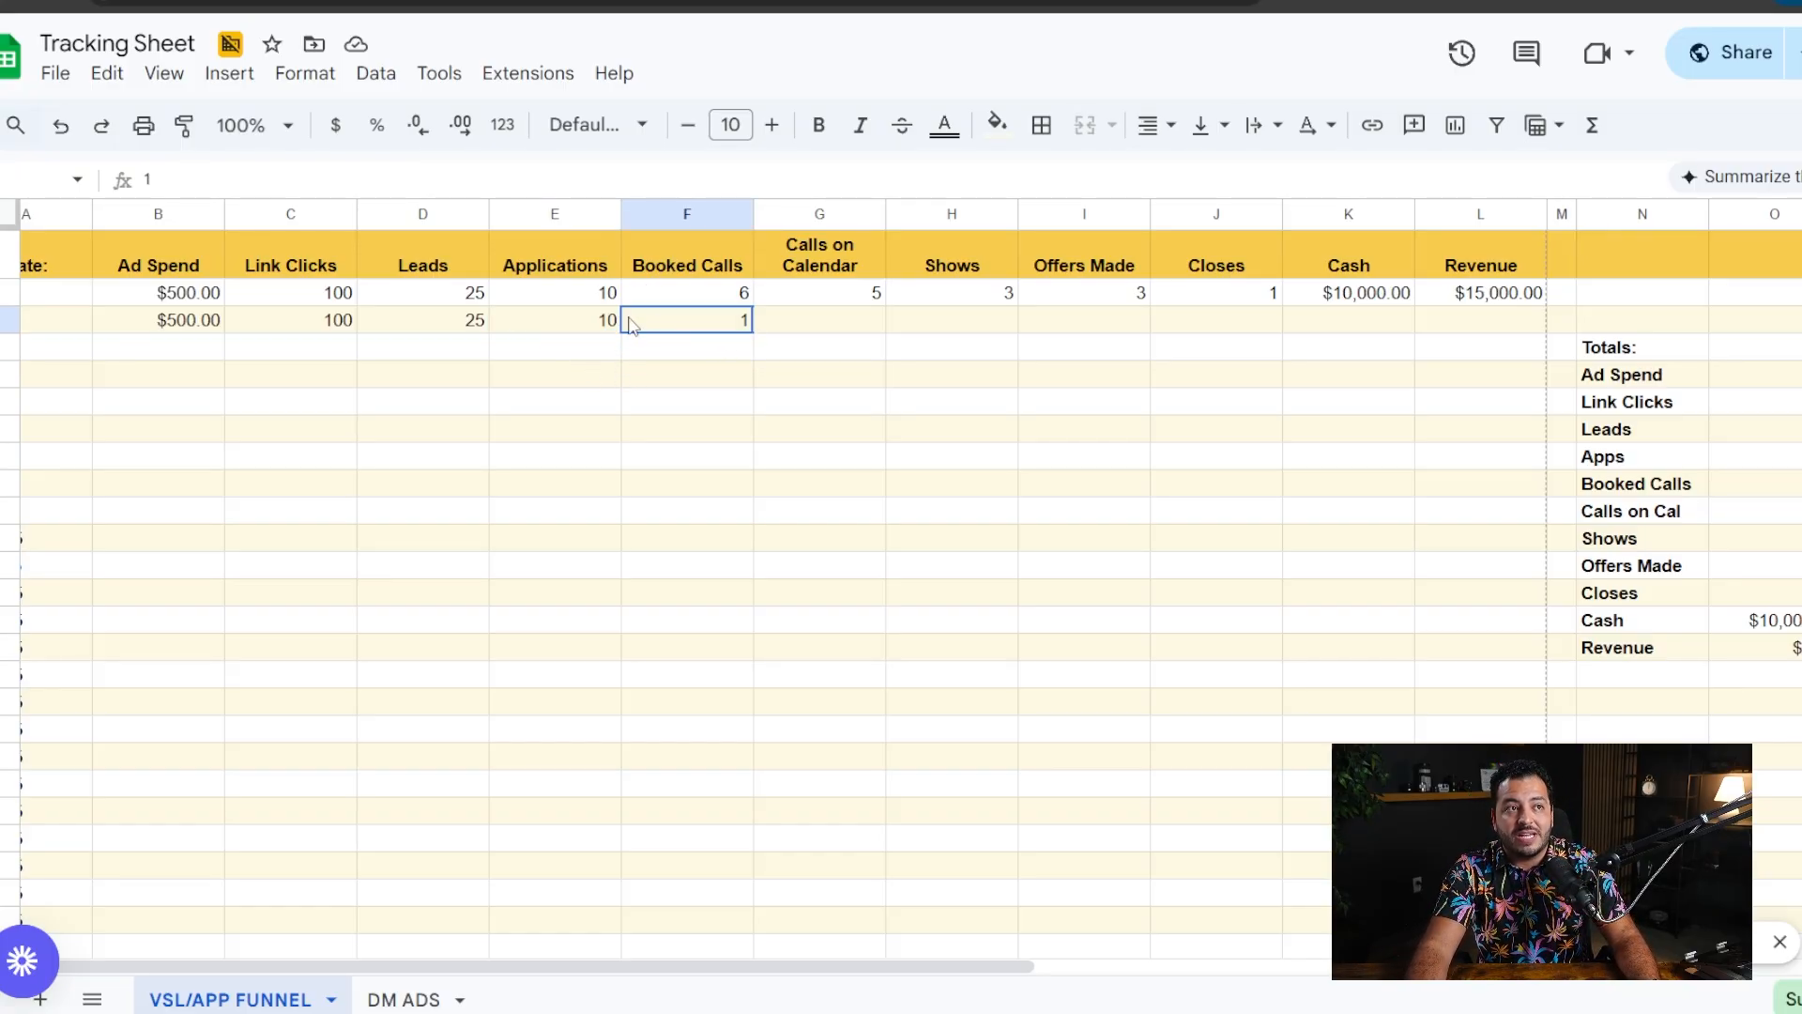
left_click_drag(630, 324, 604, 324)
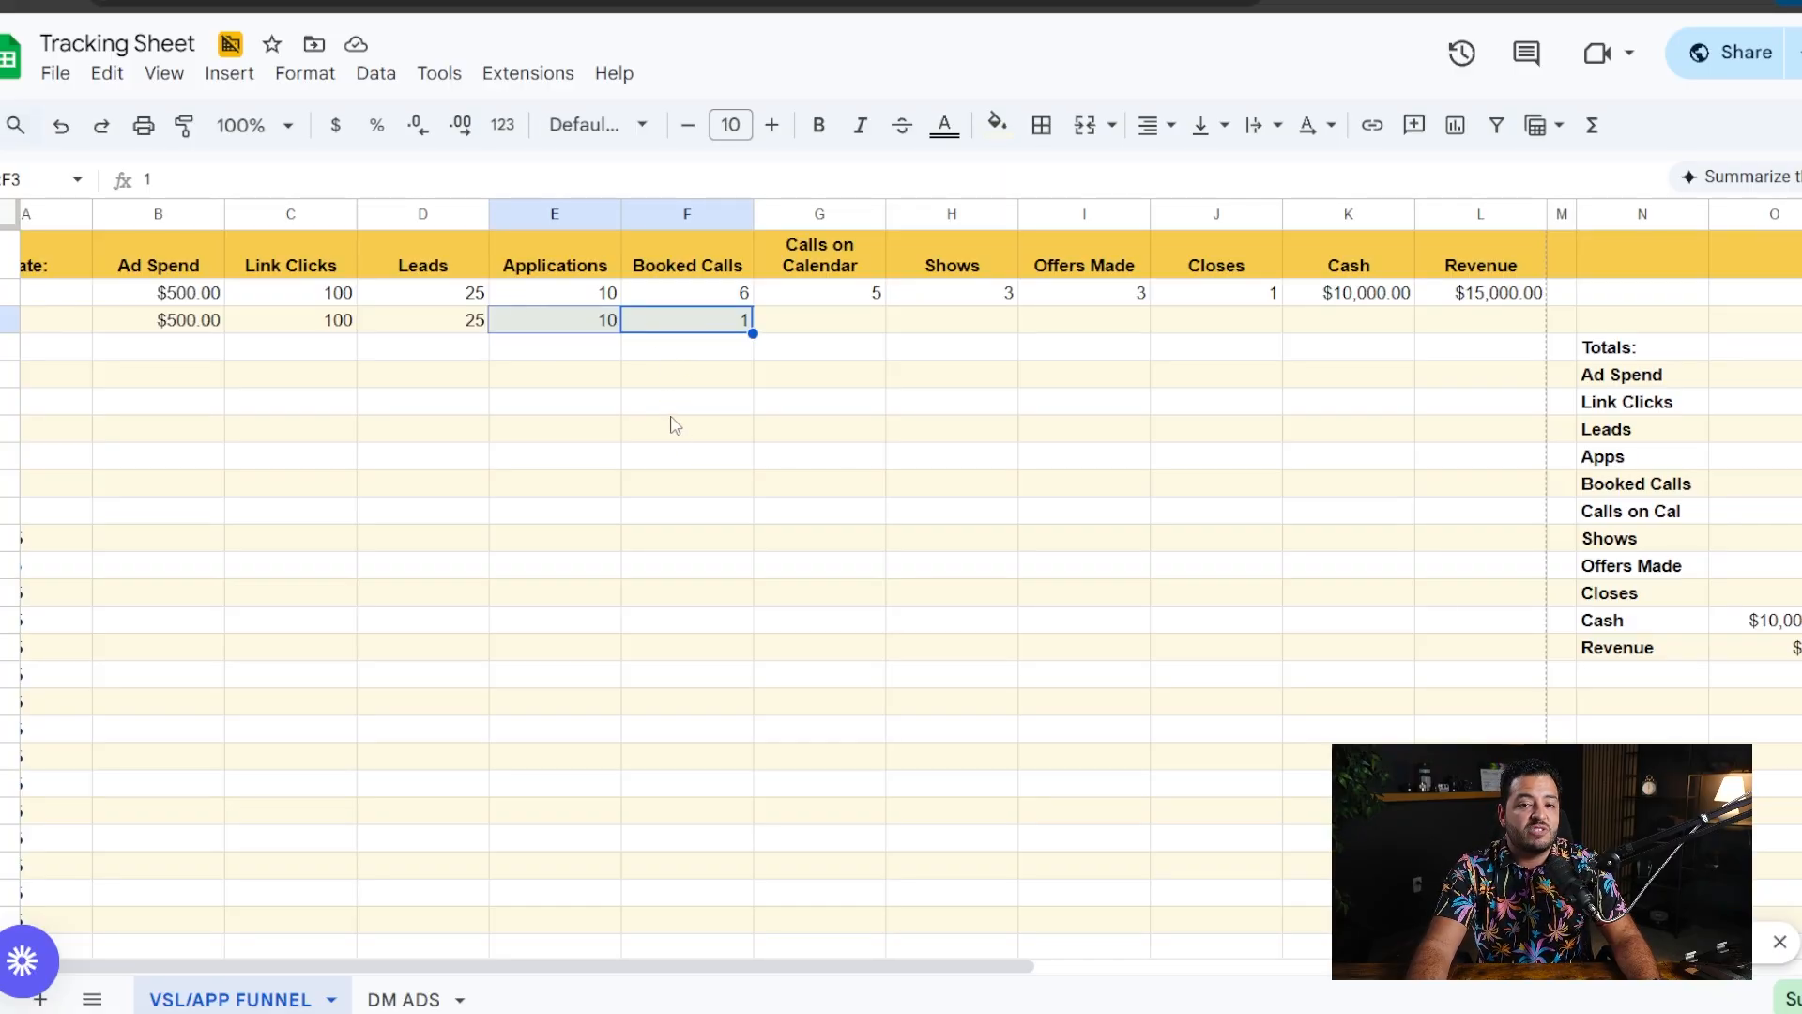
left_click_drag(664, 323, 753, 328)
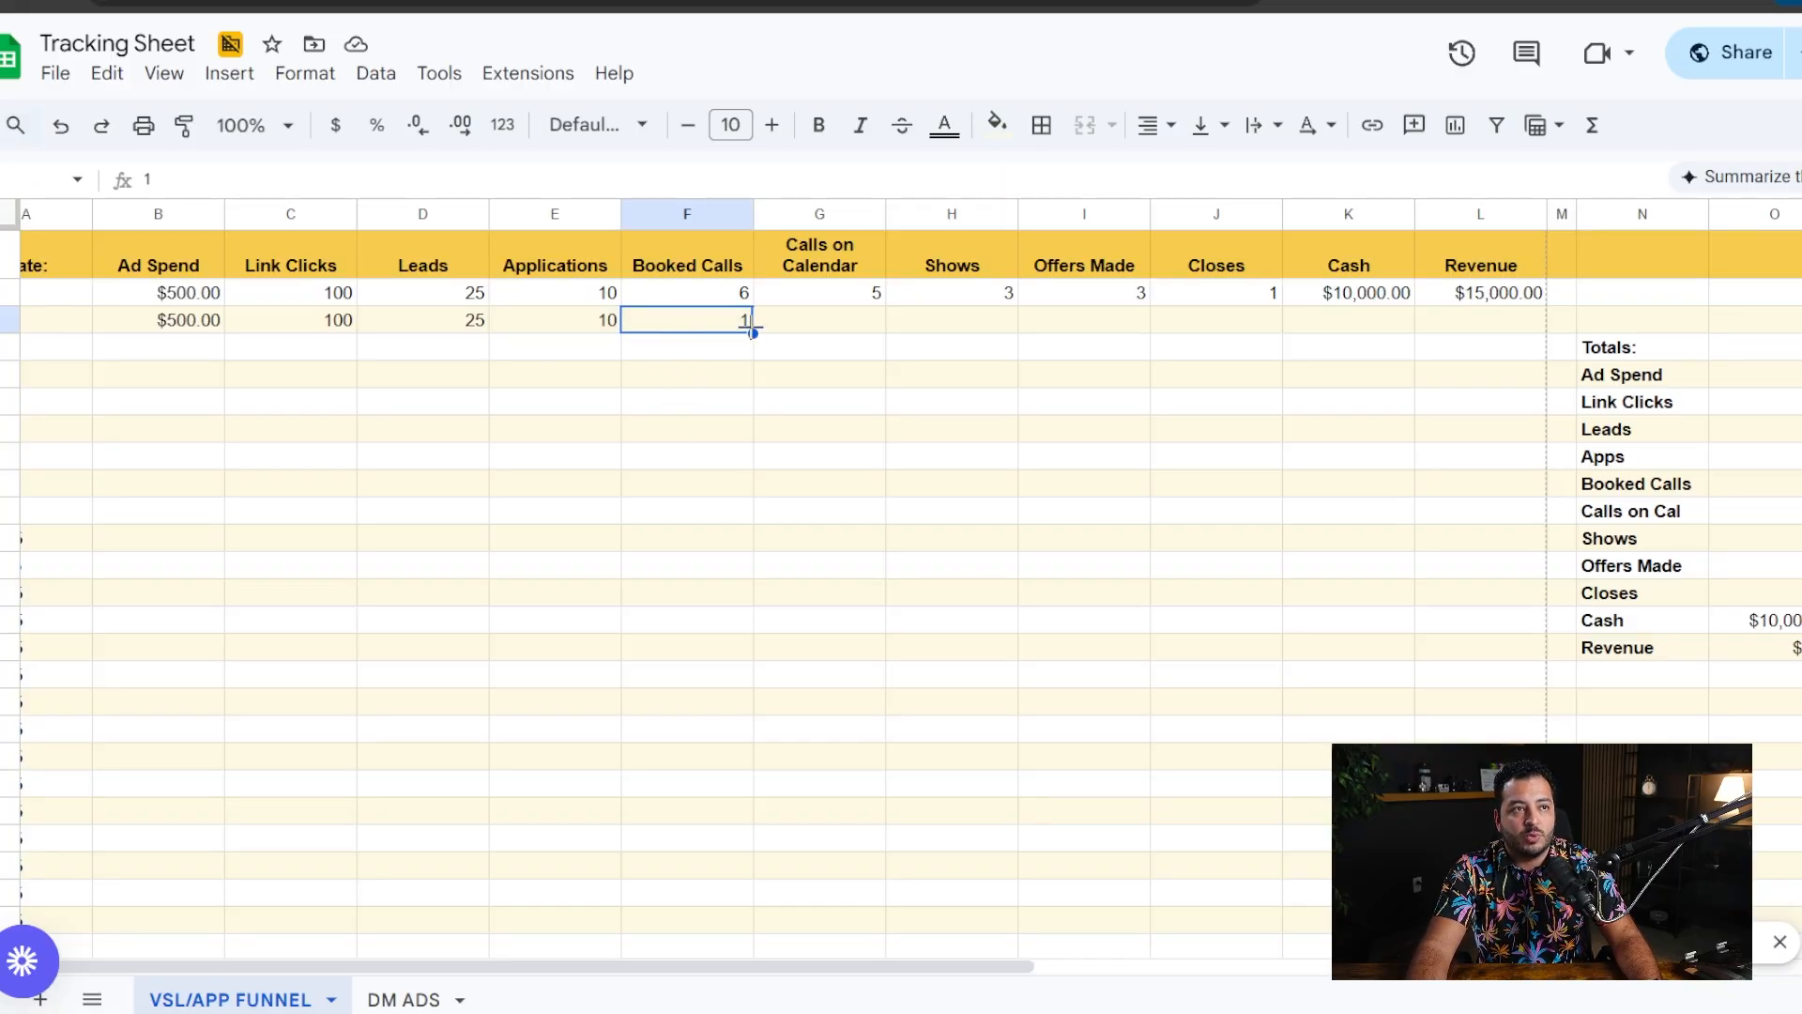
- Change the Booked Calls value in the 1/2/25 row to 6
double_click(726, 321)
type("6")
left_click(769, 379)
left_click(727, 319)
type("6")
left_click(786, 375)
- Enter 5 calls on calendar and 1 show in the 1/2/25 row
left_click(822, 325)
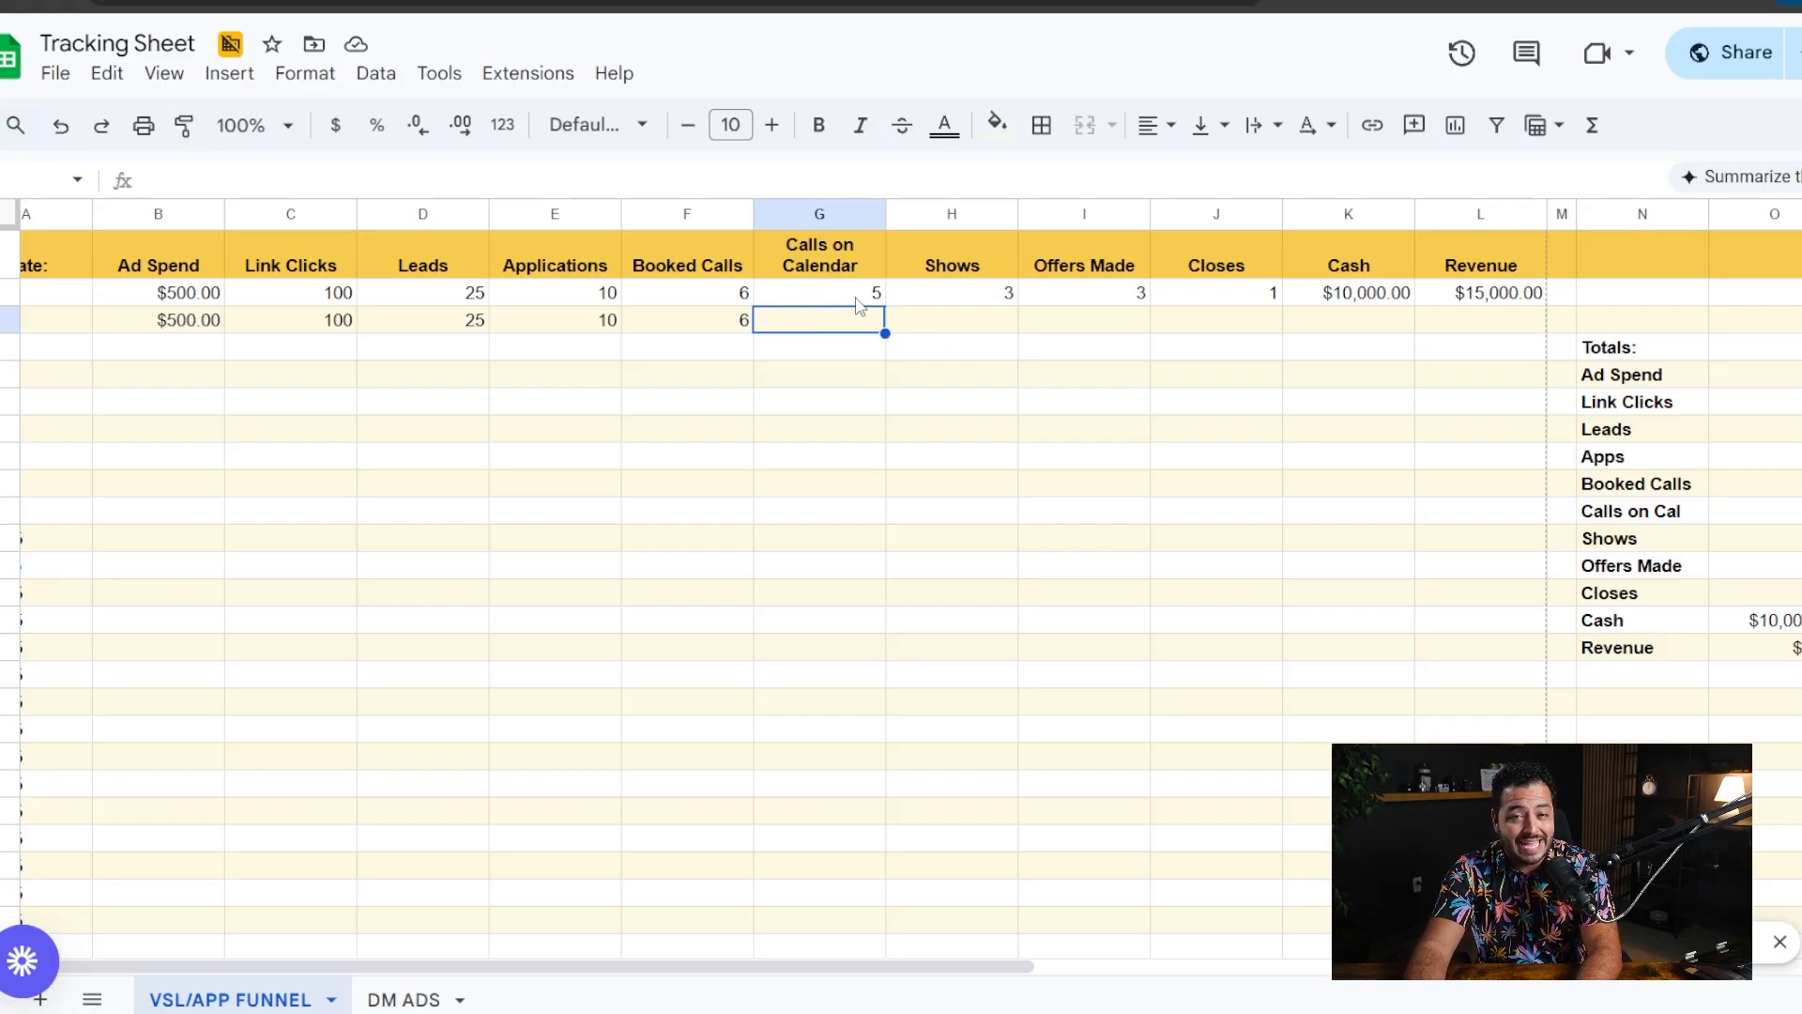
type("5")
key("Tab")
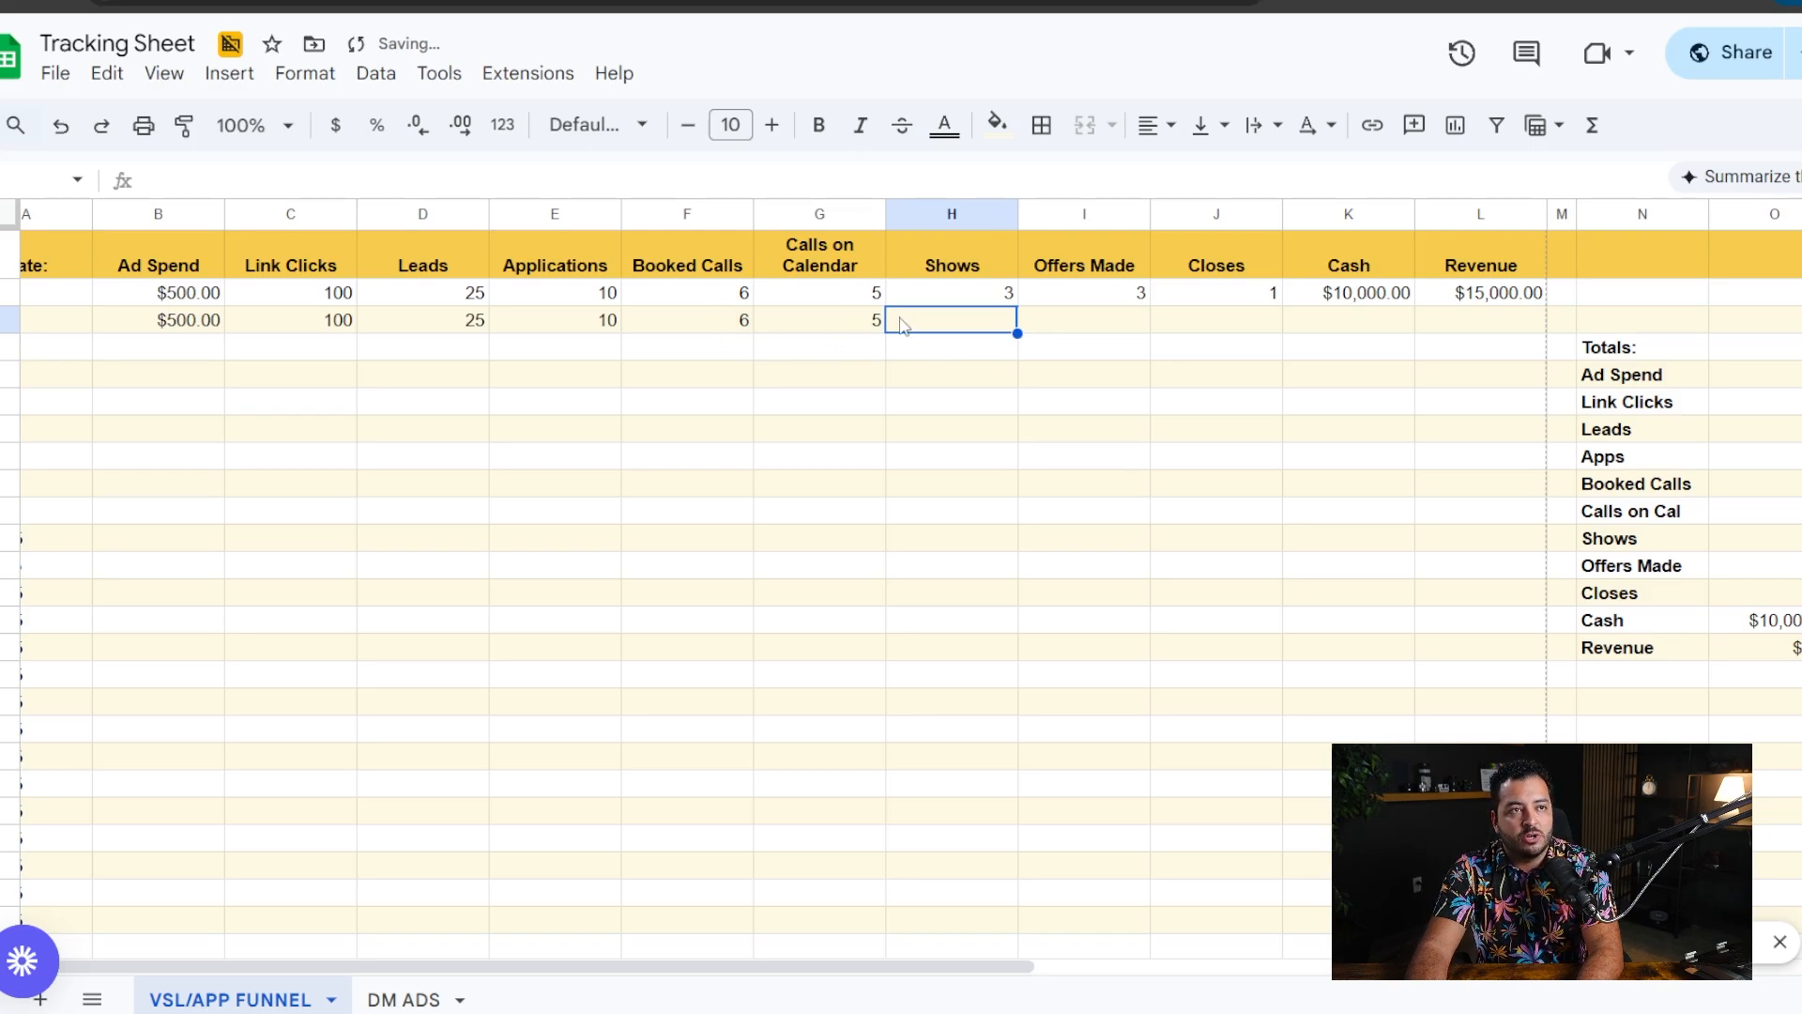
type("1")
left_click(997, 403)
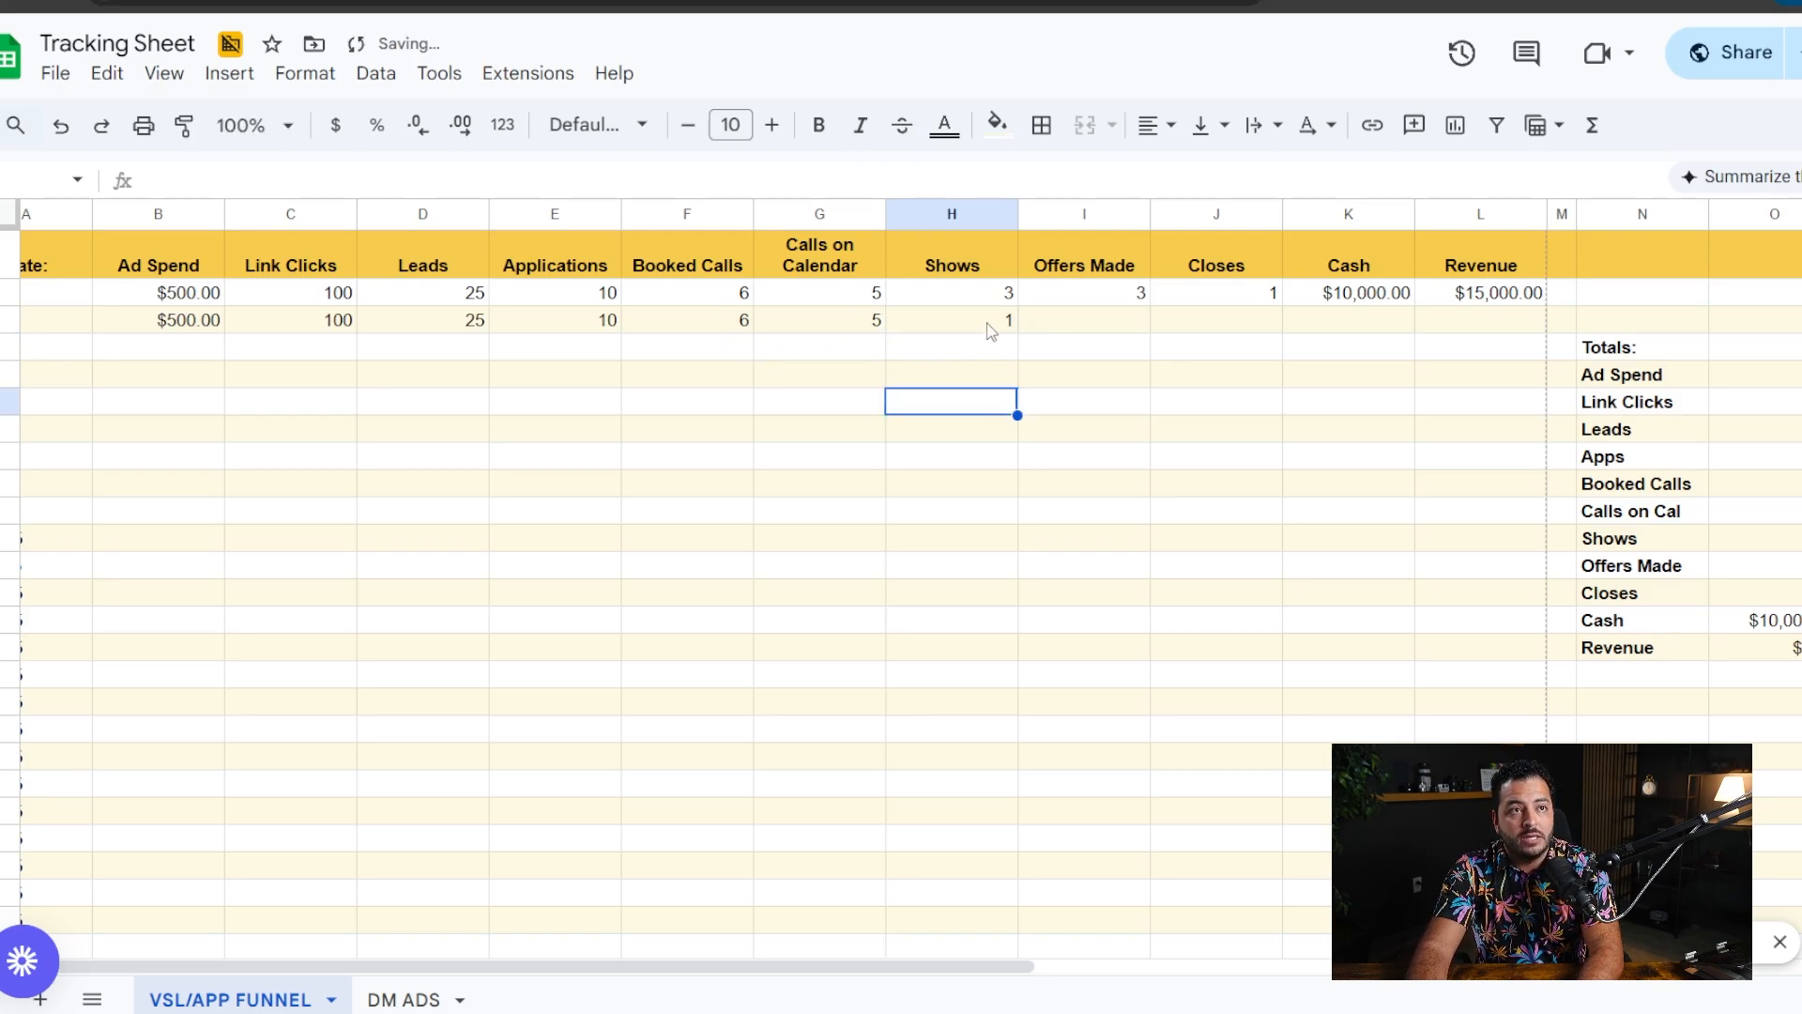
- Compare the booked calls with the shows in the 1/2/25 row to judge the show rate
left_click(995, 324)
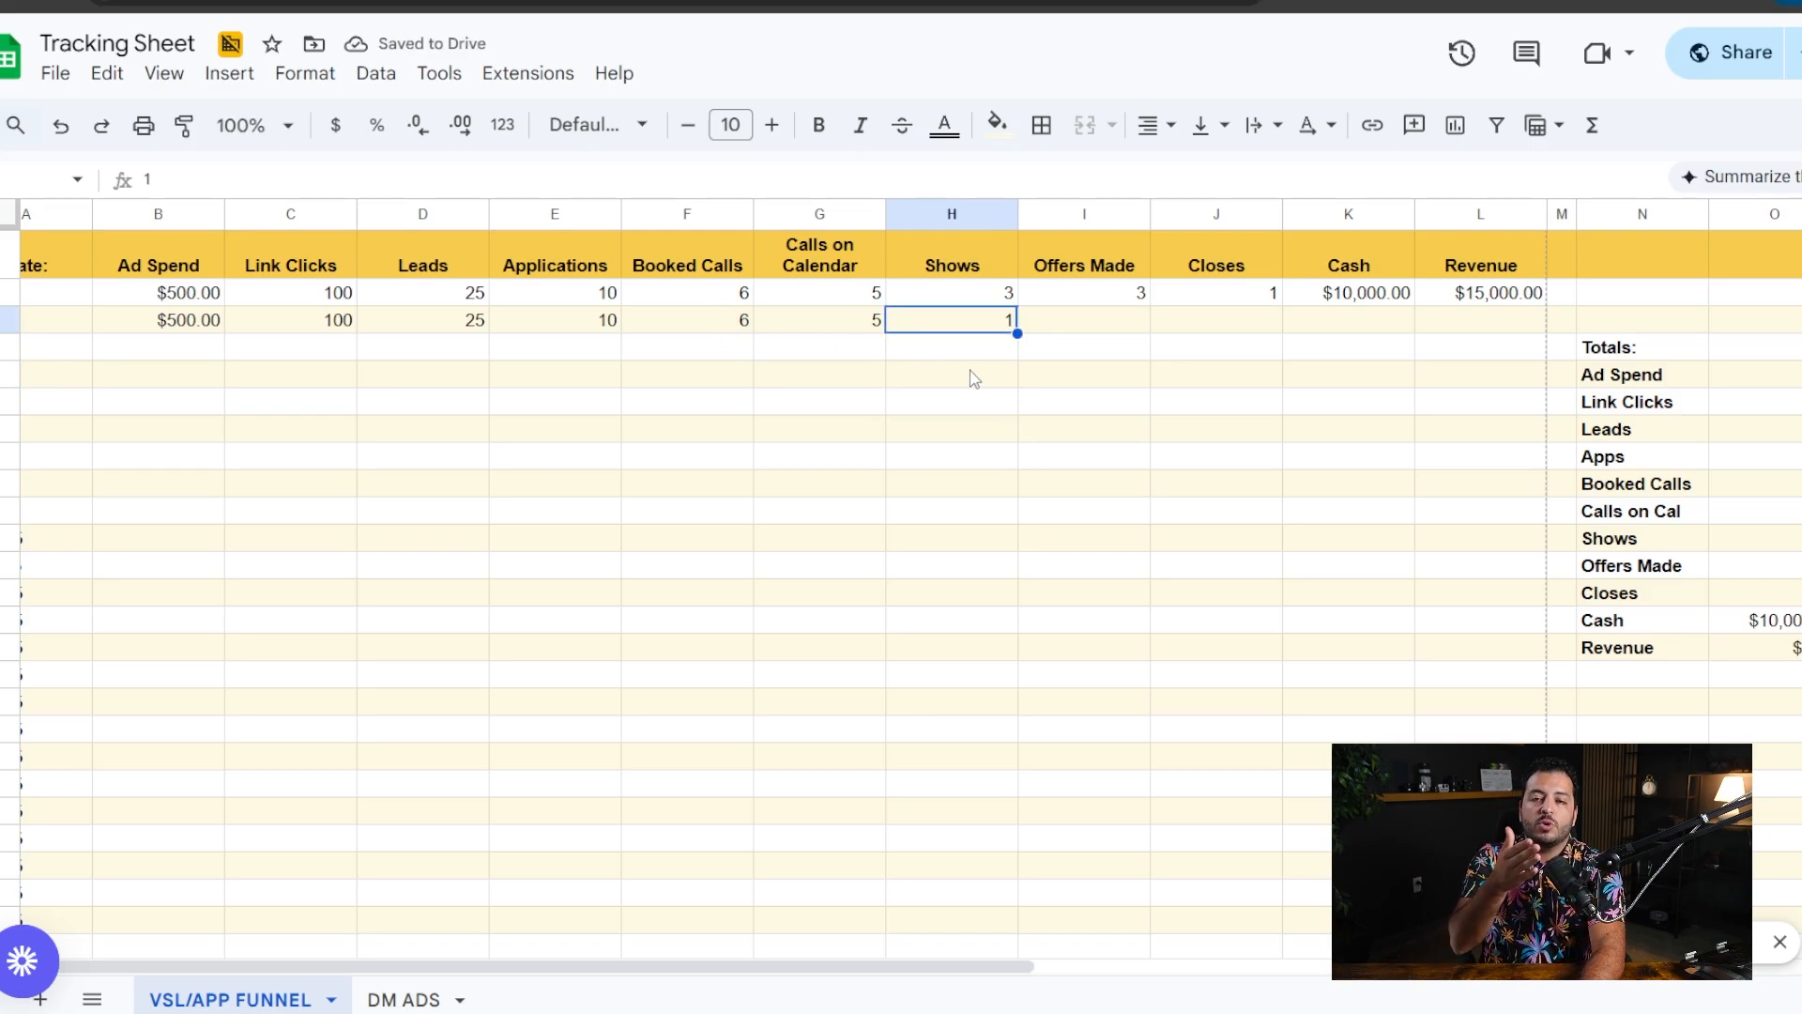
left_click(695, 266)
left_click(929, 270)
left_click(738, 324)
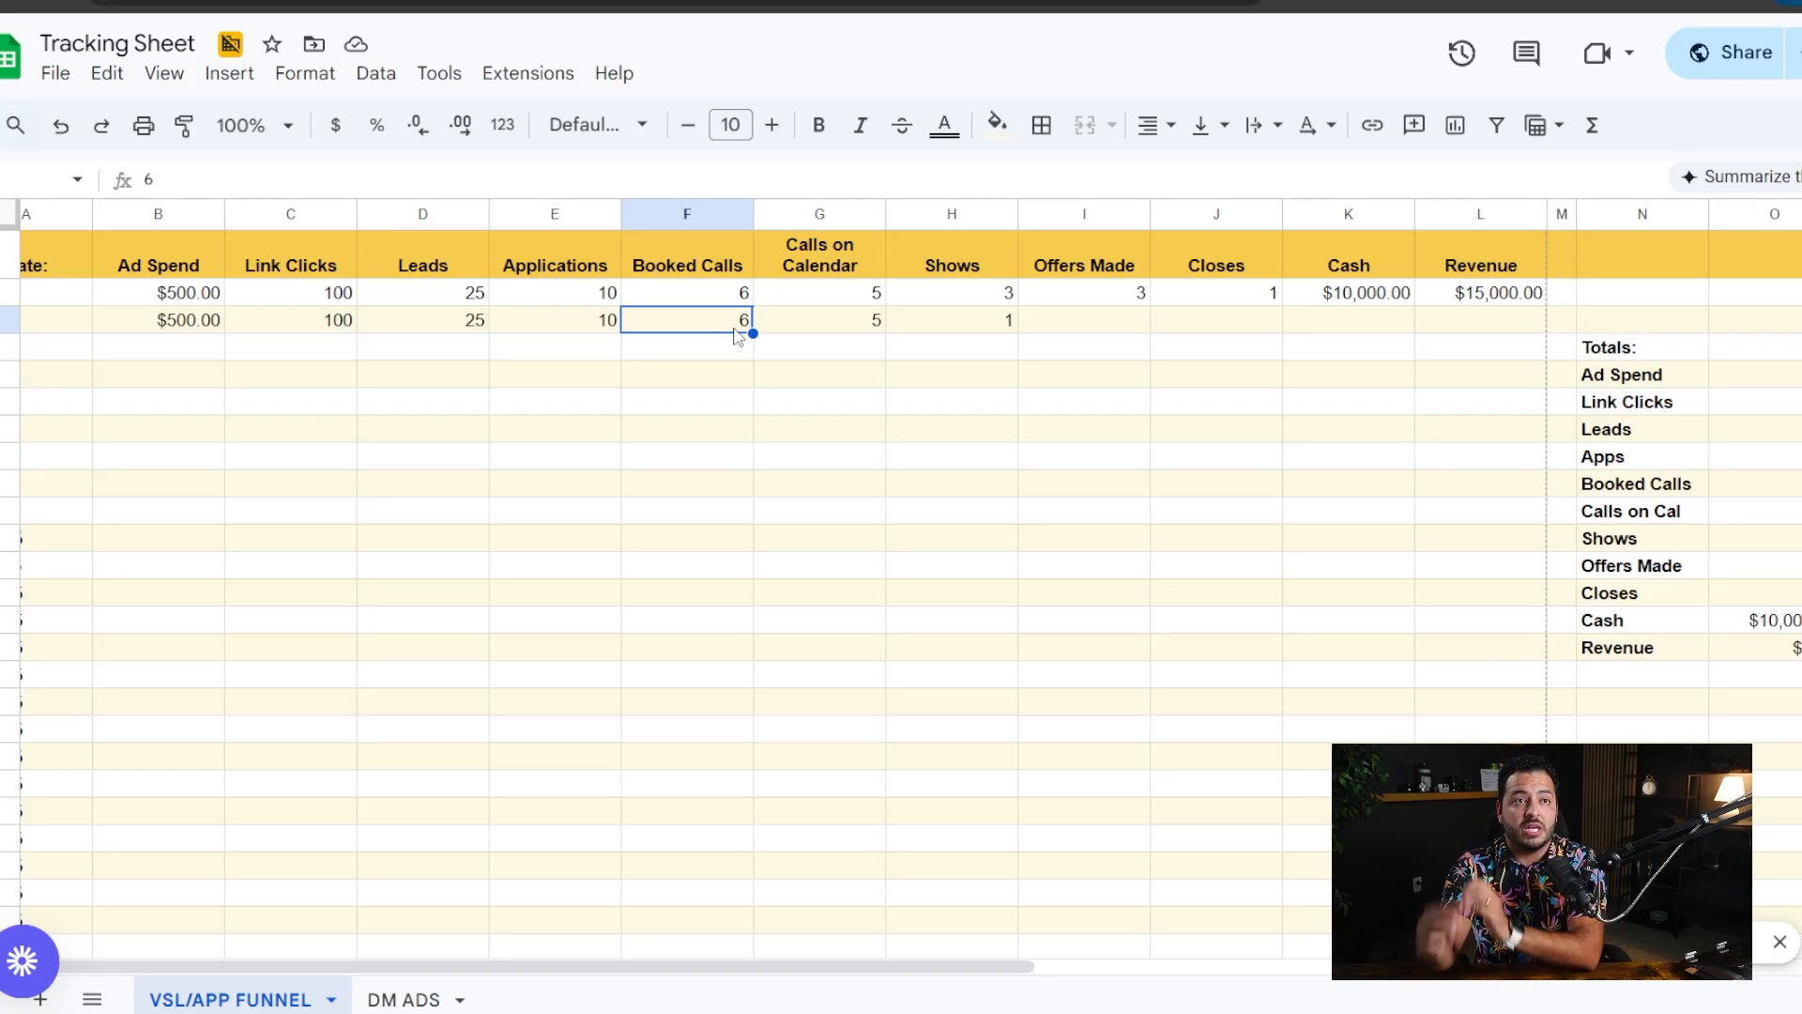
left_click(953, 327)
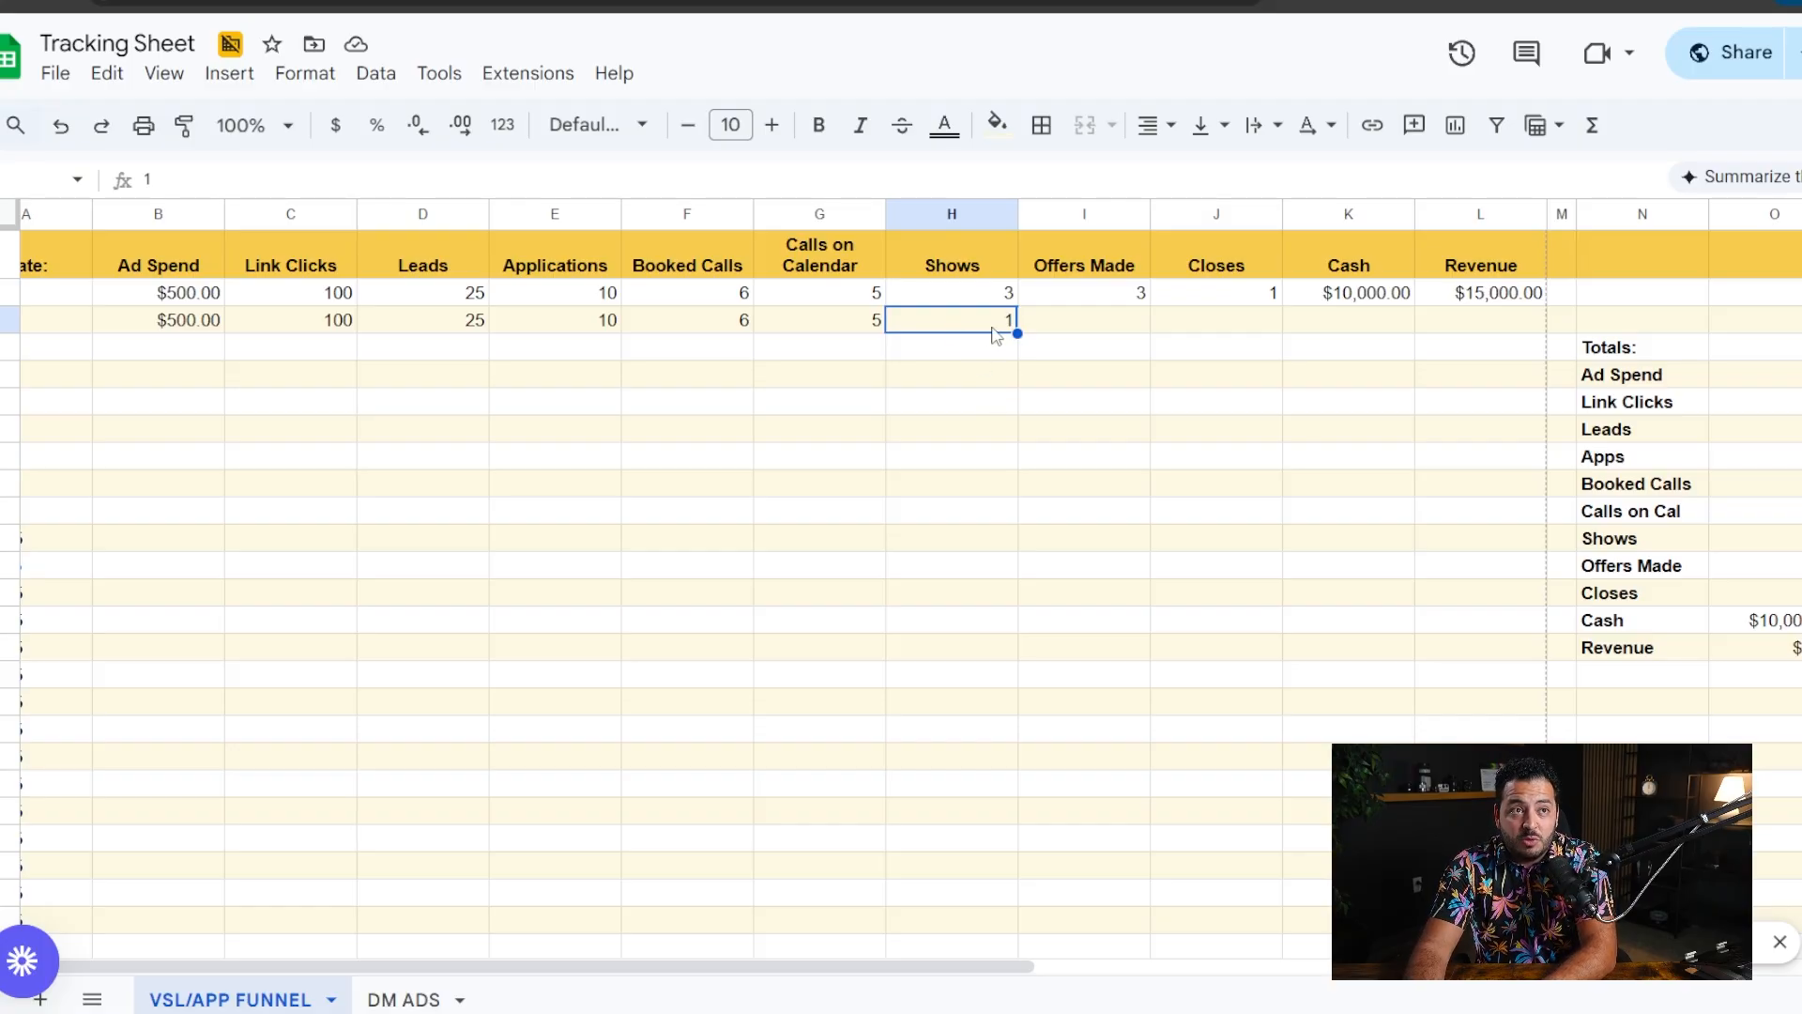
left_click_drag(741, 321, 952, 334)
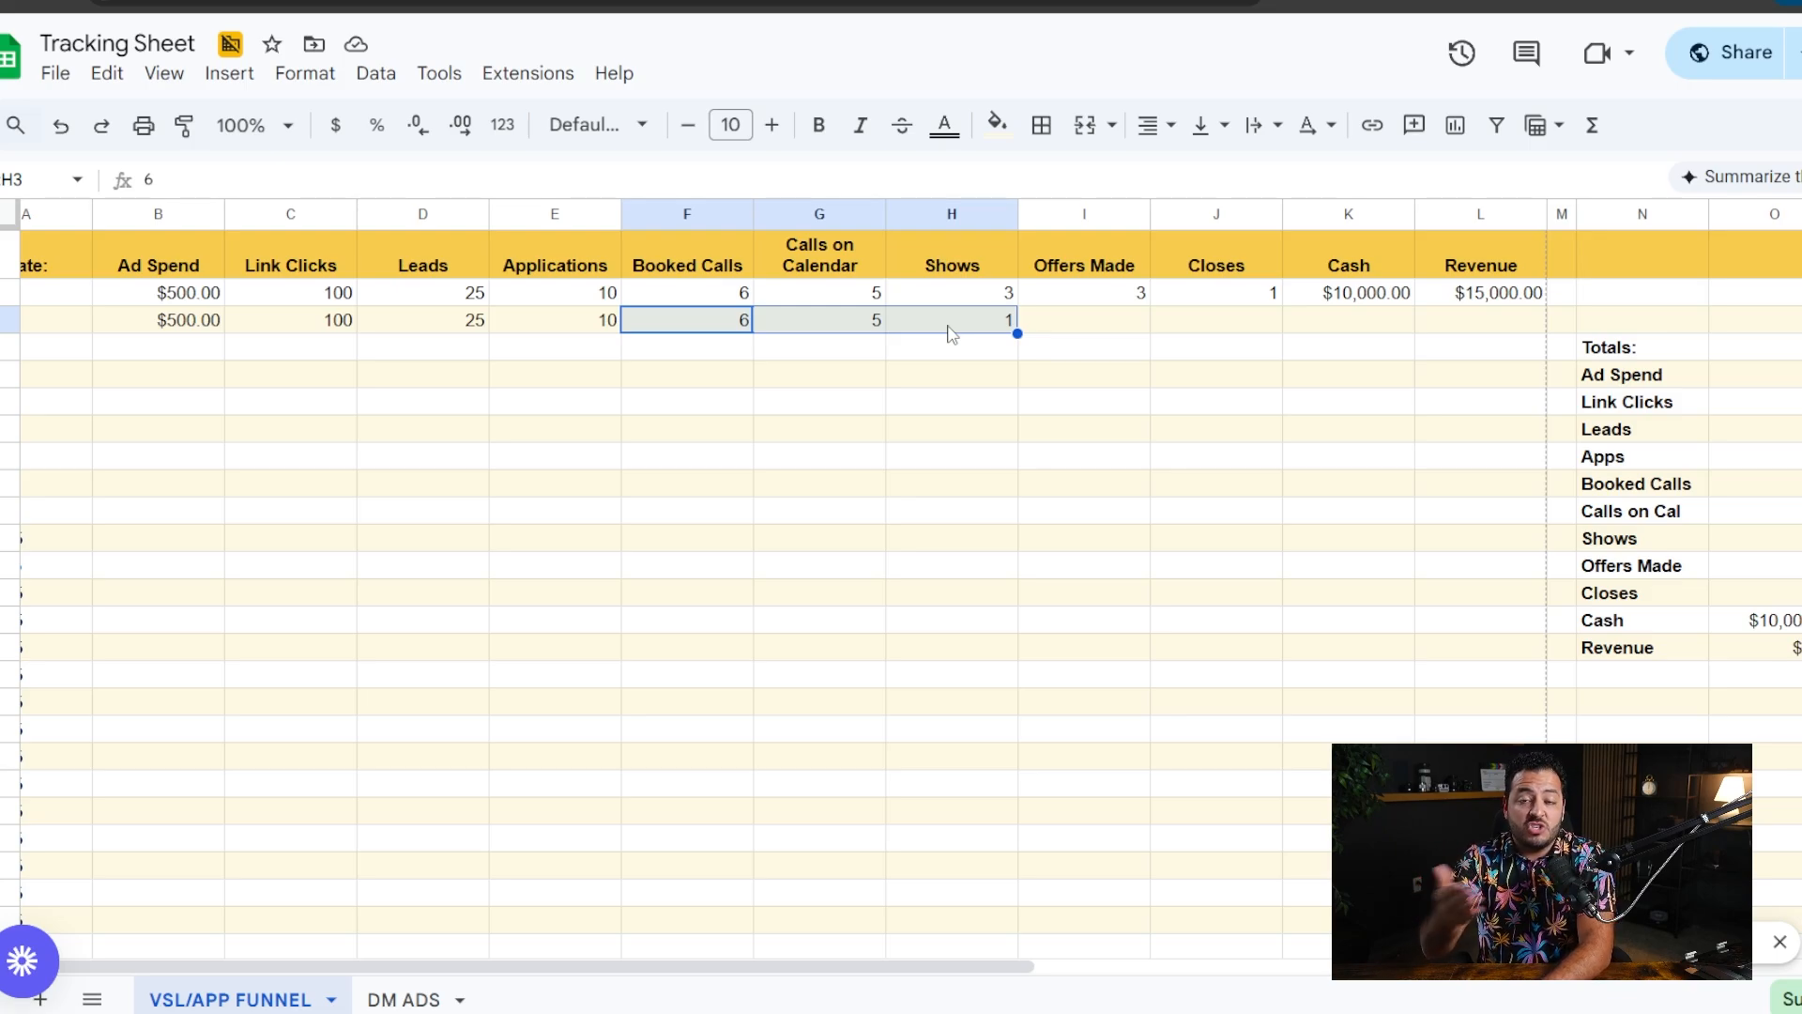
left_click(912, 380)
left_click_drag(956, 326, 699, 325)
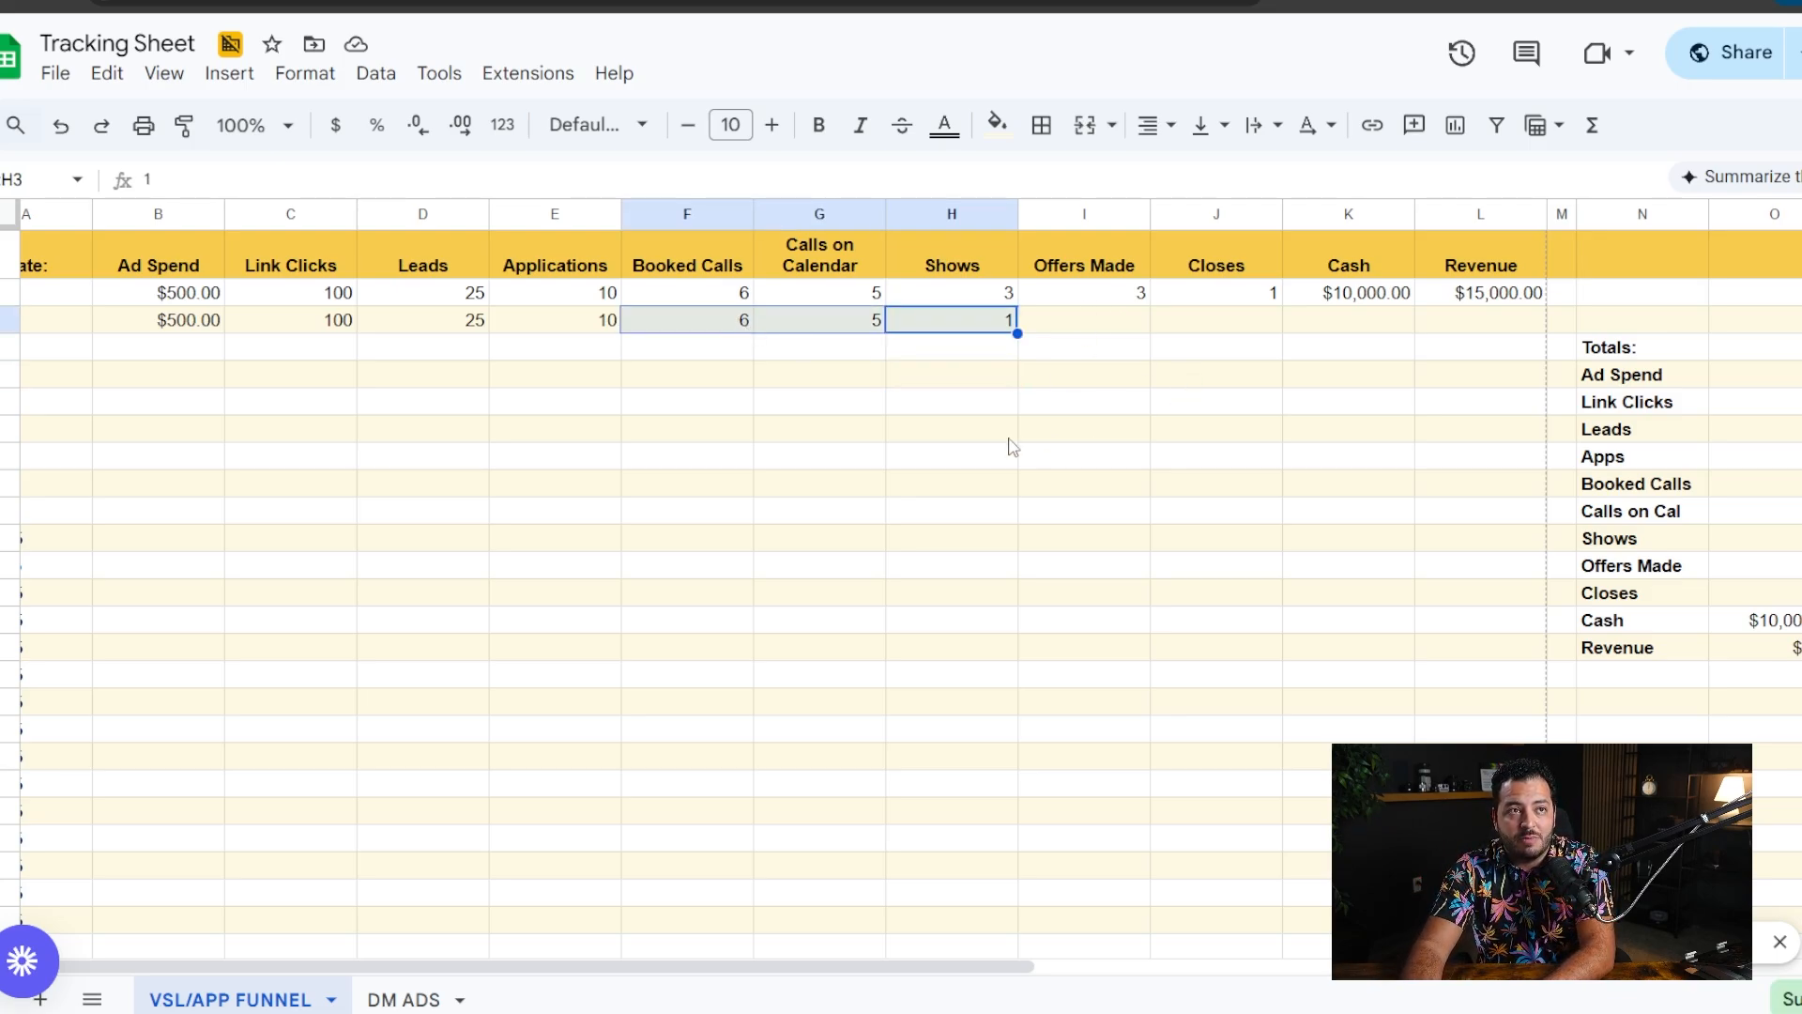
- Change the Shows value in the 1/2/25 row to 5 and check it against the booked calls
double_click(983, 329)
key("BackSpace")
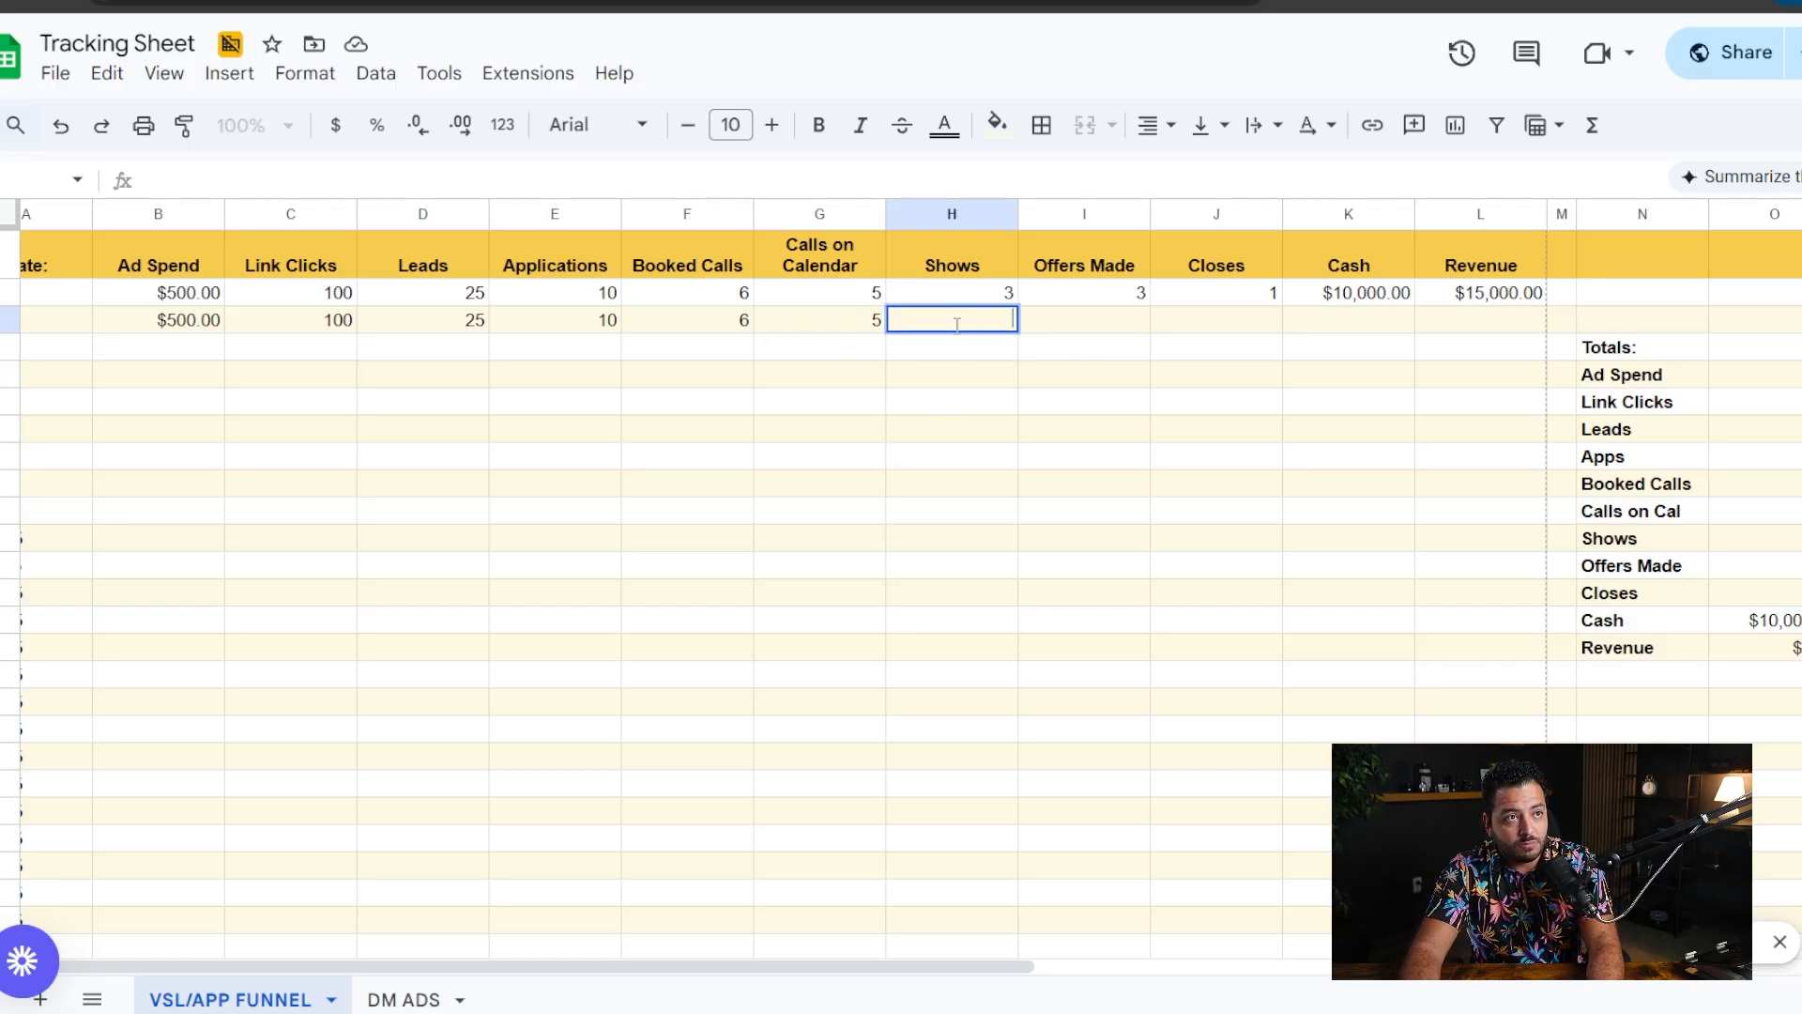
type("5")
left_click(997, 375)
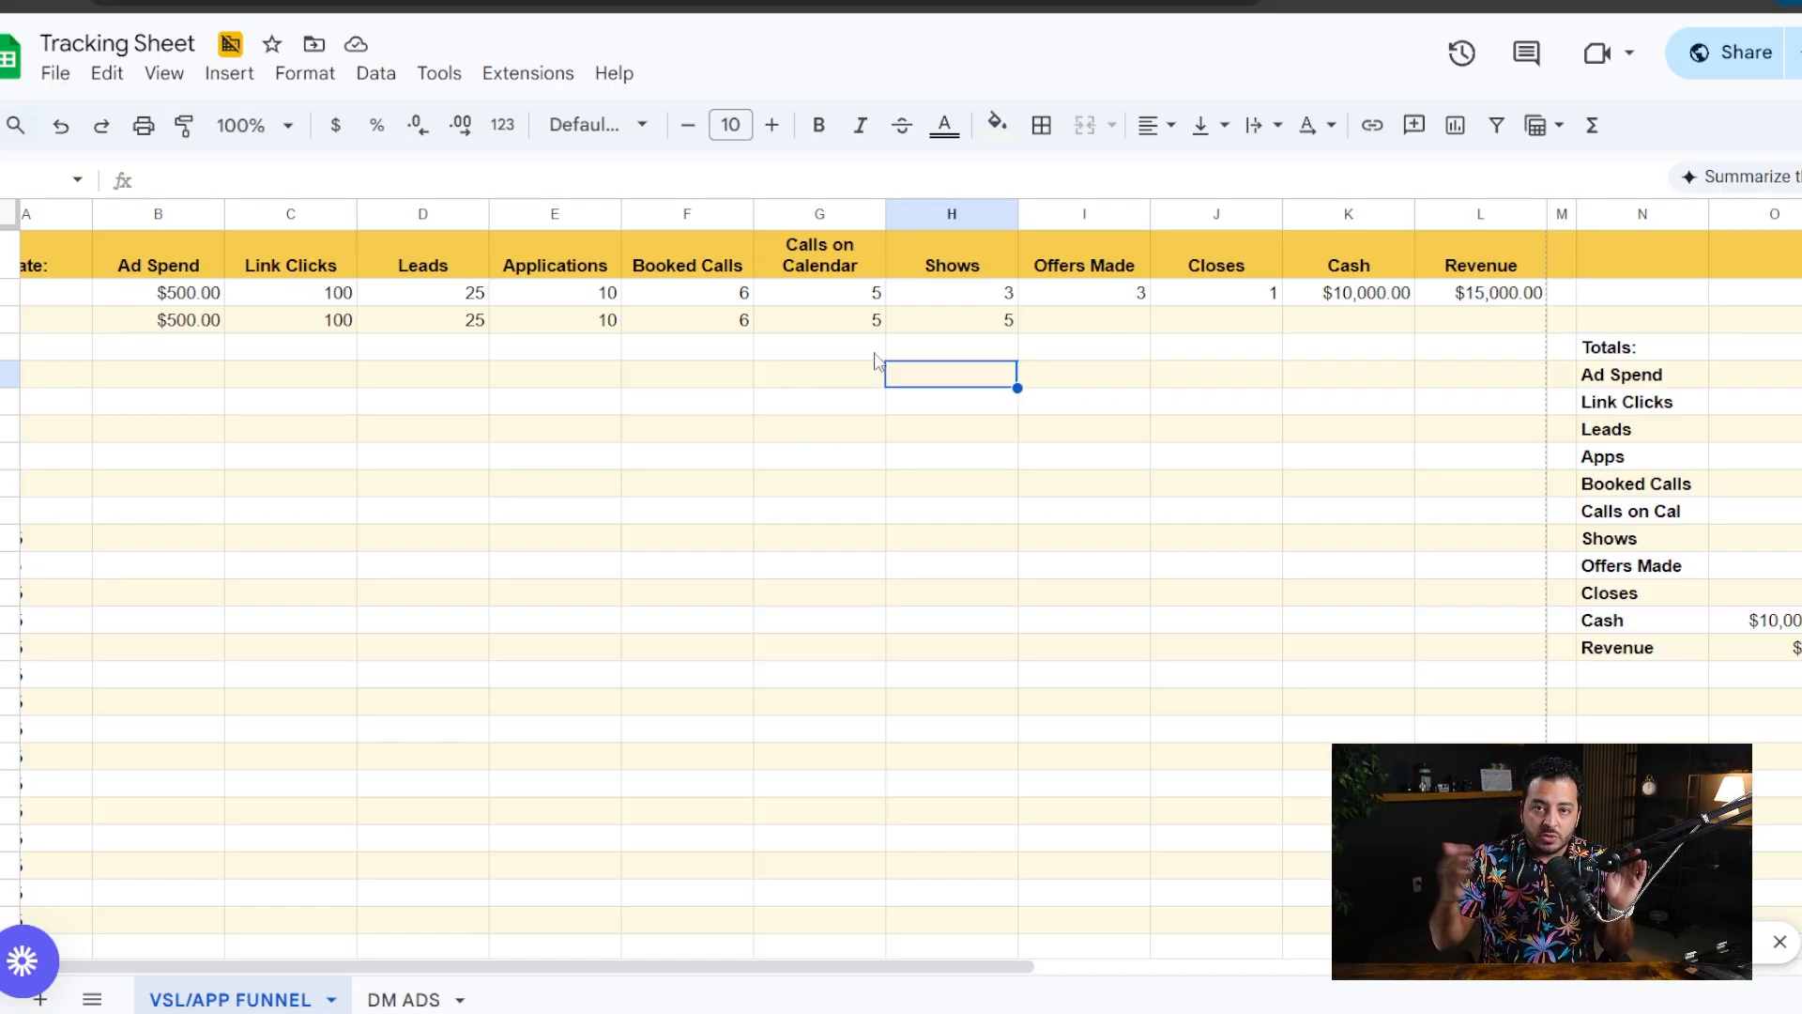
left_click(719, 322)
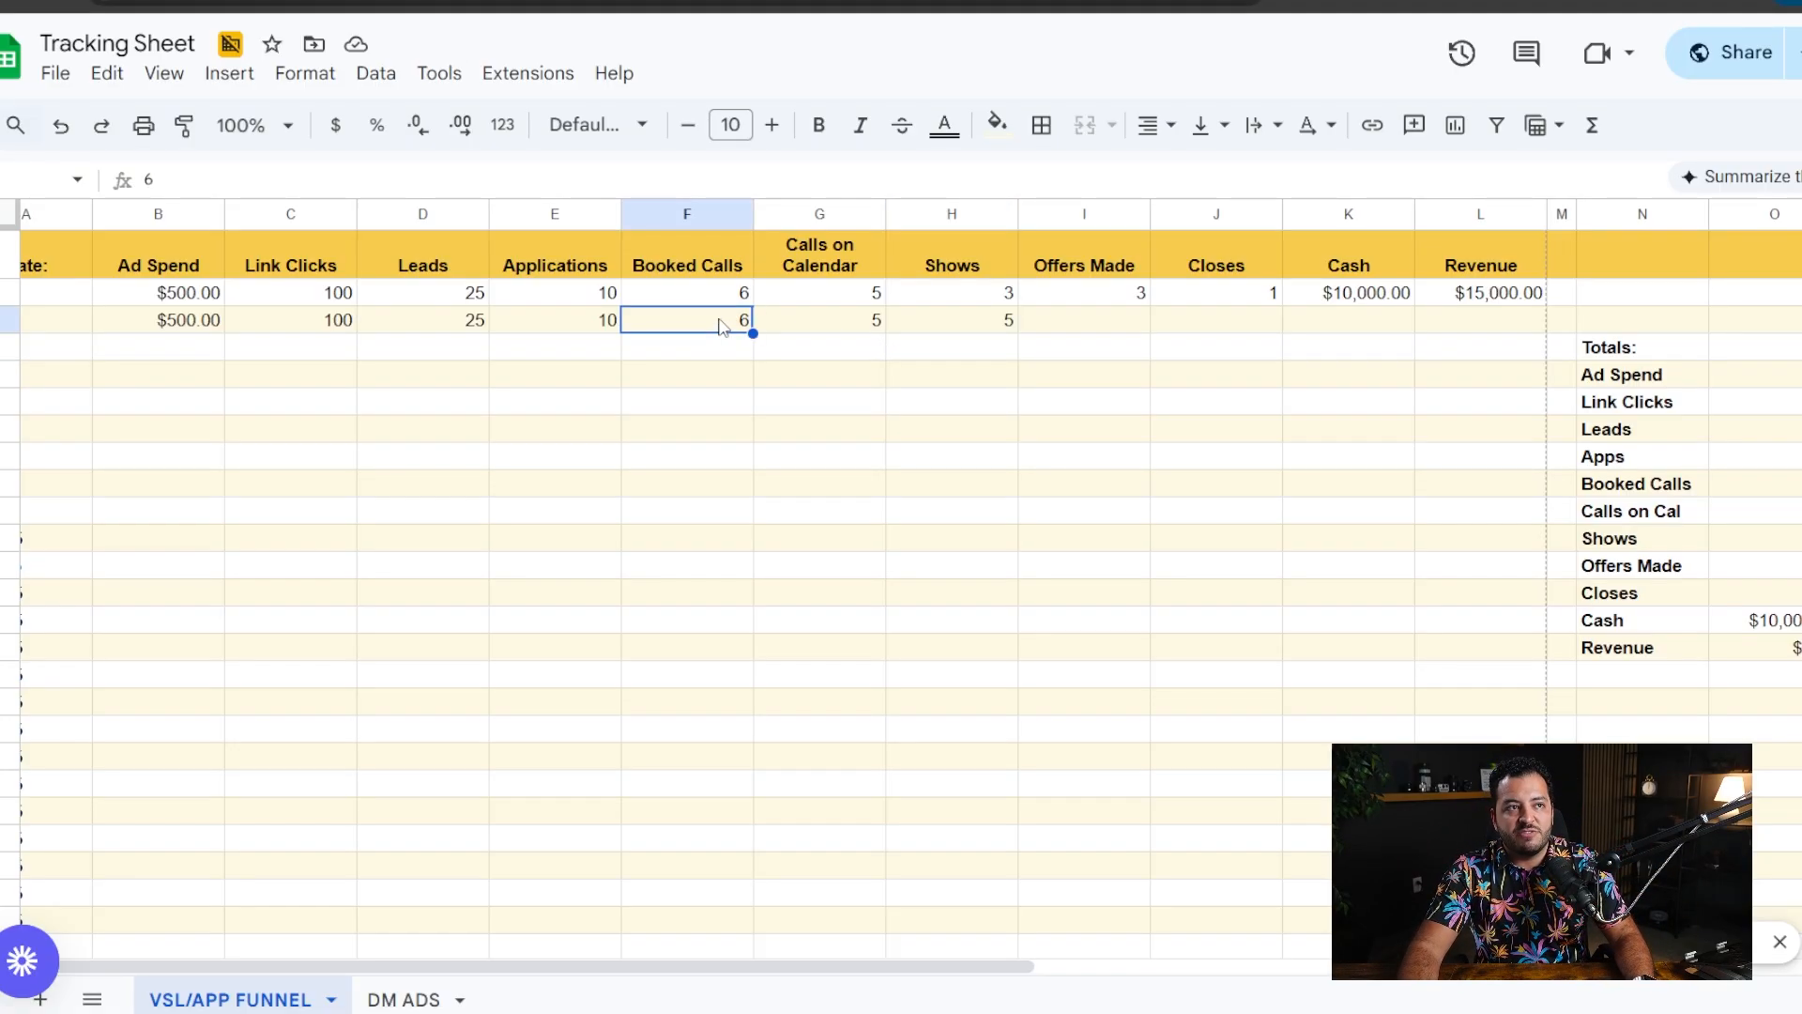
left_click(986, 326)
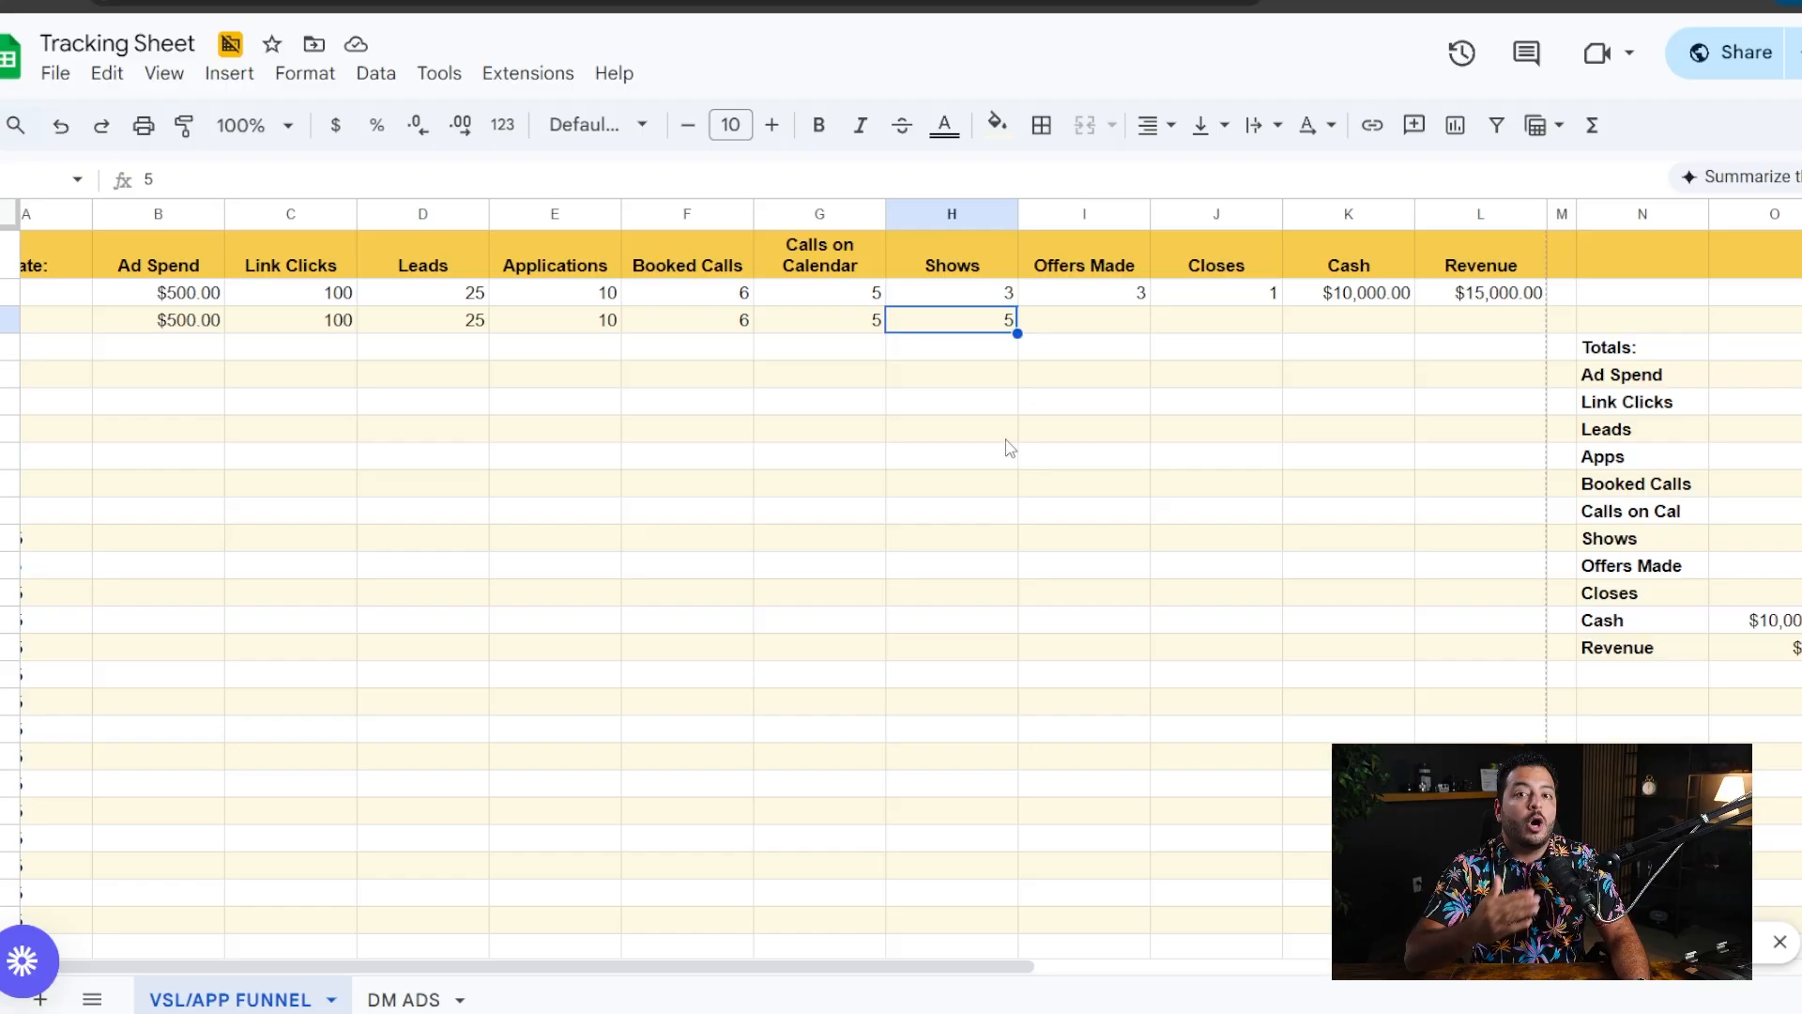
- Record 1 offer made in the 1/2/25 row and compare it with the shows
left_click(1091, 328)
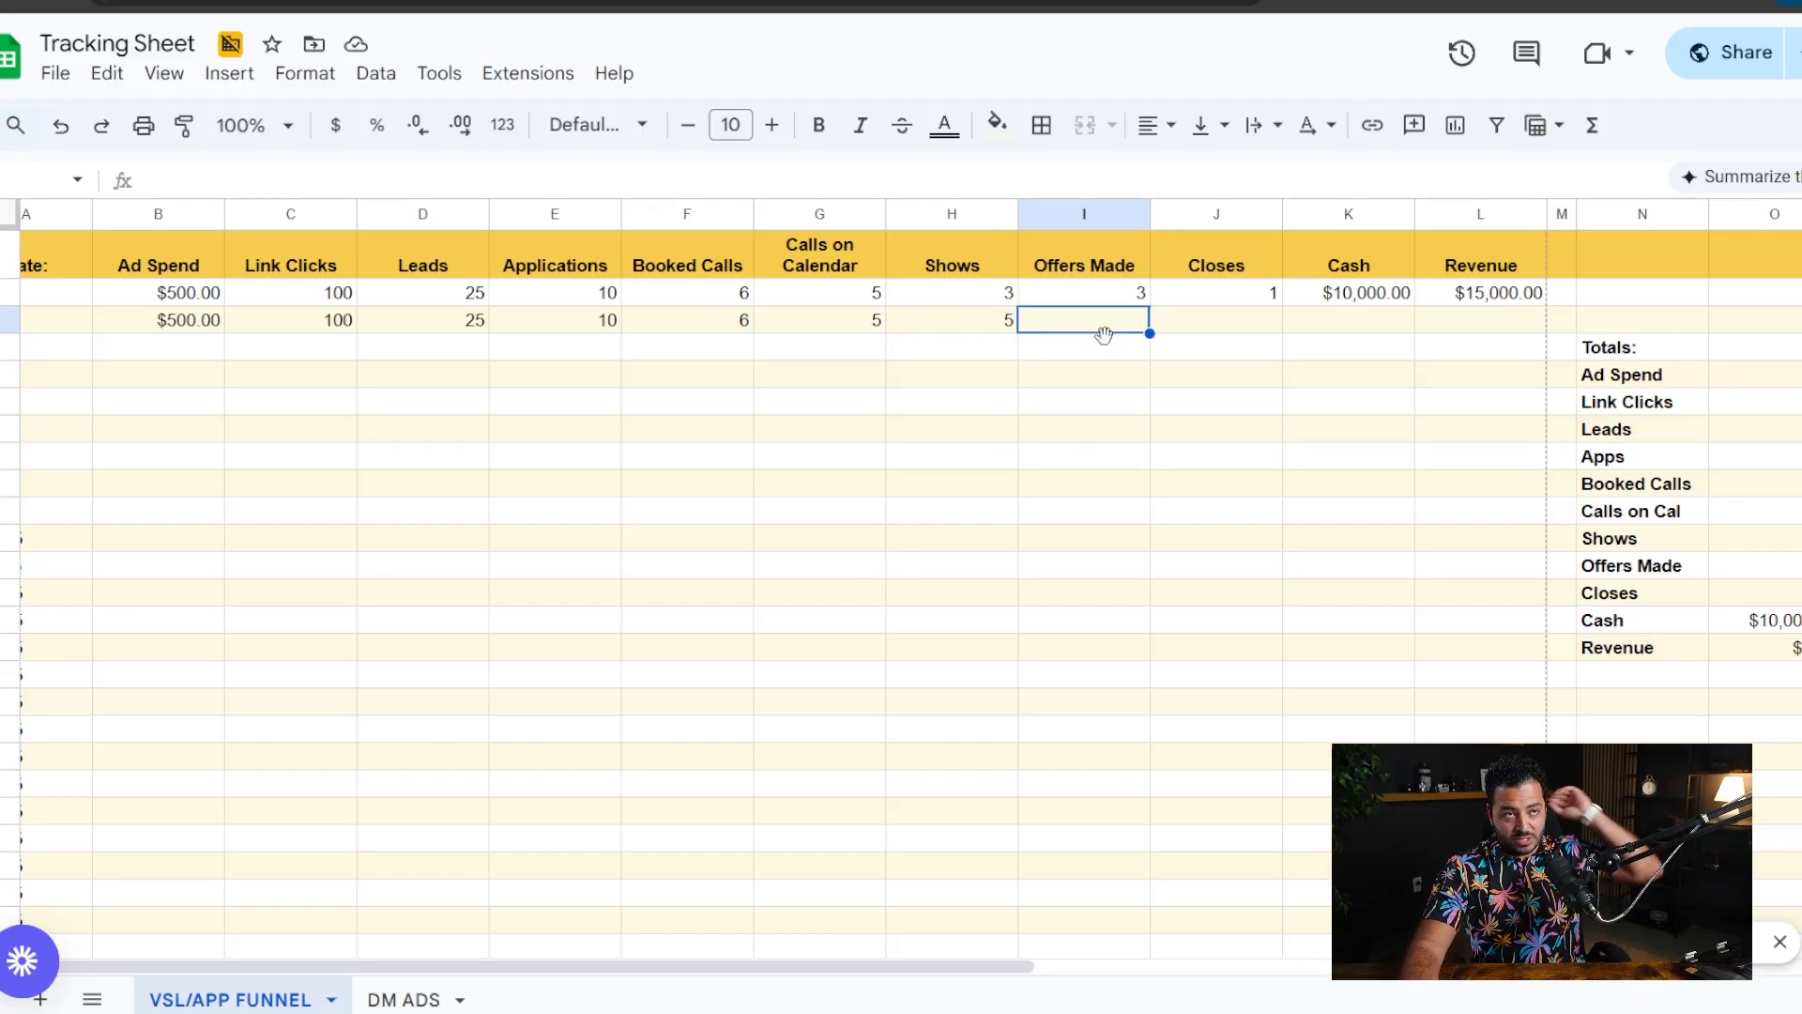
type("1")
left_click(1173, 374)
left_click_drag(1079, 322, 995, 324)
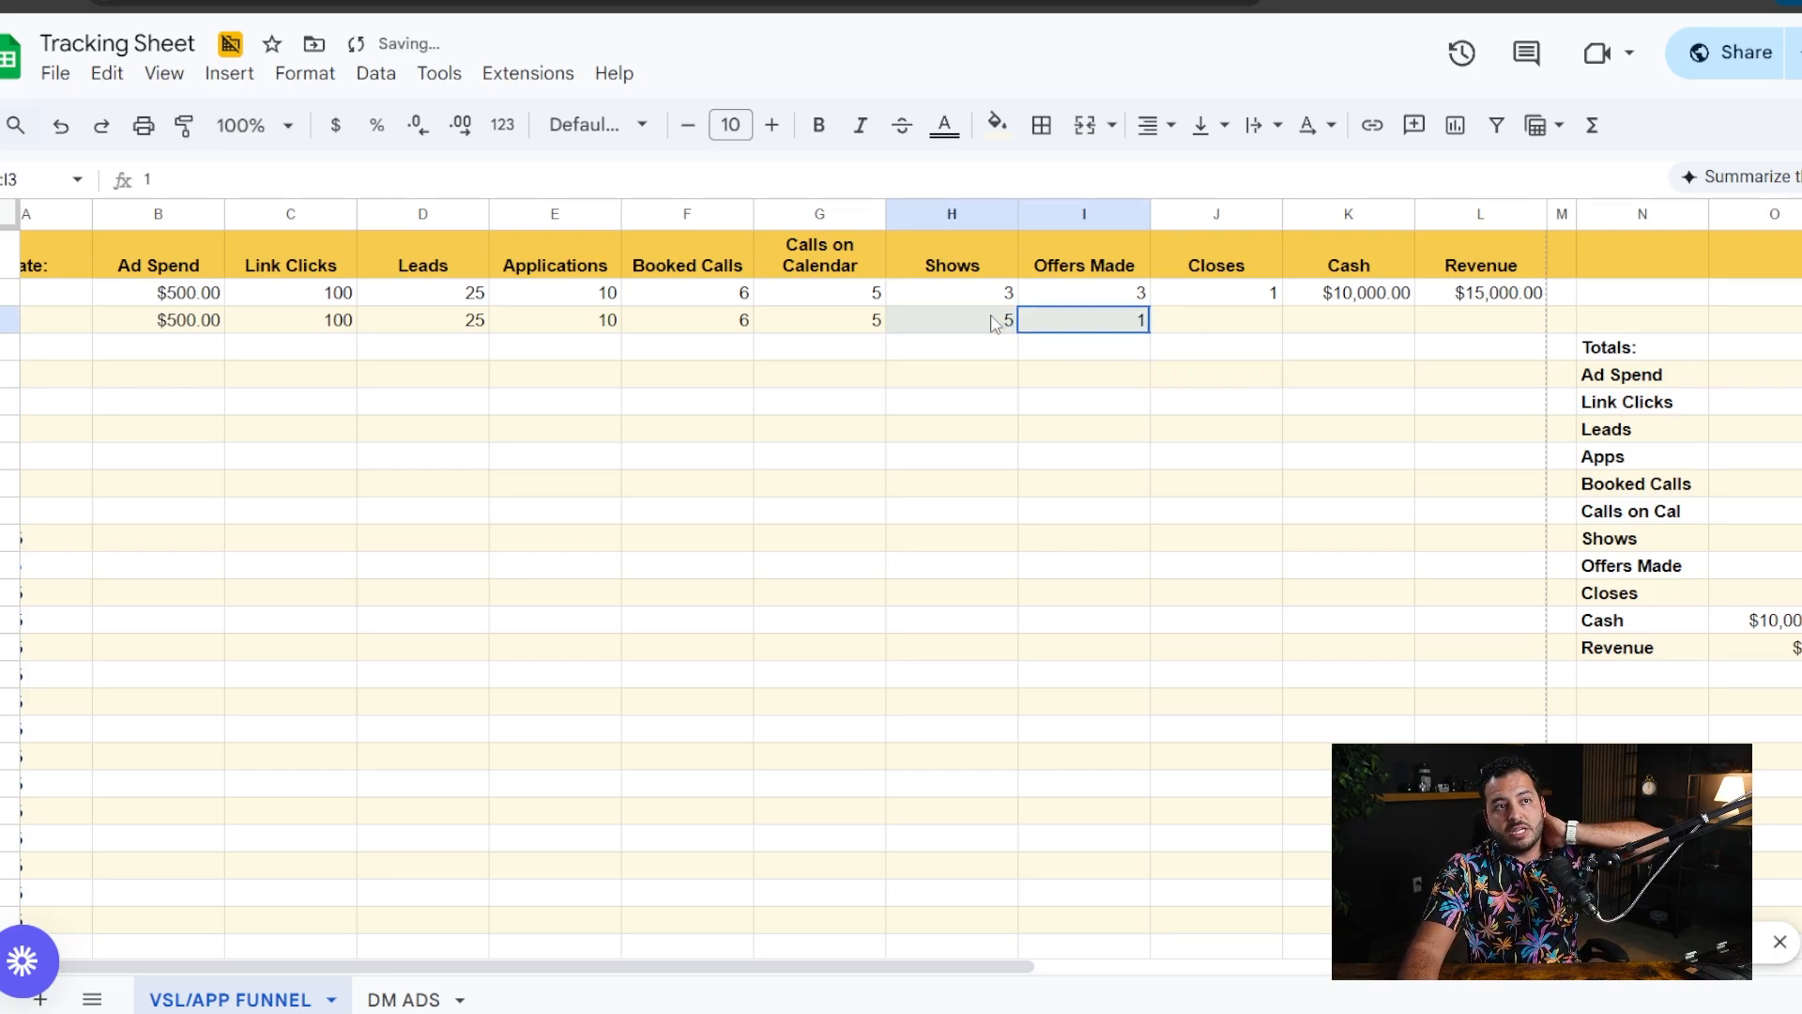
left_click(993, 324)
left_click(1122, 322)
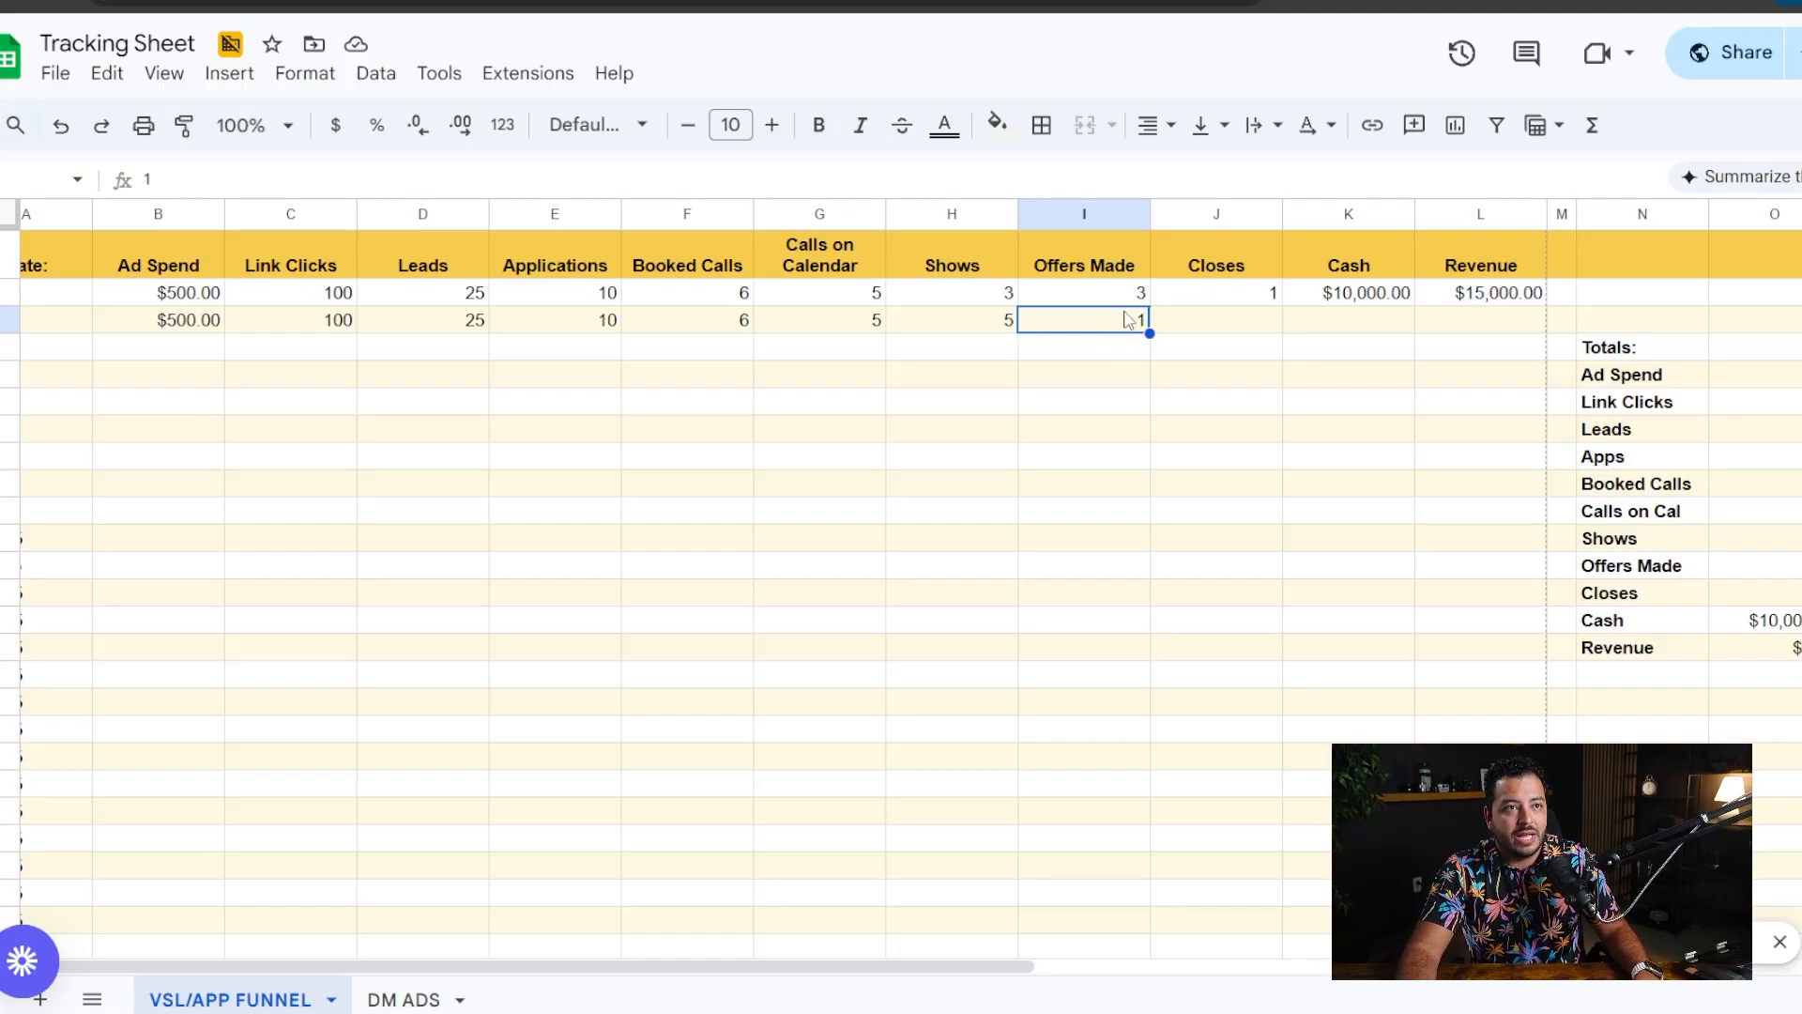
left_click_drag(155, 299, 250, 415)
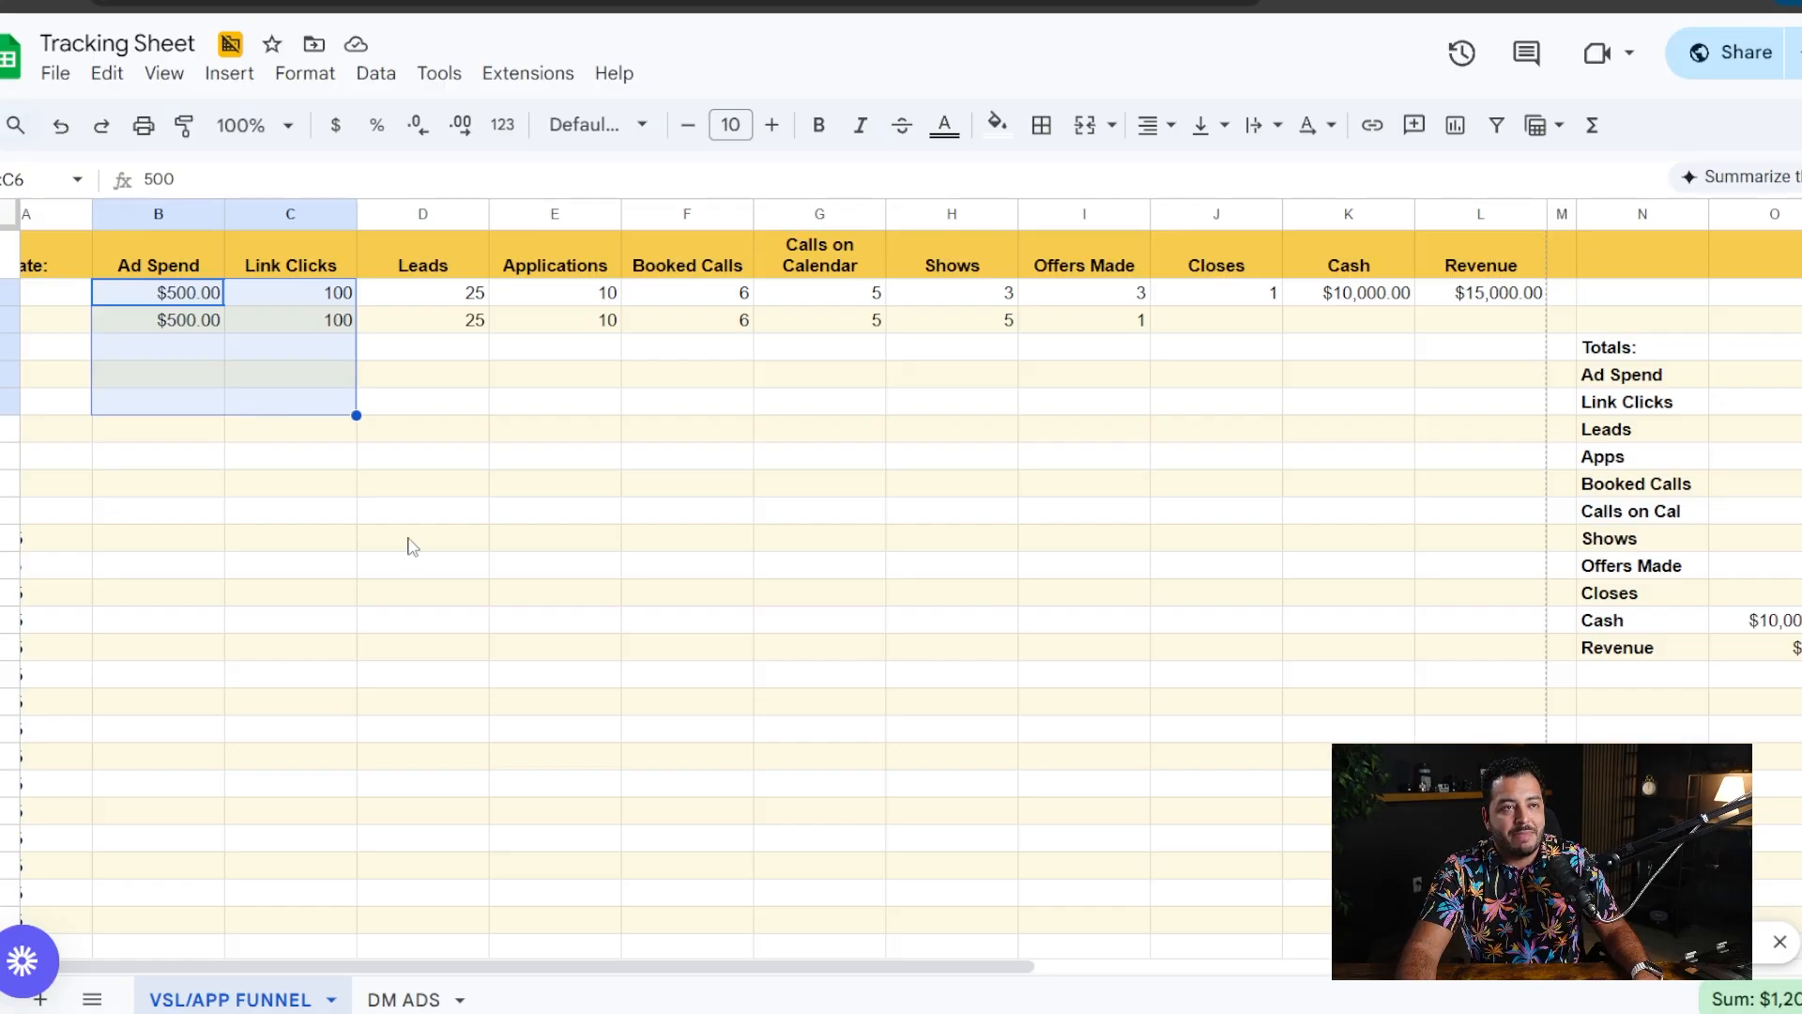
left_click(930, 410)
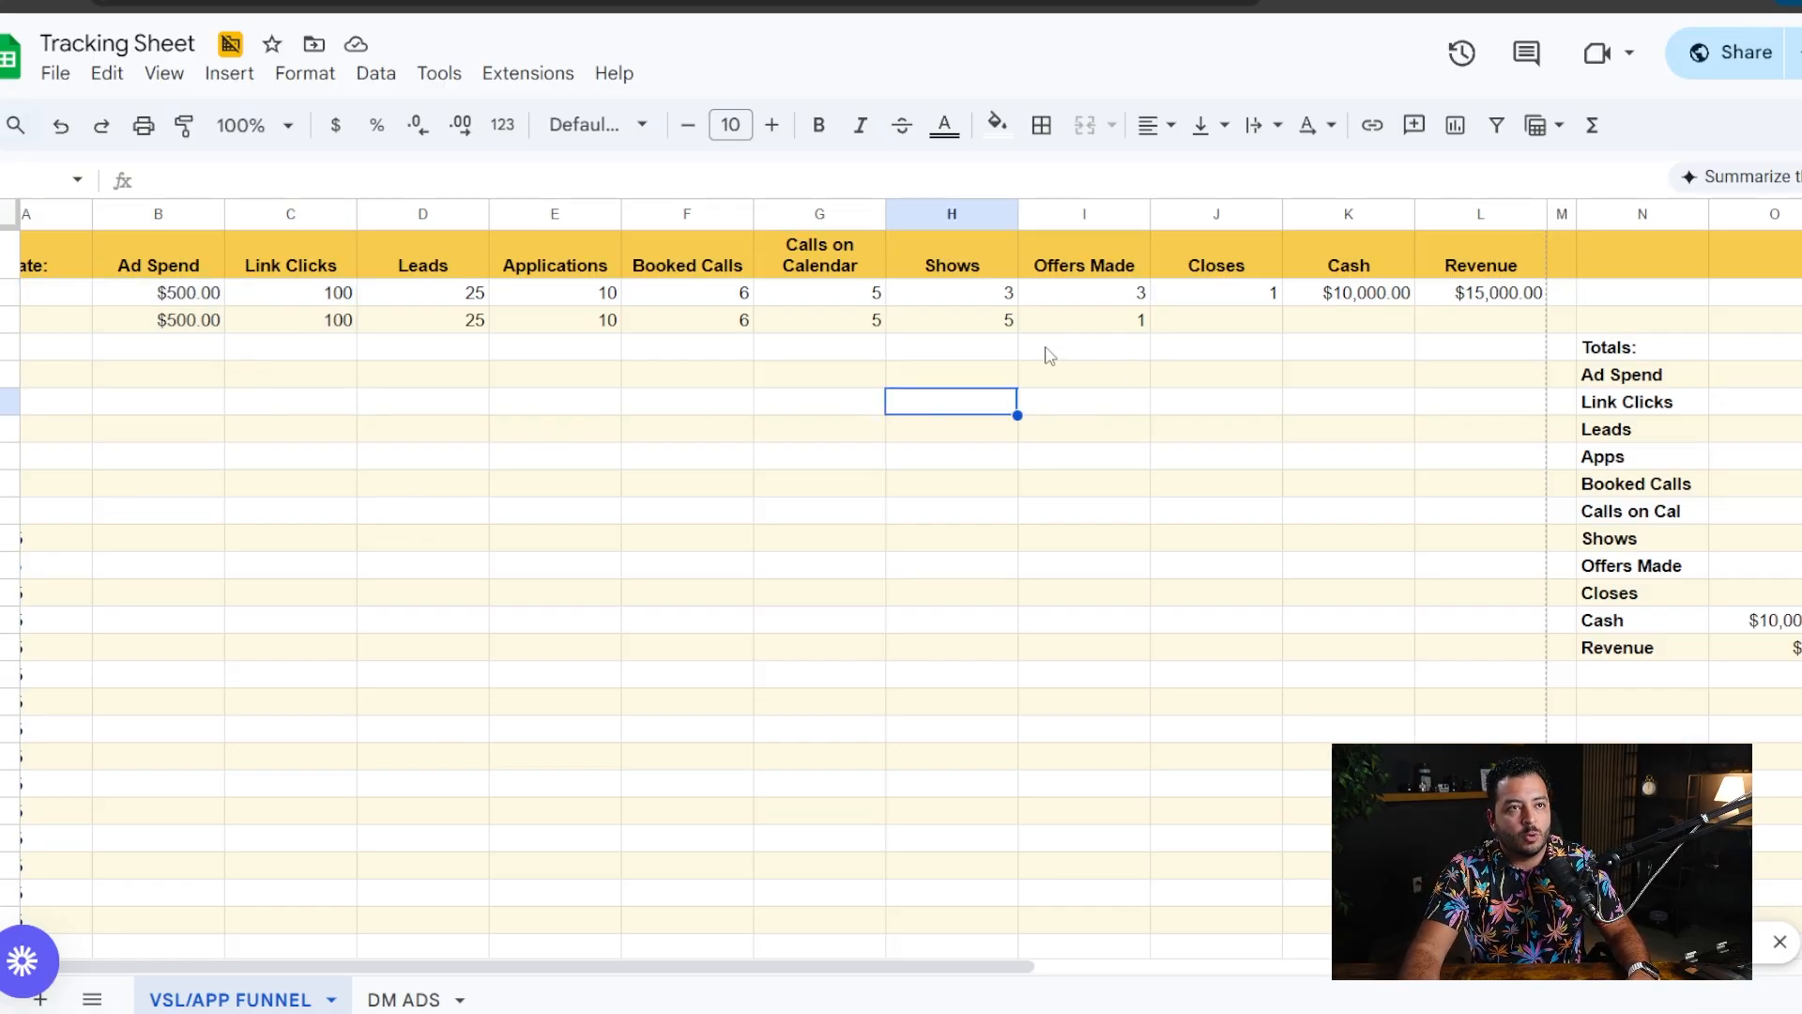
- Change the Offers Made value in the 1/2/25 row to 5
double_click(1122, 322)
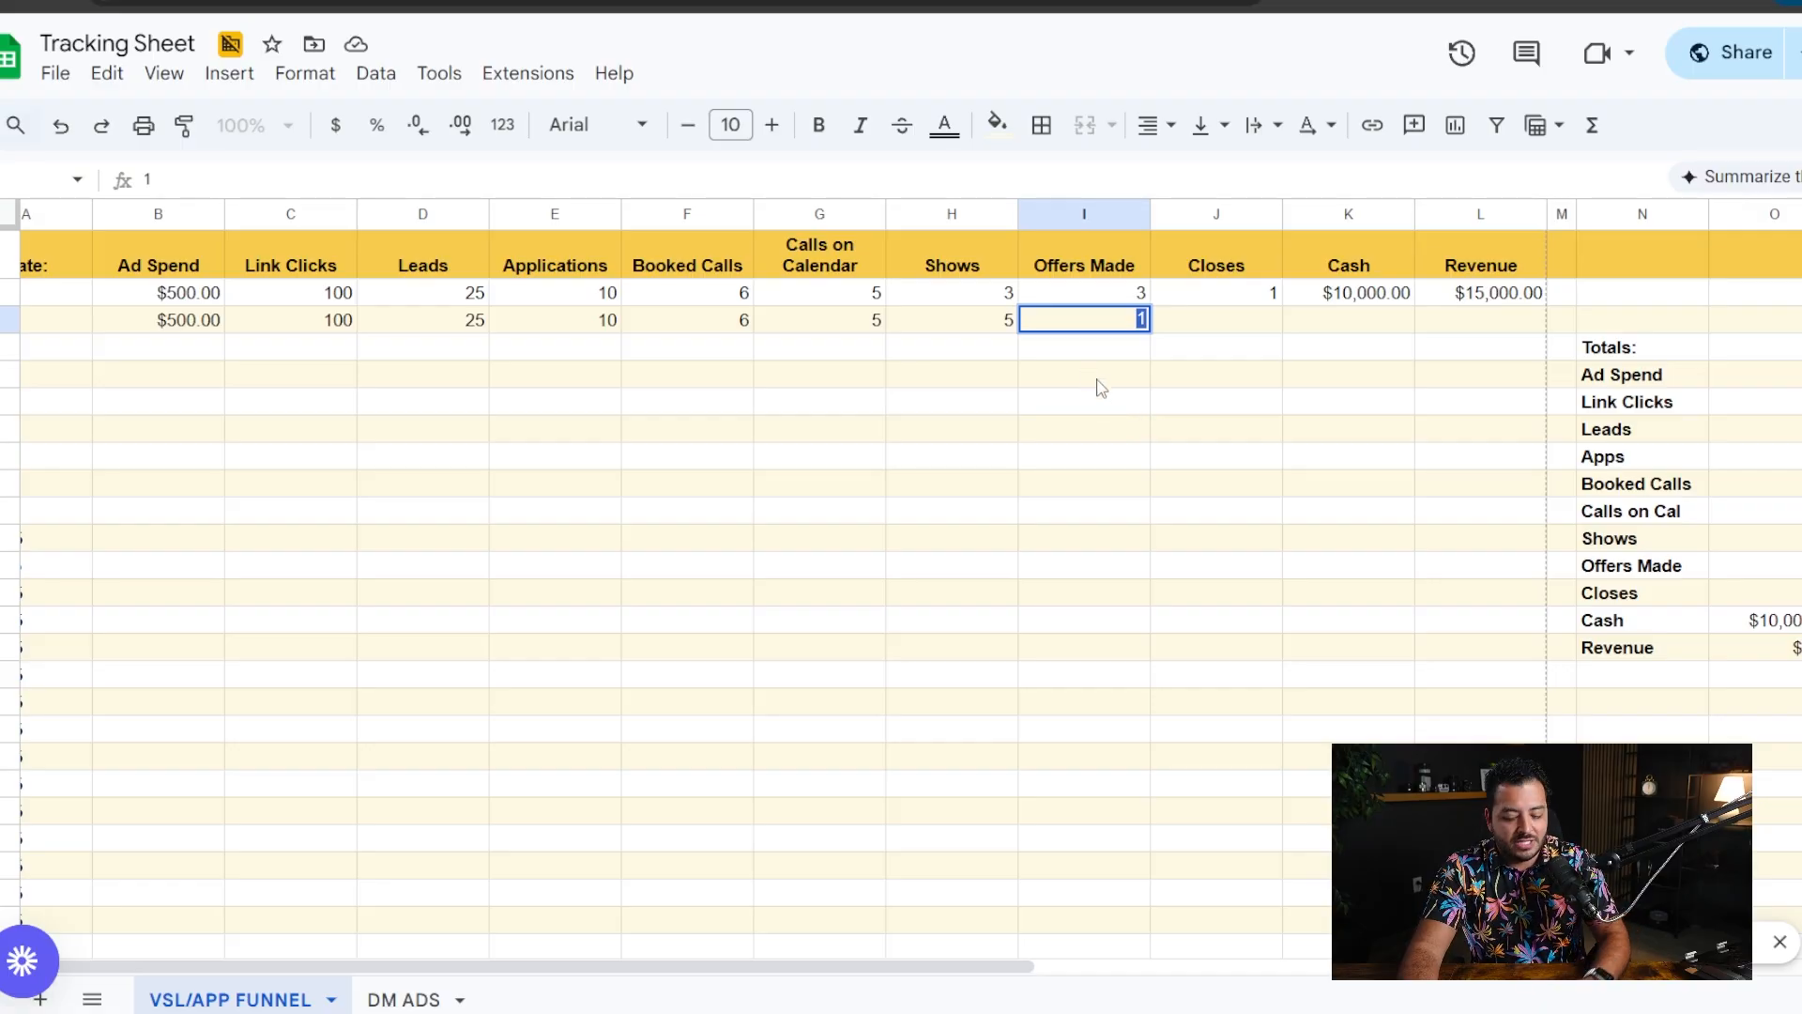
type("5")
key("Return")
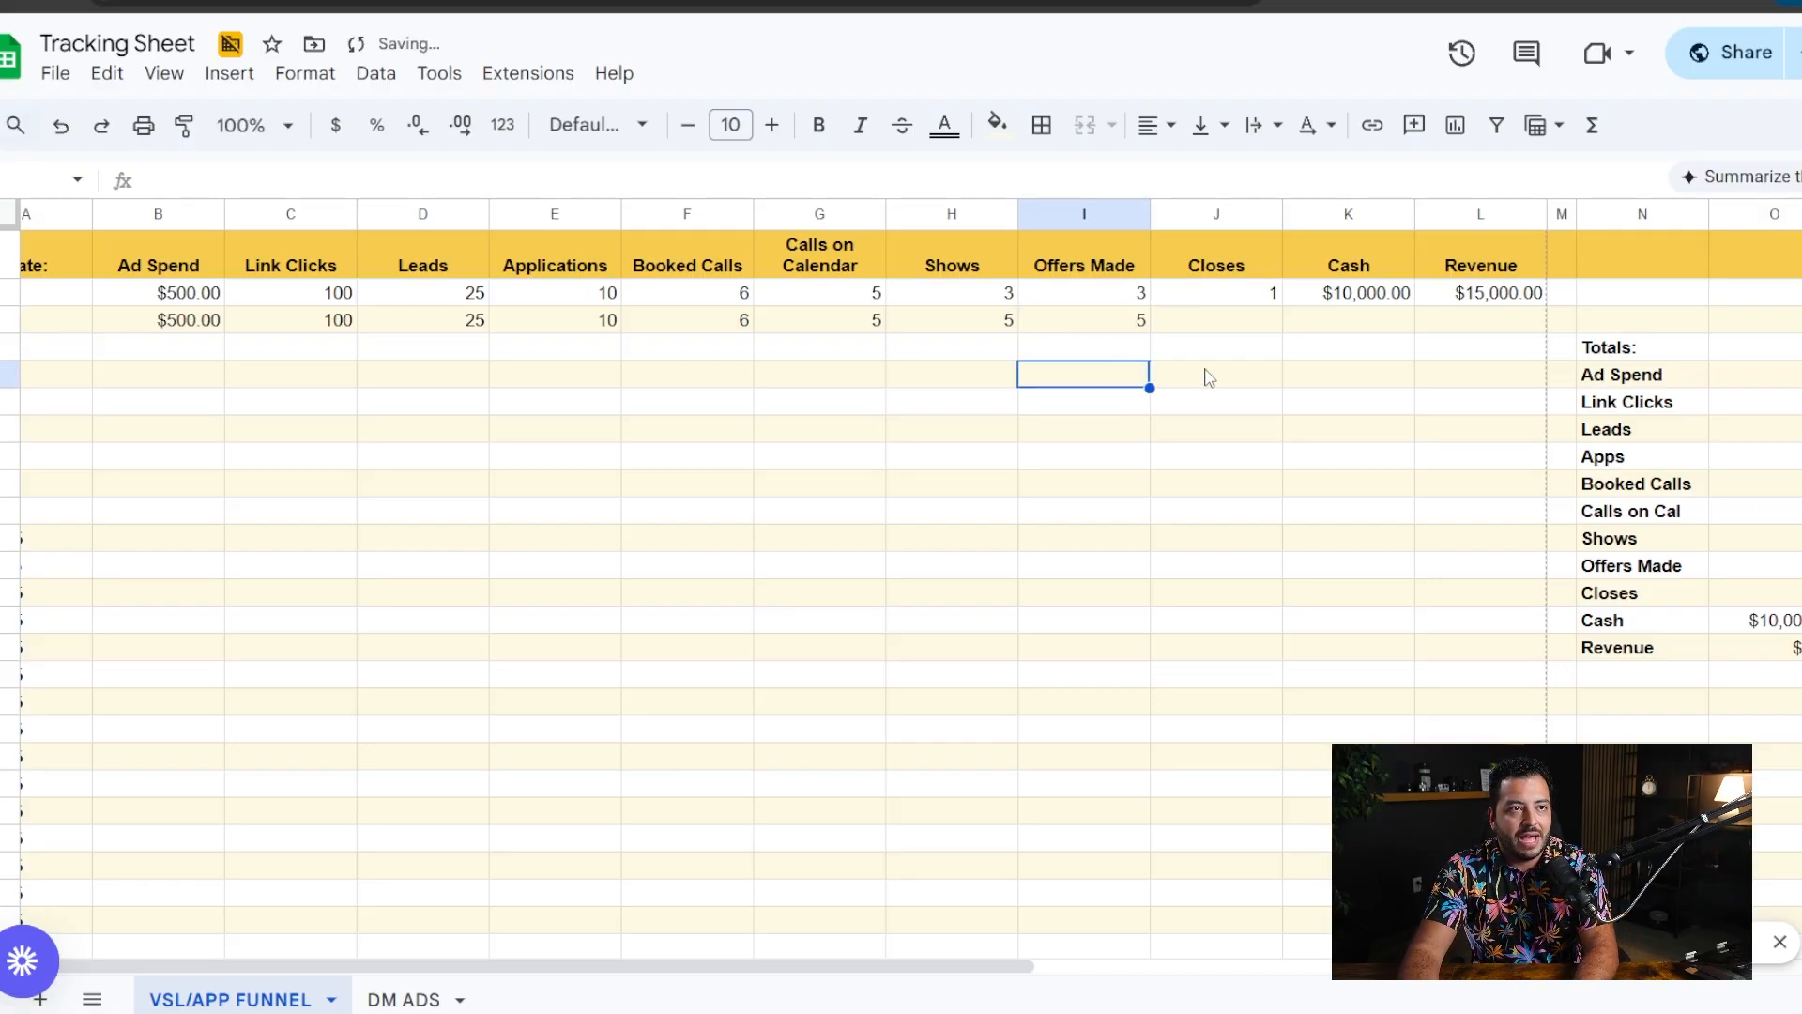
- Record 1 close in the 1/2/25 row and compare it with the offers made
left_click(1239, 323)
type("1")
key("Return")
left_click(1248, 328)
left_click_drag(1193, 321, 1126, 316)
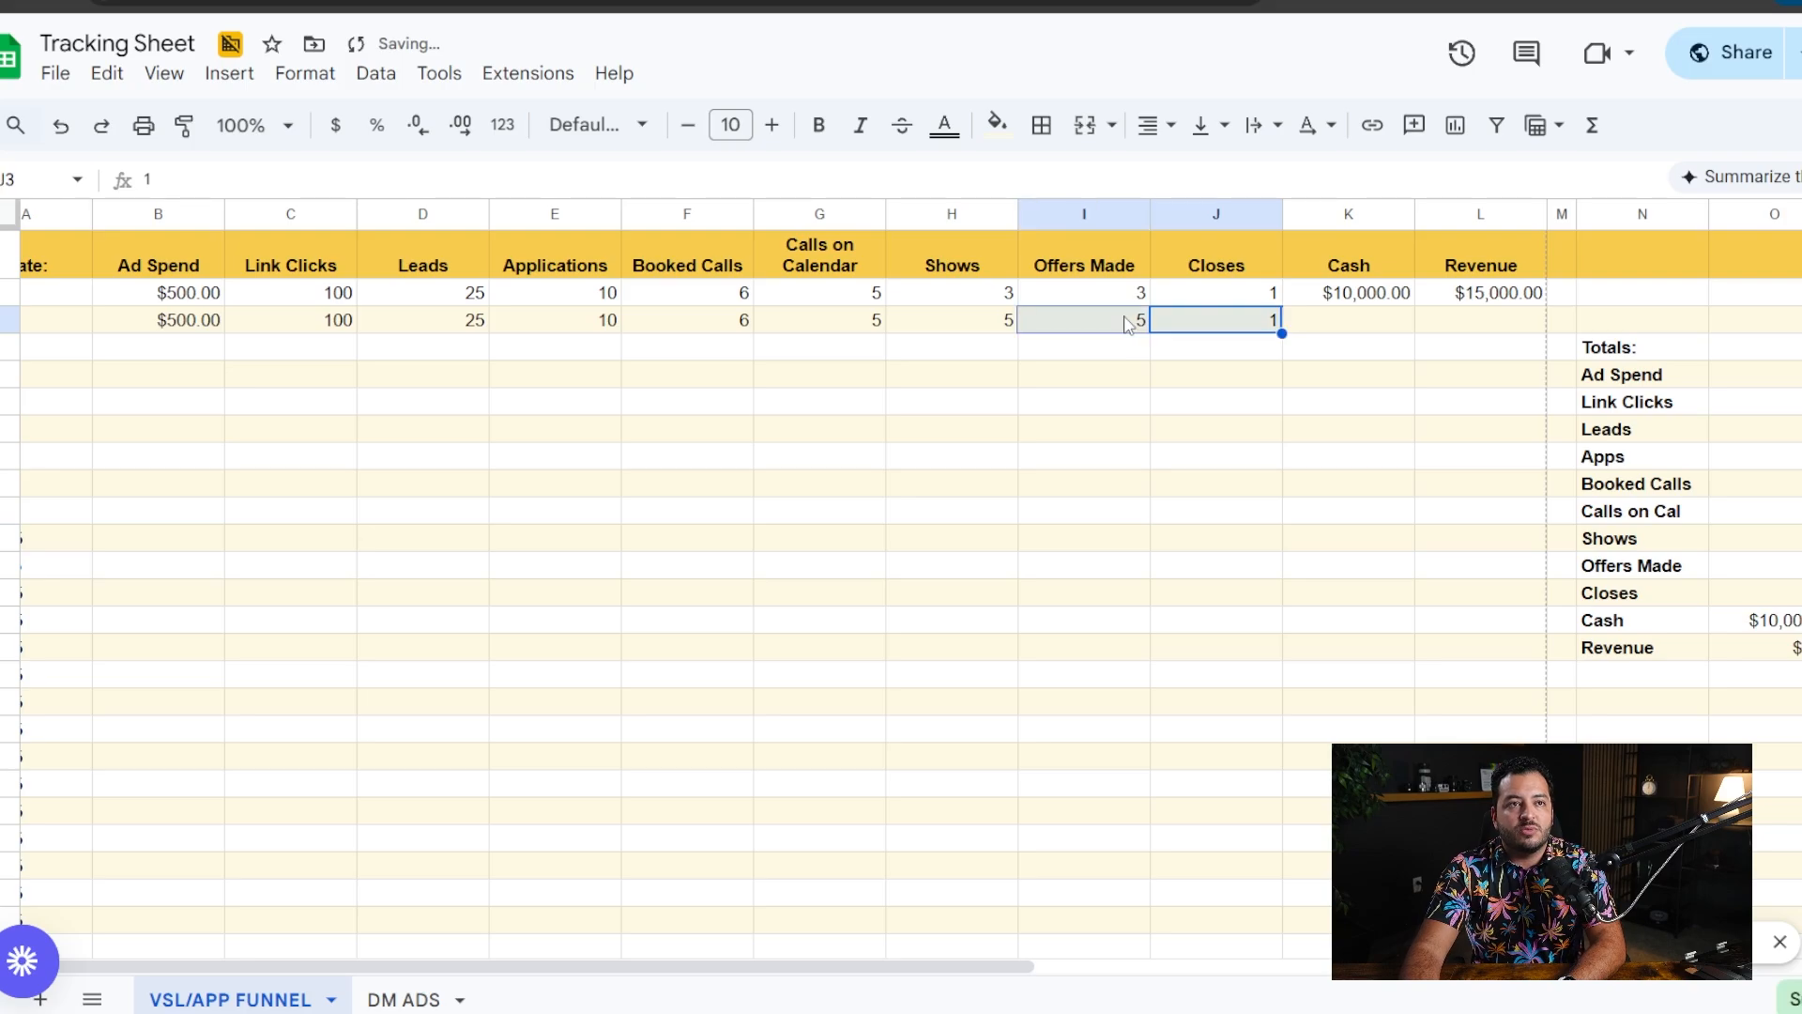
left_click(1270, 408)
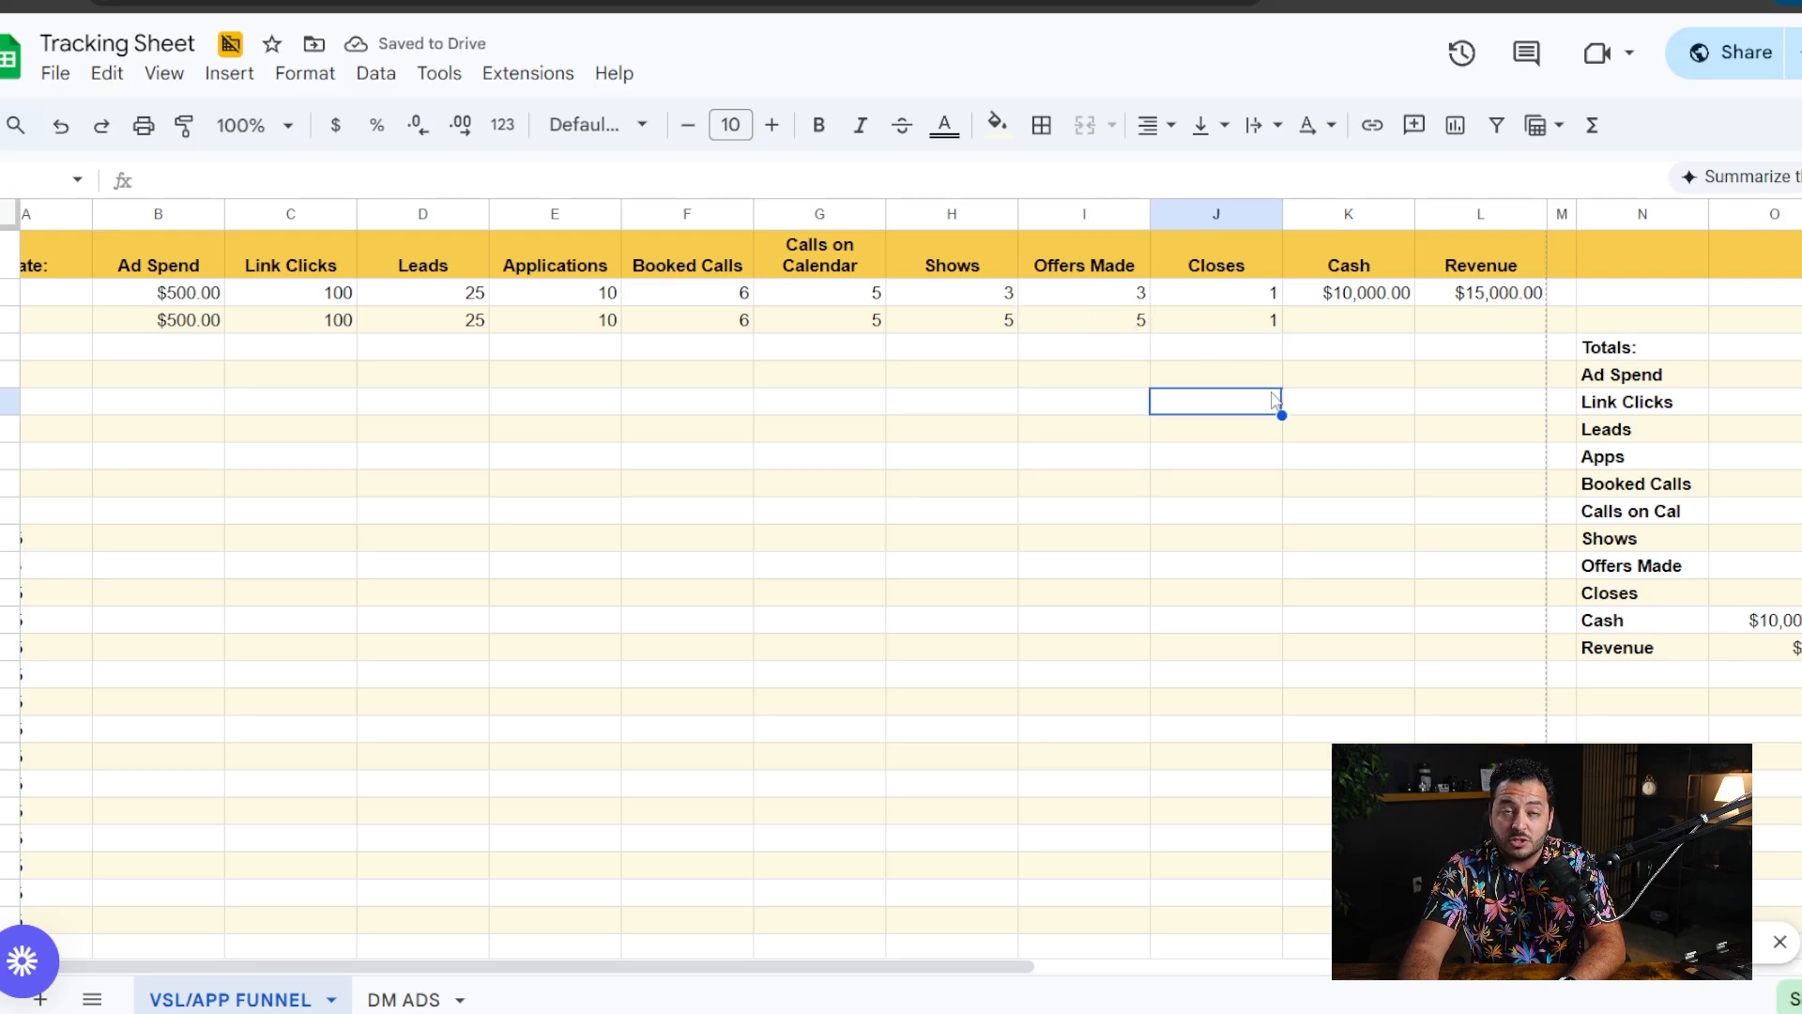
- Compare the offers made with the closes in the 1/2/25 row to judge the close rate
left_click_drag(1197, 318, 1130, 320)
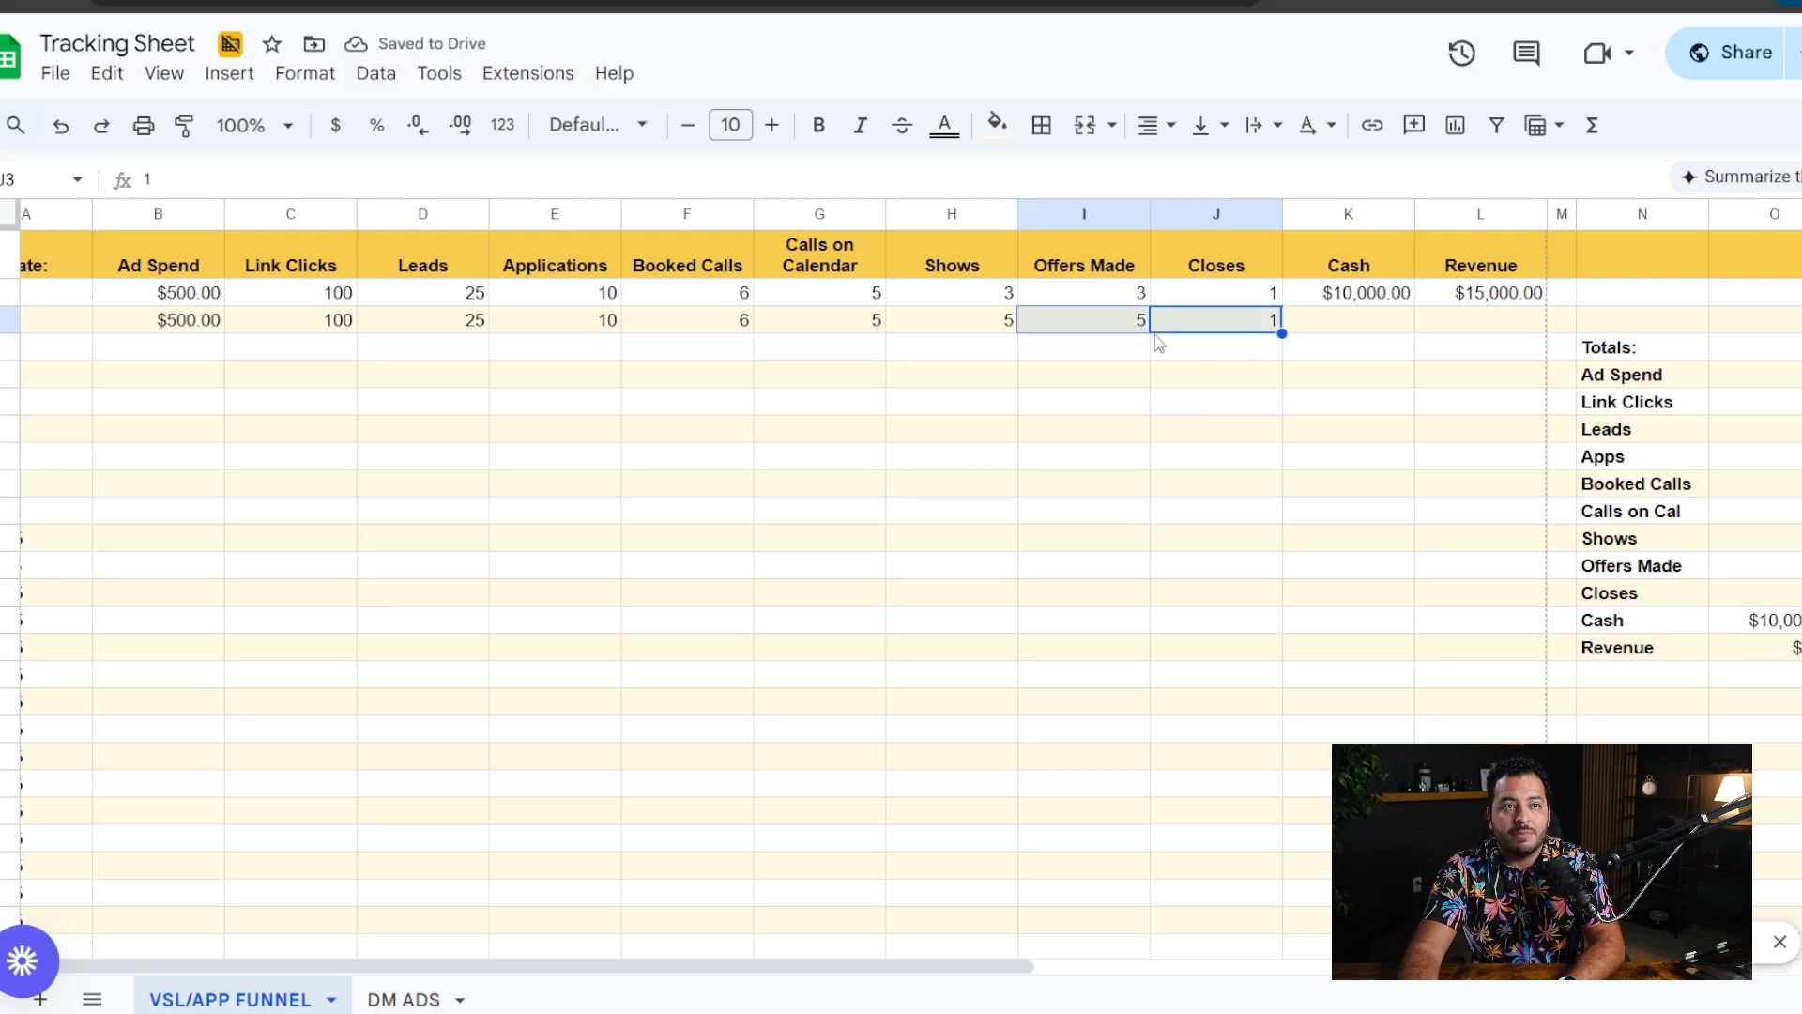
left_click(1249, 378)
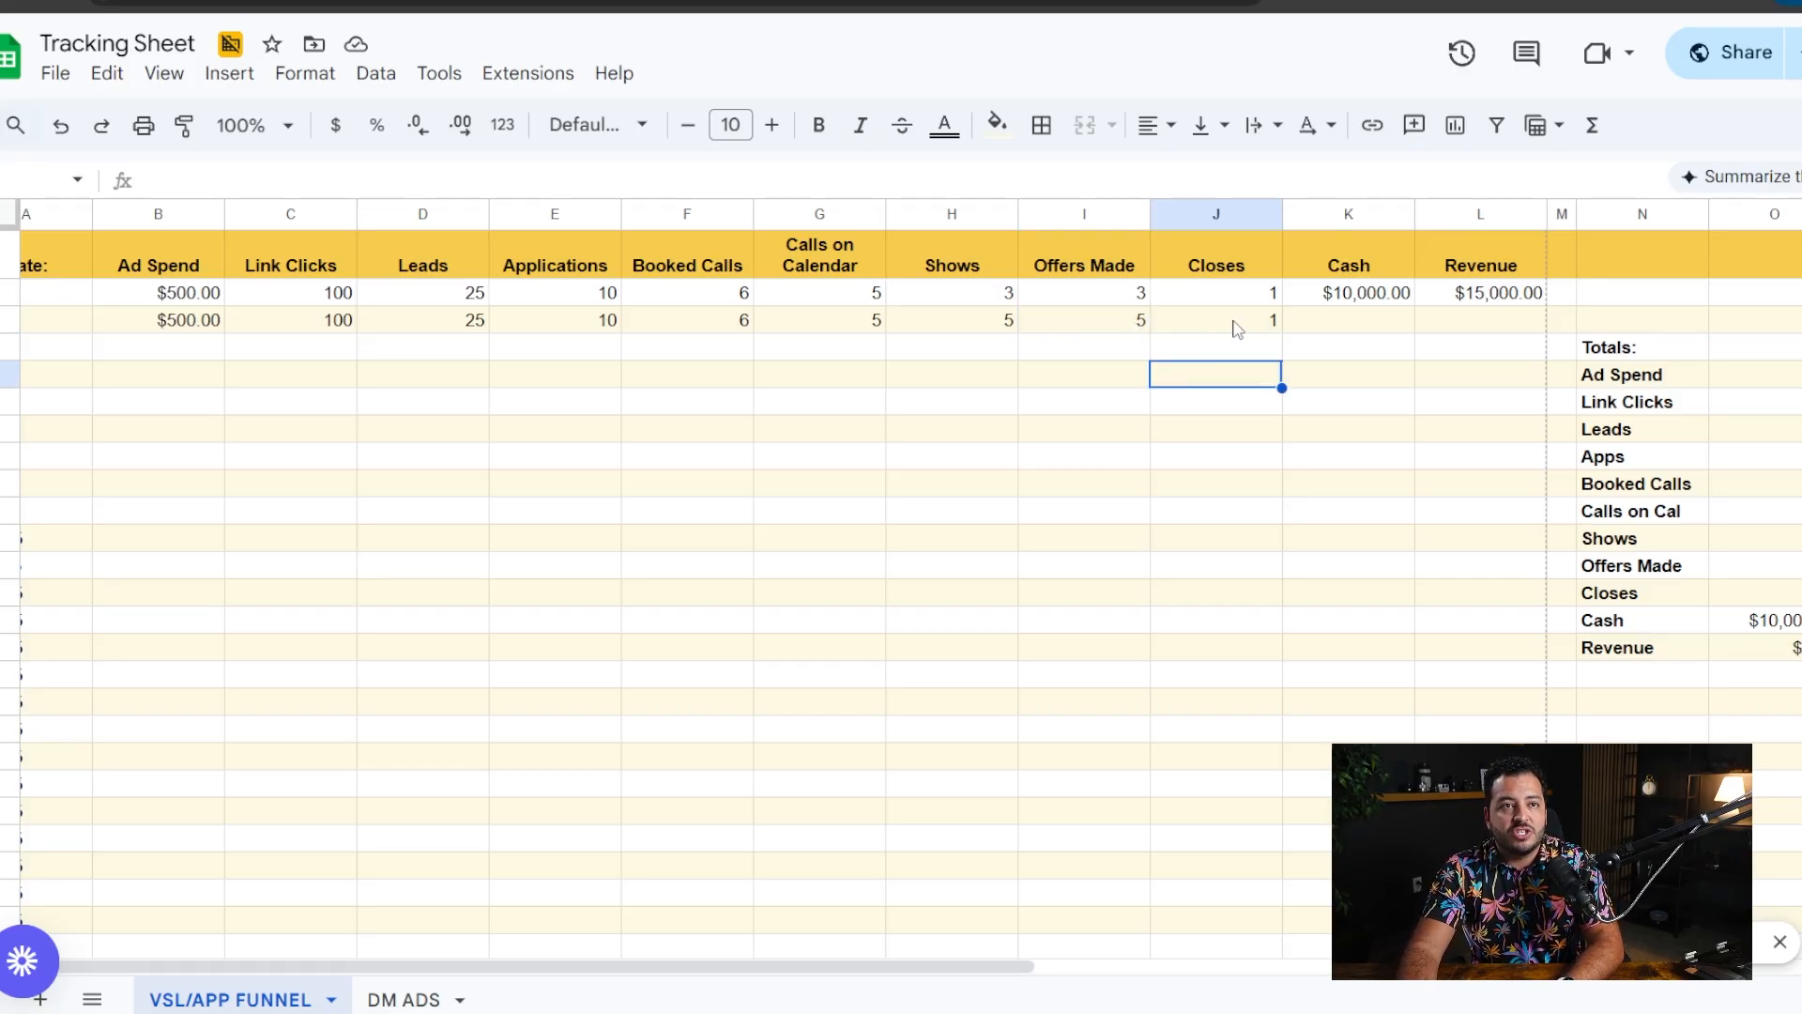
left_click_drag(1110, 325, 1248, 322)
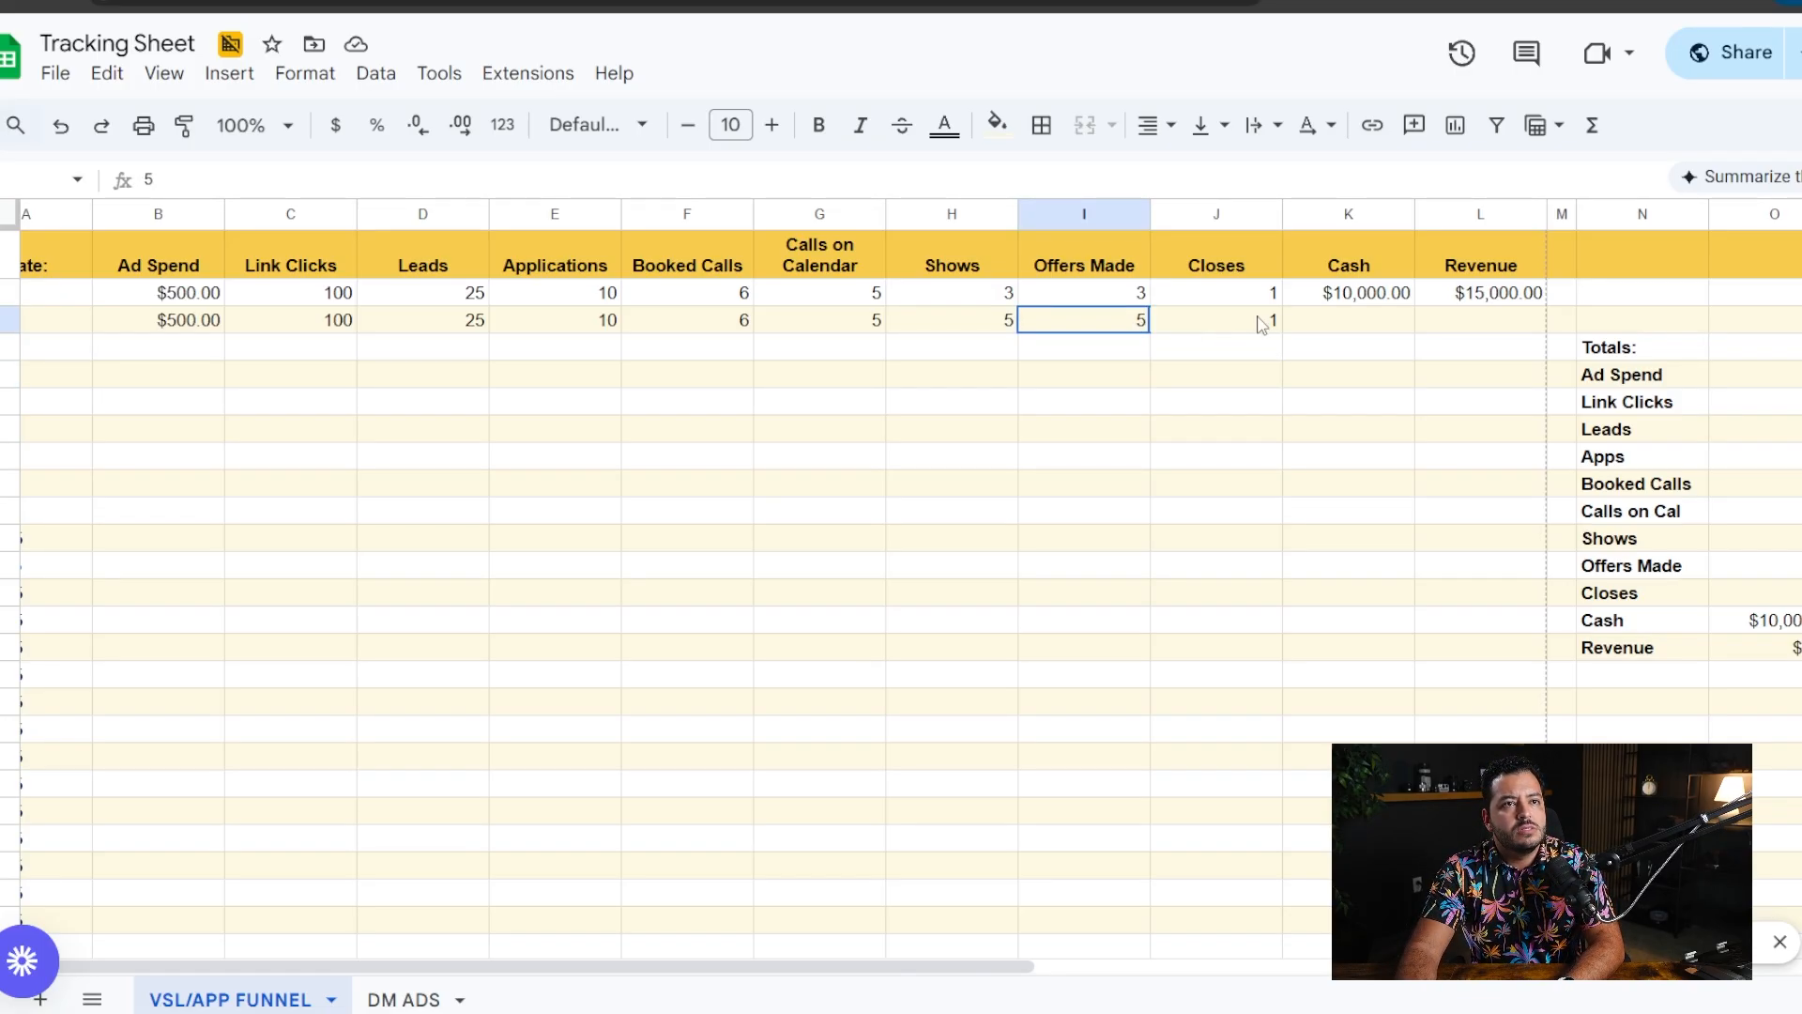
left_click(1216, 381)
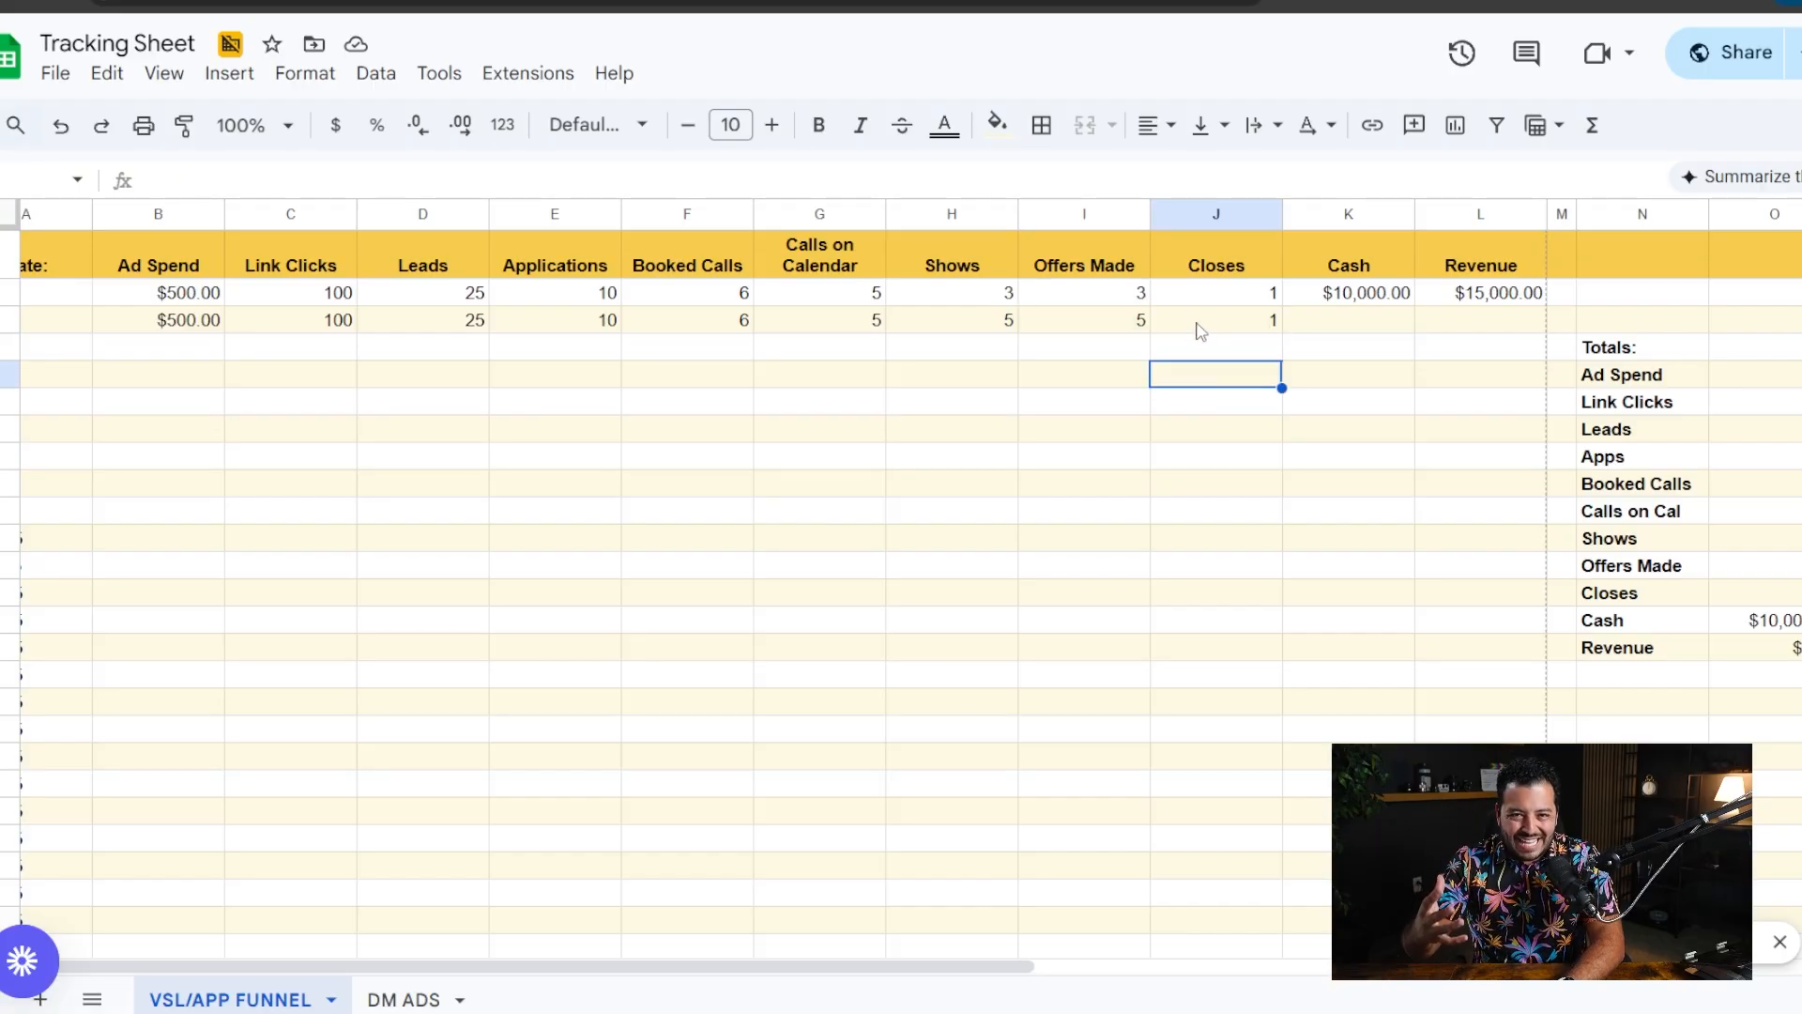
mouse_move(1197, 330)
left_mouse_down()
mouse_move(1125, 322)
mouse_move(1190, 320)
left_mouse_up()
left_click(1213, 352)
left_click(1207, 372)
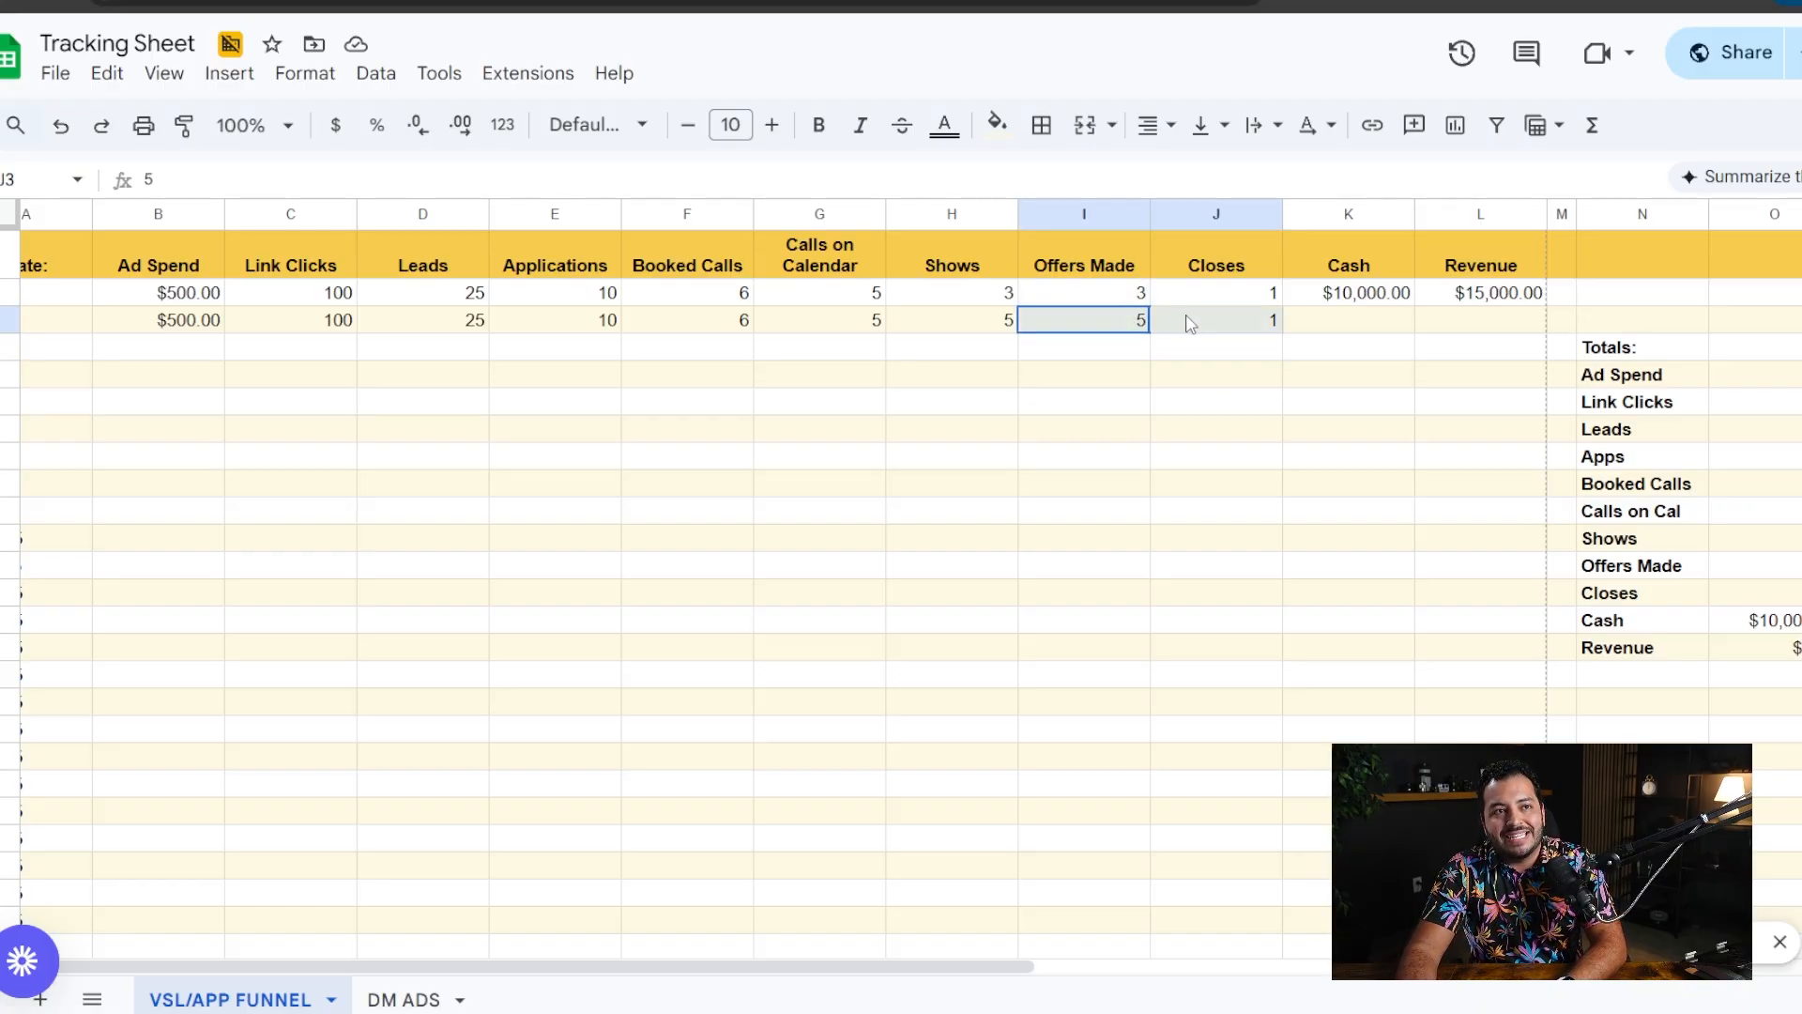
left_click(1131, 427)
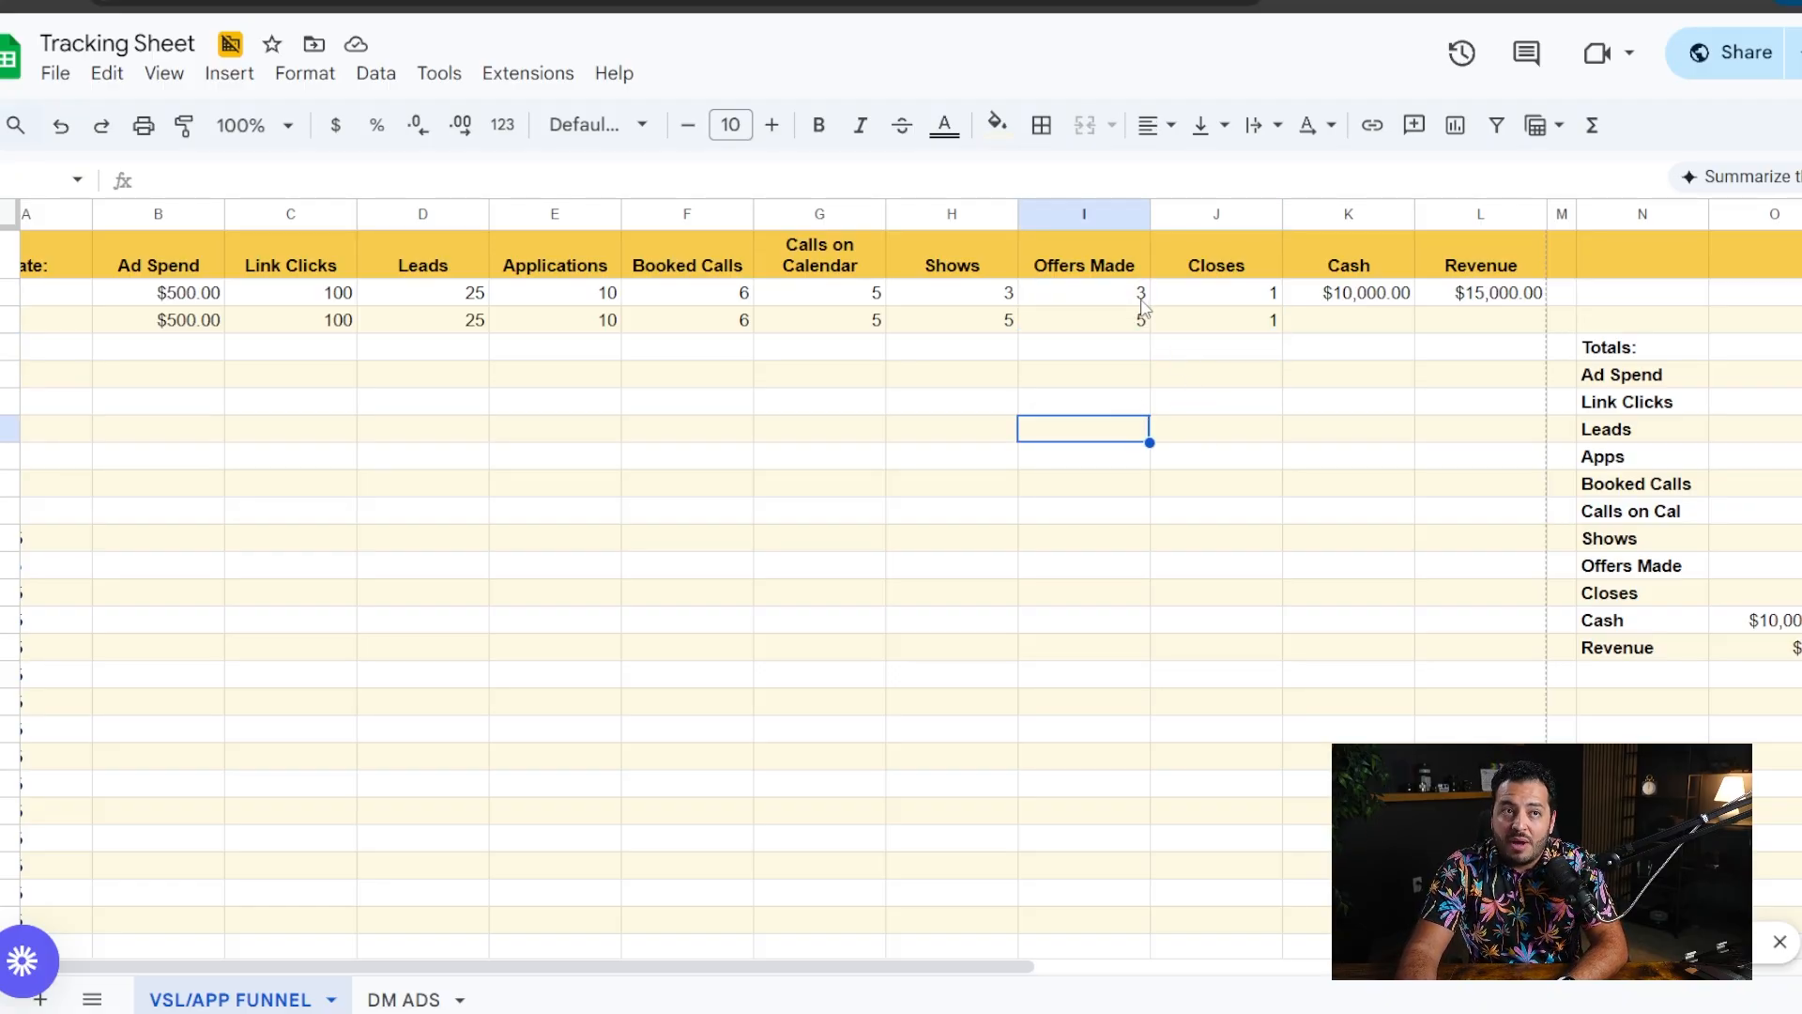
left_click(1122, 319)
mouse_move(1143, 323)
left_mouse_down()
mouse_move(1198, 321)
mouse_move(1136, 331)
mouse_move(1173, 324)
left_mouse_up()
left_click(1195, 379)
key("Down")
key("Down")
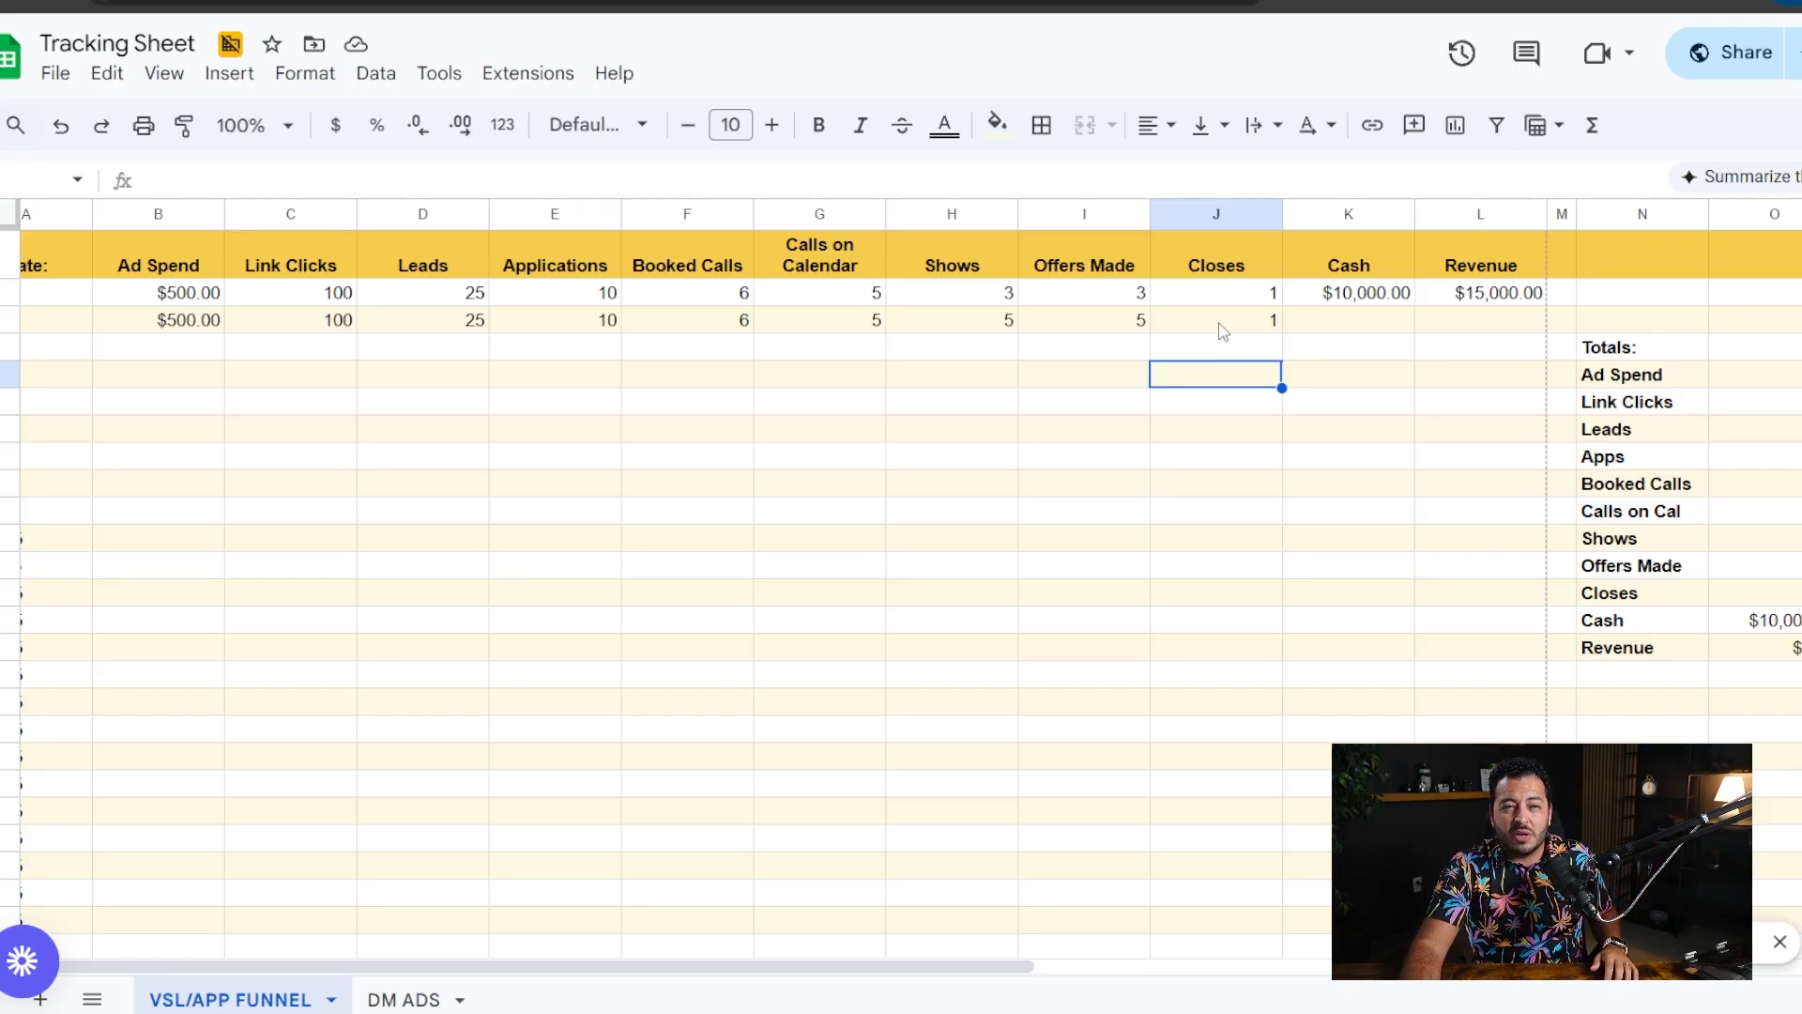
left_click_drag(1233, 326, 1141, 336)
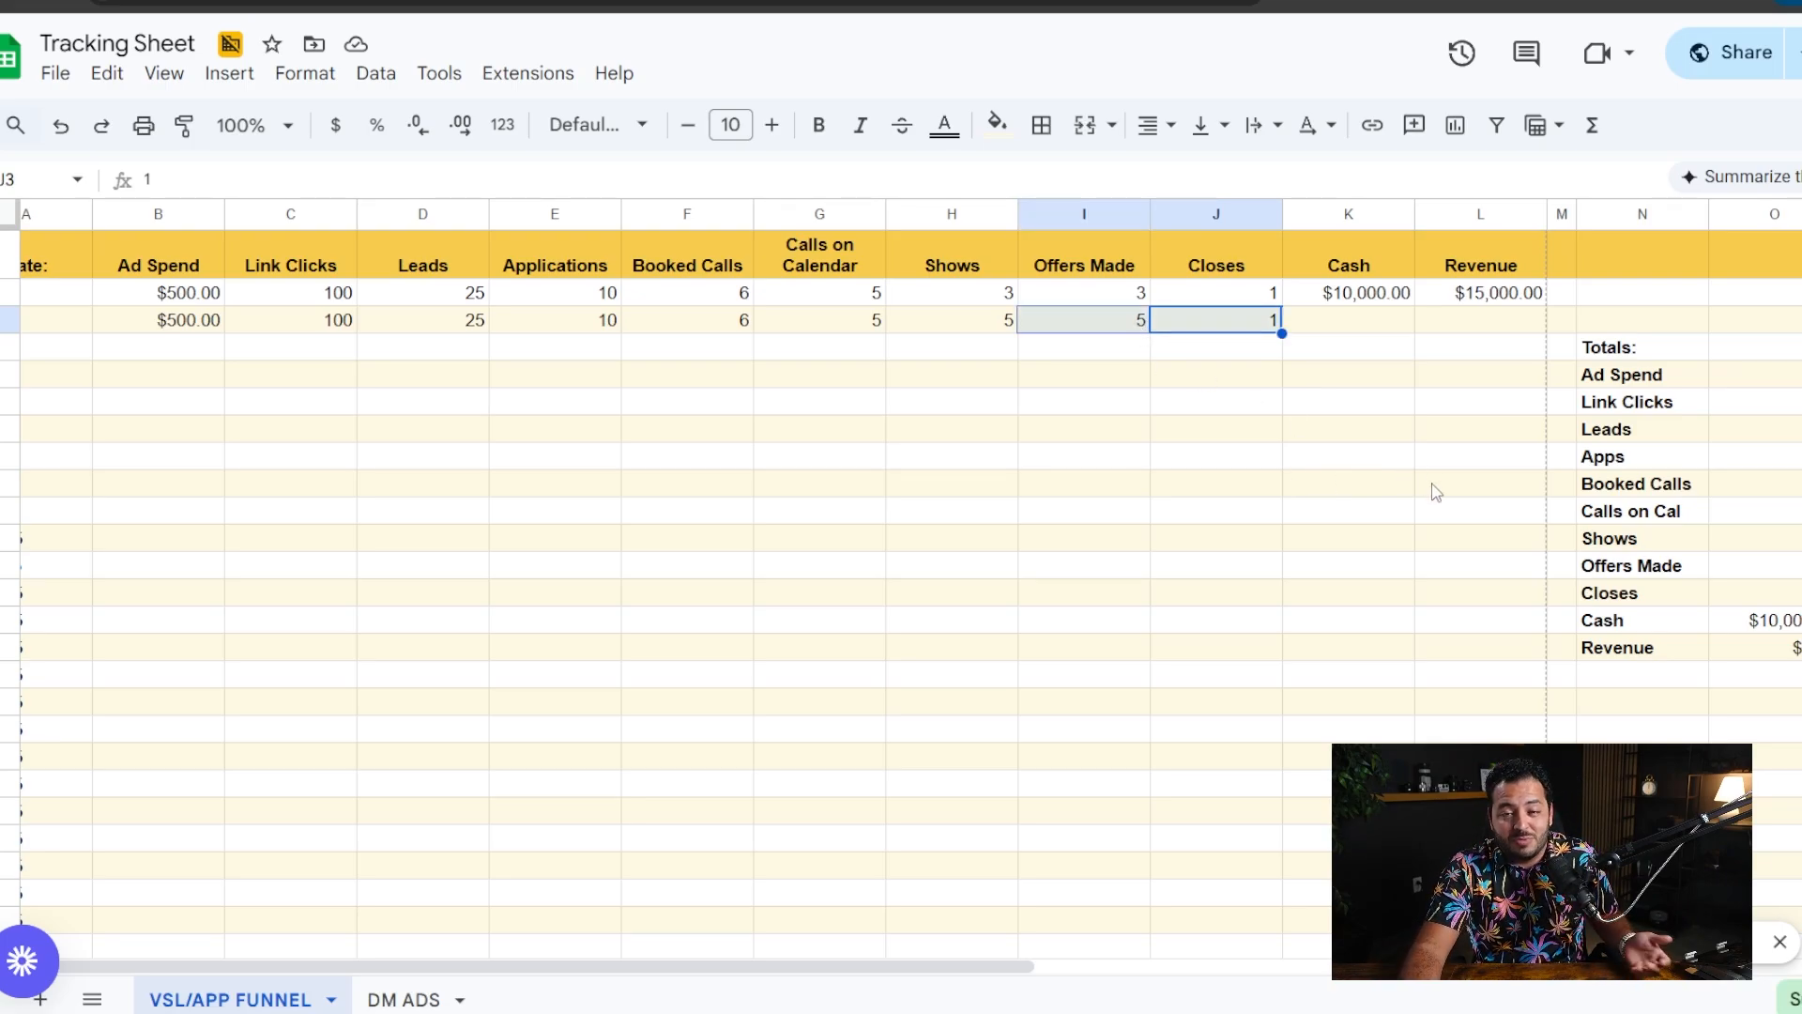
left_click(1233, 408)
left_click_drag(1137, 319, 1202, 331)
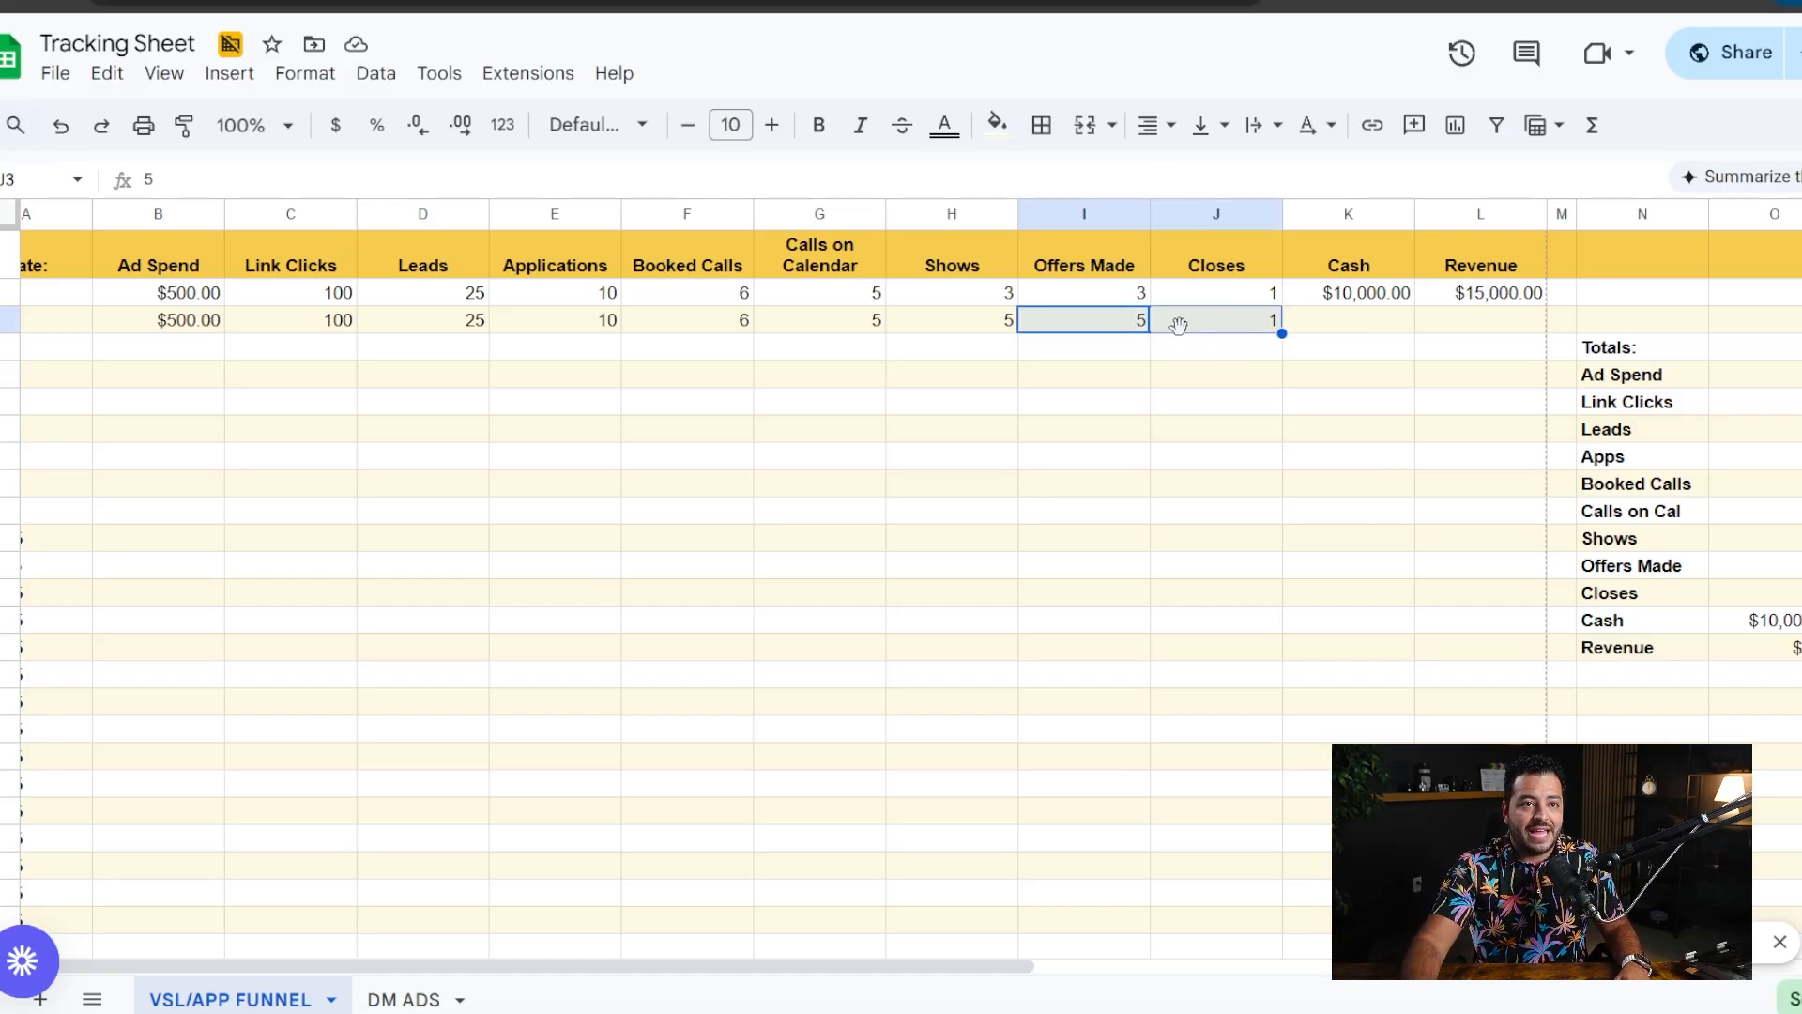
- Enter 15,000 as Revenue and 2000 as Cash in the 1/2/25 row
left_click(1348, 325)
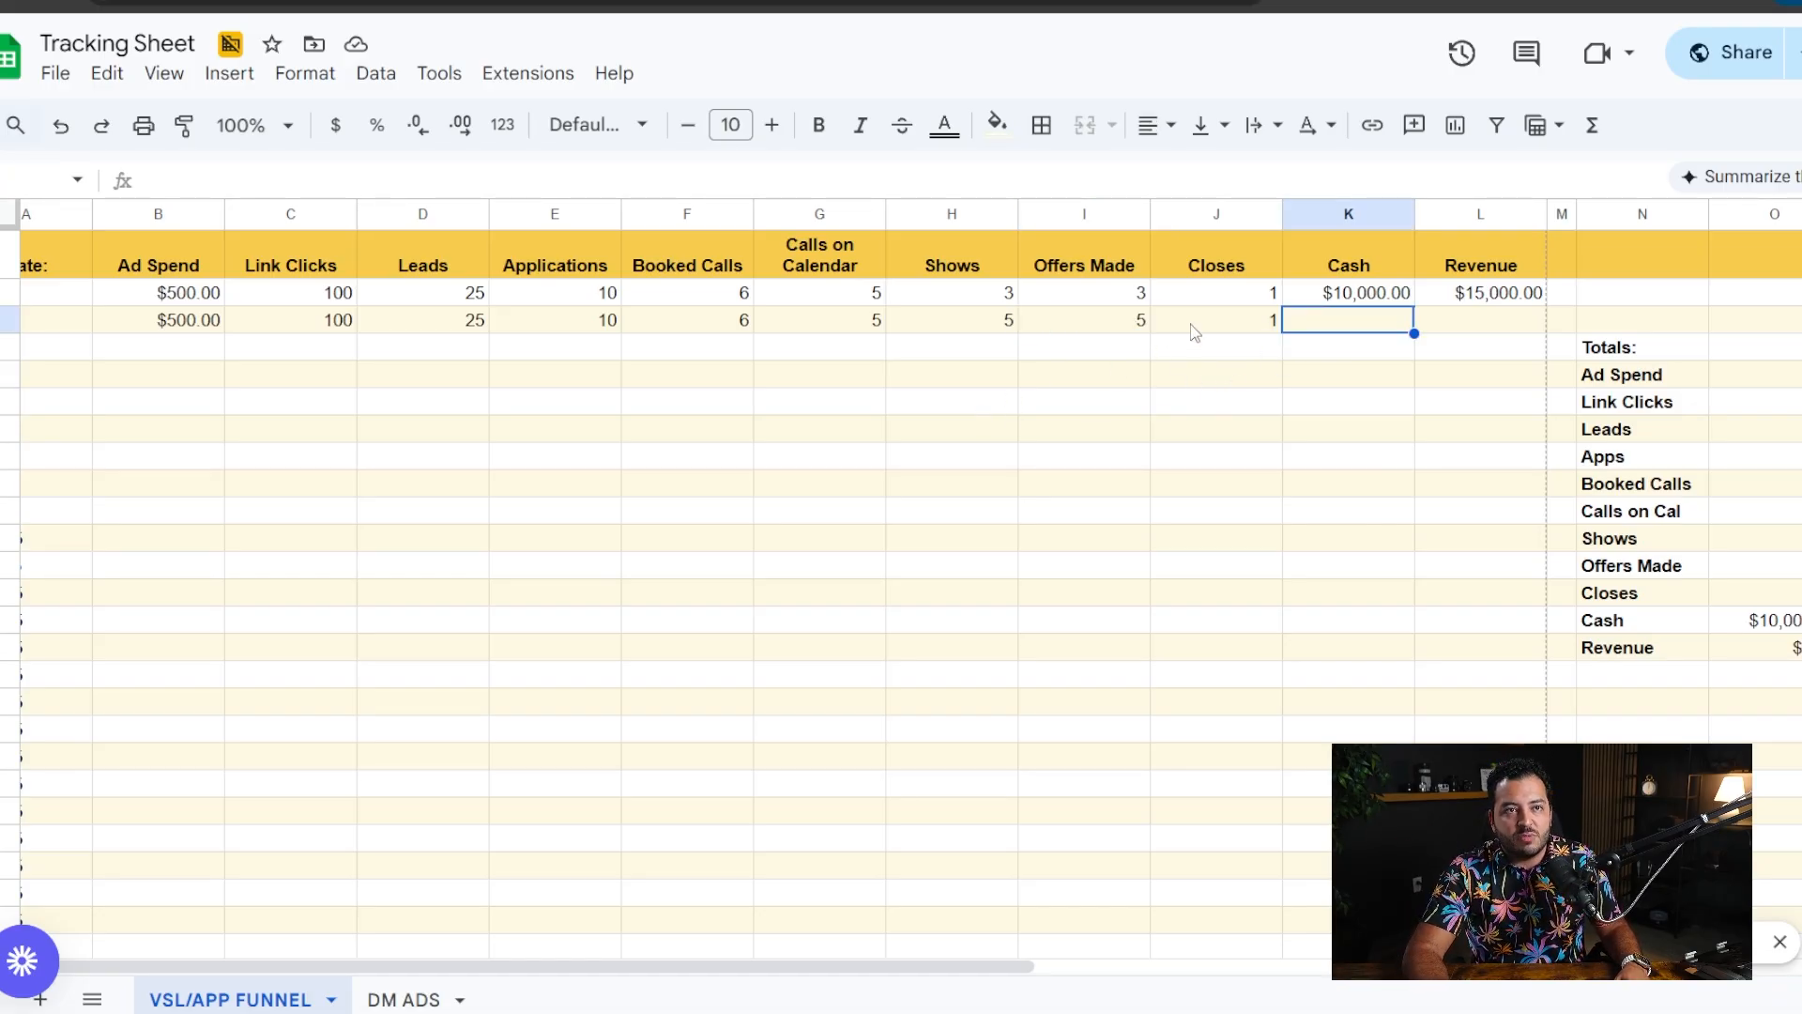
left_click(1517, 323)
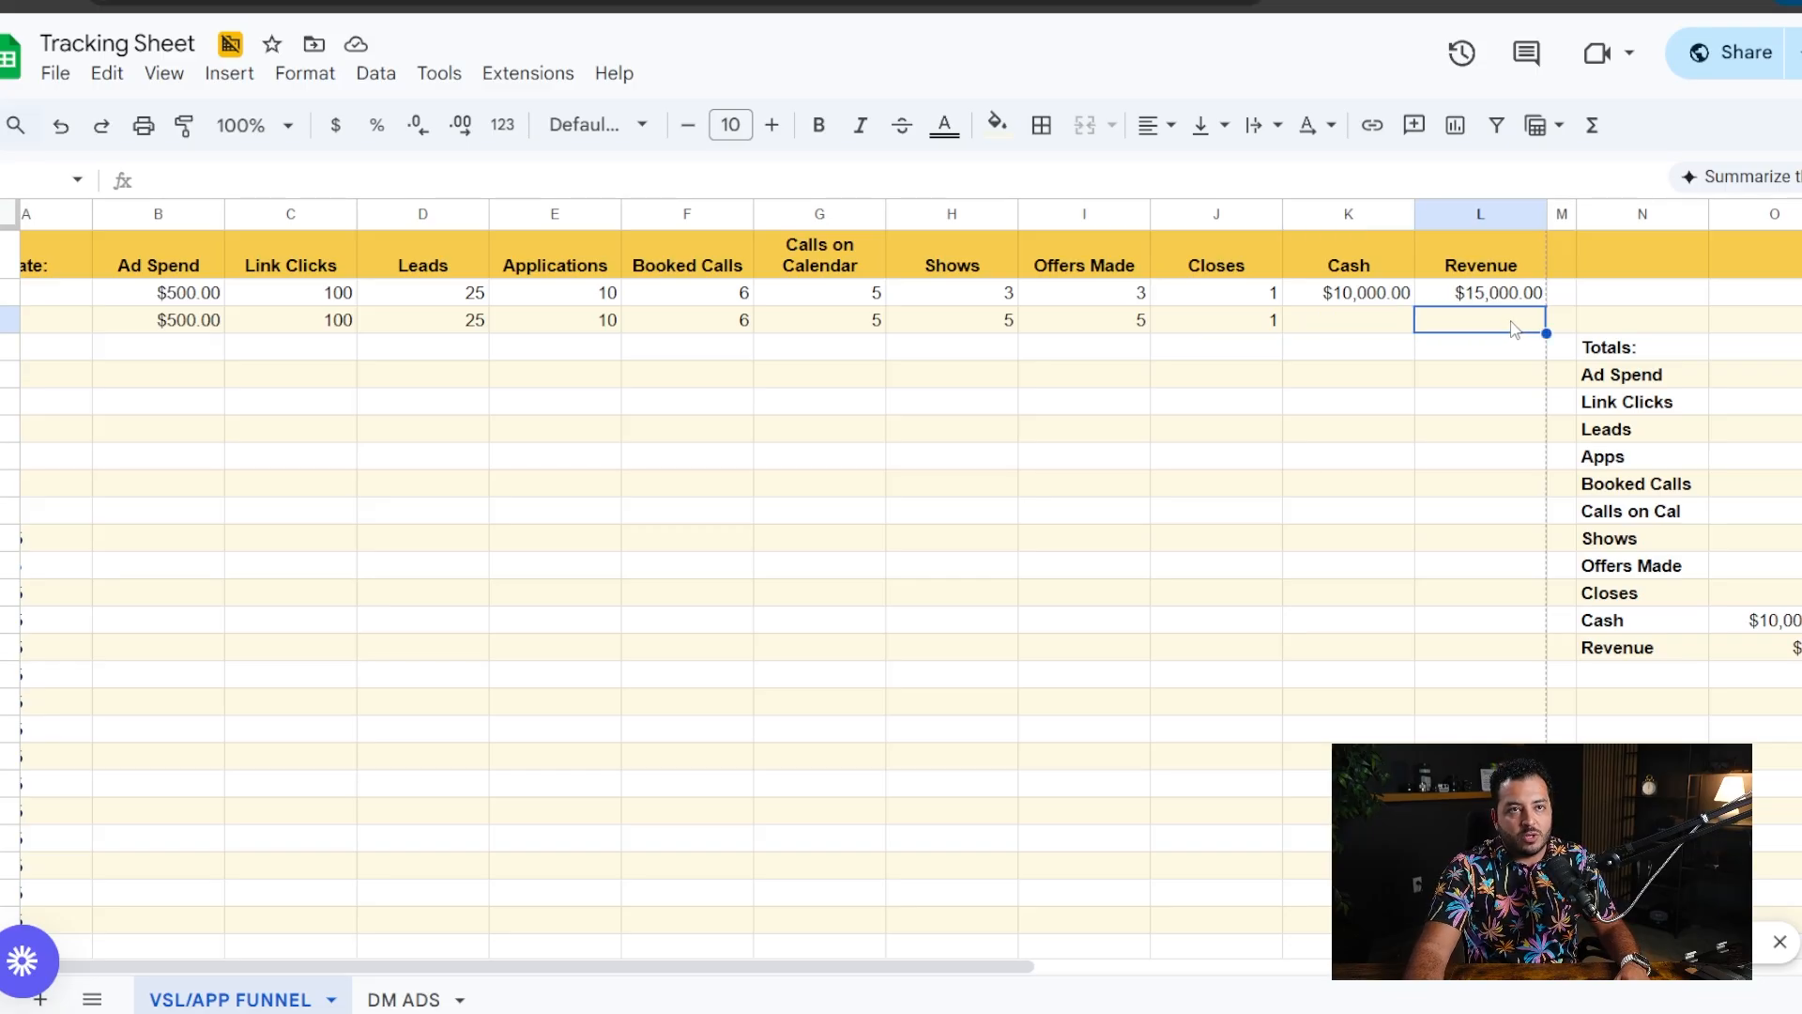
type("15,000")
left_click(1388, 387)
left_click(1360, 319)
type("2000")
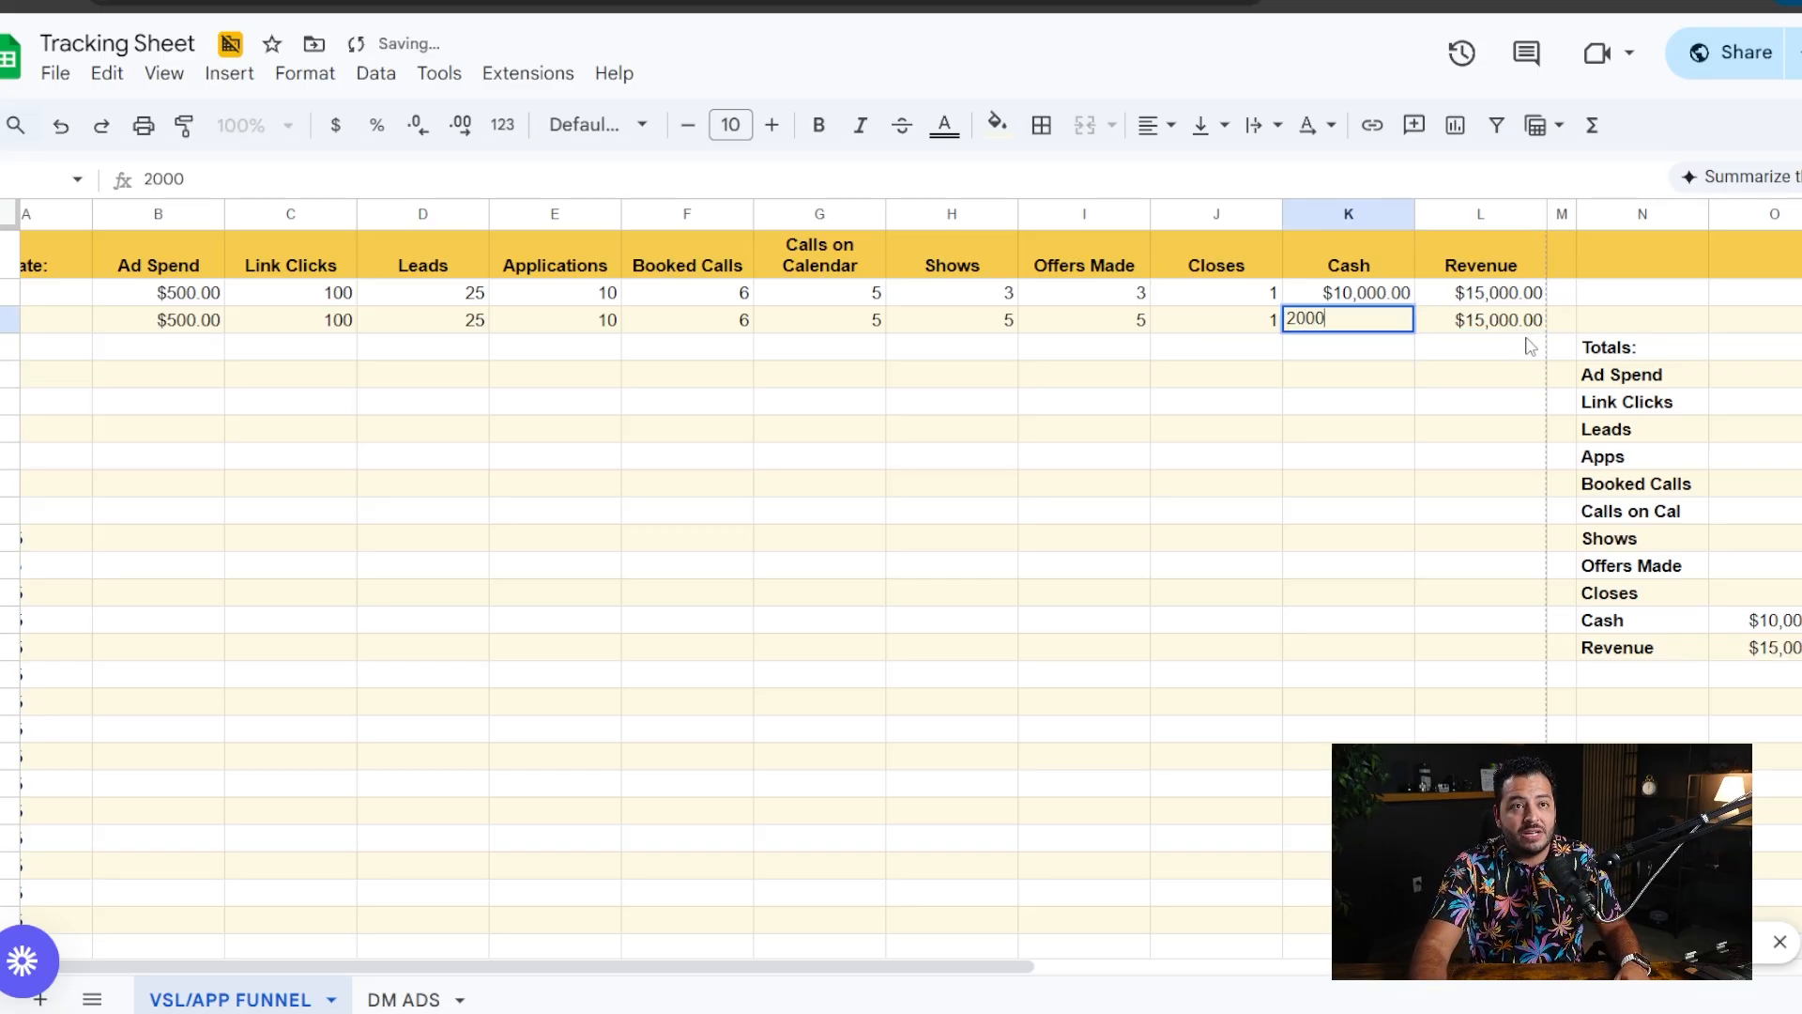
left_click(1480, 428)
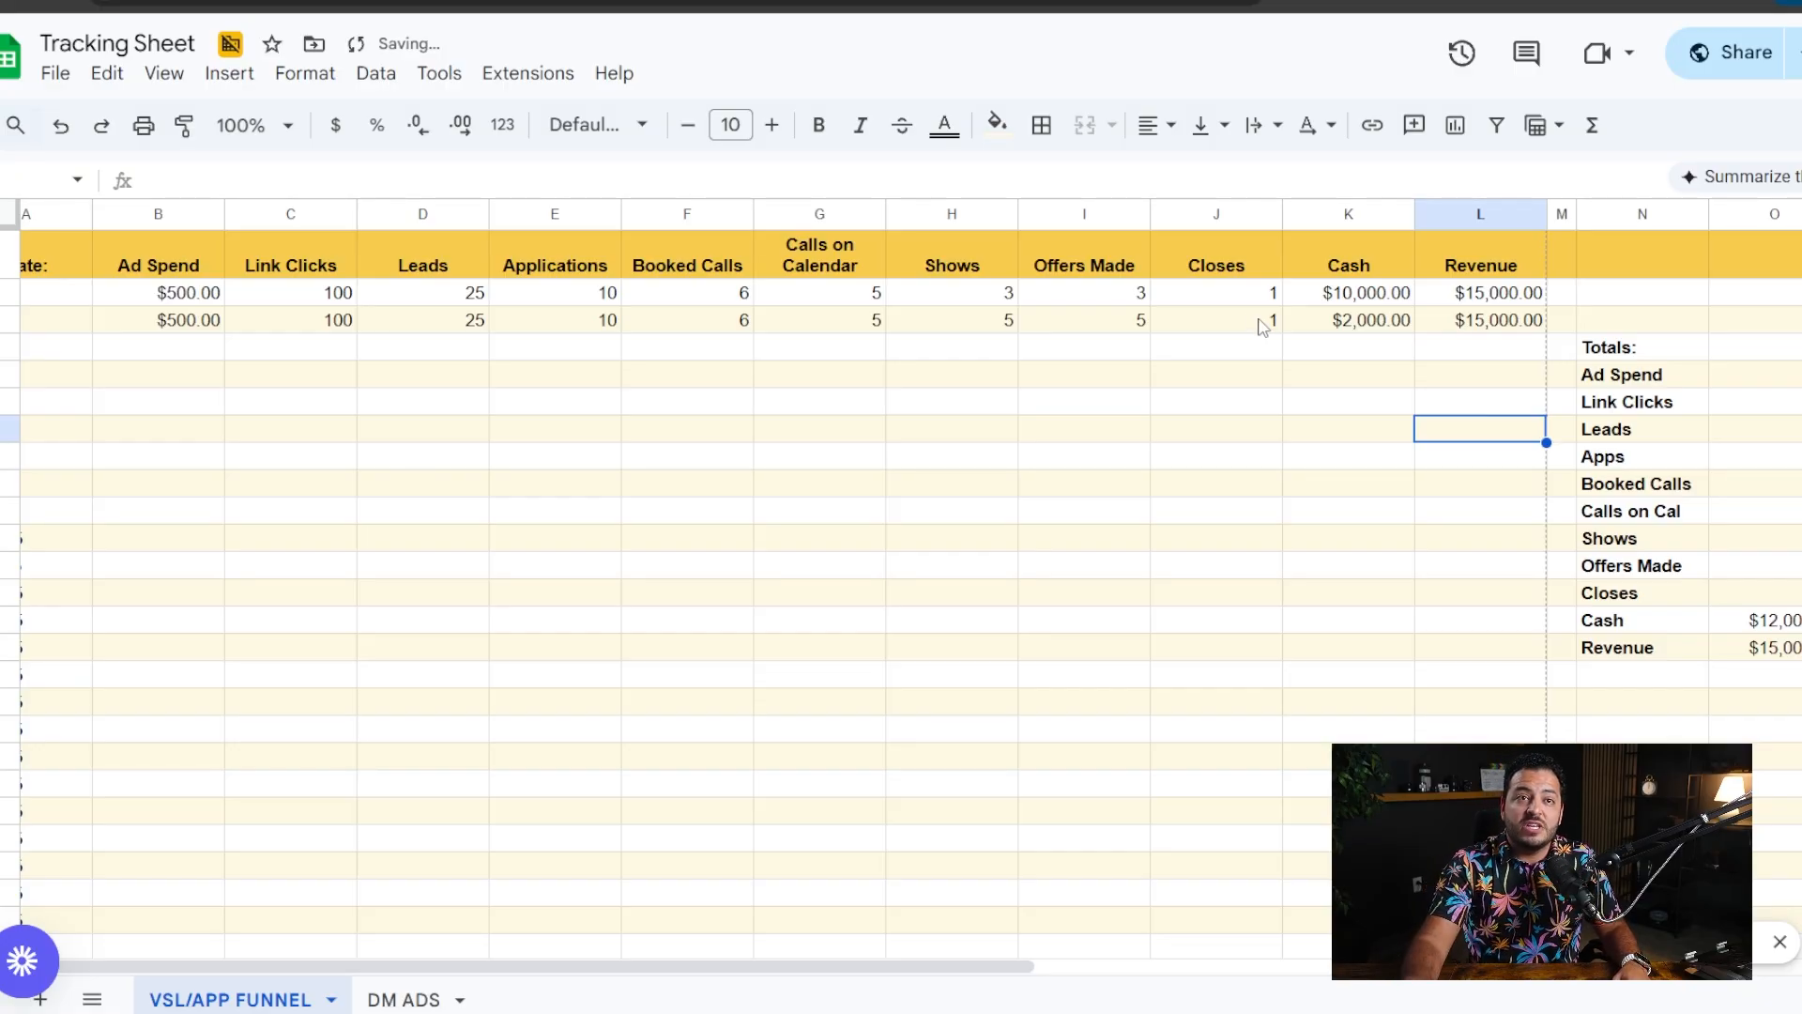
left_click(1378, 320)
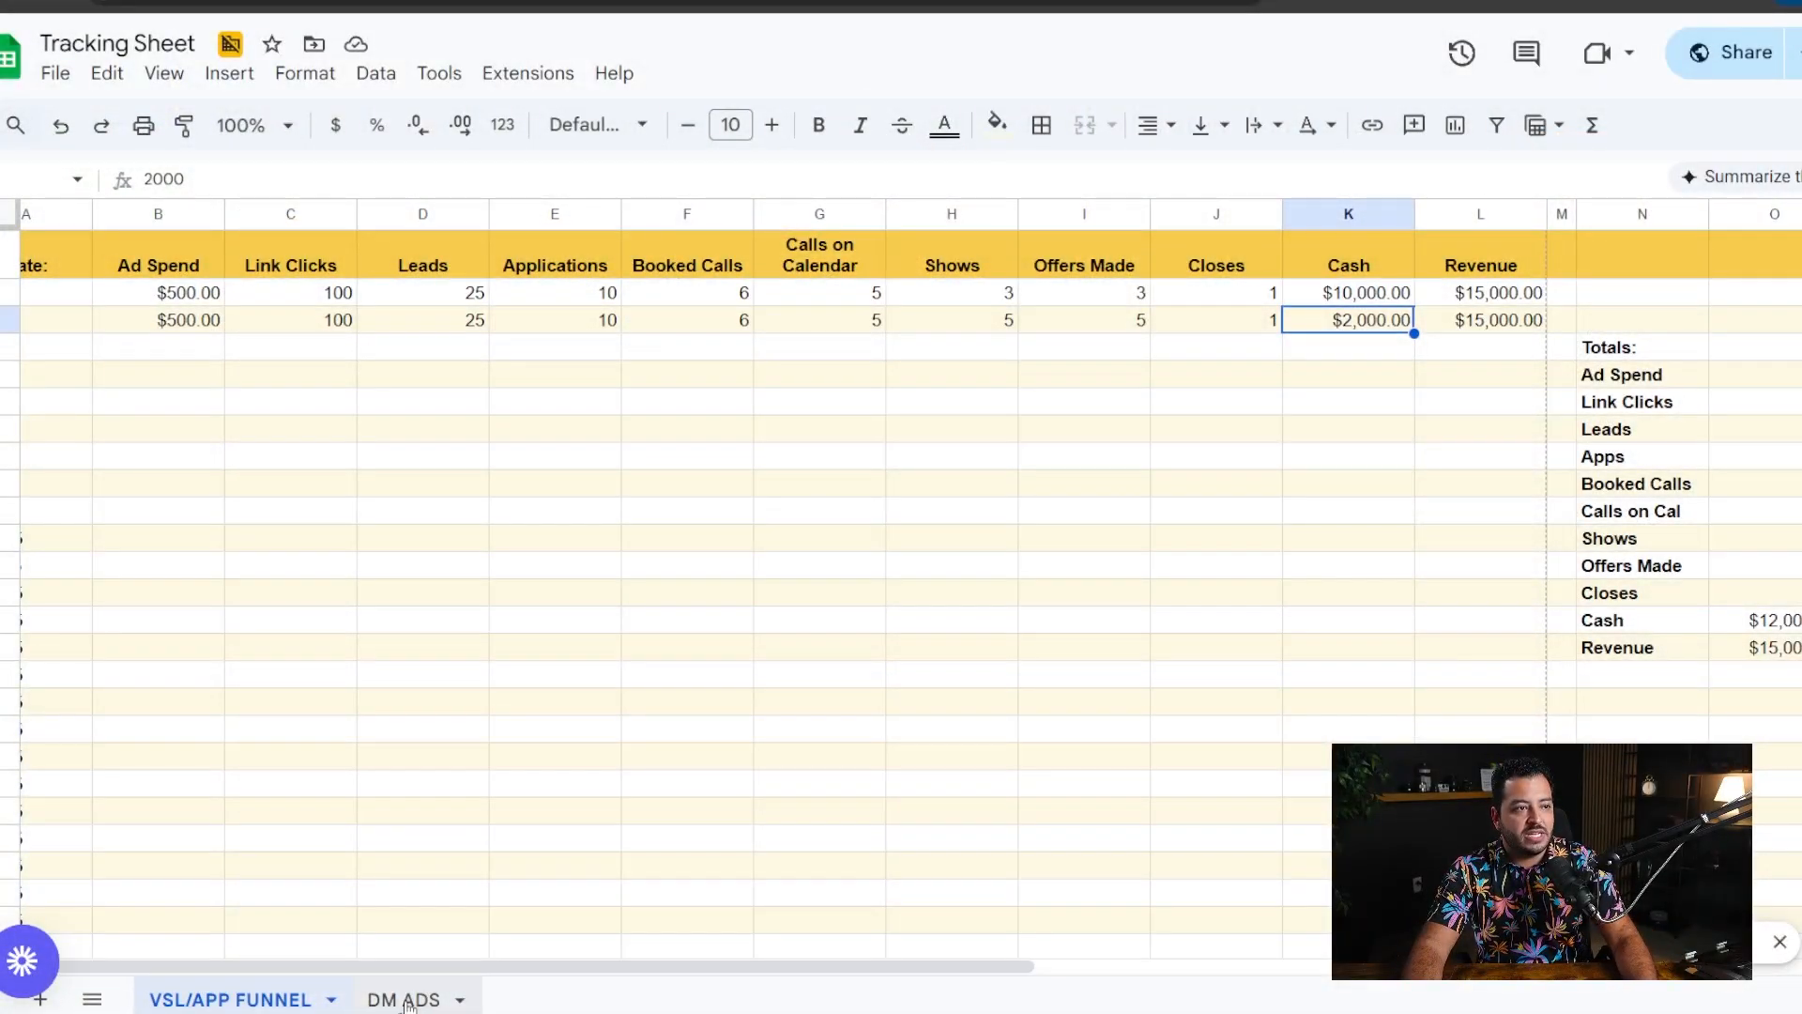
- Switch to the DM ADS sheet and narrow the empty column M between Revenue and the totals
left_click(411, 998)
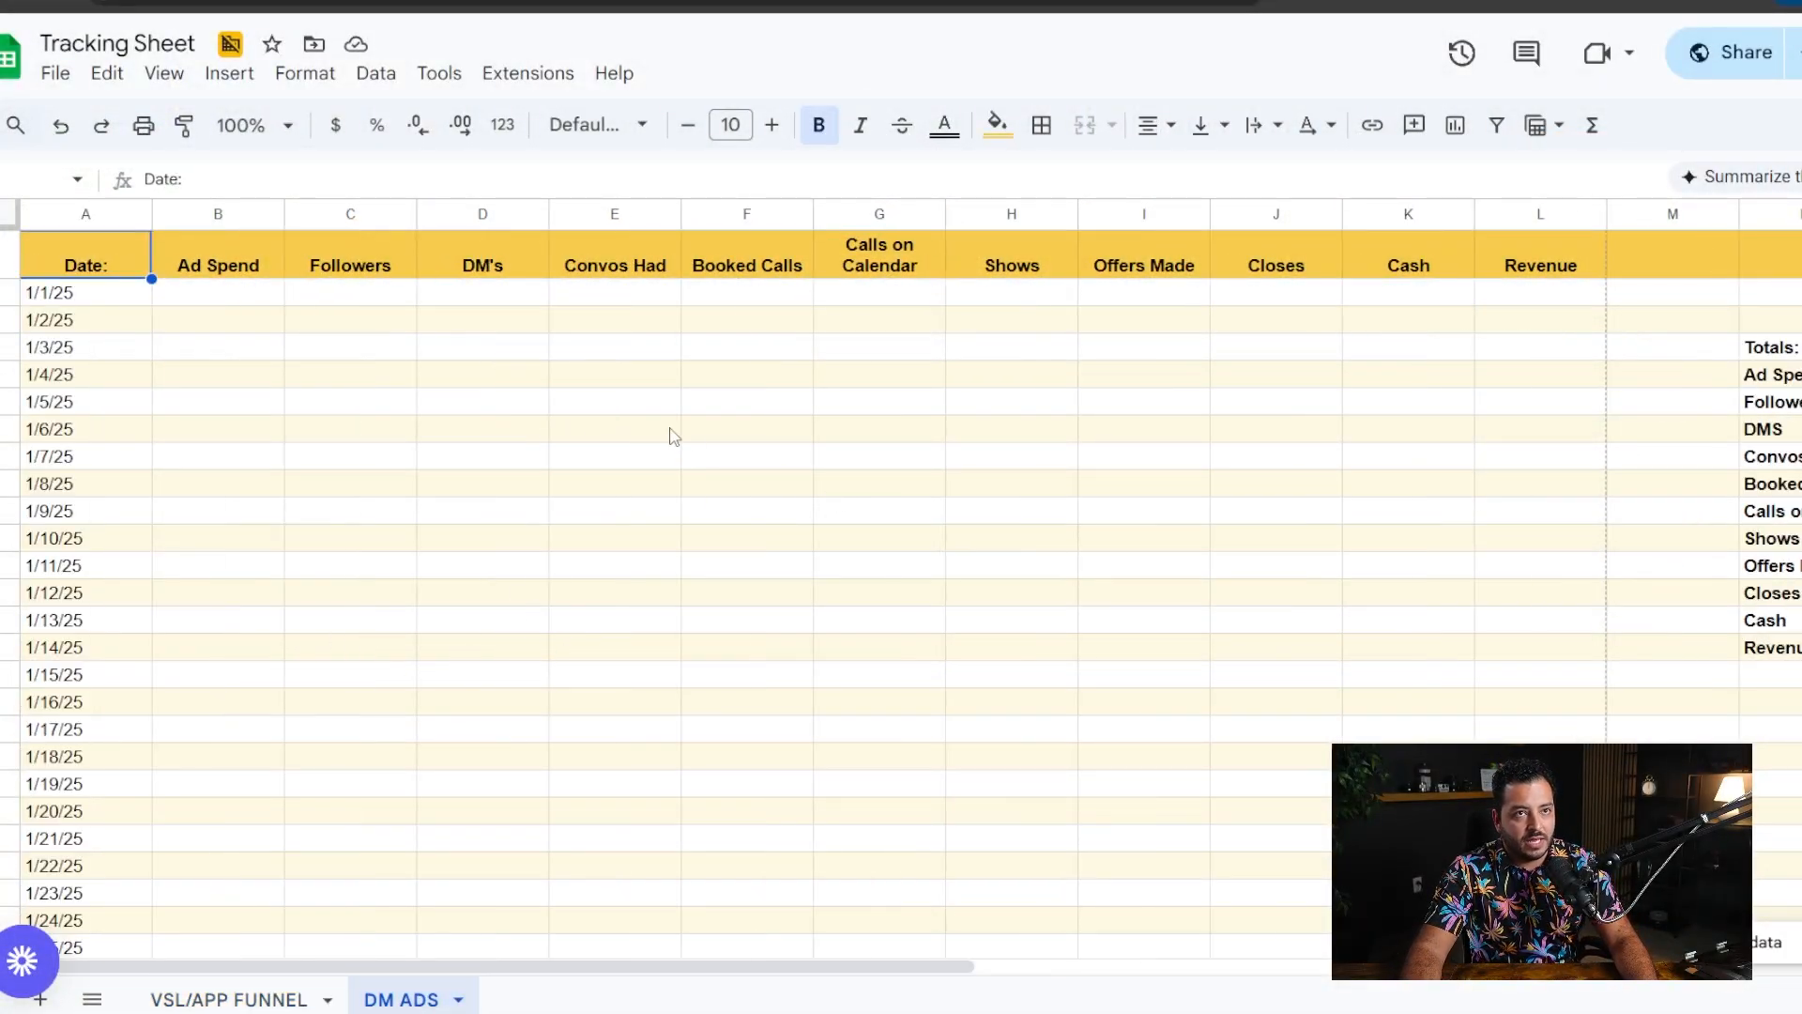
mouse_move(267, 322)
left_mouse_down()
mouse_move(273, 350)
mouse_move(906, 409)
left_mouse_up()
left_click(841, 595)
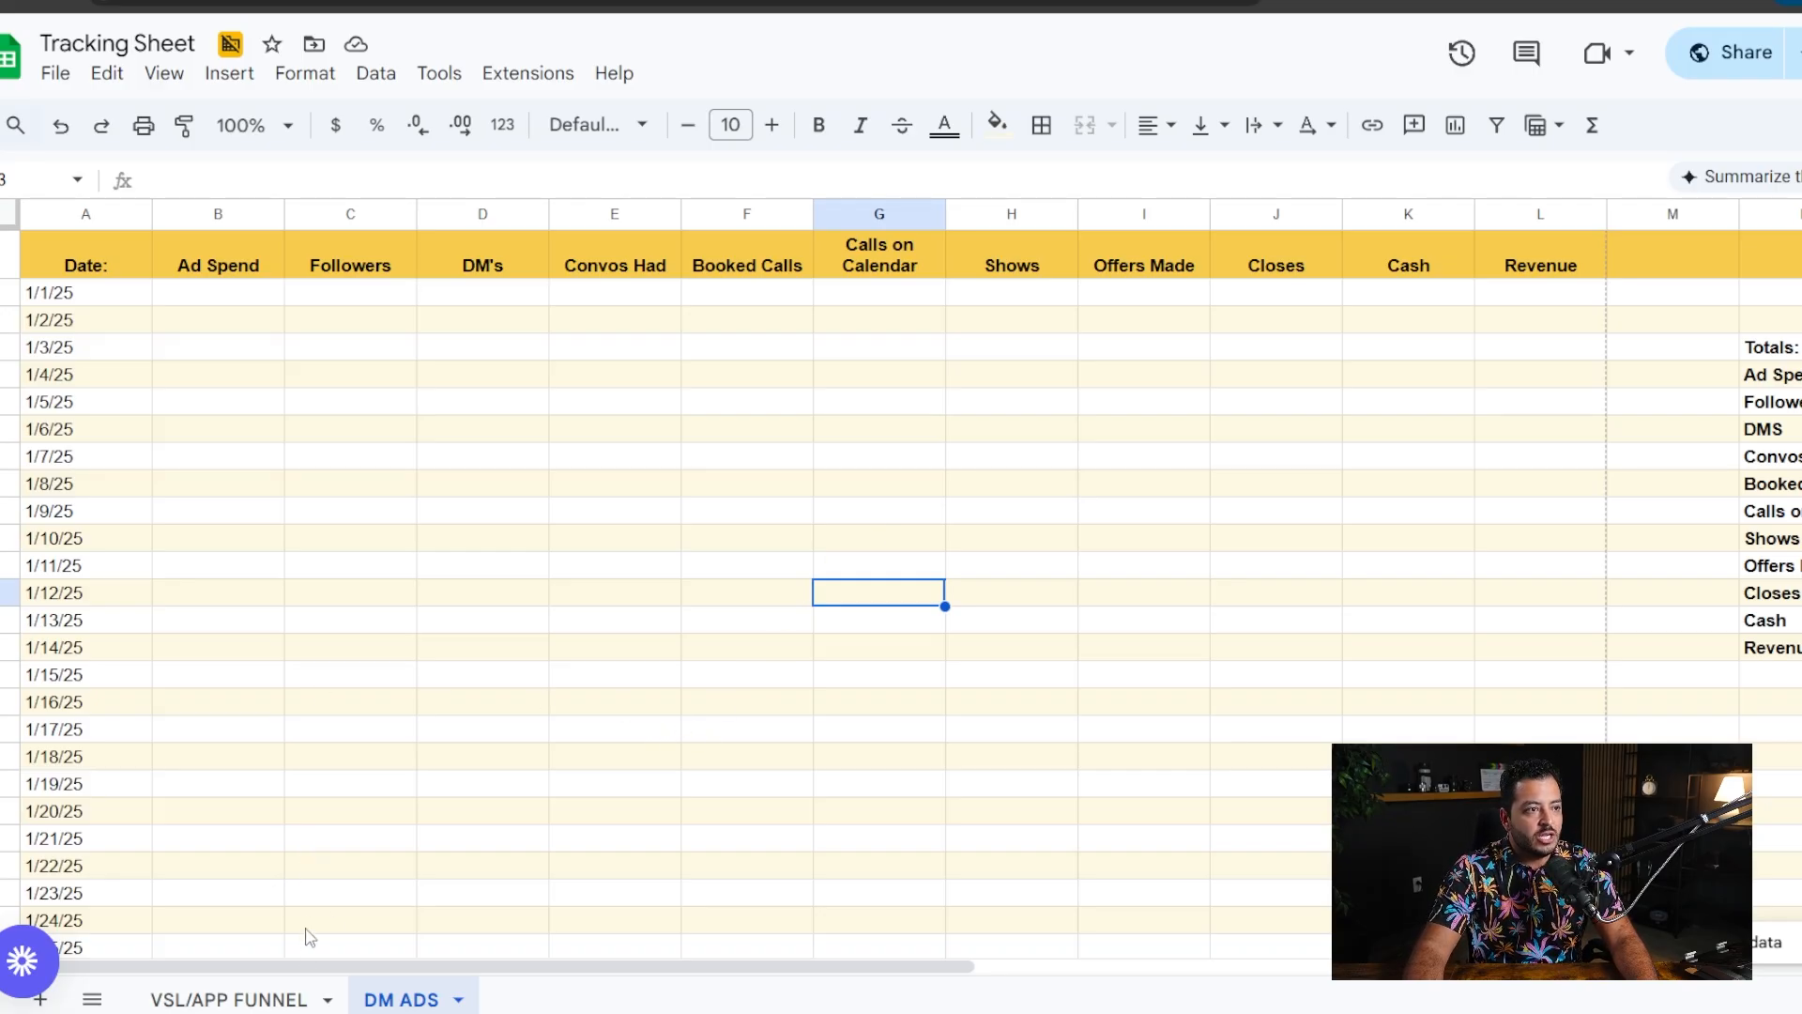
left_click_drag(308, 964, 347, 976)
left_click_drag(1660, 214, 1548, 214)
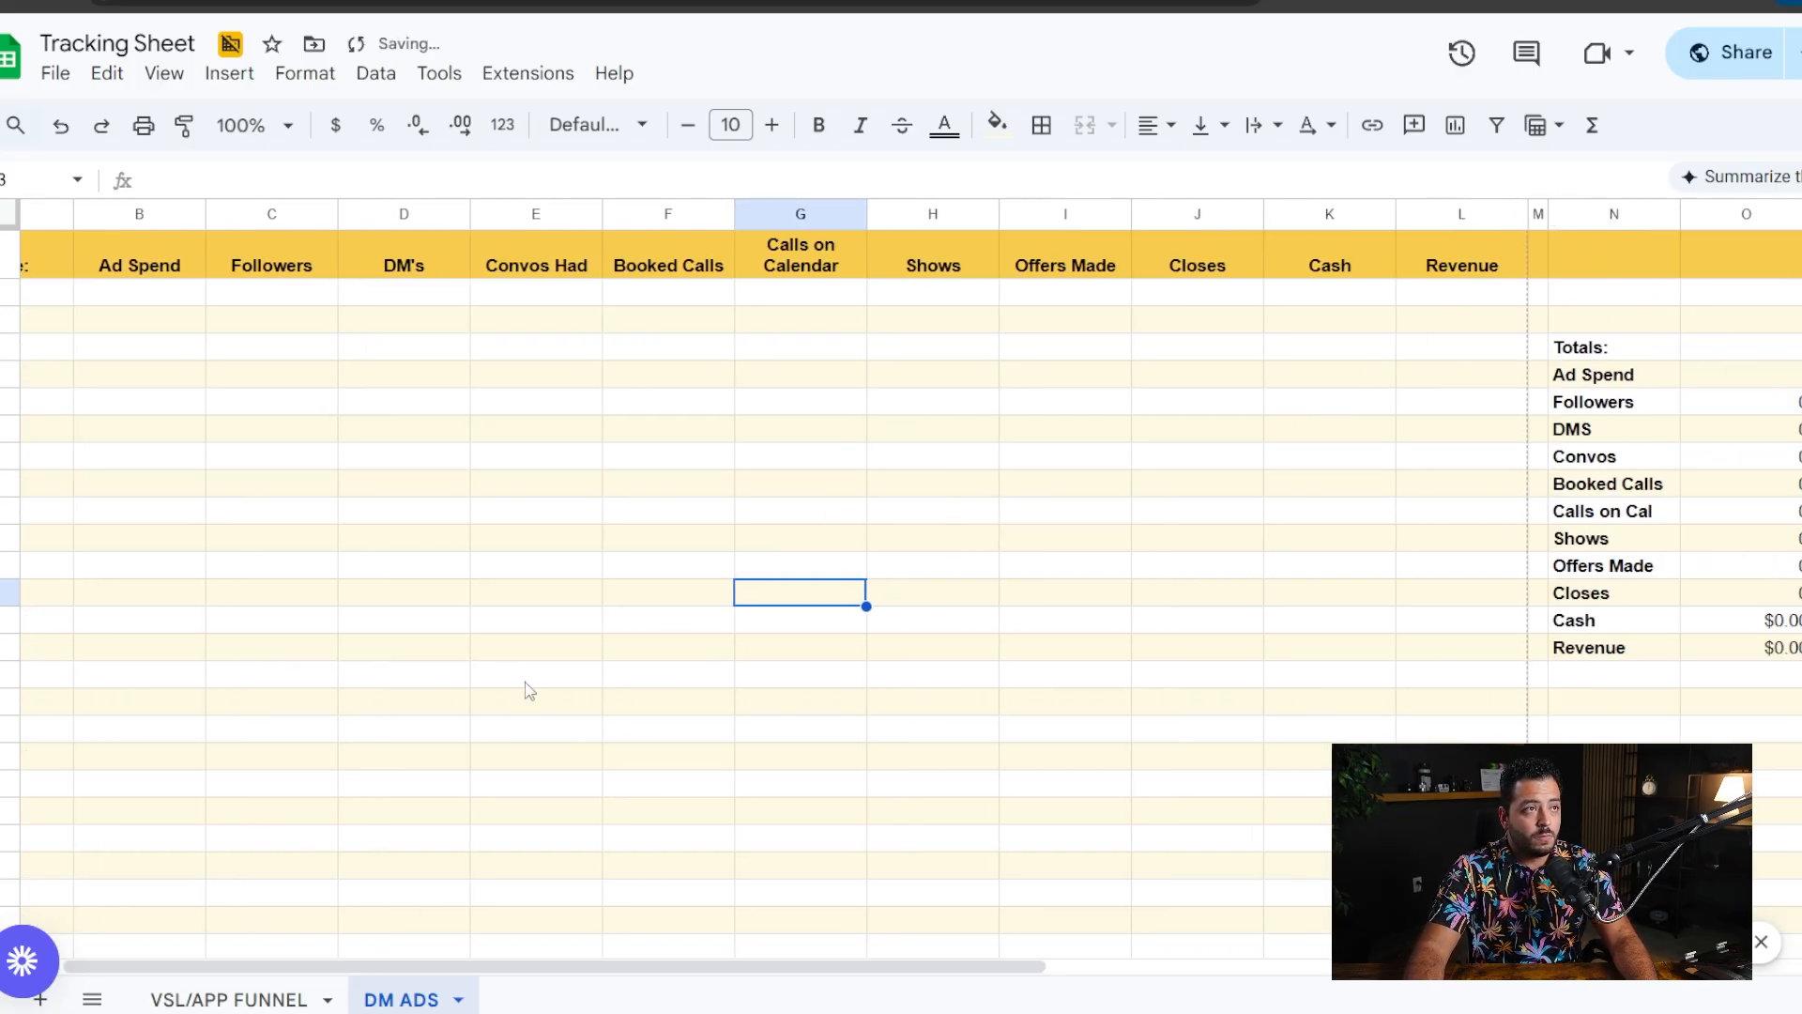
left_click_drag(593, 972, 553, 971)
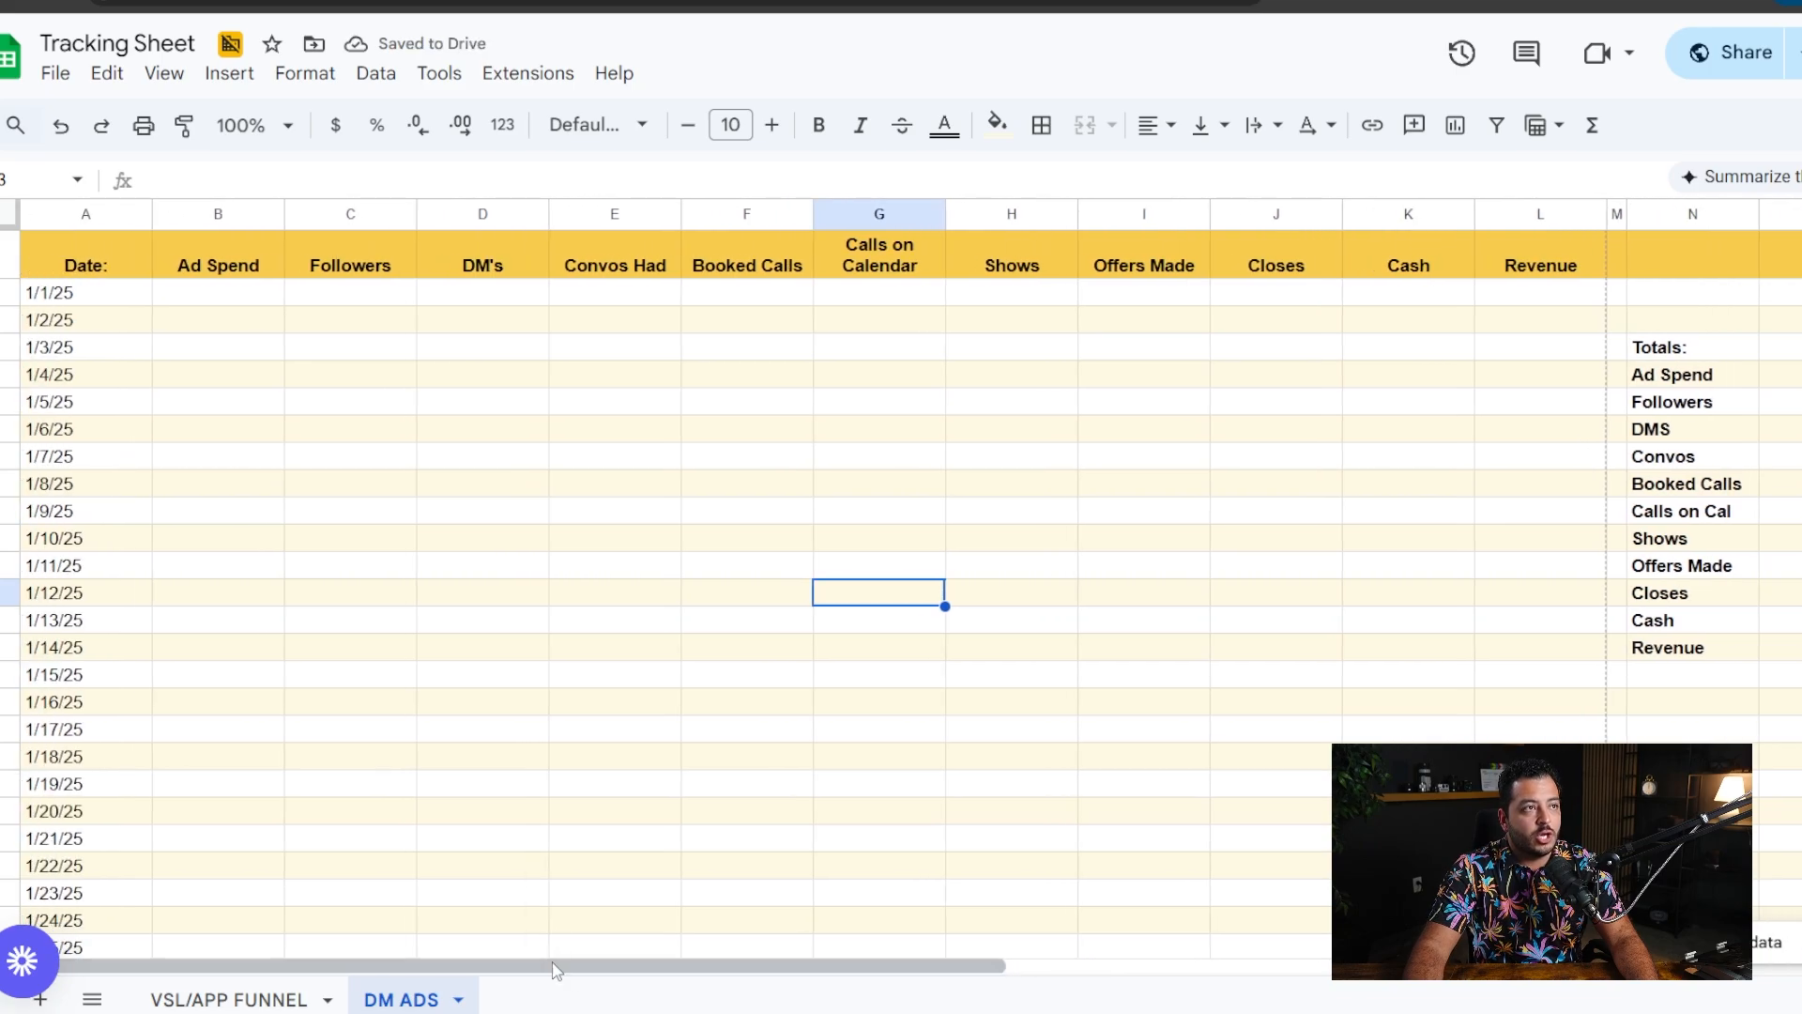
- Enter 500 as Ad Spend and 10 as Followers in the 1/1/25 row
left_click(246, 294)
type("500")
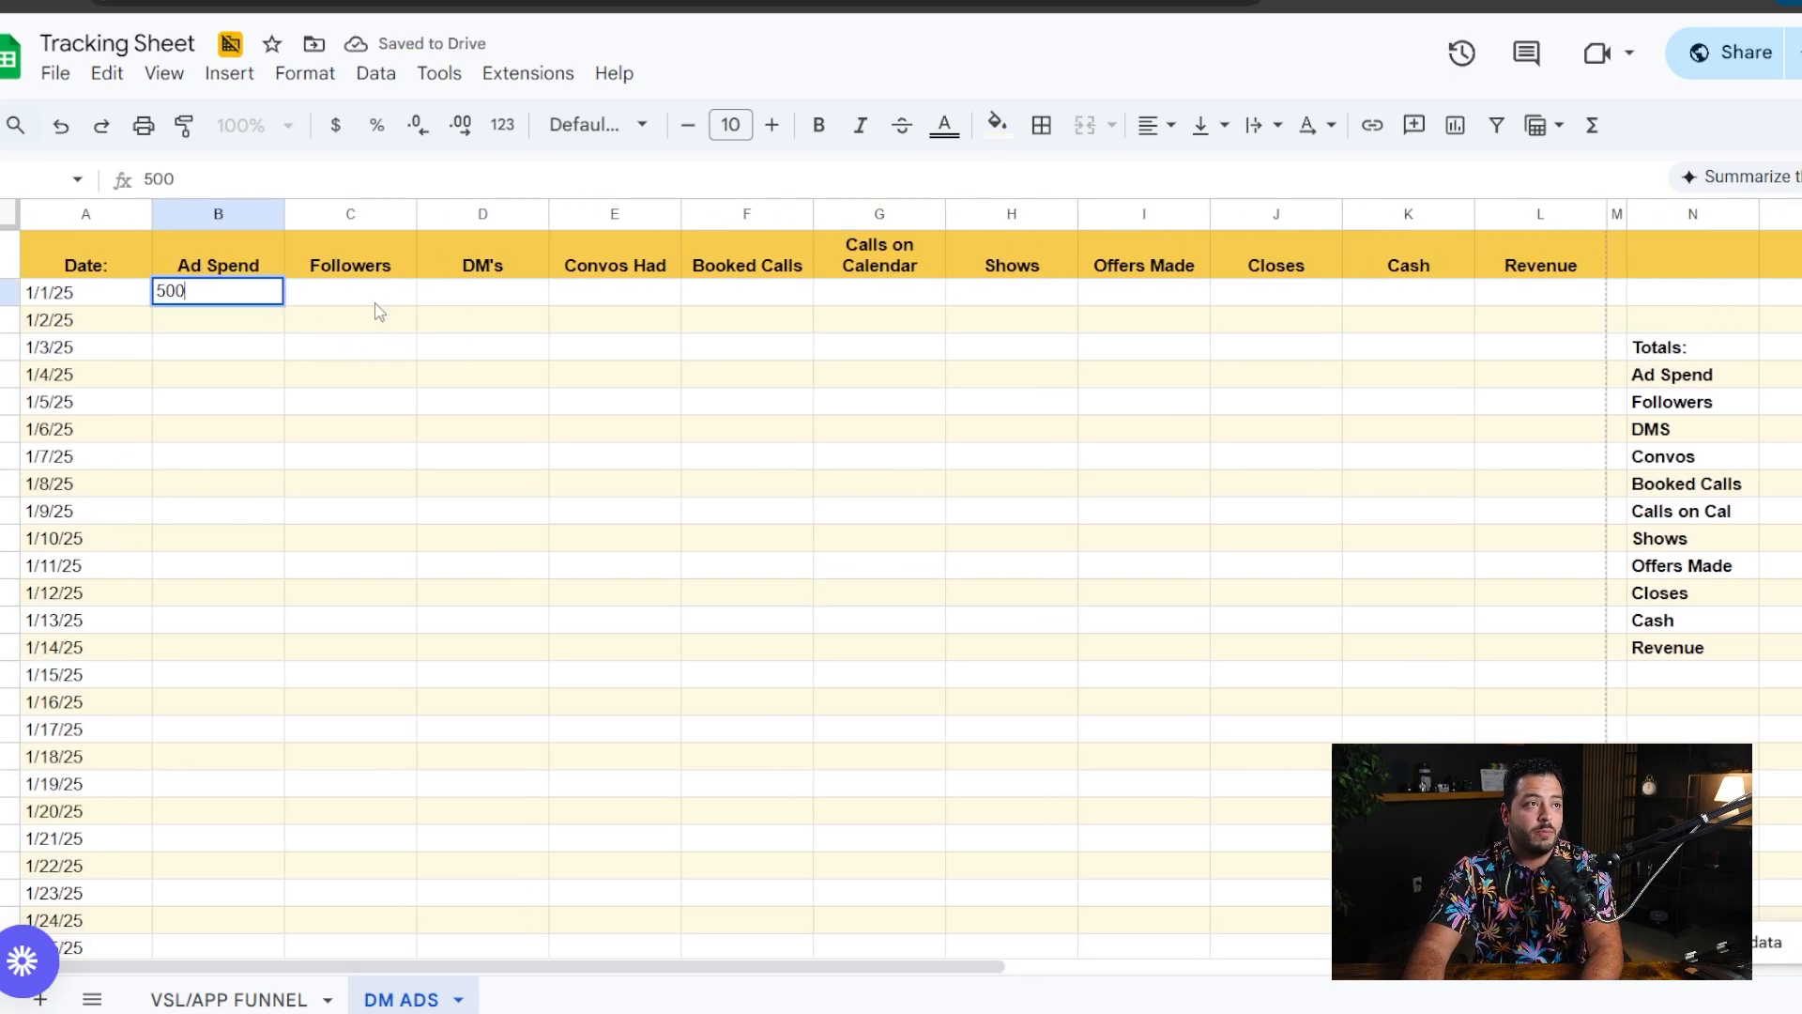
key("Tab")
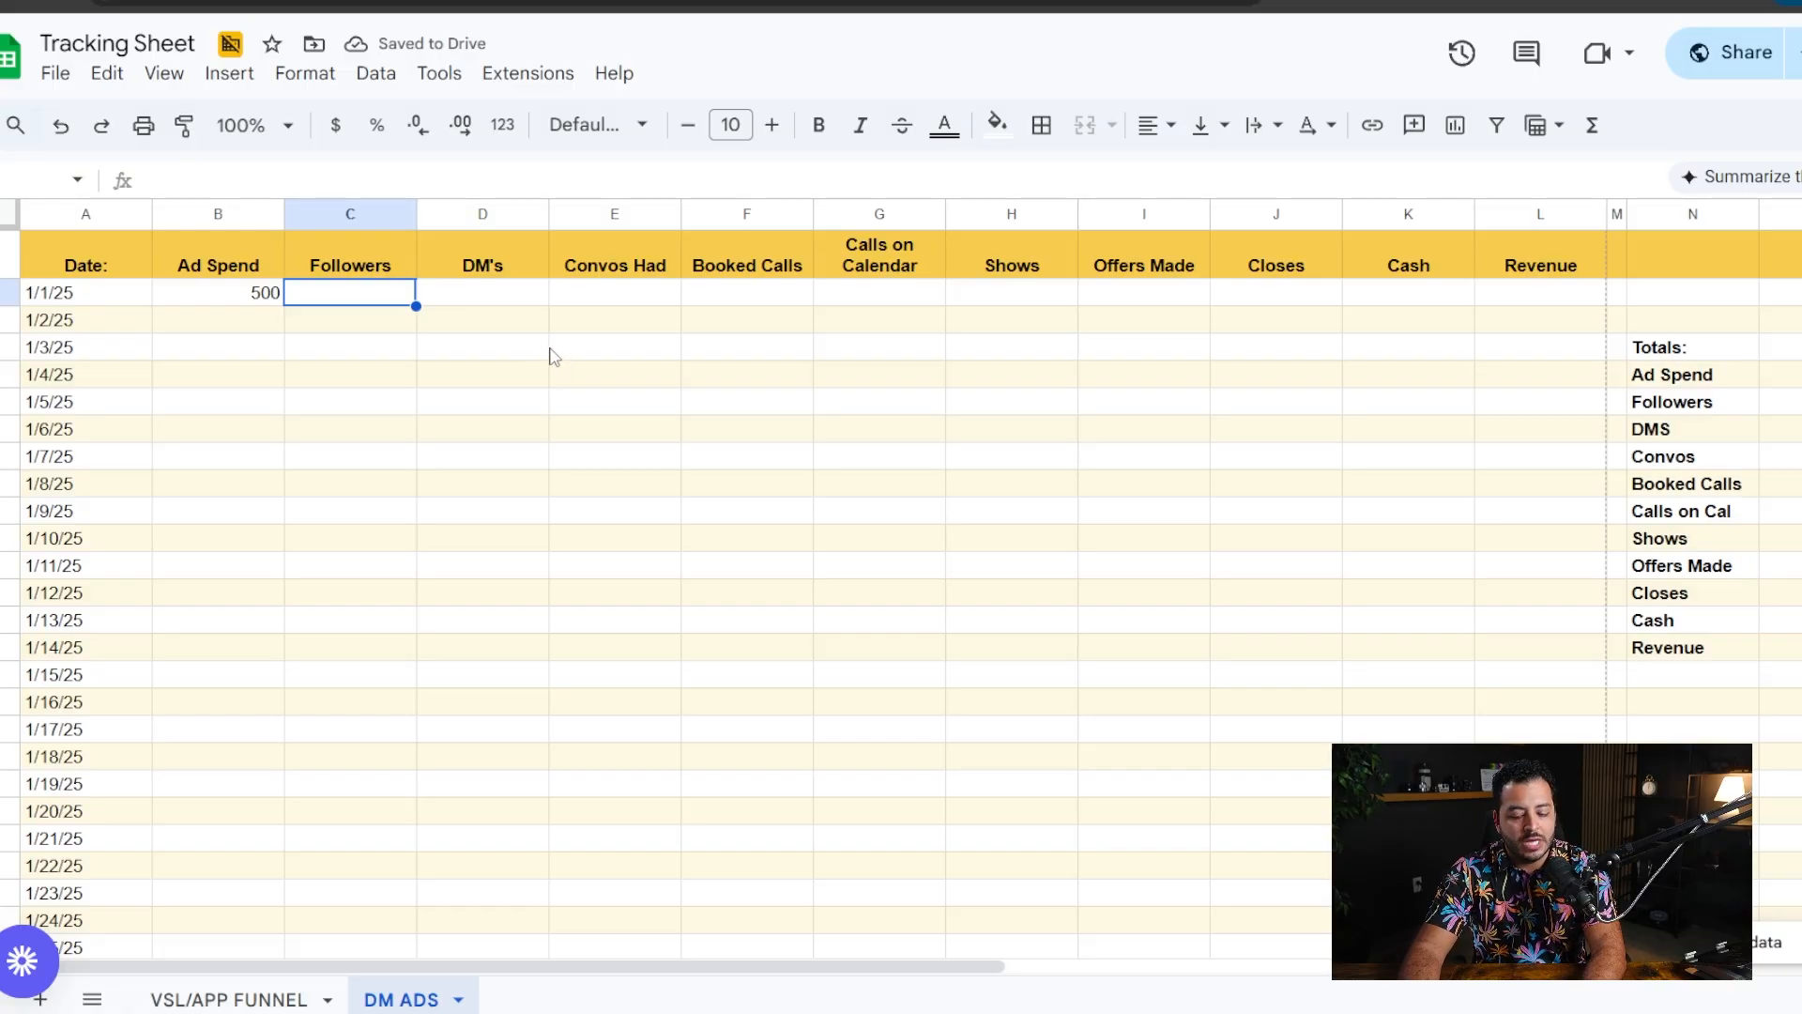
type("10")
left_click(570, 436)
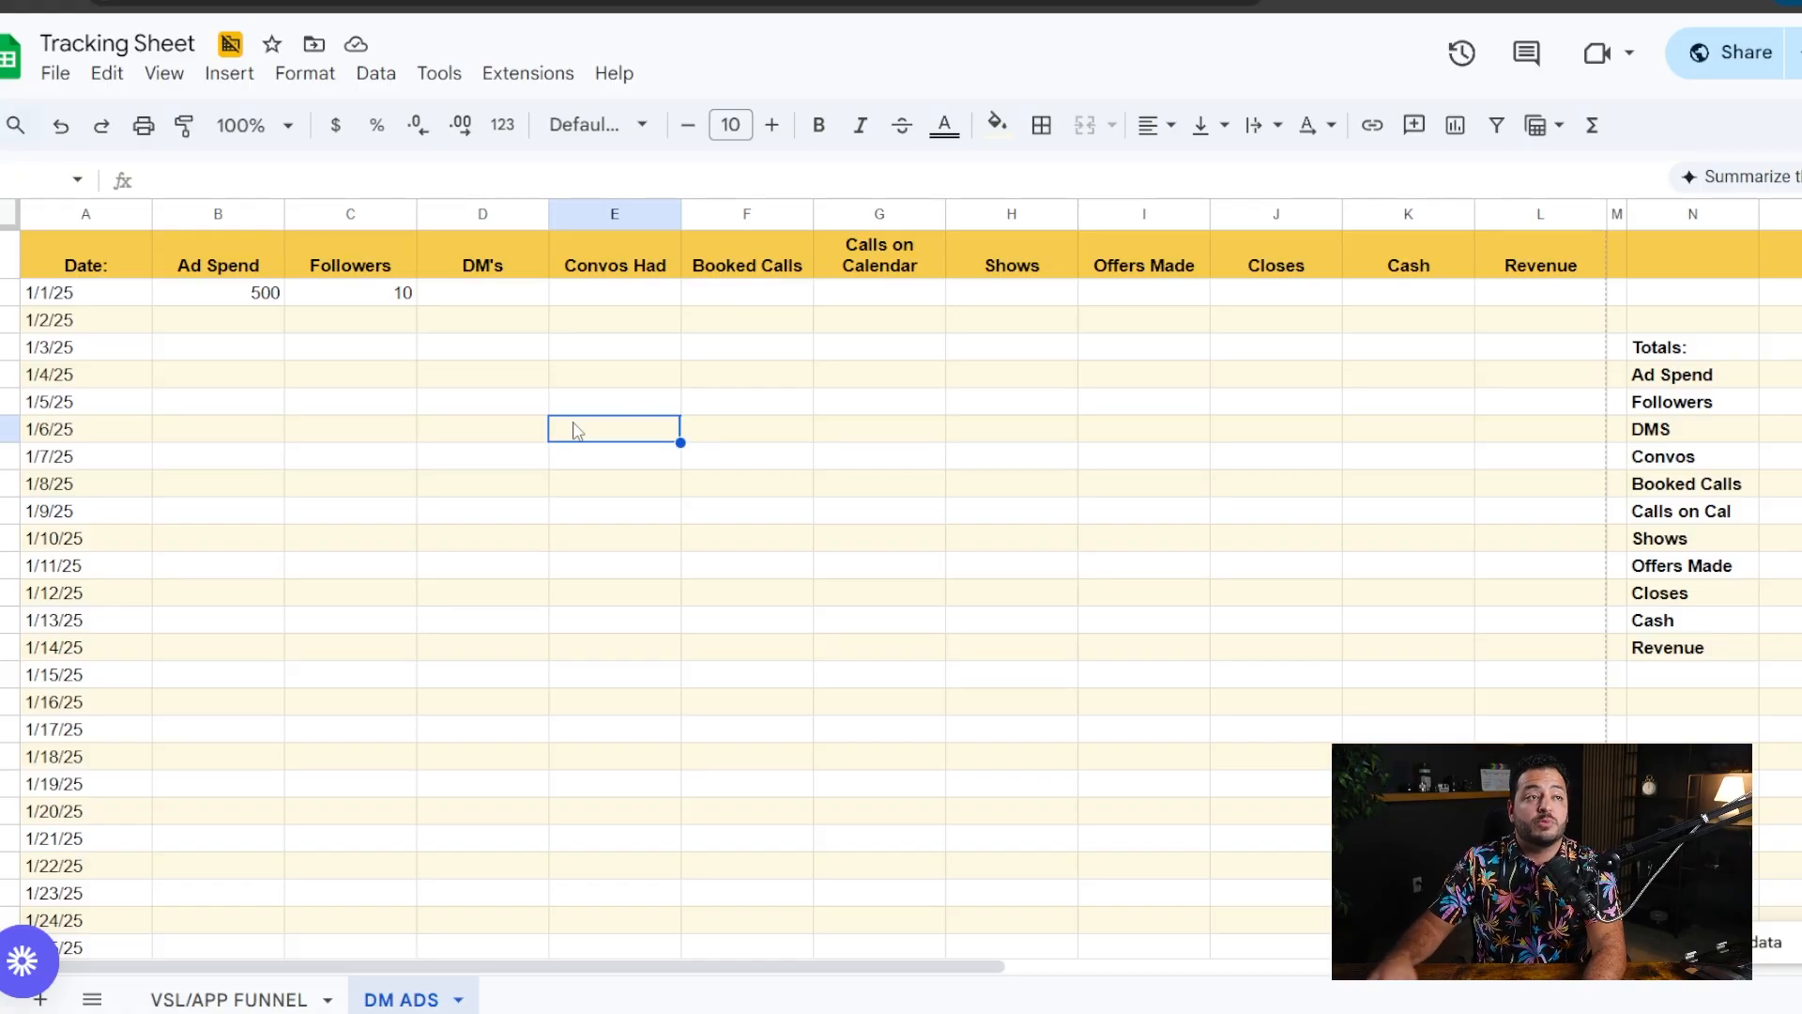
- Change the Followers value in the 1/1/25 row to 100
left_click(392, 292)
double_click(396, 292)
type("100")
left_click(435, 400)
- Record 10 DM's in the 1/1/25 row and compare them with the followers
left_click(482, 297)
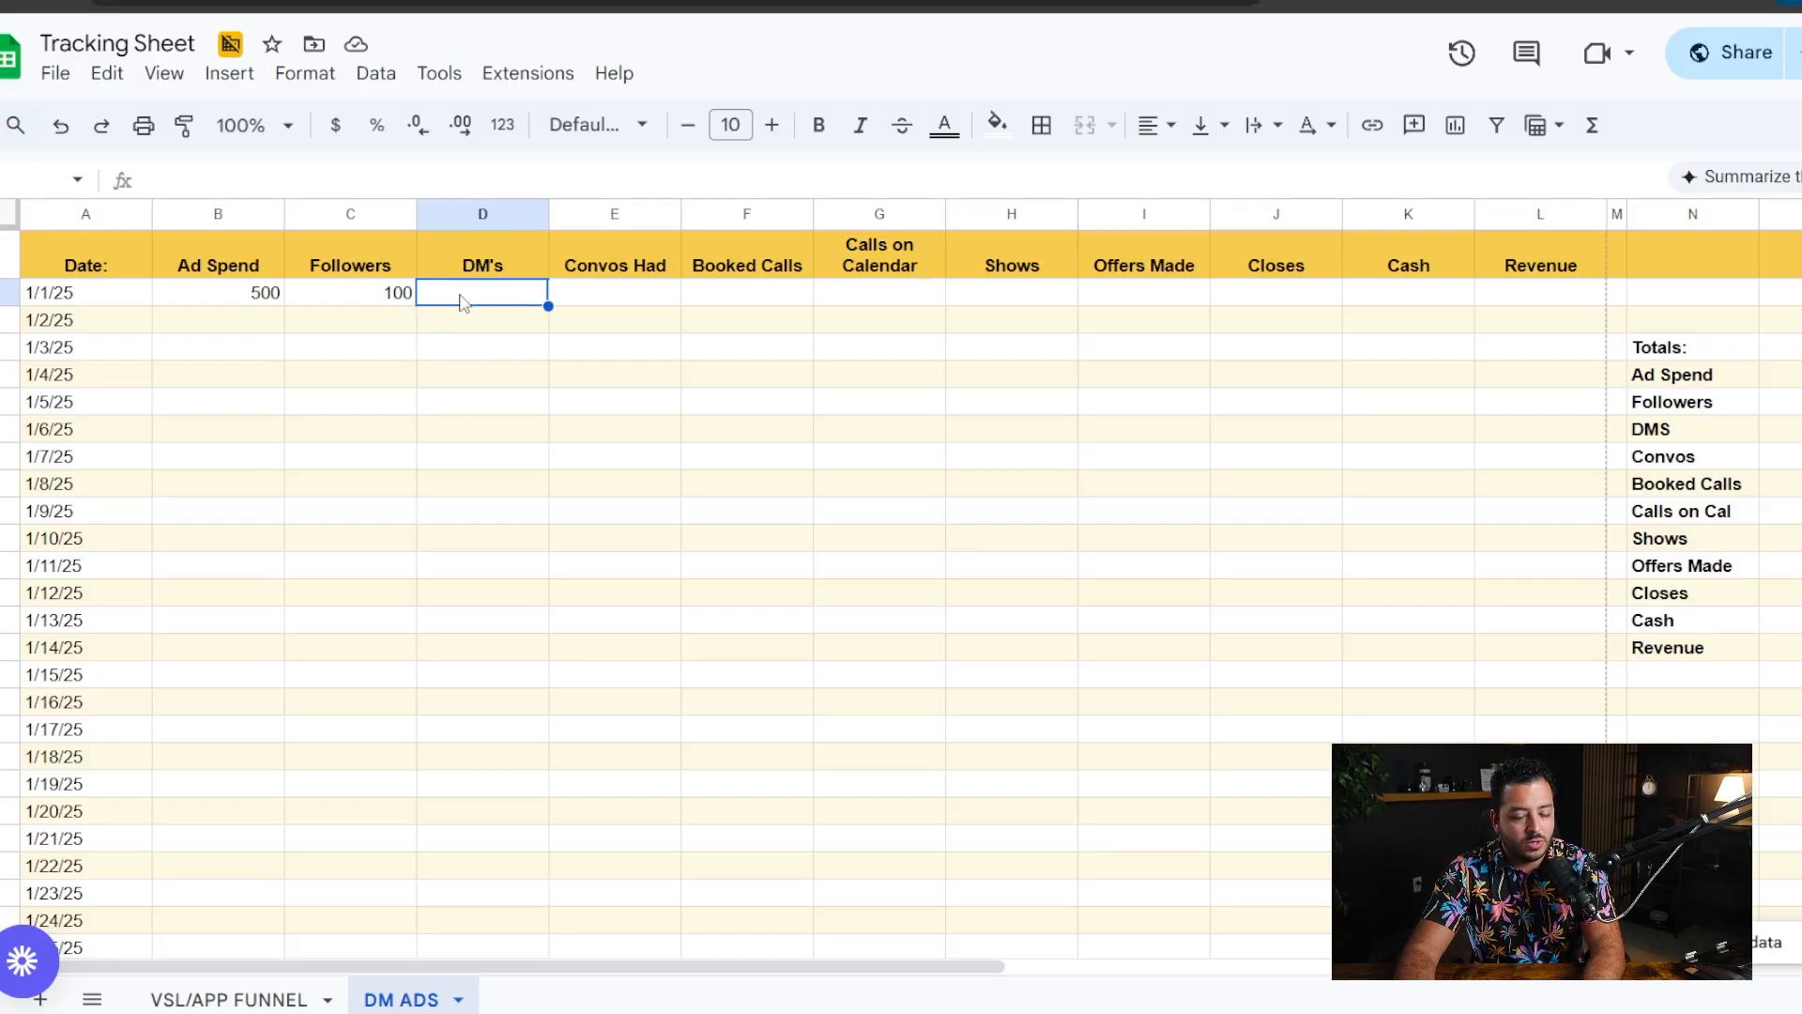
type("10")
left_click(515, 374)
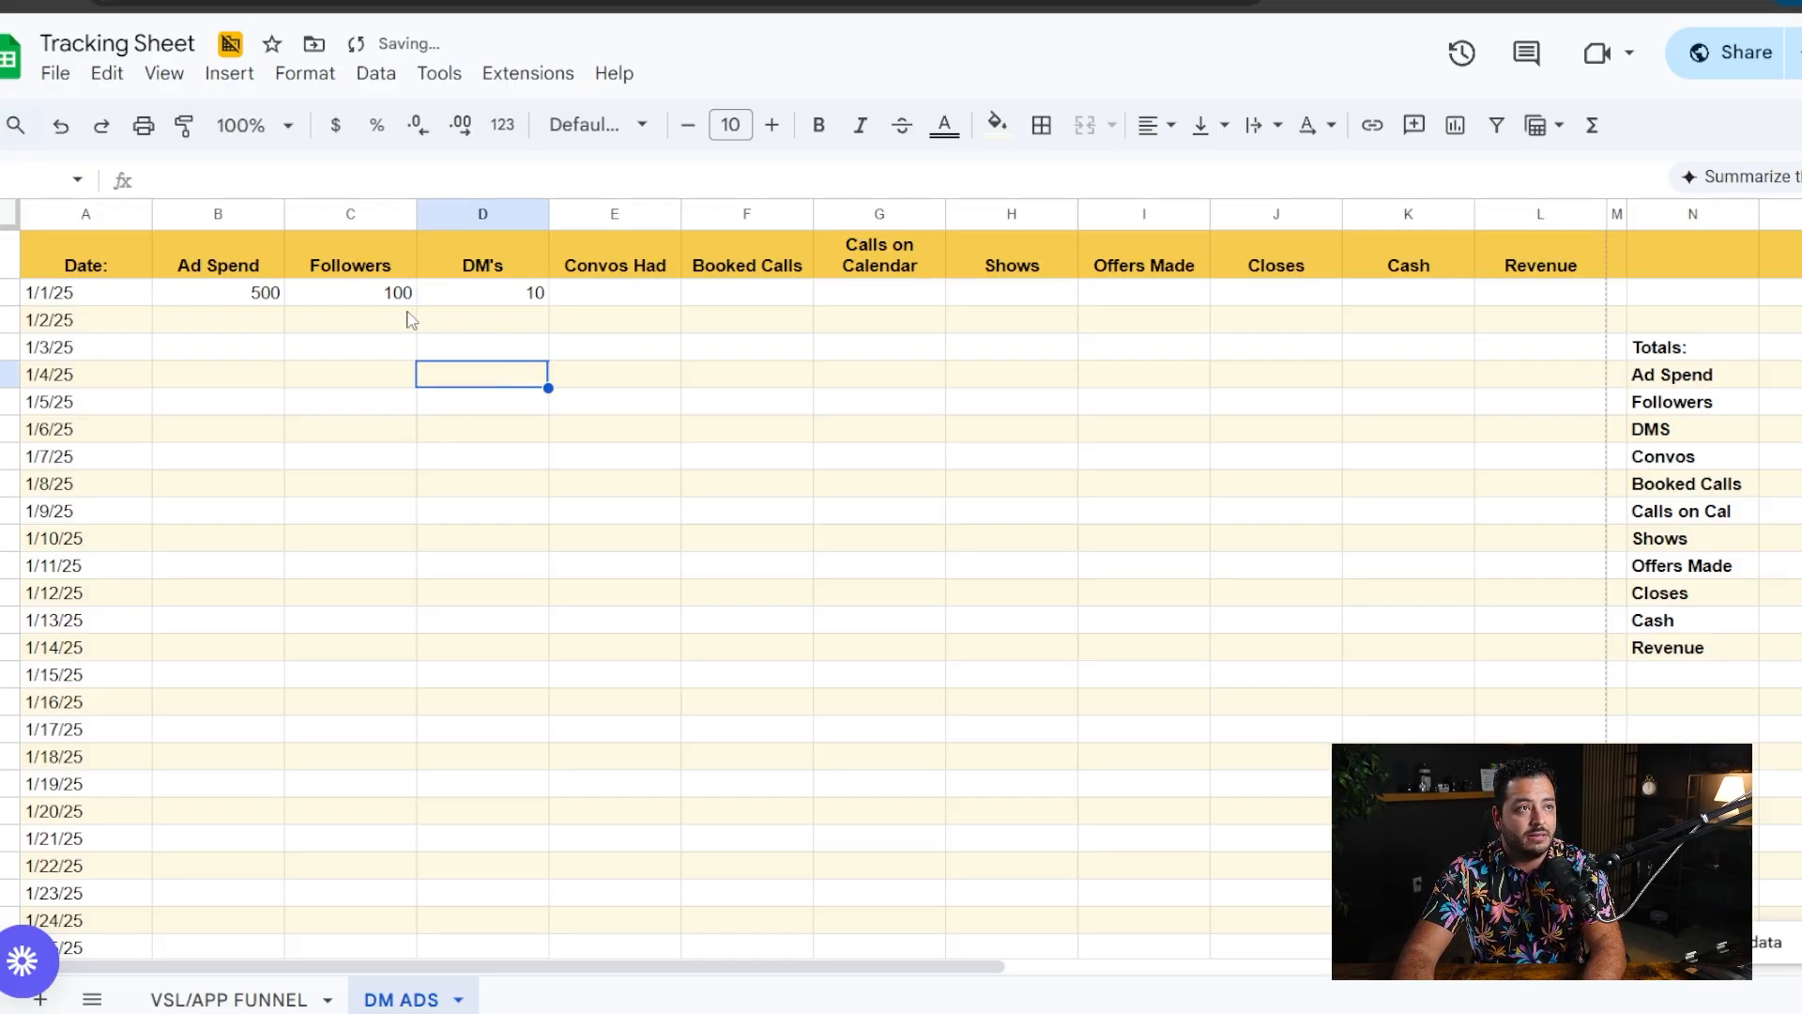
left_click_drag(394, 293, 487, 300)
left_click_drag(390, 298, 535, 294)
left_click(504, 273)
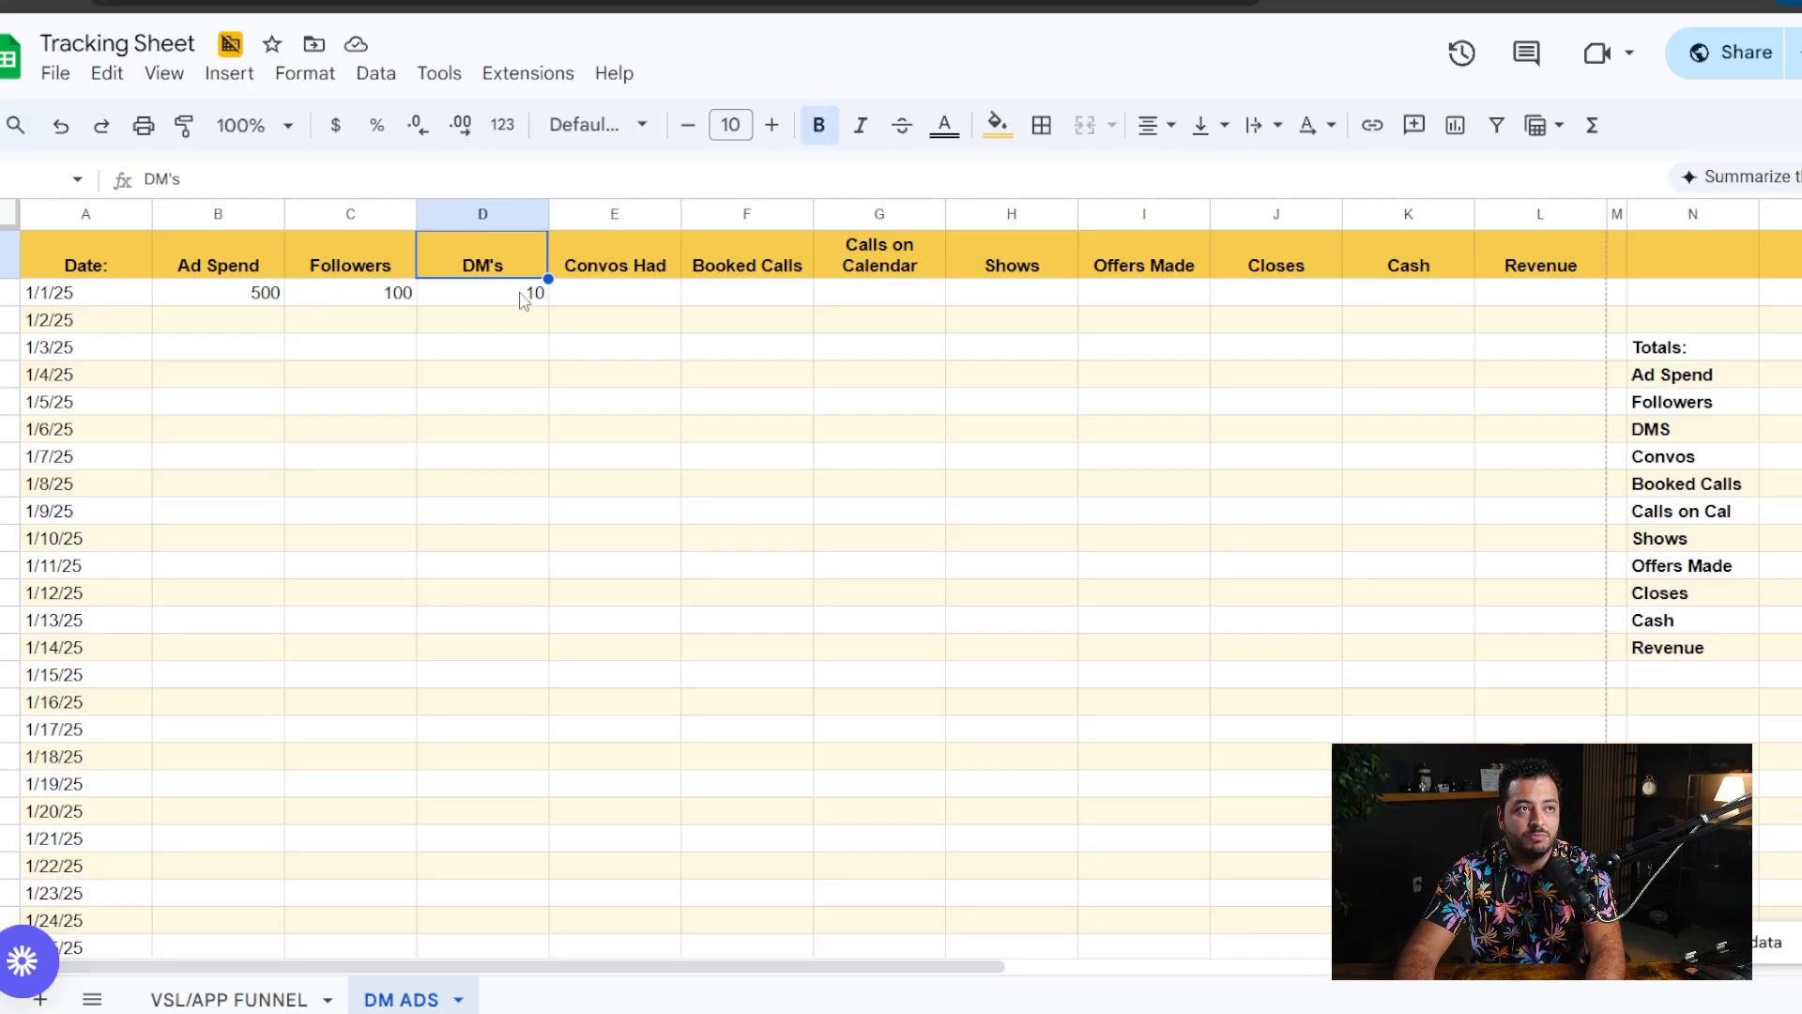
- Change the DM's value in the 1/1/25 row to 20
left_click(524, 301)
type("20")
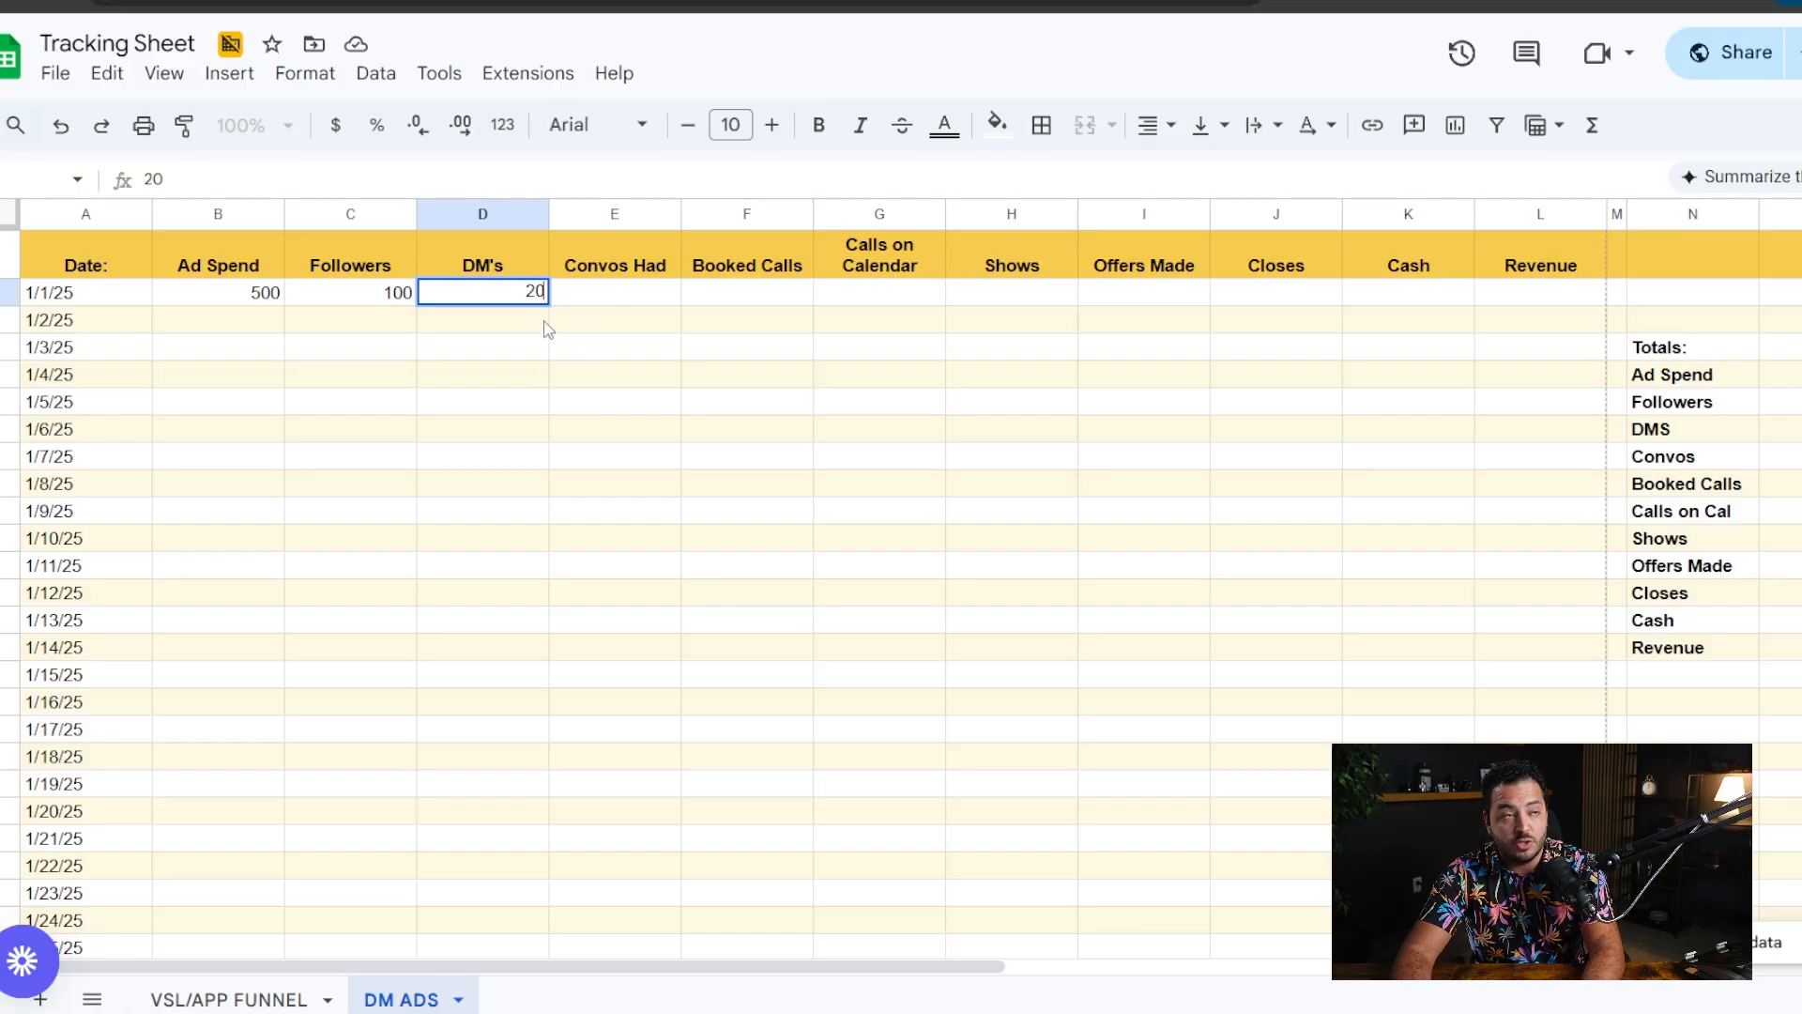
left_click(597, 352)
- Record 2 as Convos Had in the 1/1/25 row and check it against the DM's
left_click(634, 301)
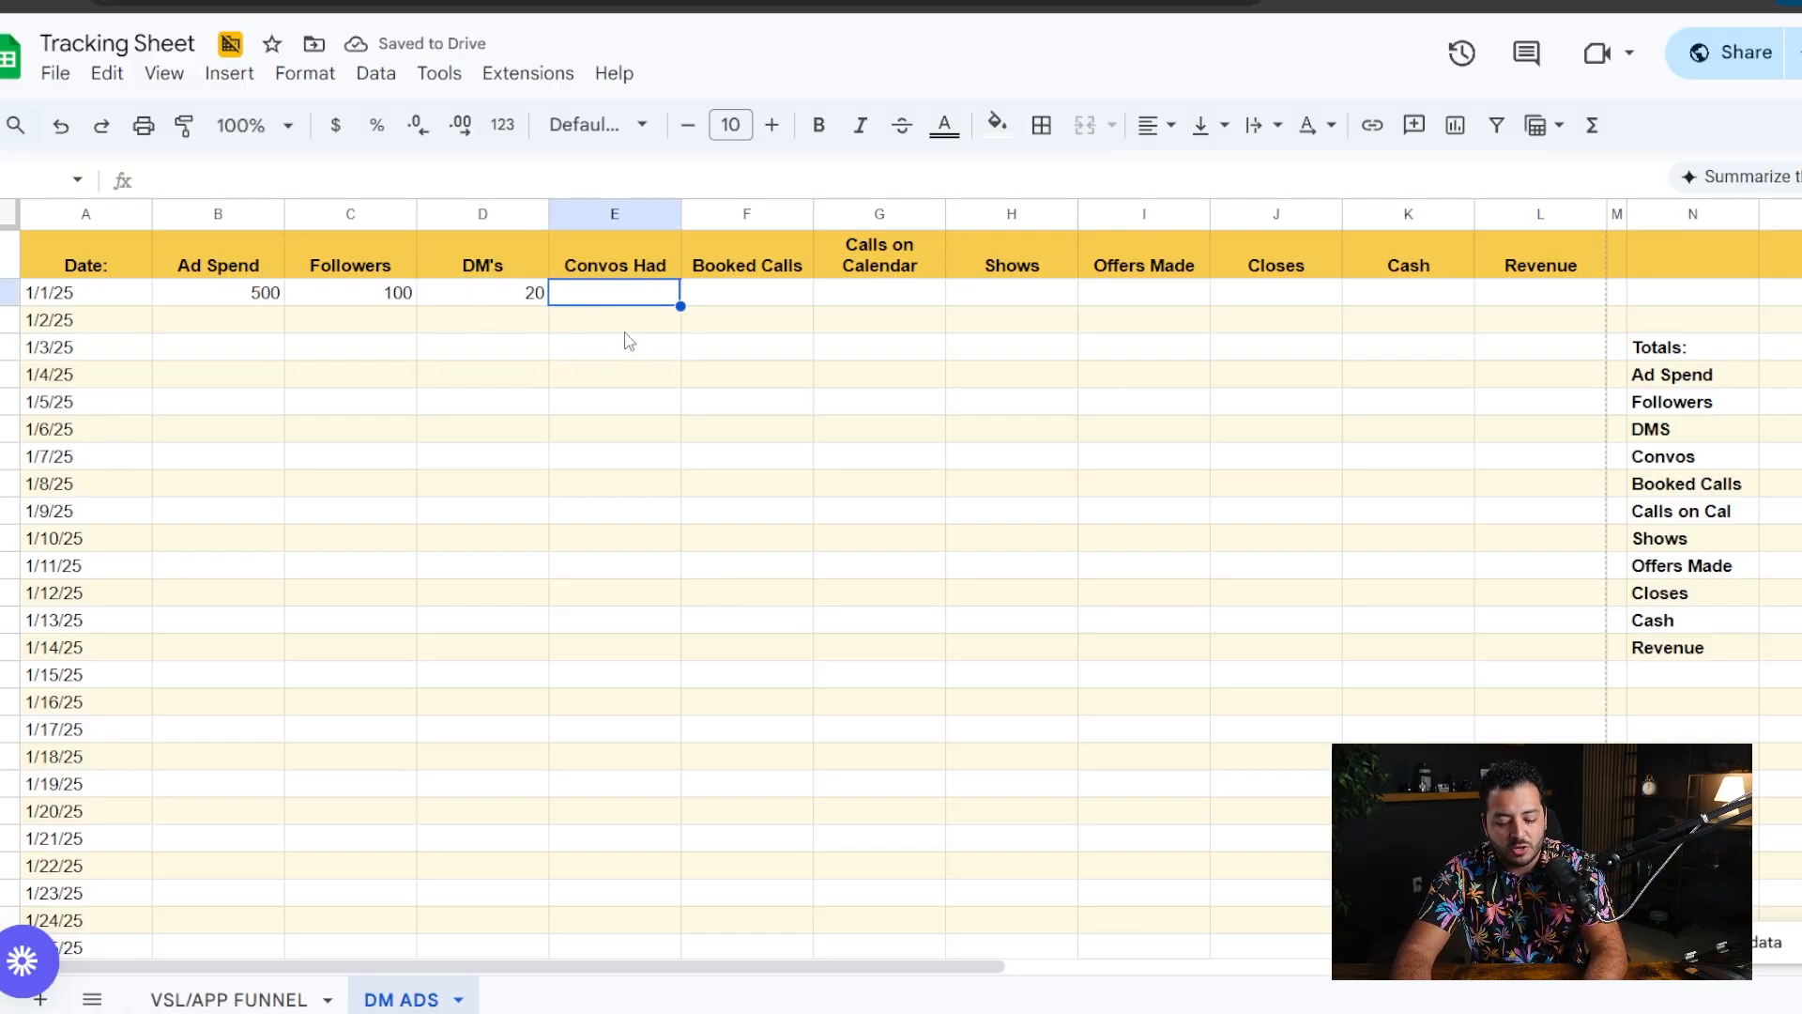
type("2")
left_click(652, 397)
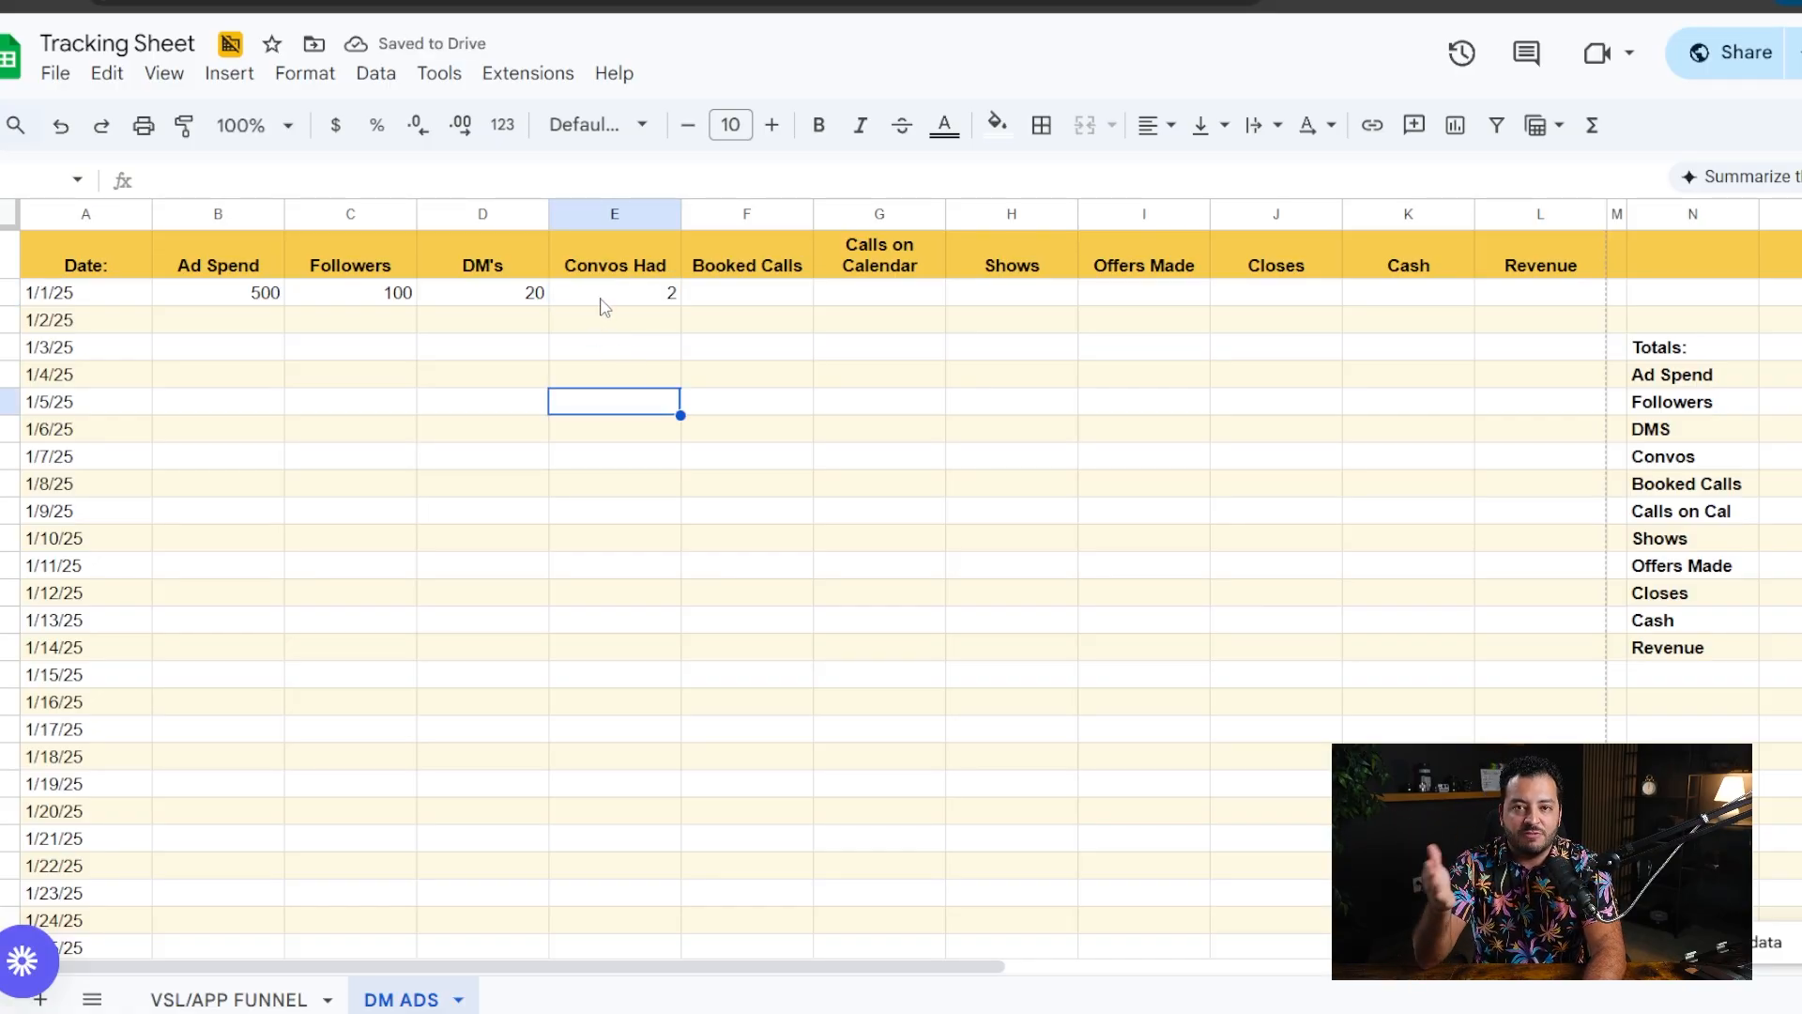
double_click(672, 293)
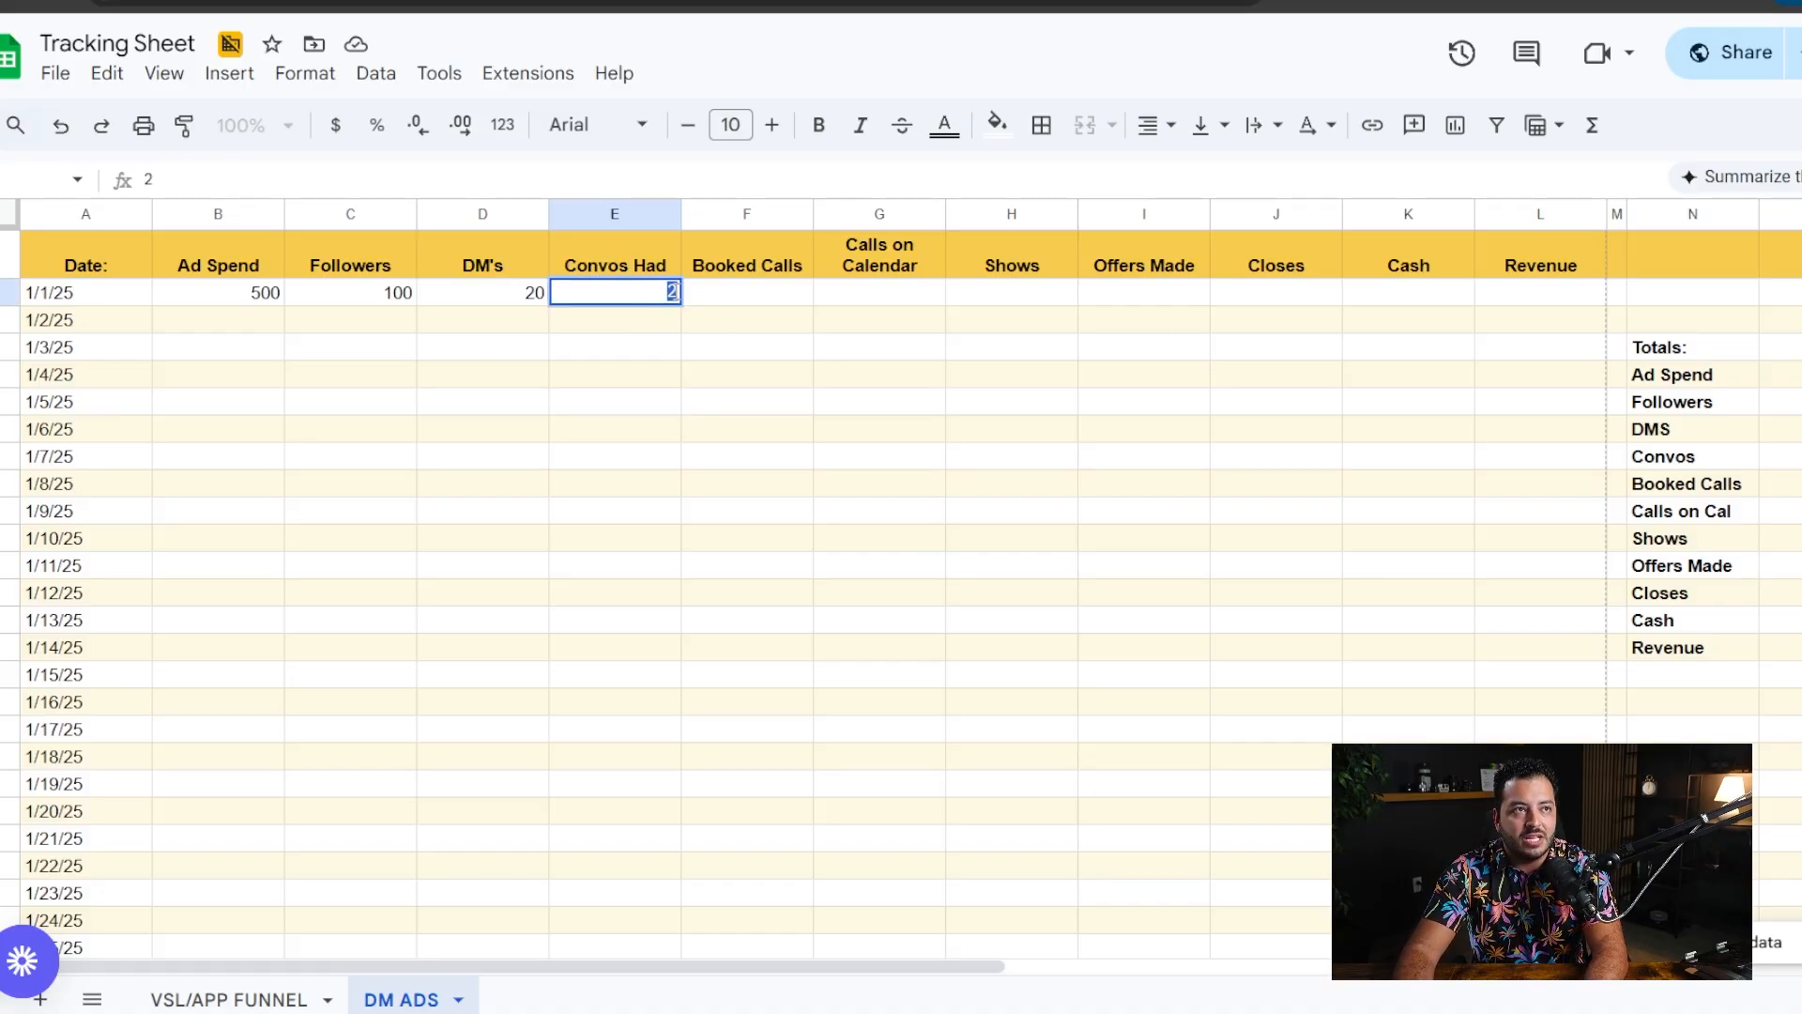
left_click(646, 327)
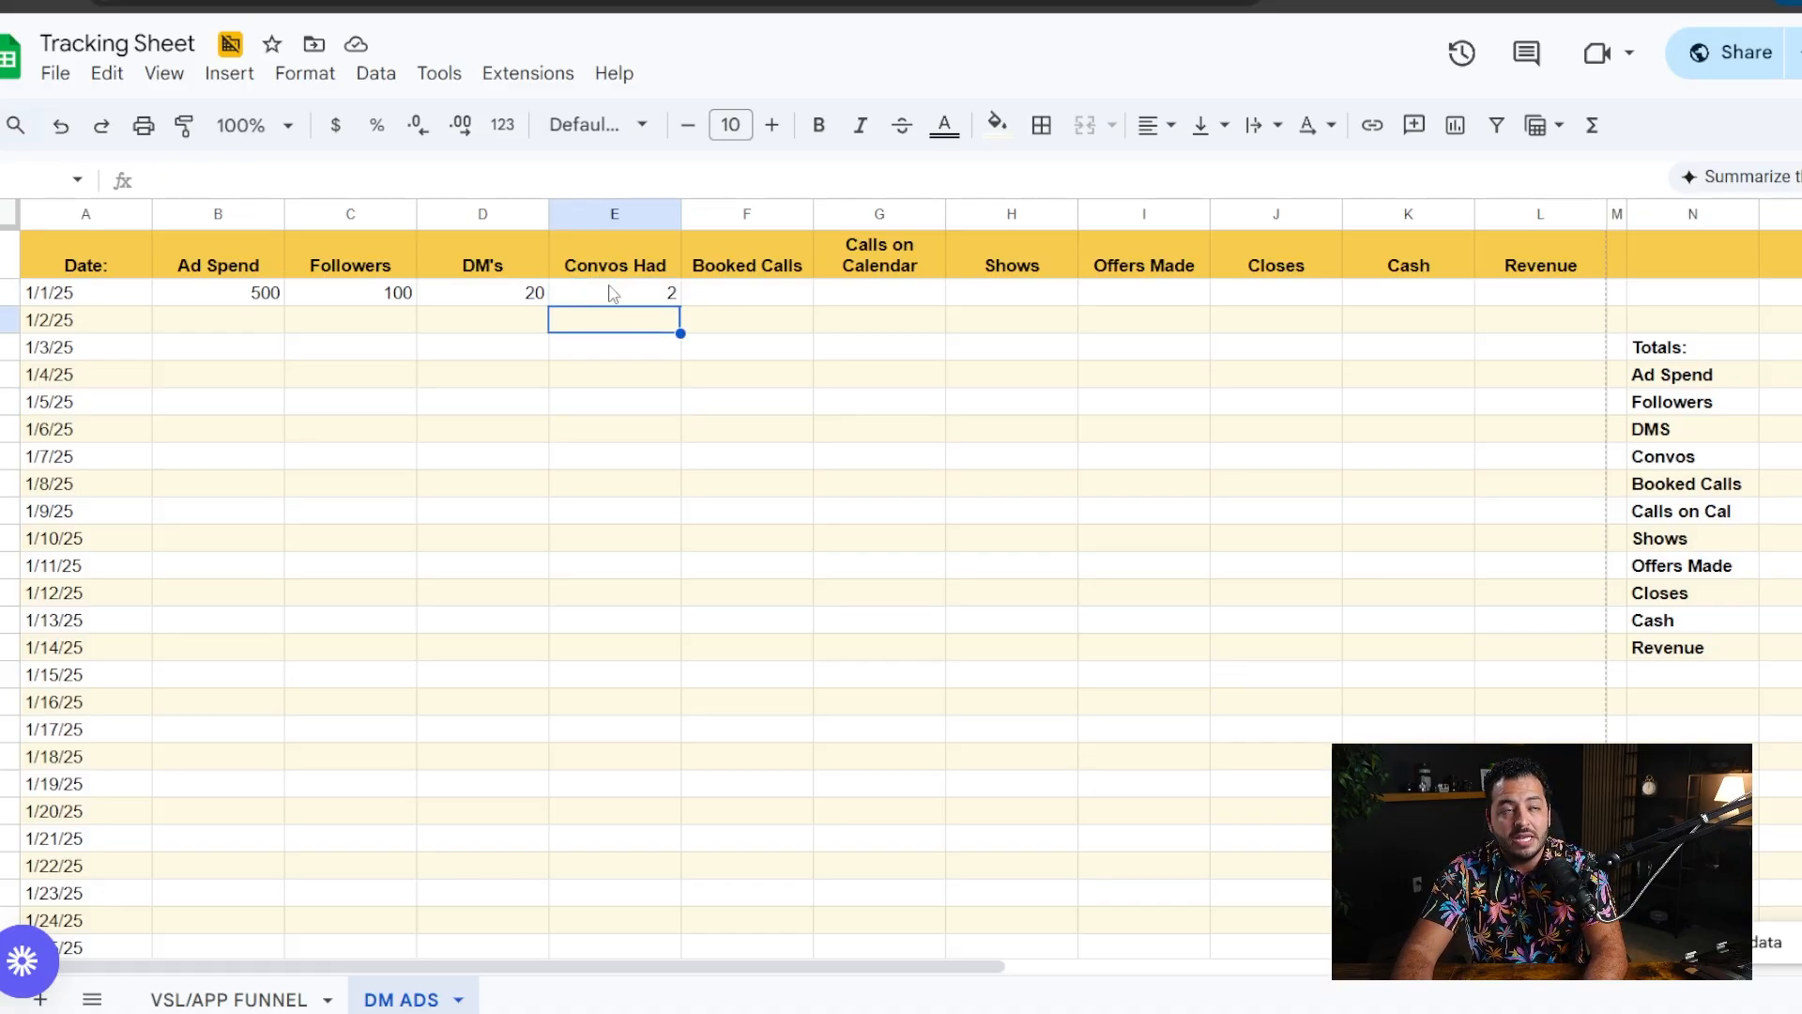
left_click(620, 296)
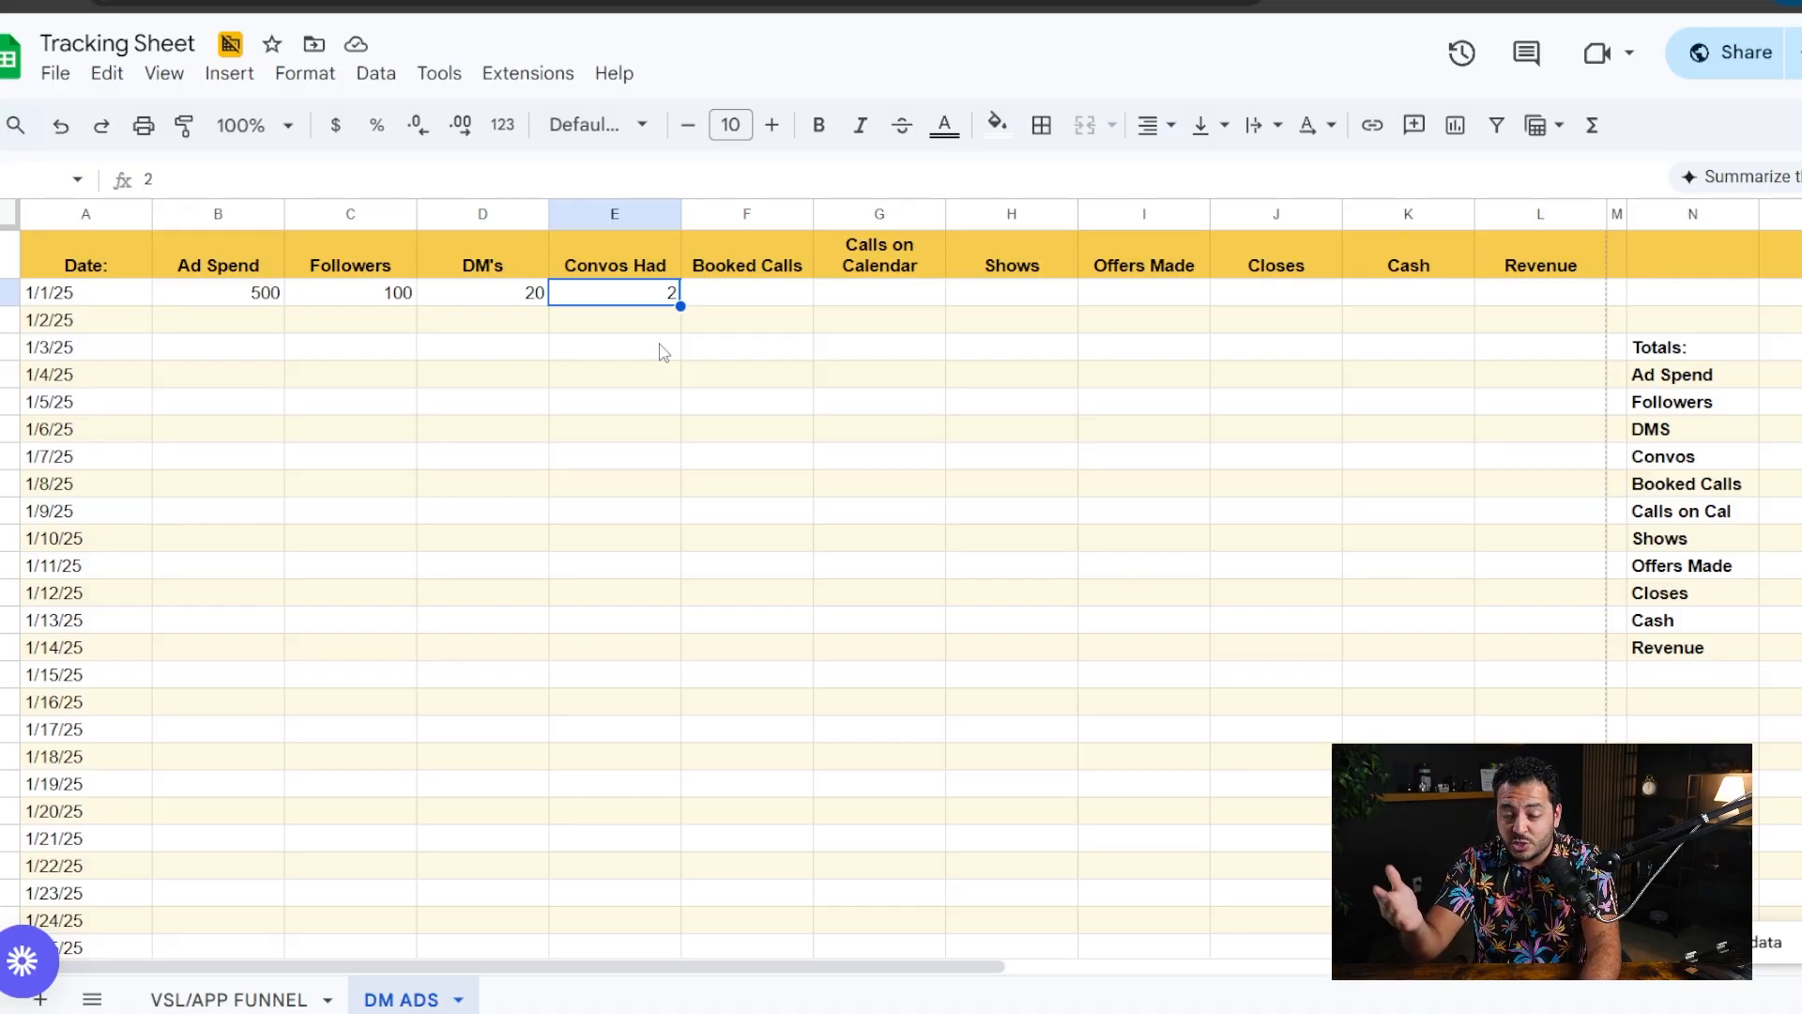
left_click(575, 329)
- Change the Convos Had value in the 1/1/25 row to 10
left_click(650, 297)
type("10")
left_click(747, 373)
- Record 1 booked call in the 1/1/25 row and compare it with the conversations had
left_click(763, 295)
type("1")
left_click(707, 380)
left_click(684, 299)
left_click_drag(683, 293, 728, 306)
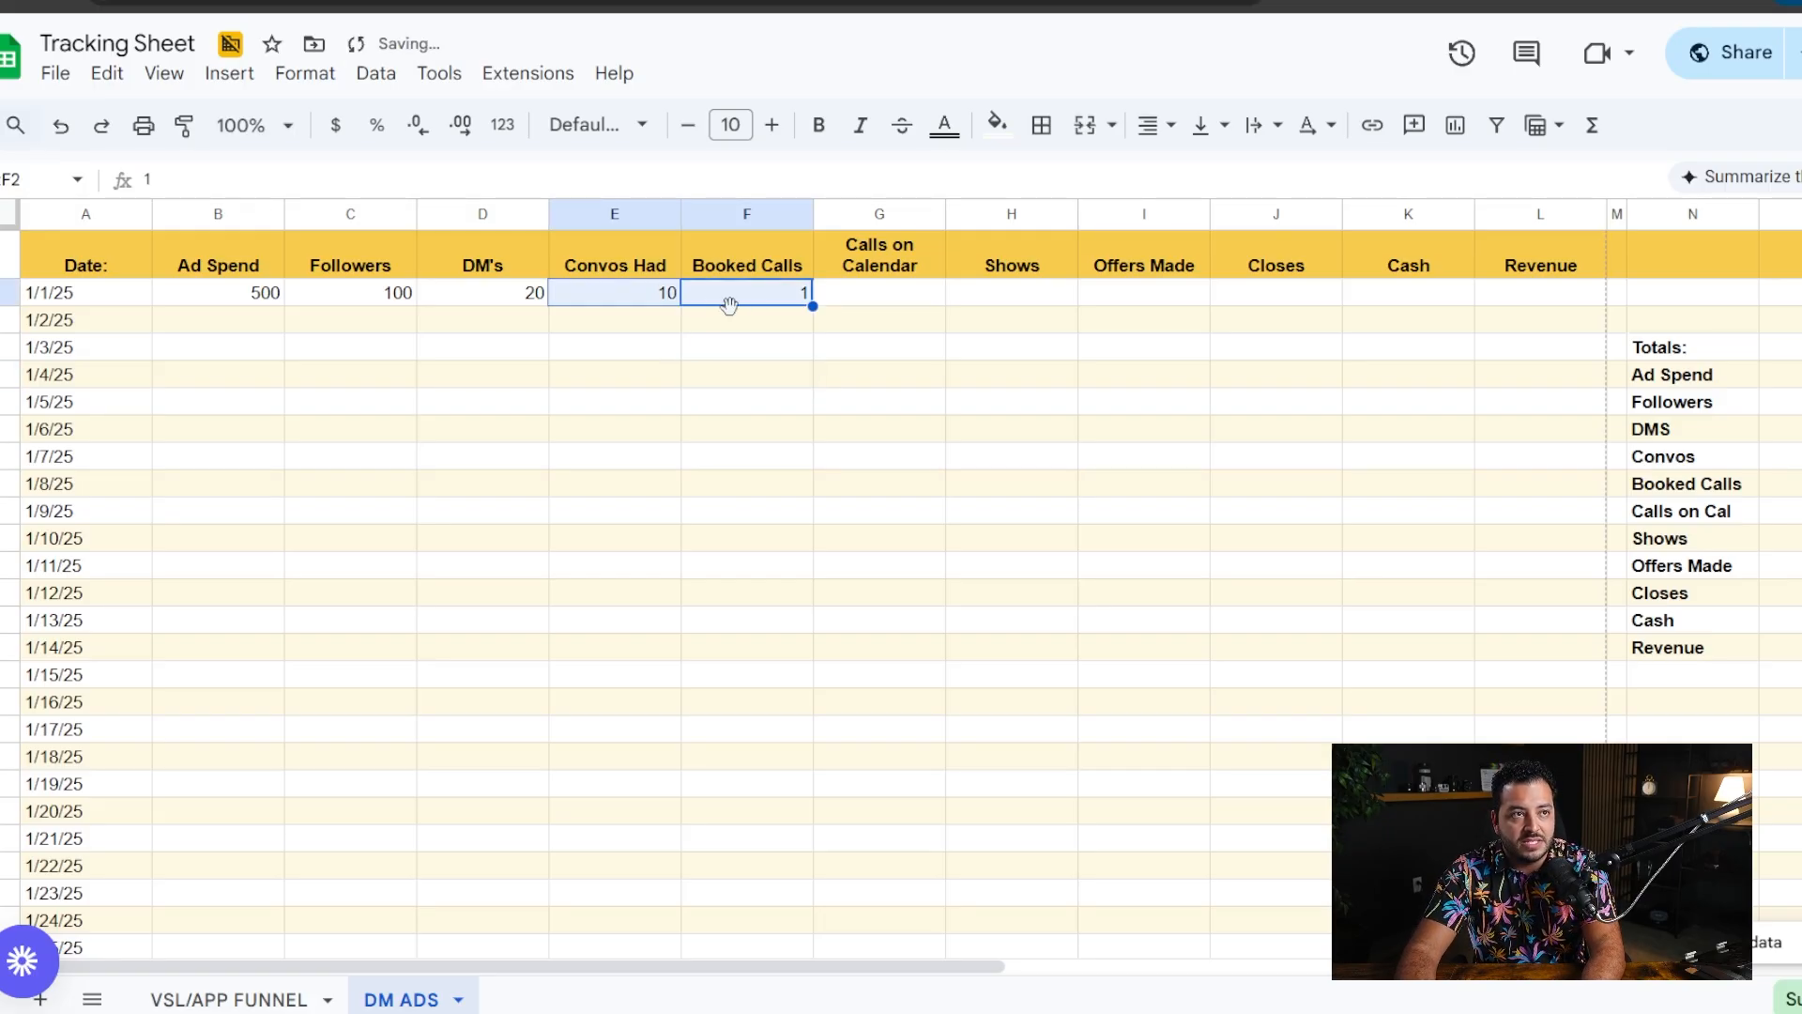
left_click(699, 352)
left_click(663, 296)
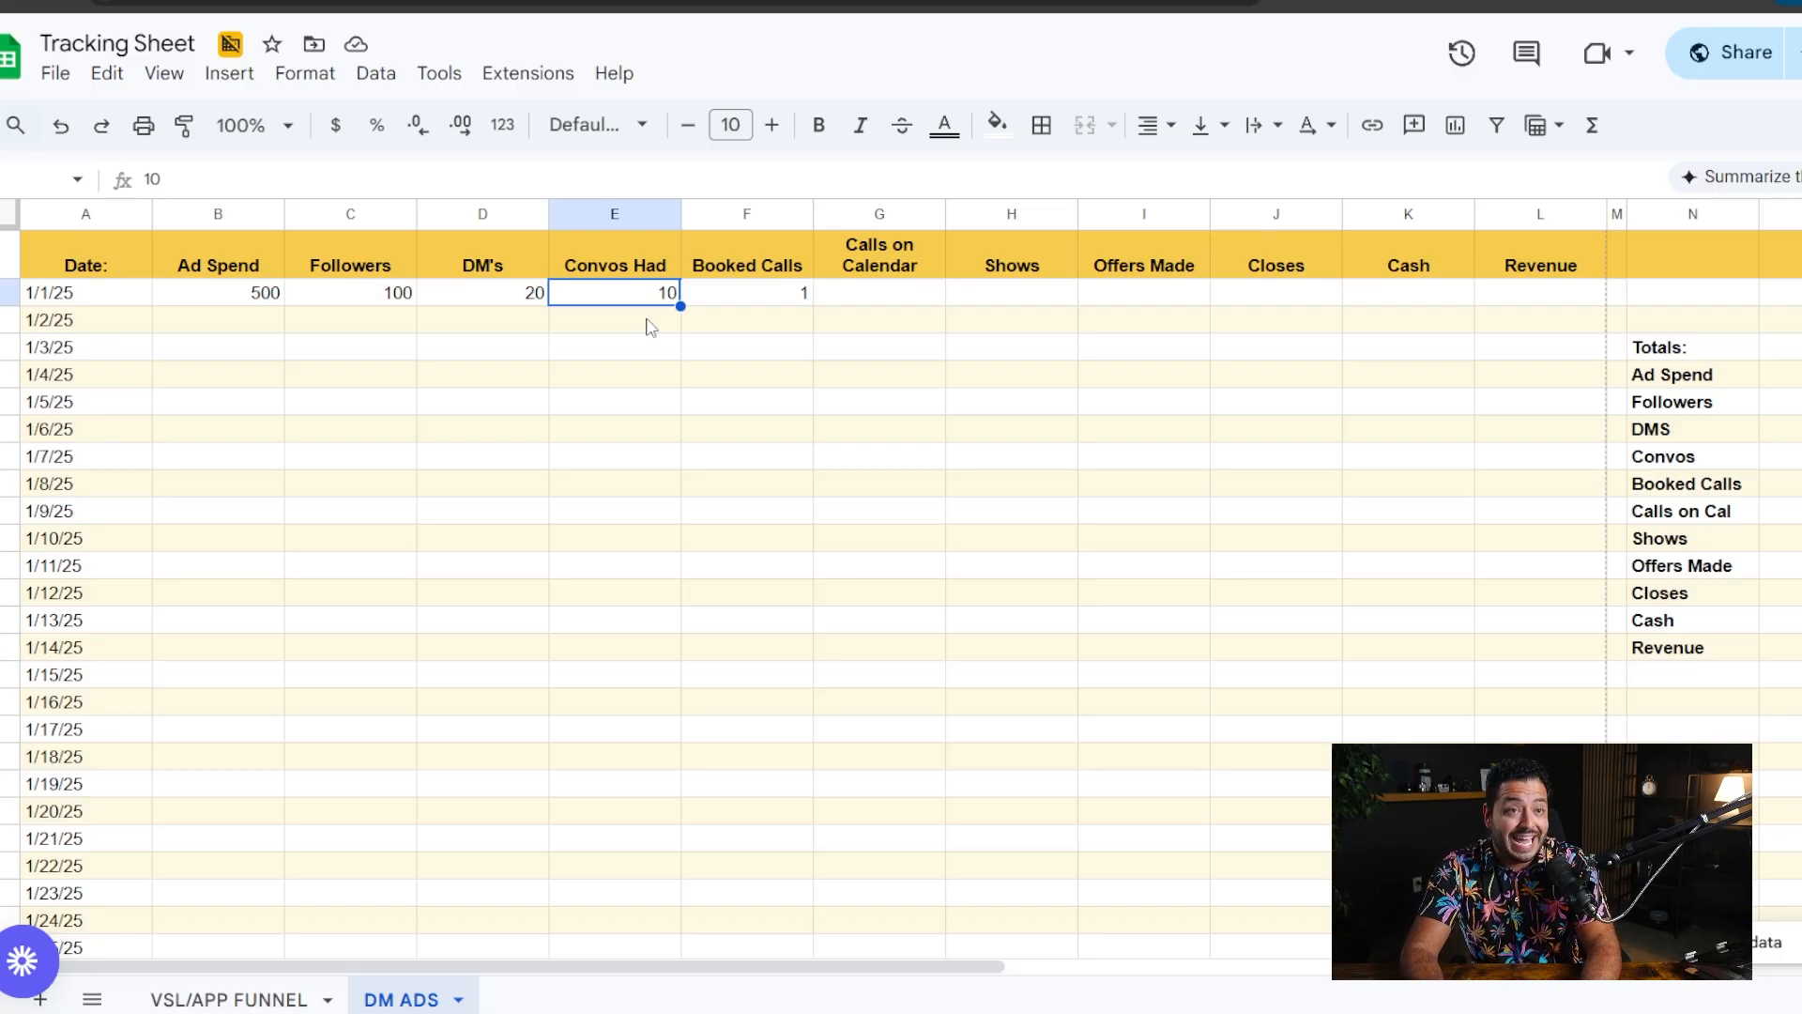
- Change the Booked Calls value in the 1/1/25 row to 5
double_click(798, 293)
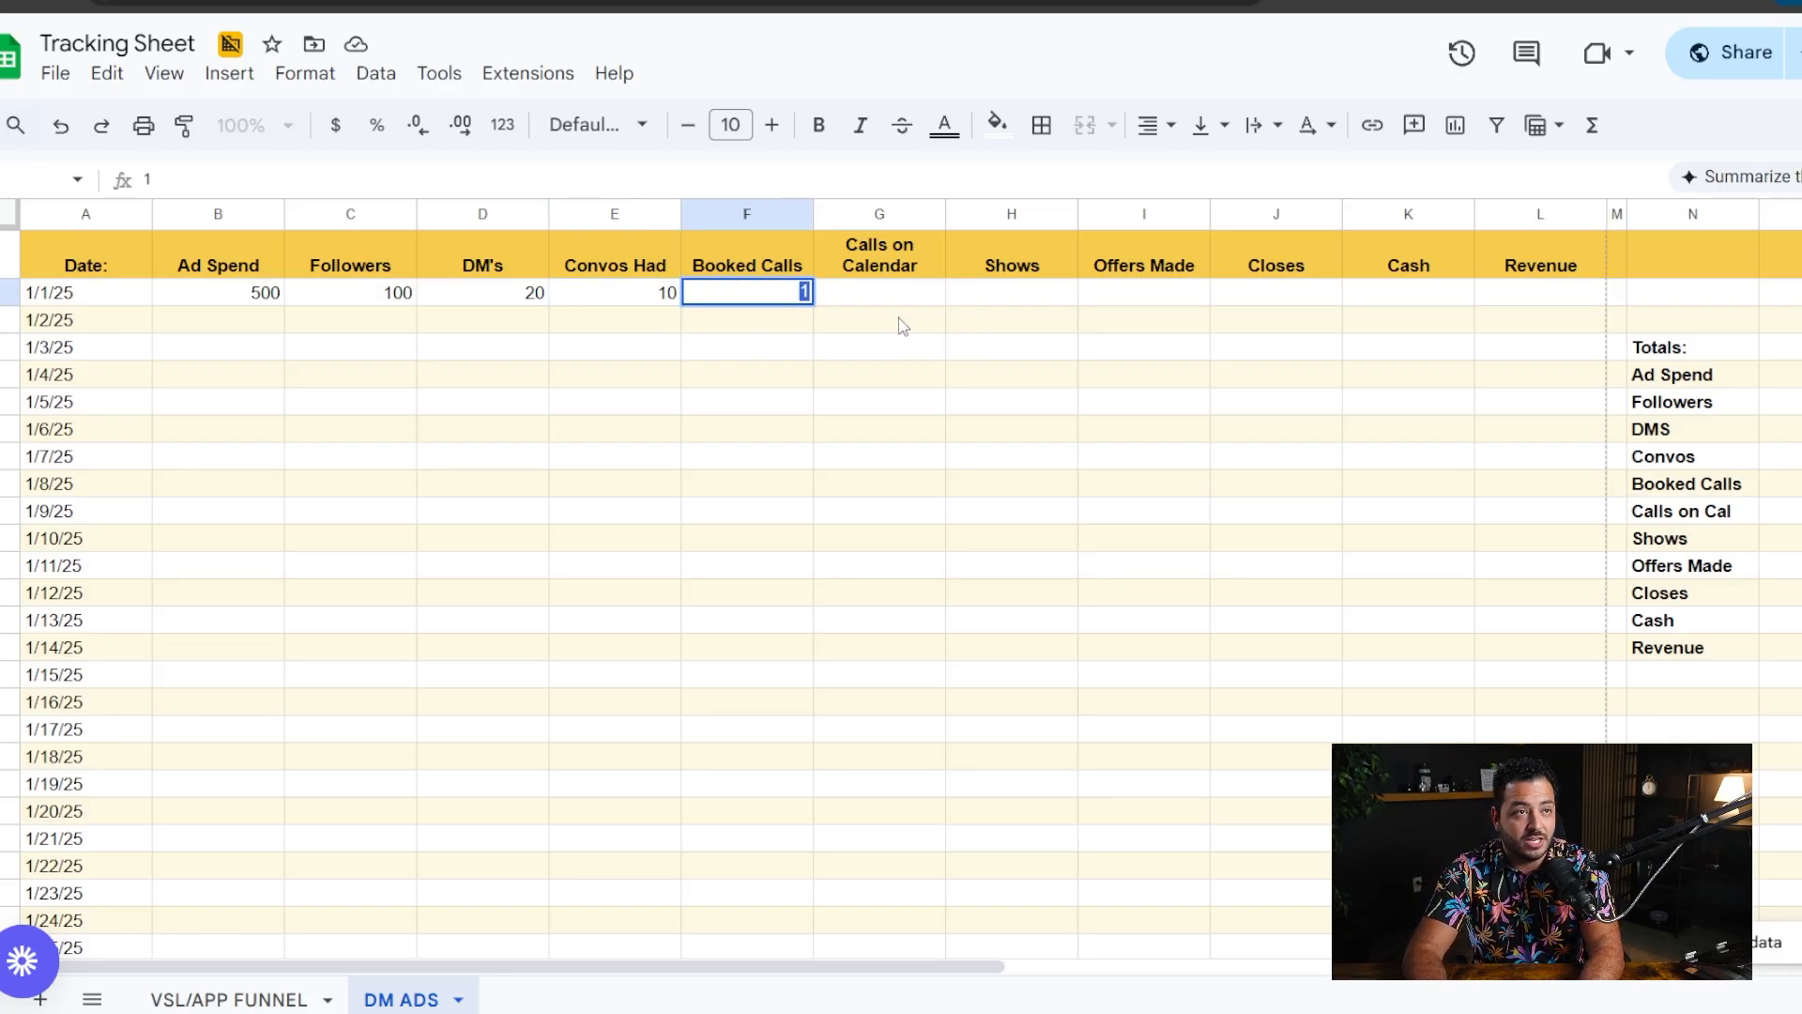
type("5")
key("Return")
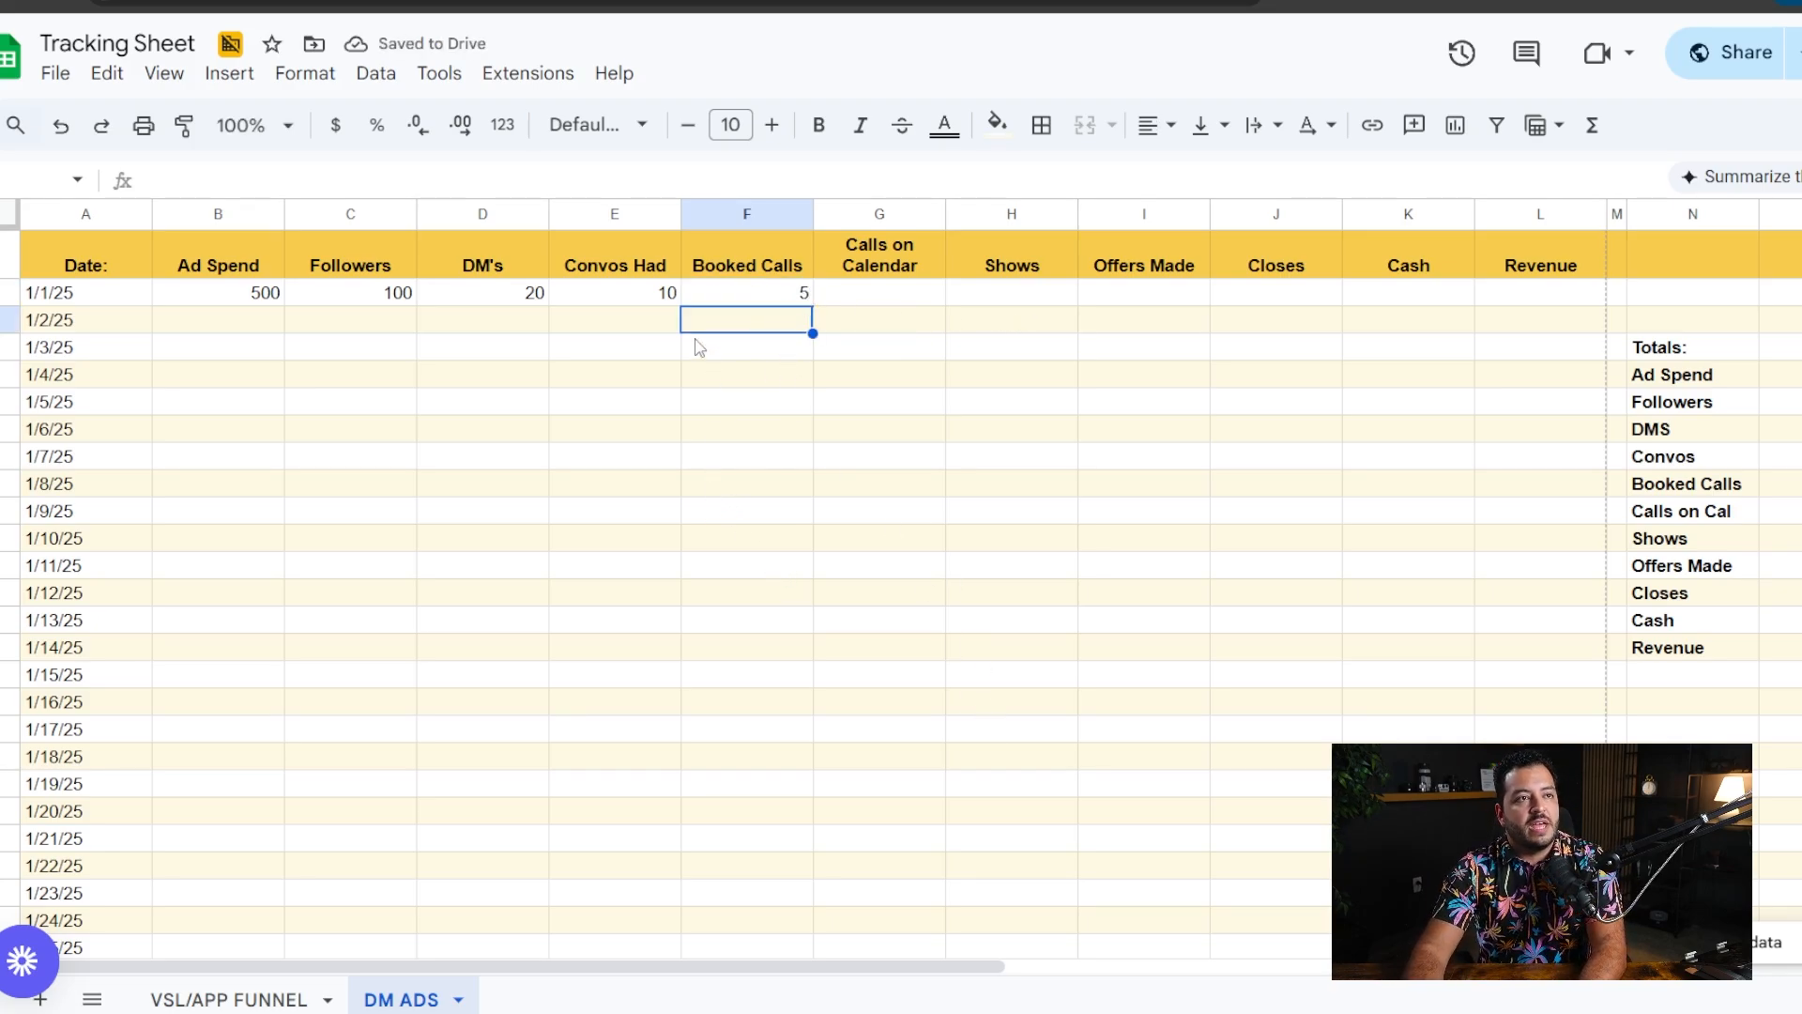
- Review the remaining sales metric columns from Calls on Calendar to Revenue for the 1/1/25 row
left_click_drag(873, 293, 1539, 295)
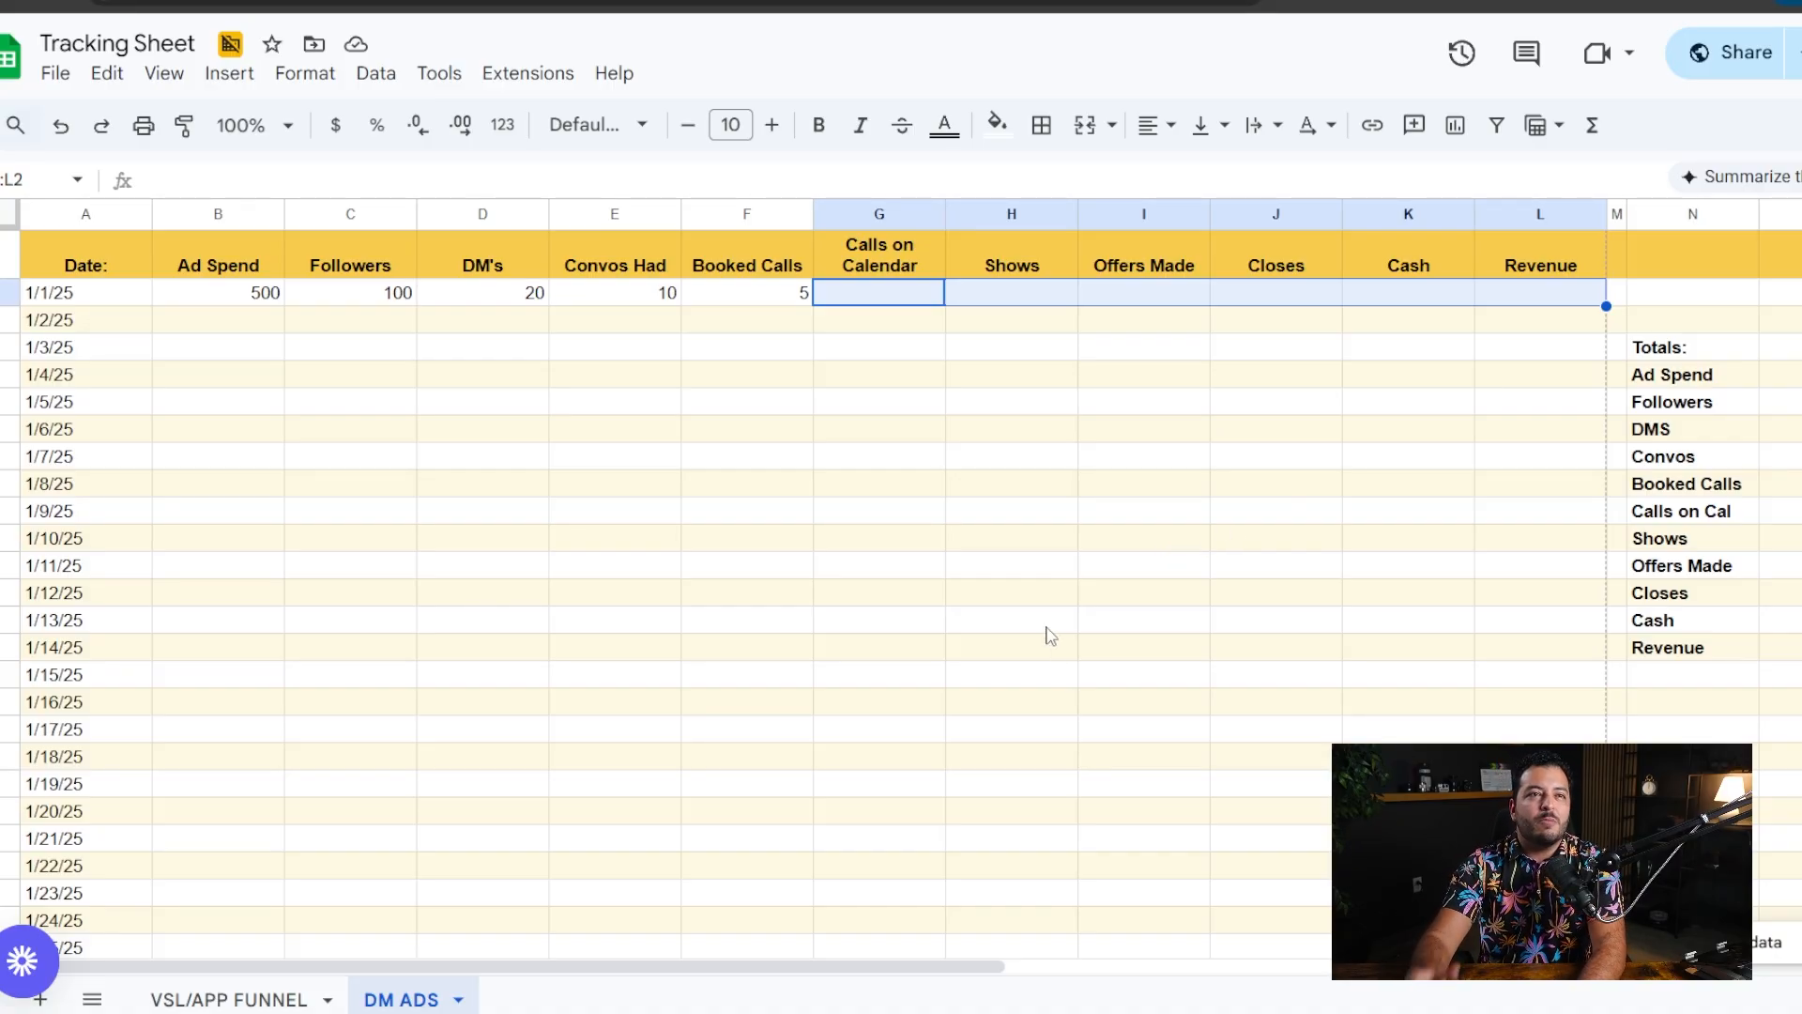
left_click(1032, 349)
left_click_drag(934, 293, 1536, 307)
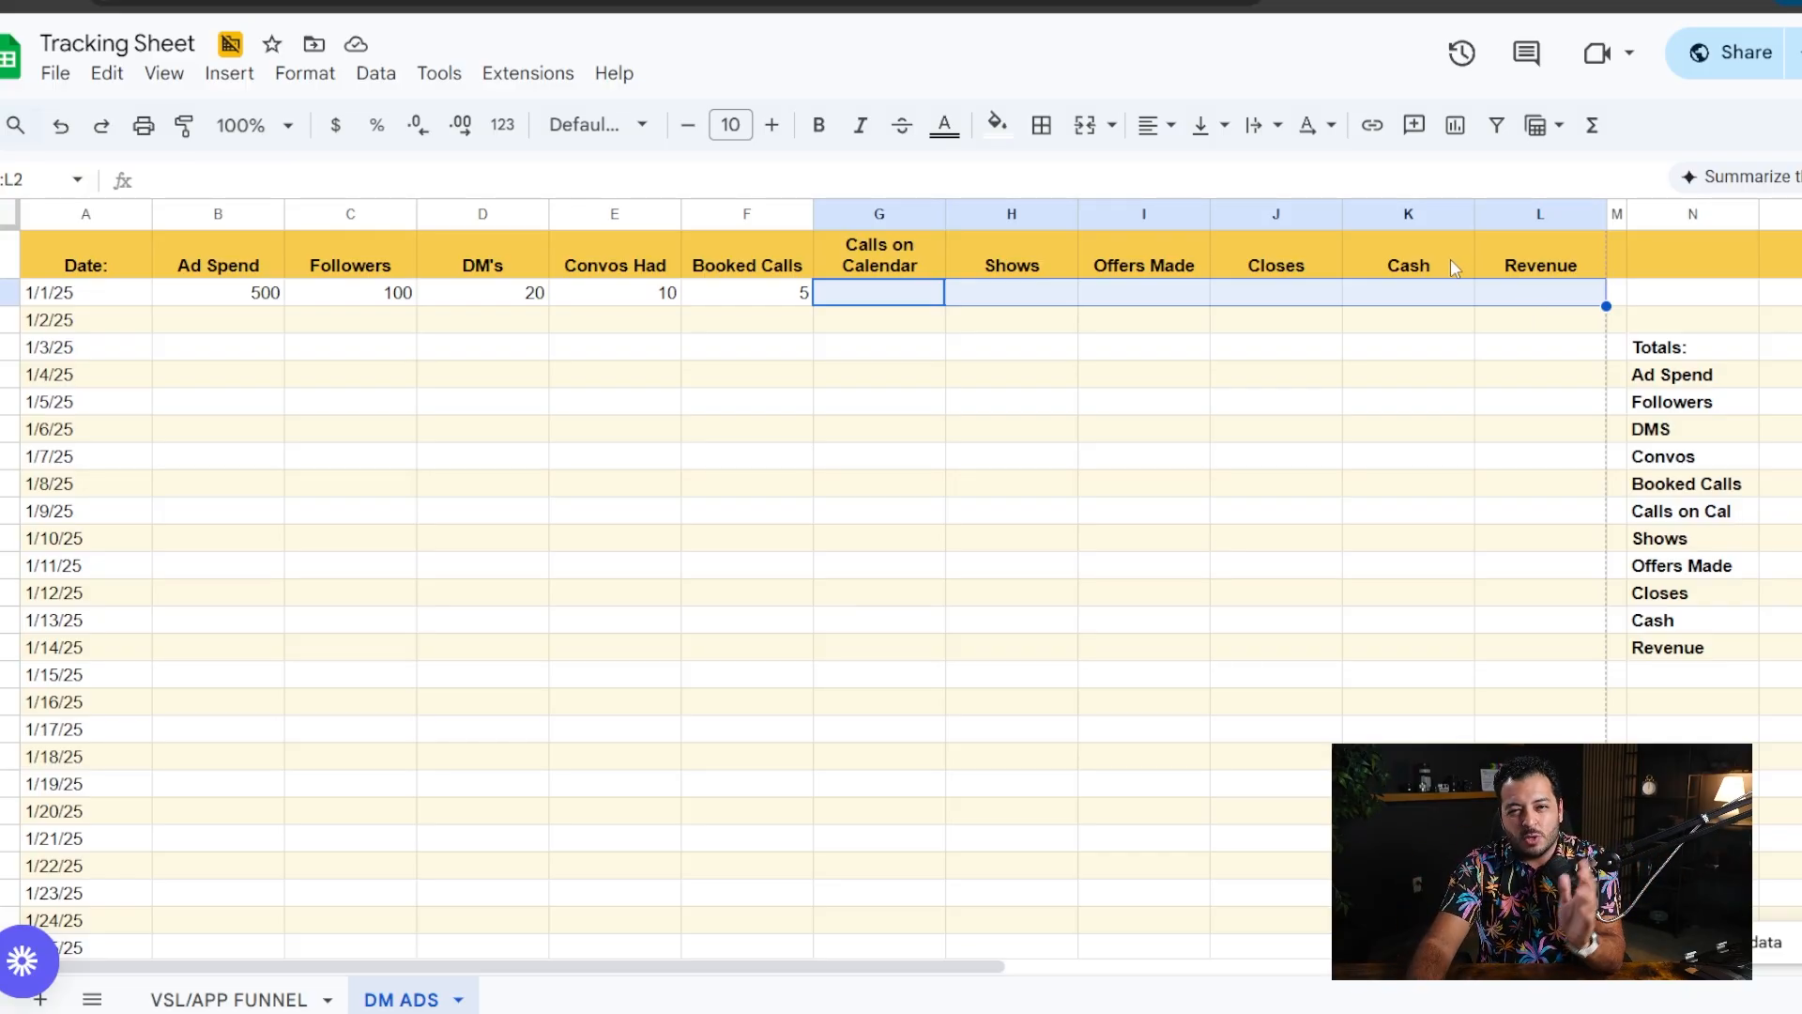
left_click(965, 298)
key("Left")
left_click_drag(969, 307, 1548, 317)
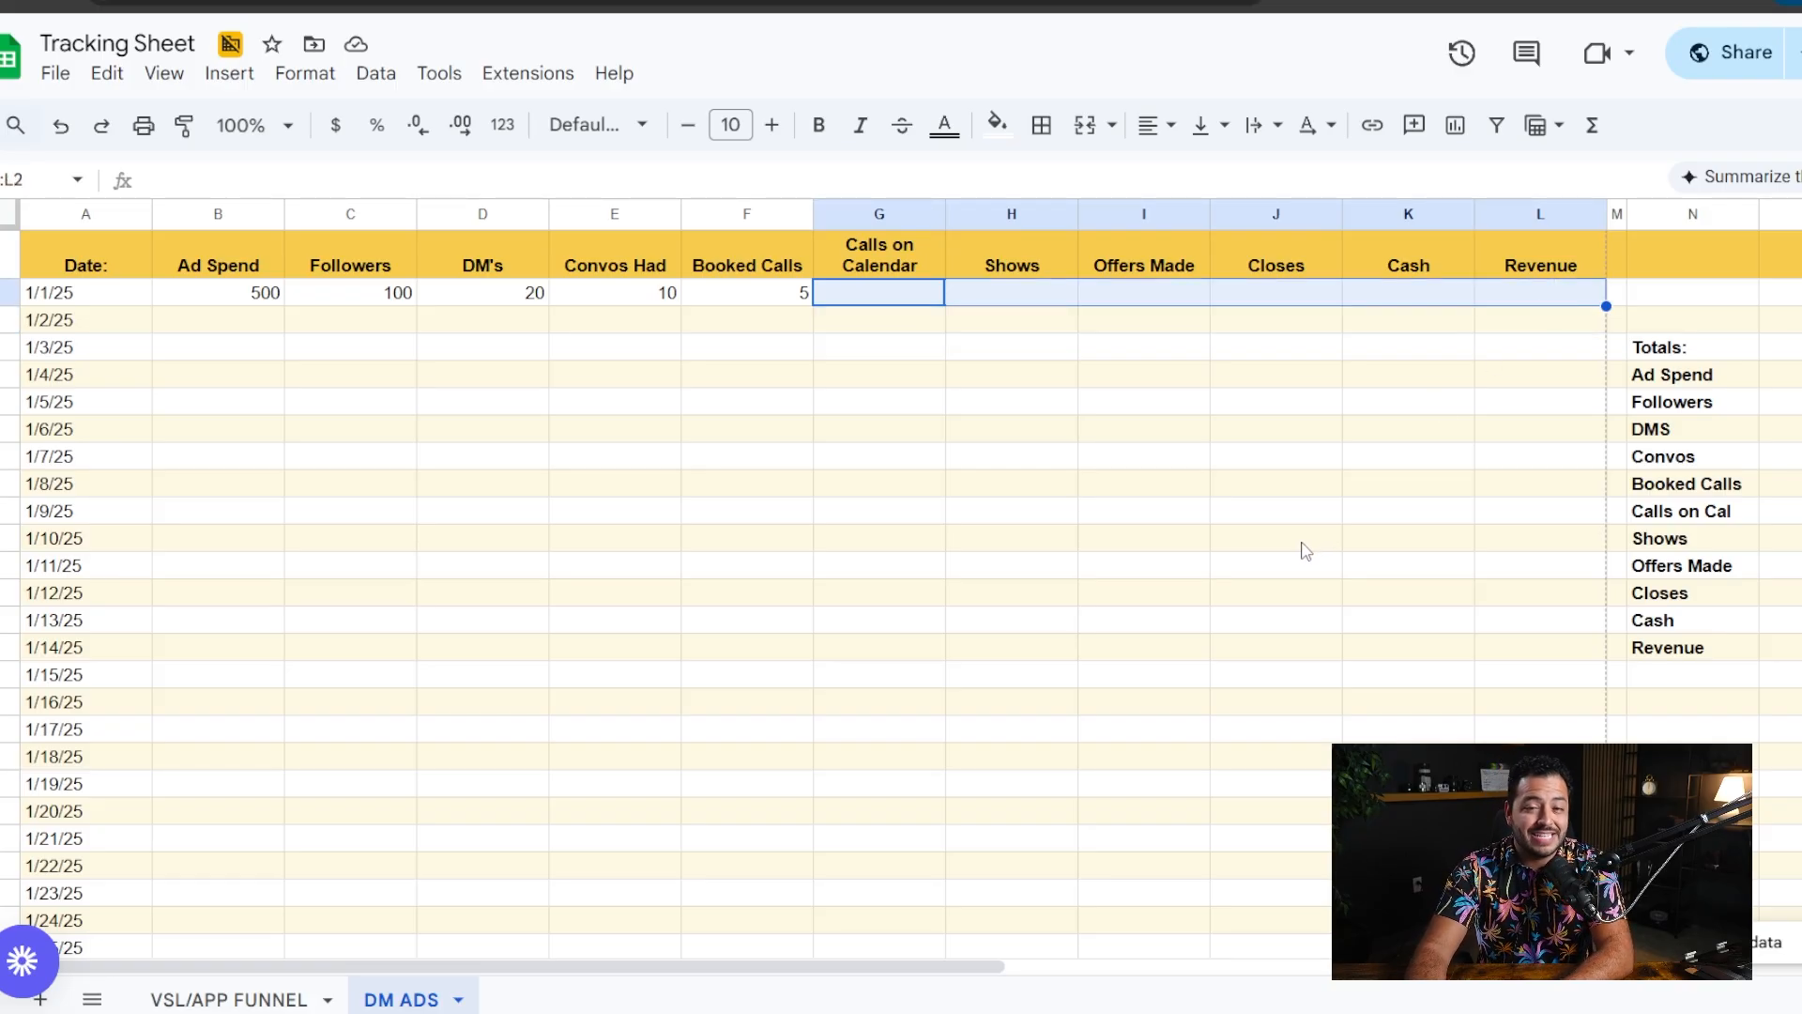